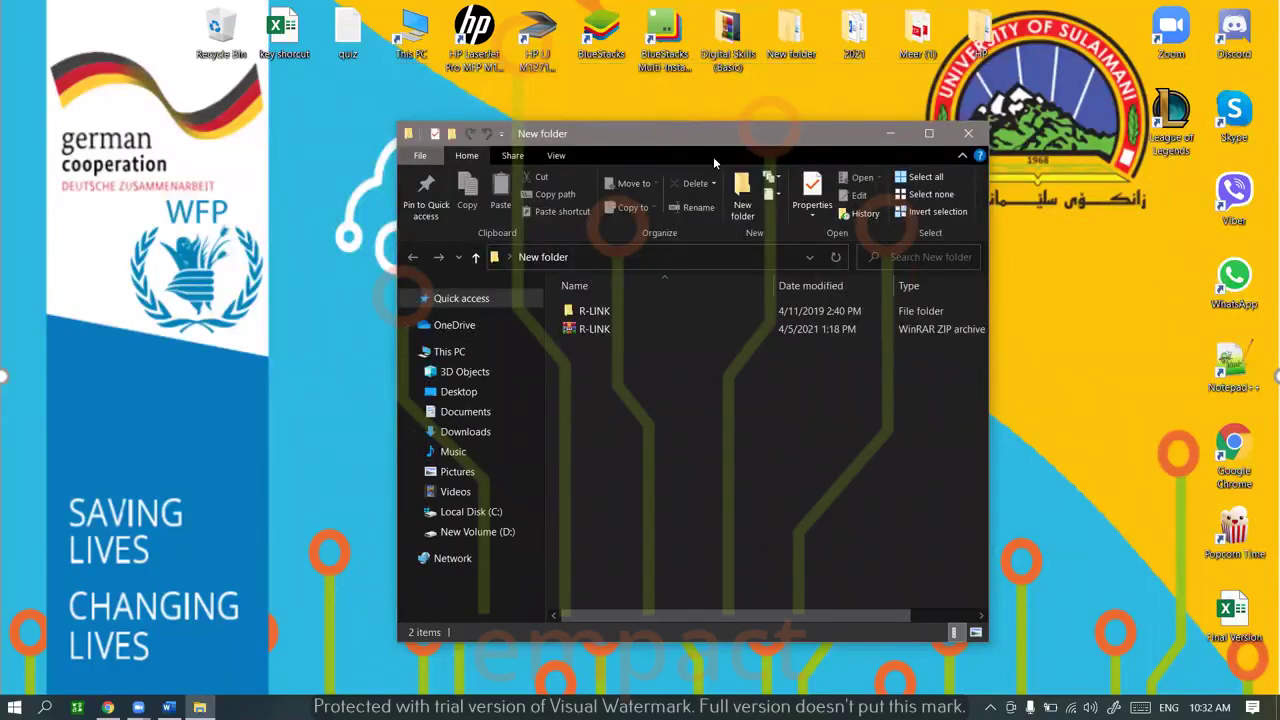
Move the New folder window slightly up and across the desktop, close it, and reopen the folder from the desktop
drag(714, 140, 717, 124)
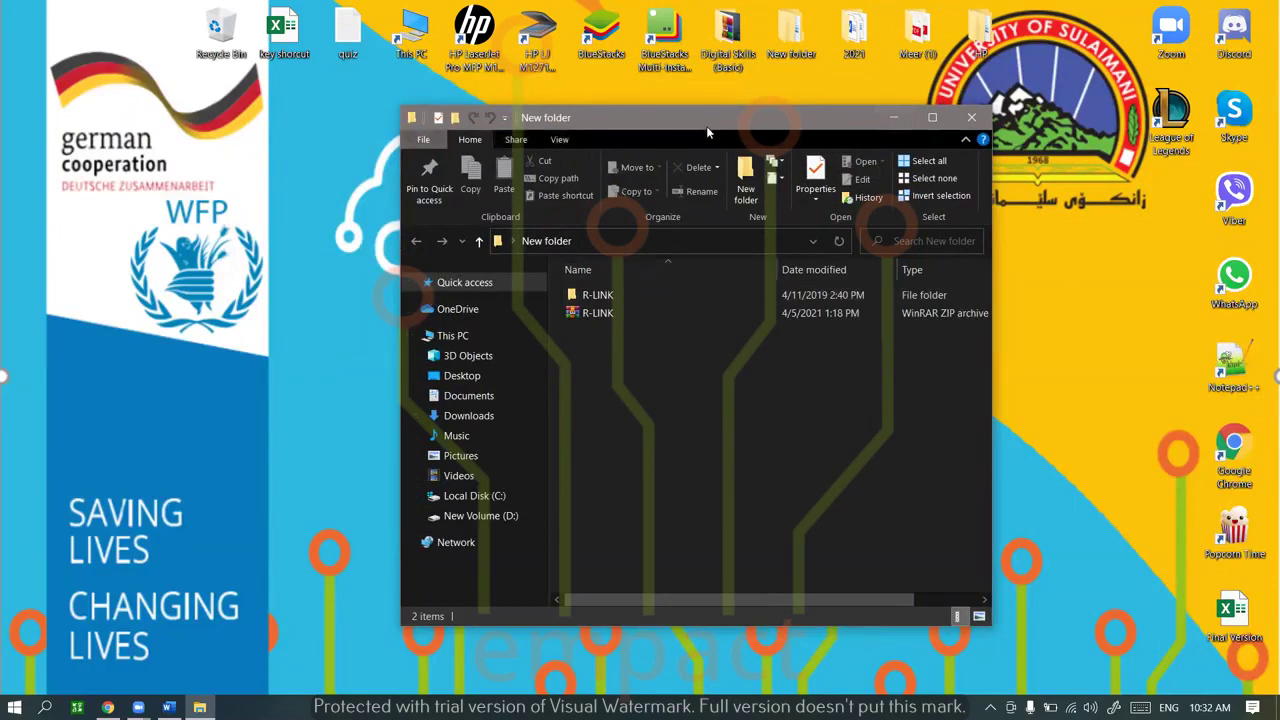
drag(707, 131, 666, 132)
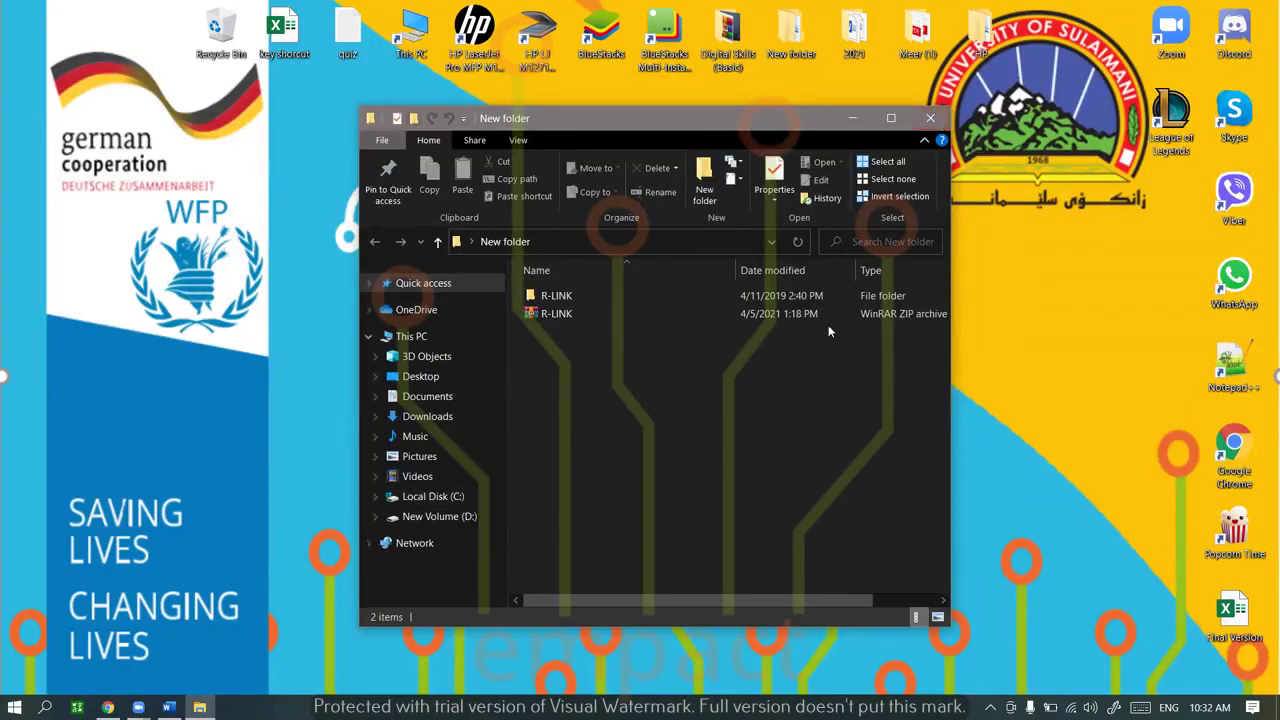
click(928, 116)
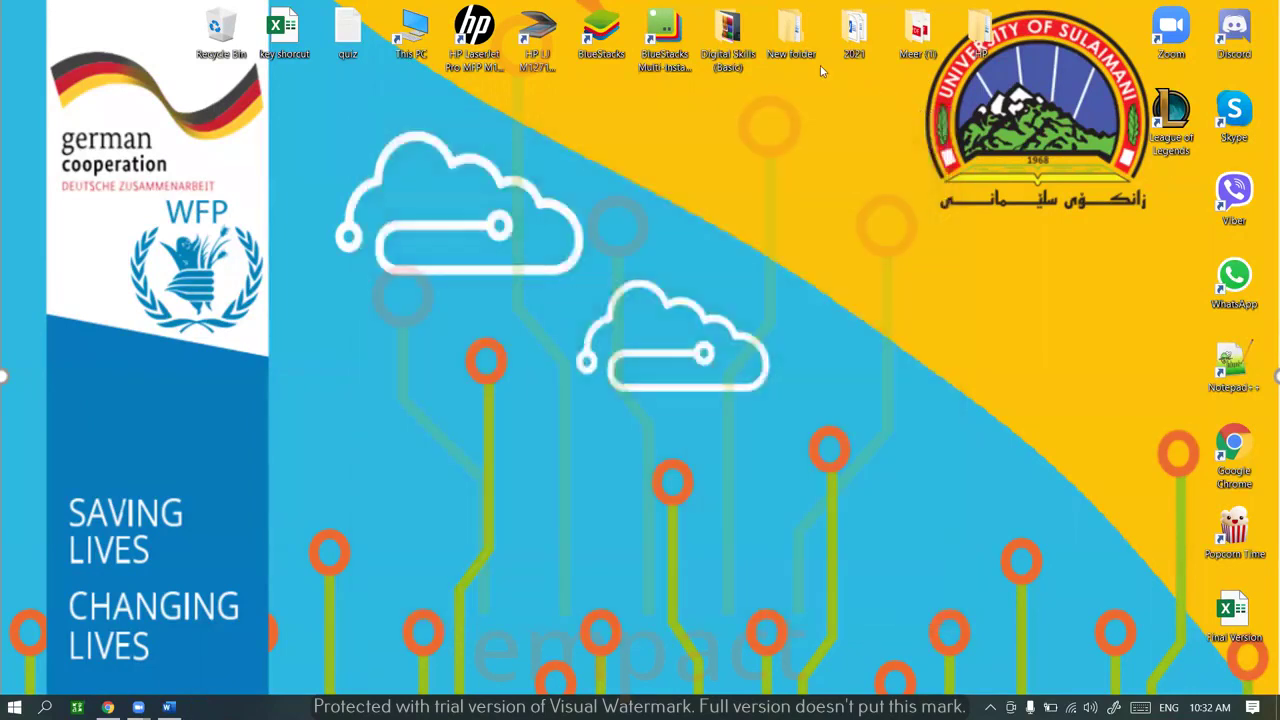
double_click(806, 53)
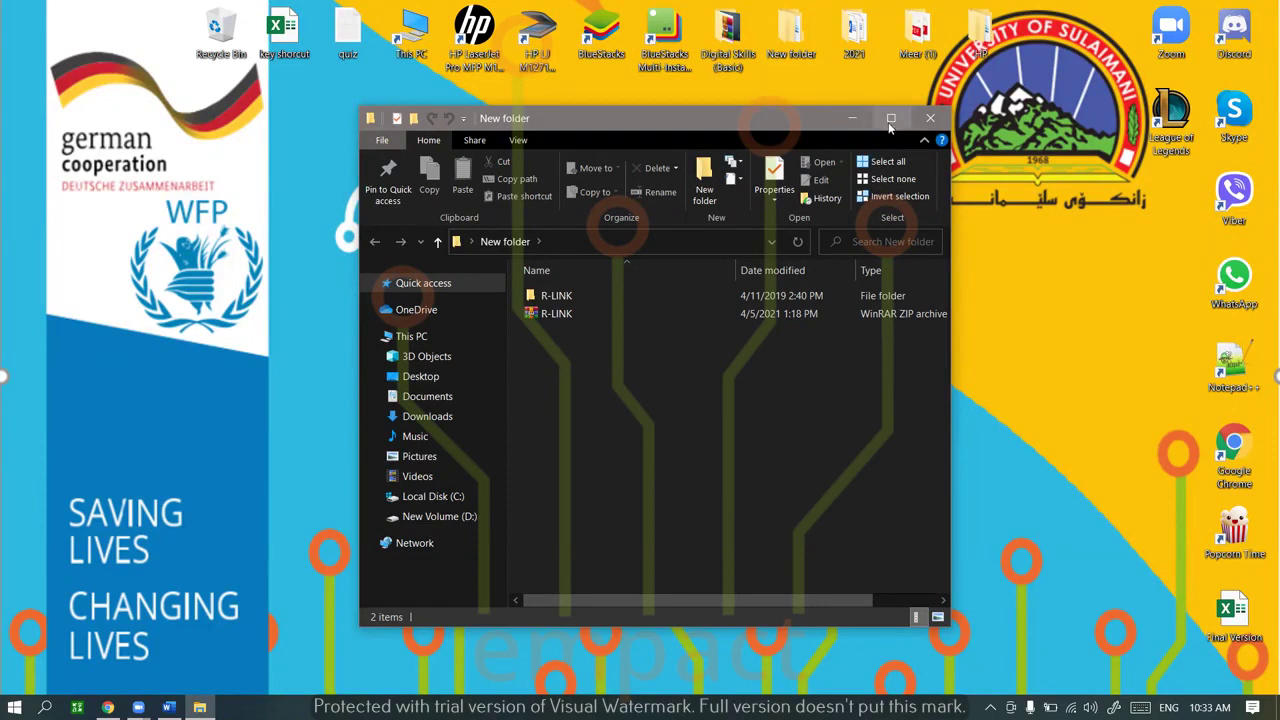
Maximize the New folder window and restore it to its smaller size, twice in a row
click(890, 120)
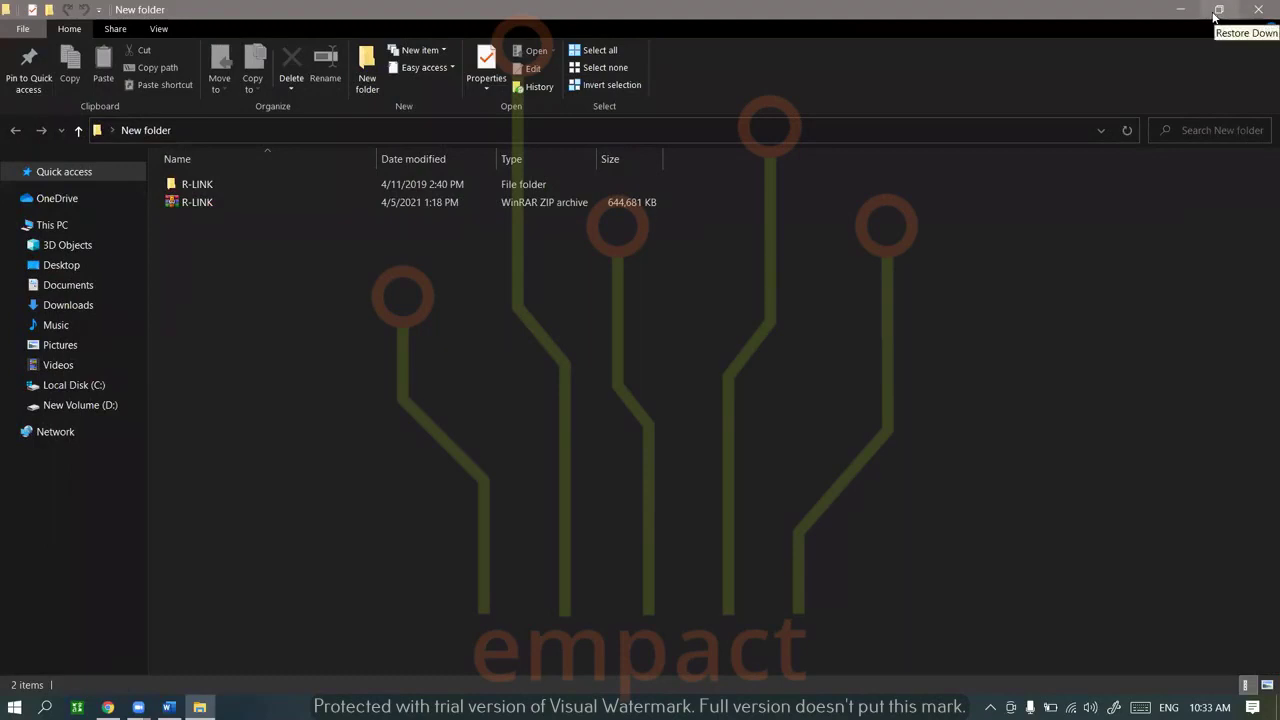
click(1217, 12)
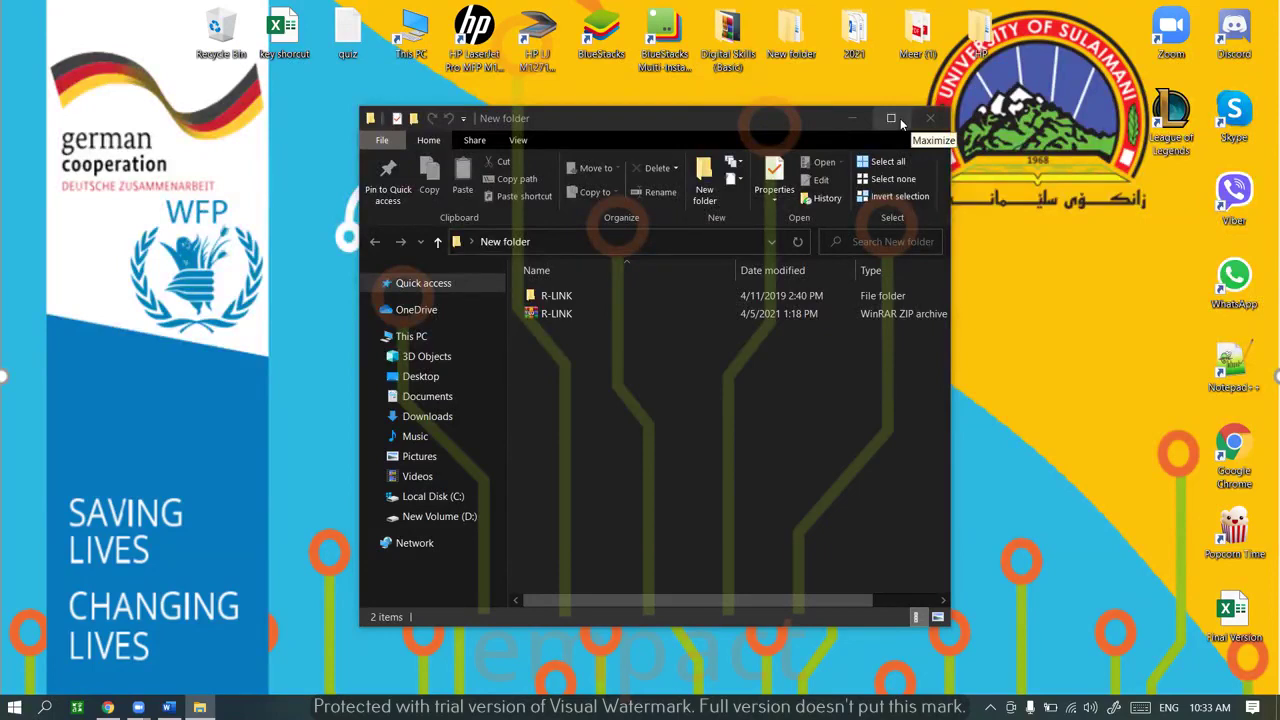
click(900, 118)
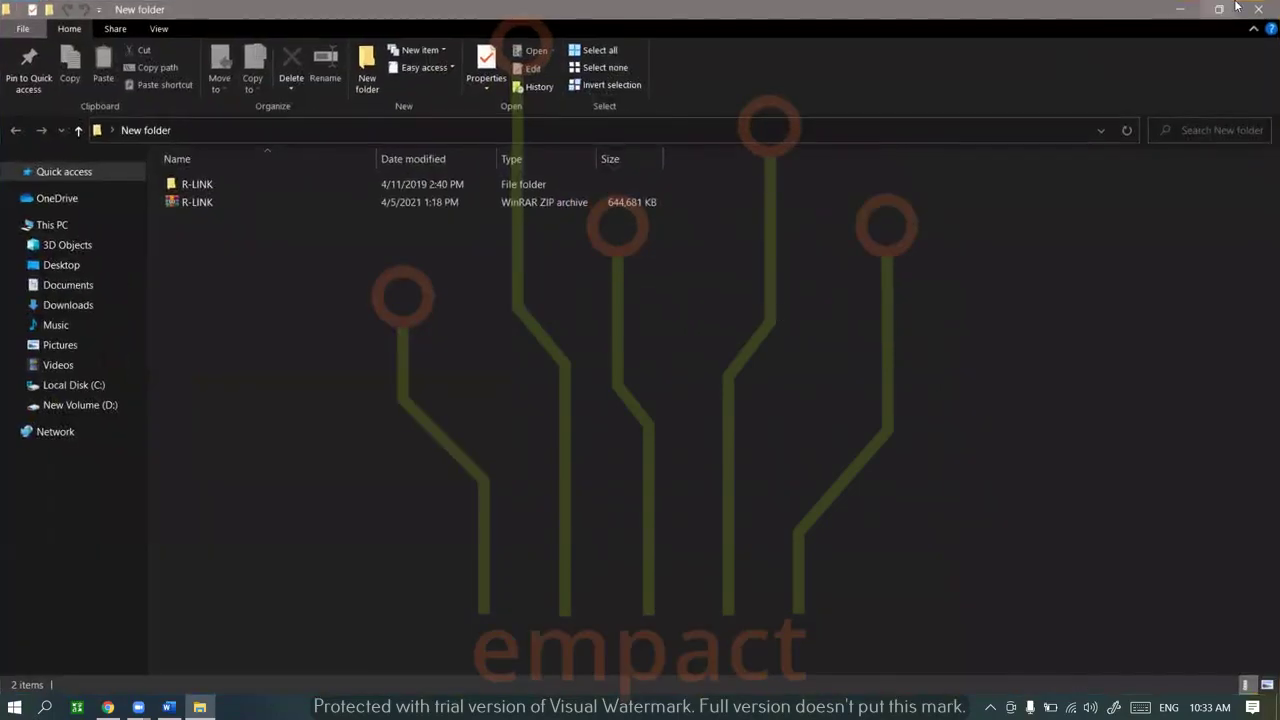
click(1232, 8)
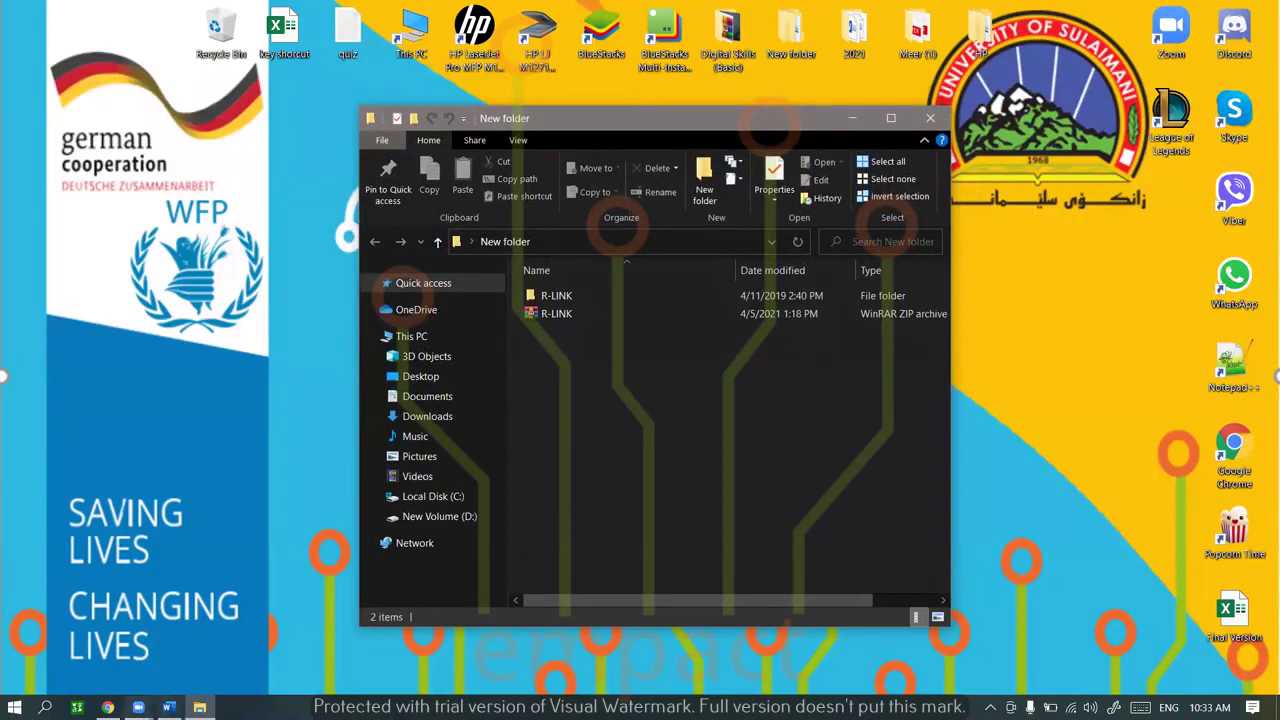
Switch to the Chrome window with the serial number image results, change its window size, and minimize it
click(107, 707)
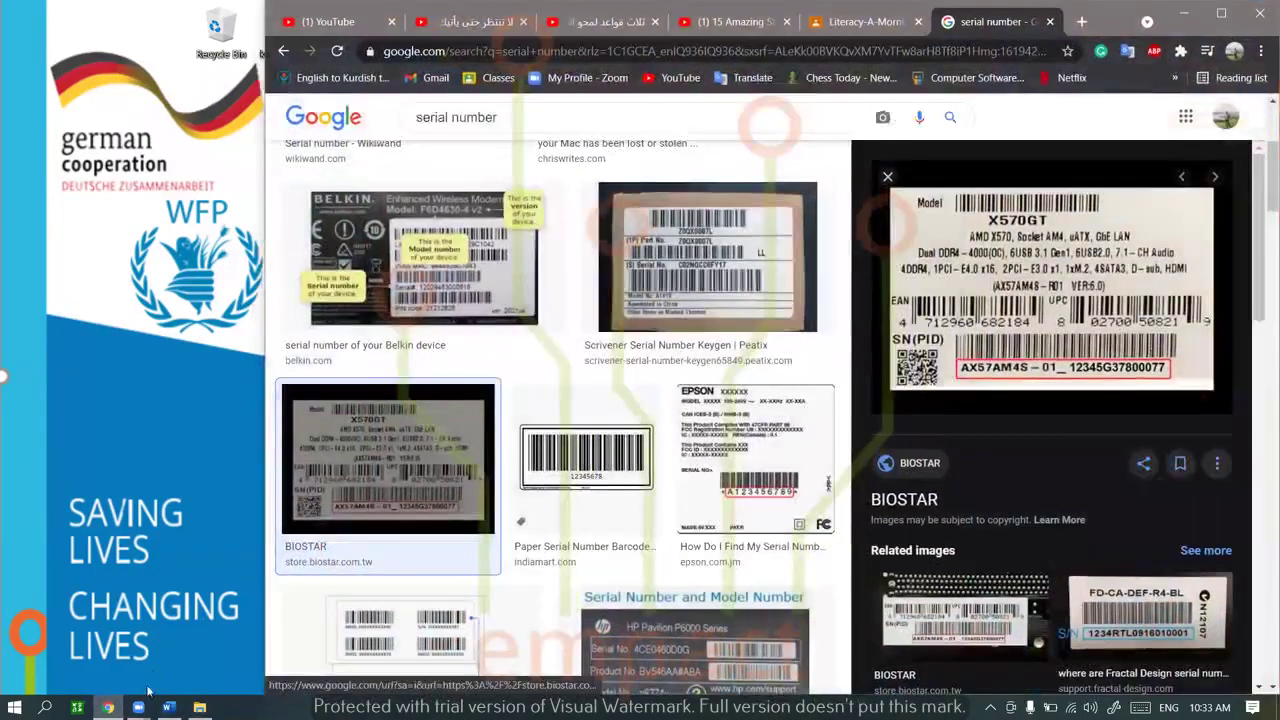
mouse_move(138, 707)
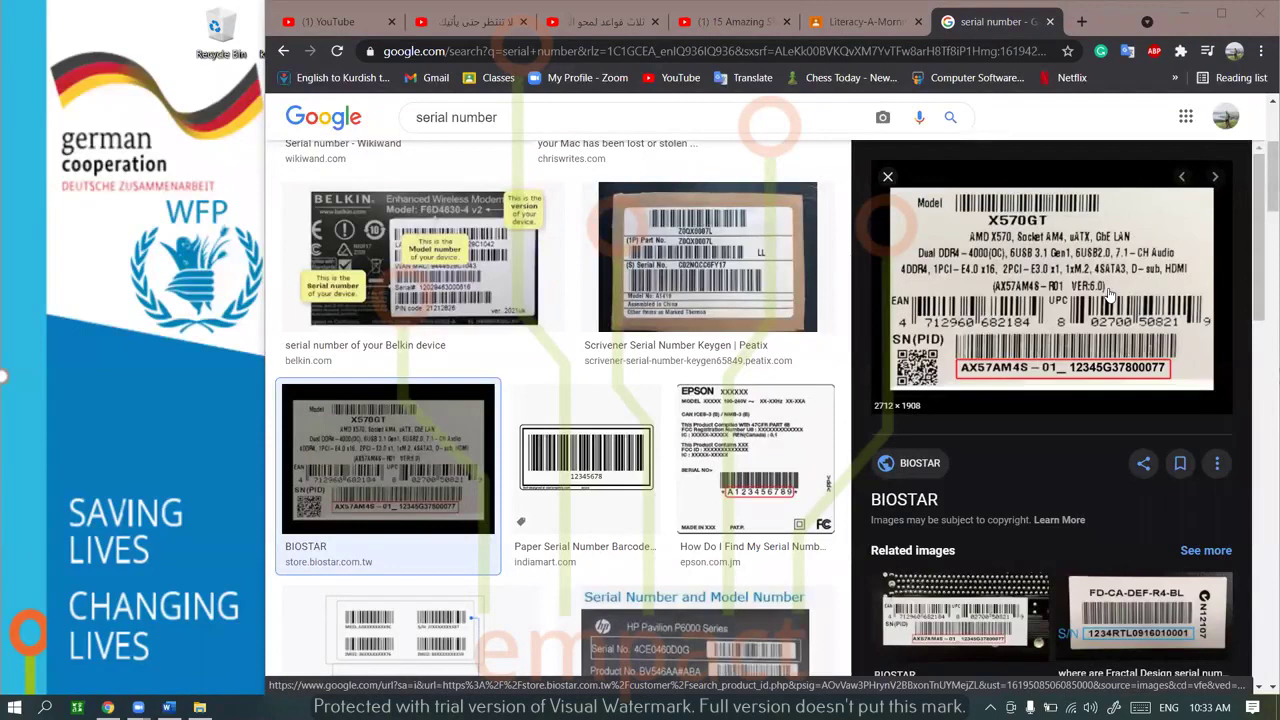
click(1217, 14)
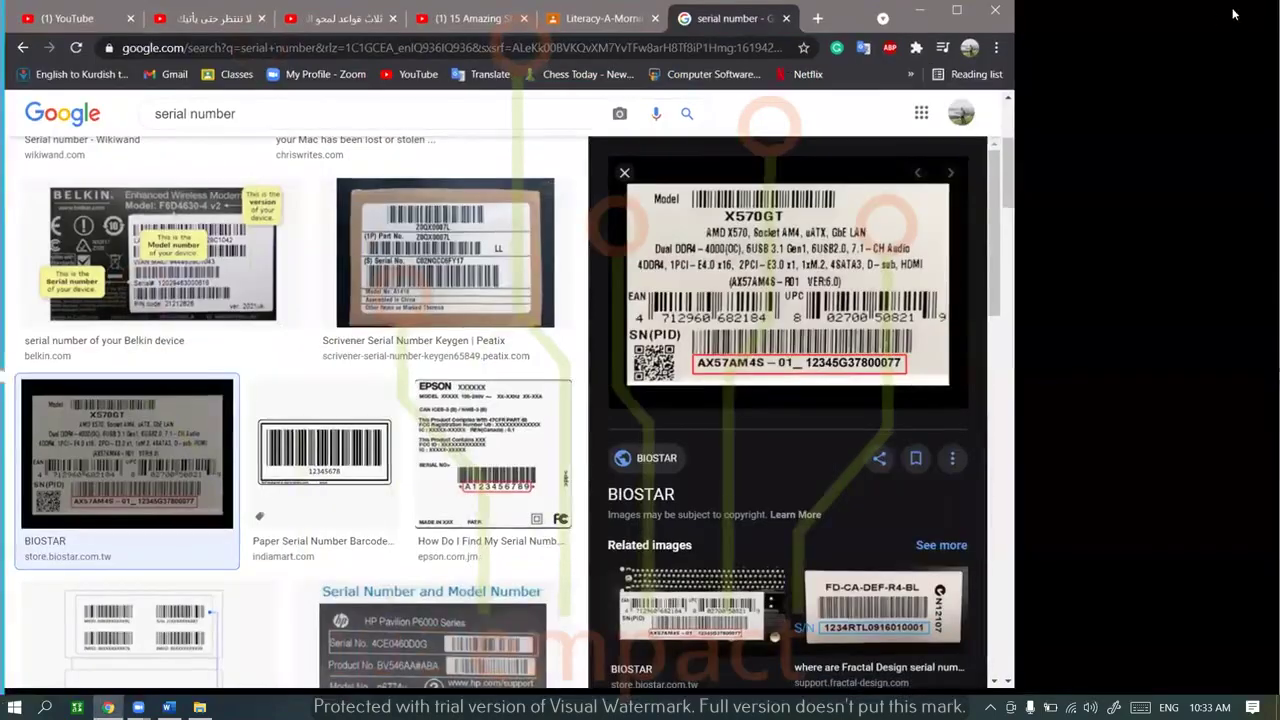
click(1185, 14)
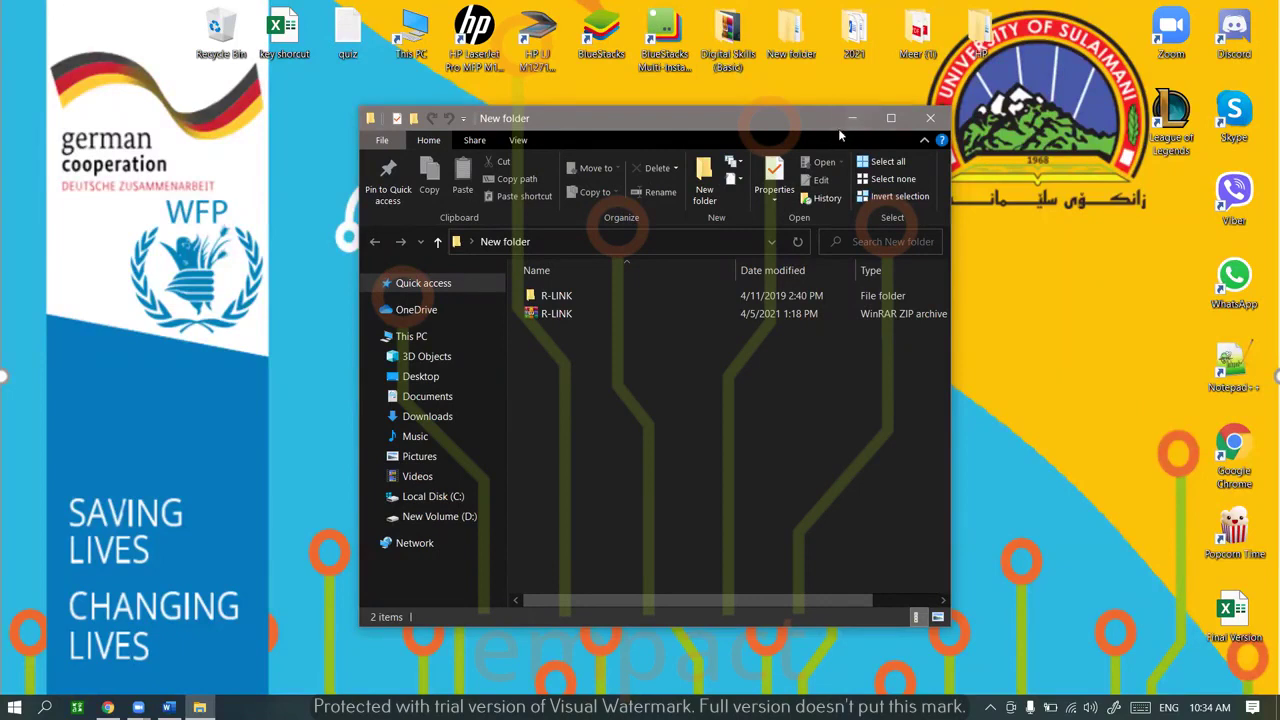
Minimize the New folder window and bring it back on screen, two times
click(851, 119)
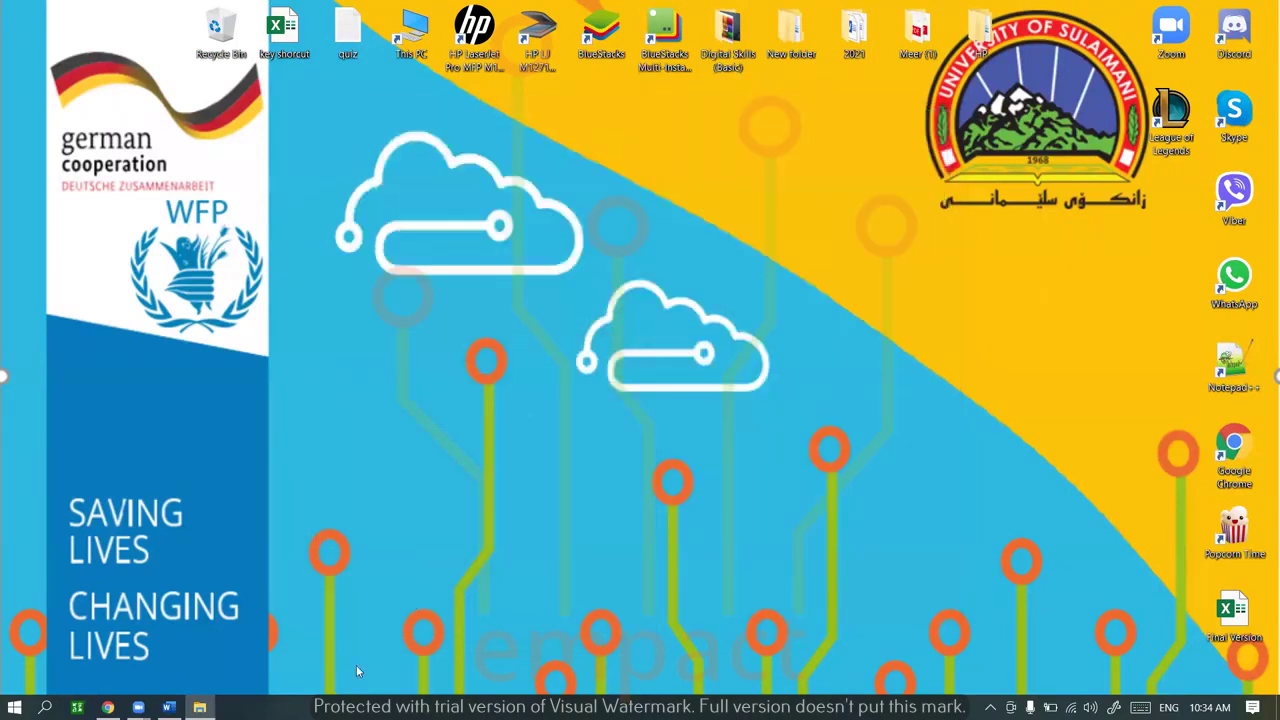
mouse_move(200, 707)
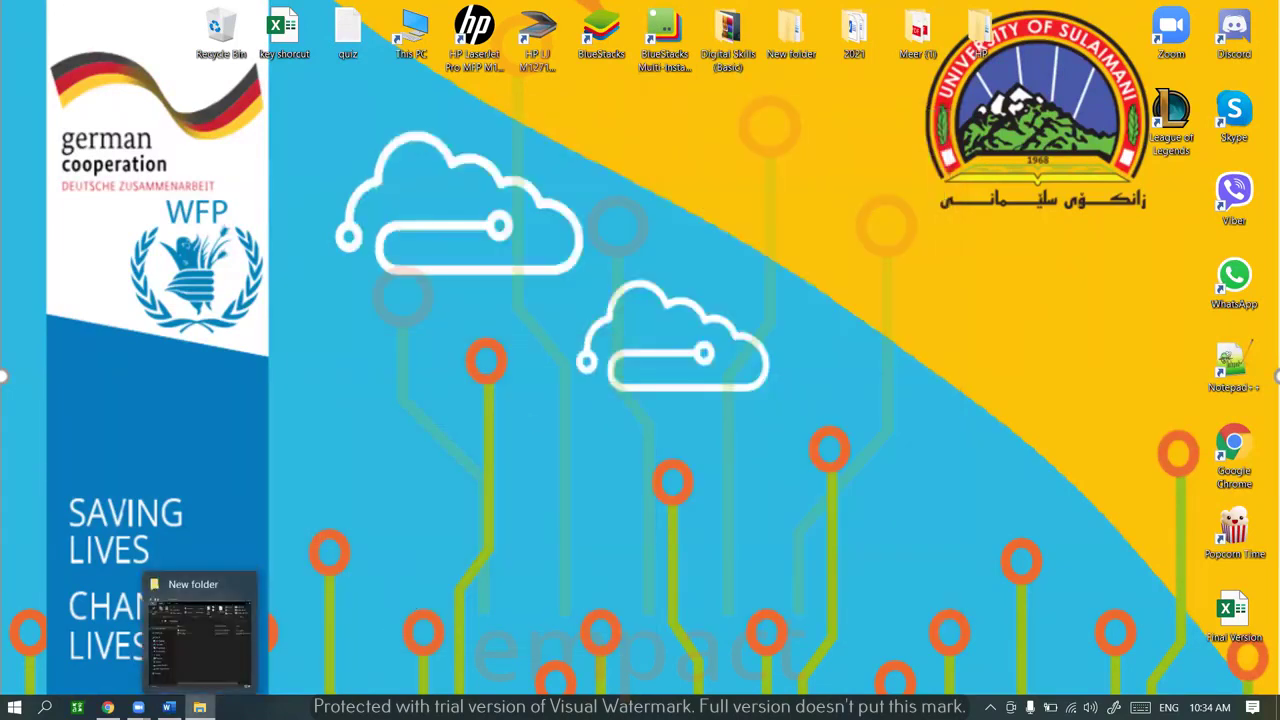
click(223, 685)
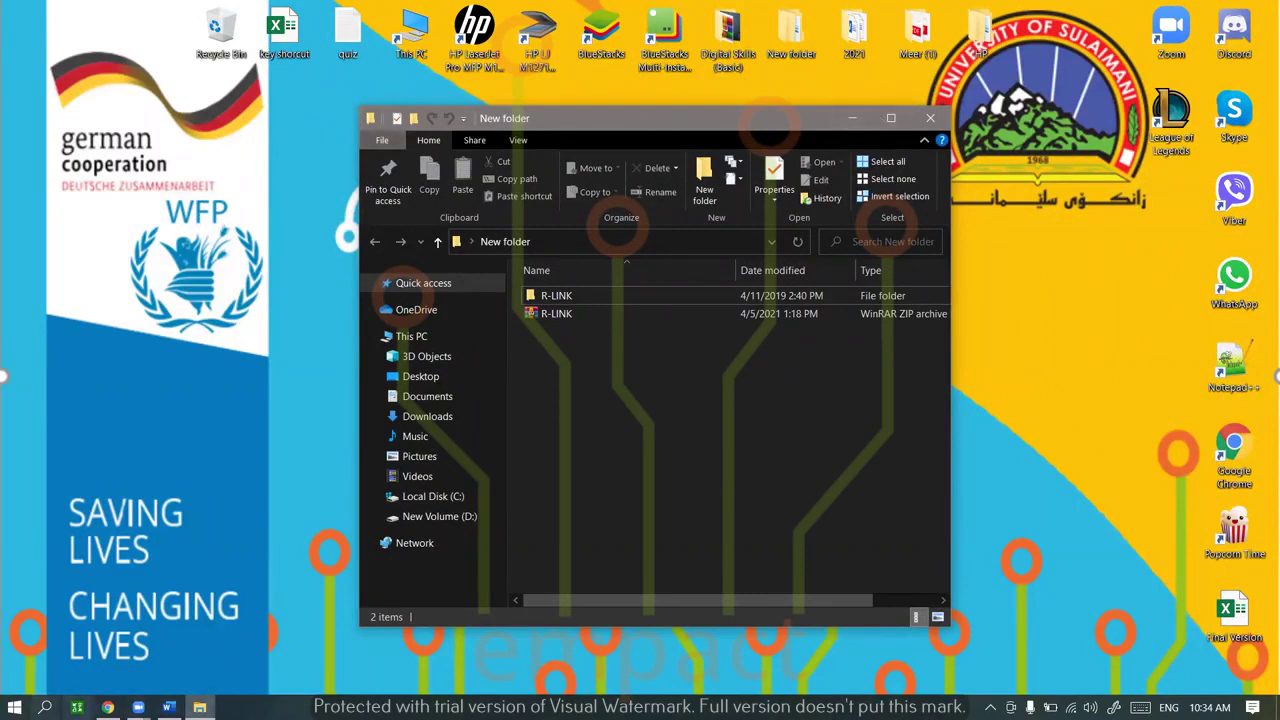
click(865, 121)
click(200, 707)
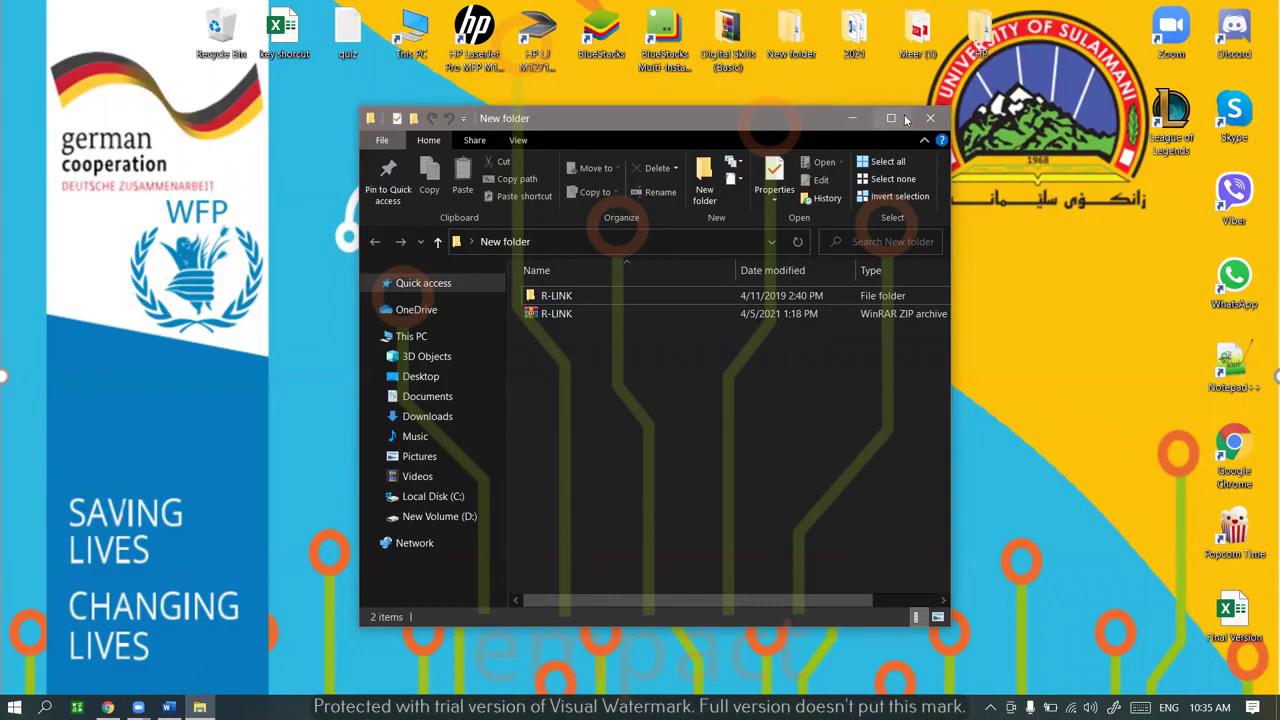
Switch the New folder window to full screen size and back, and minimize and reopen it after shifting it slightly
click(903, 119)
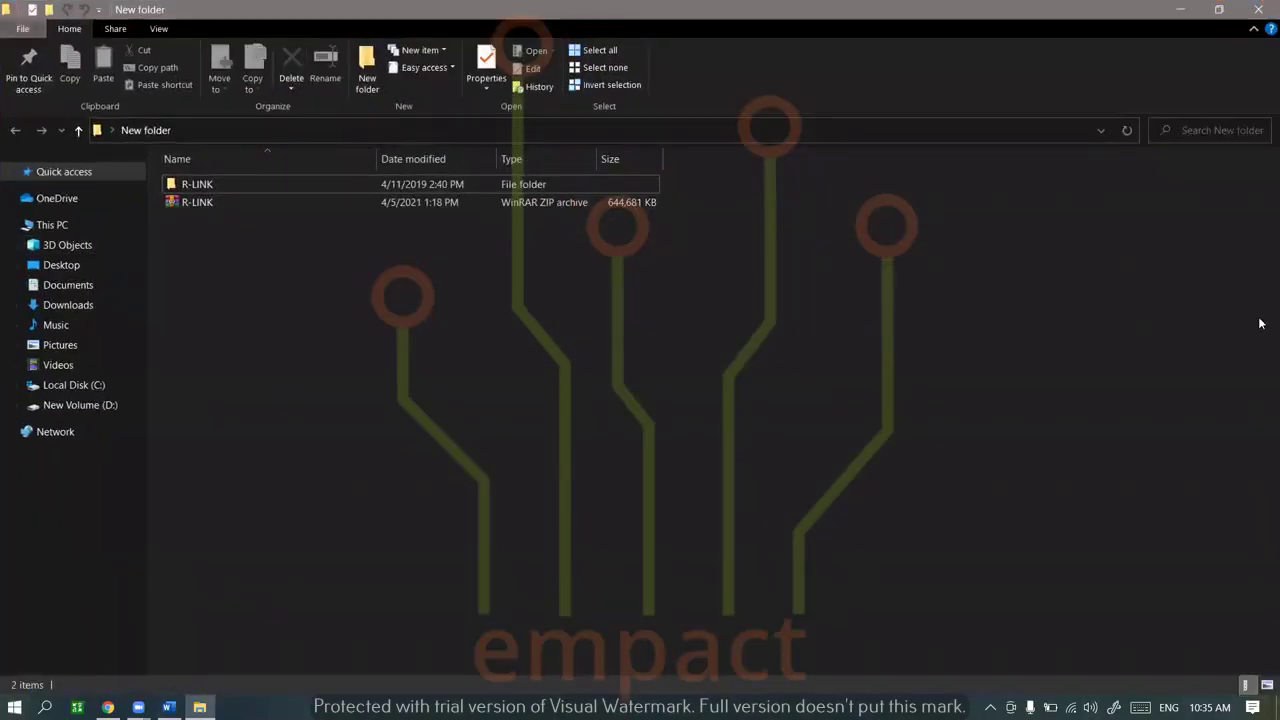
click(1220, 10)
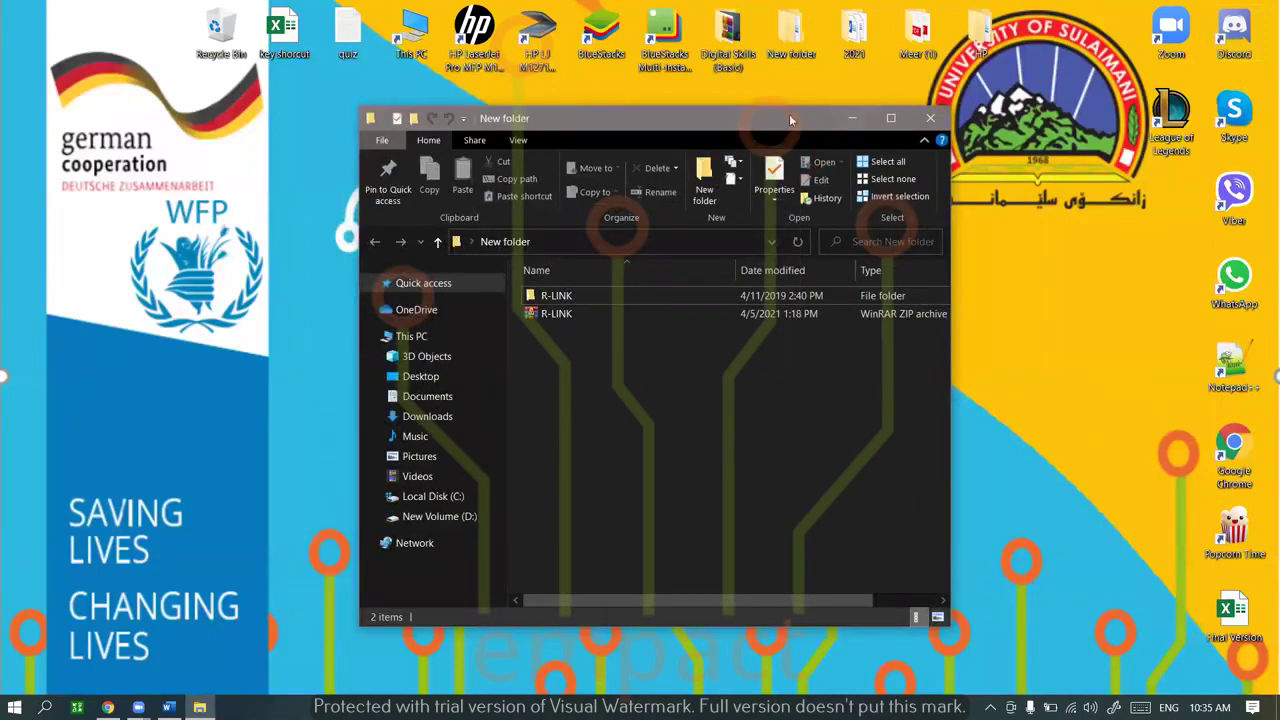
drag(835, 122, 820, 103)
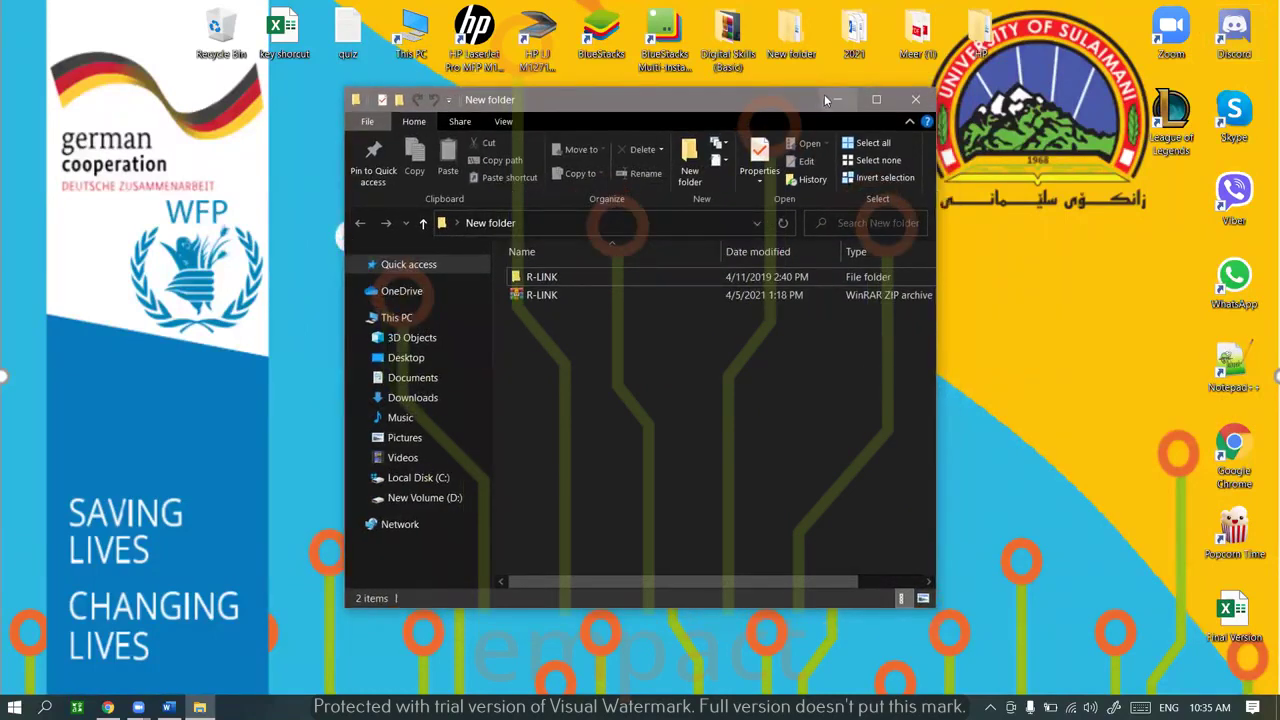
click(826, 99)
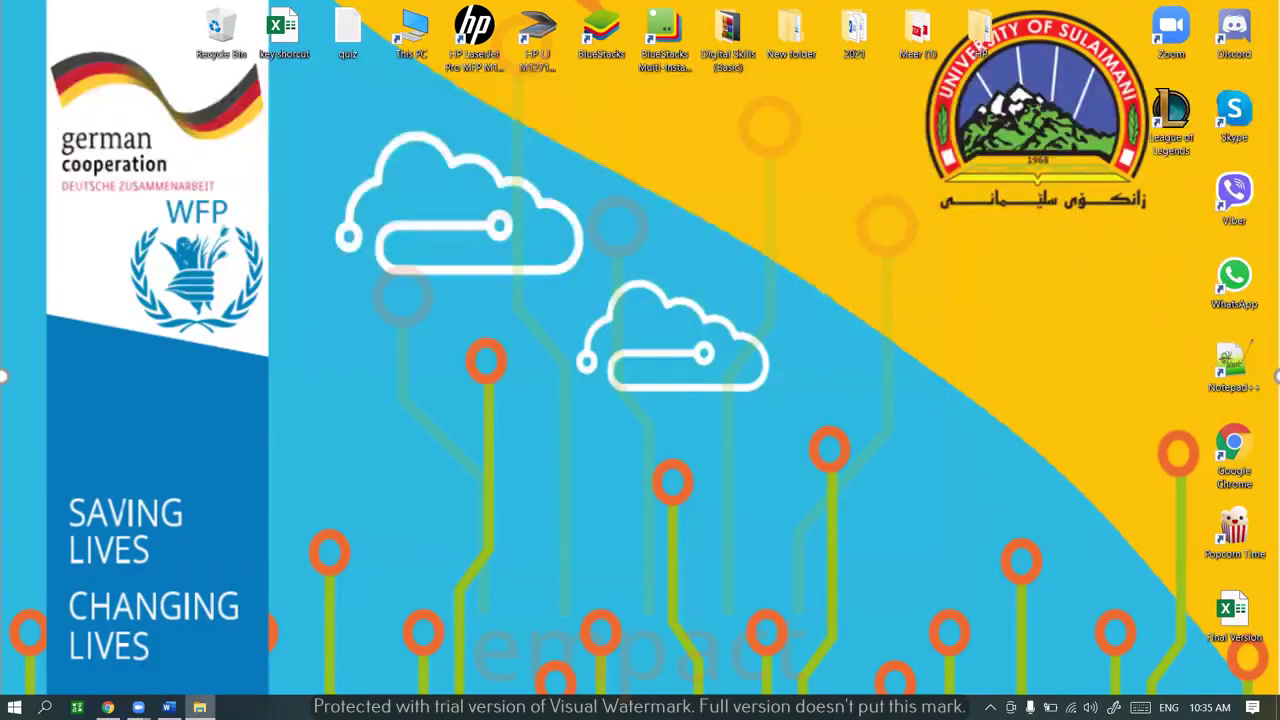
click(199, 707)
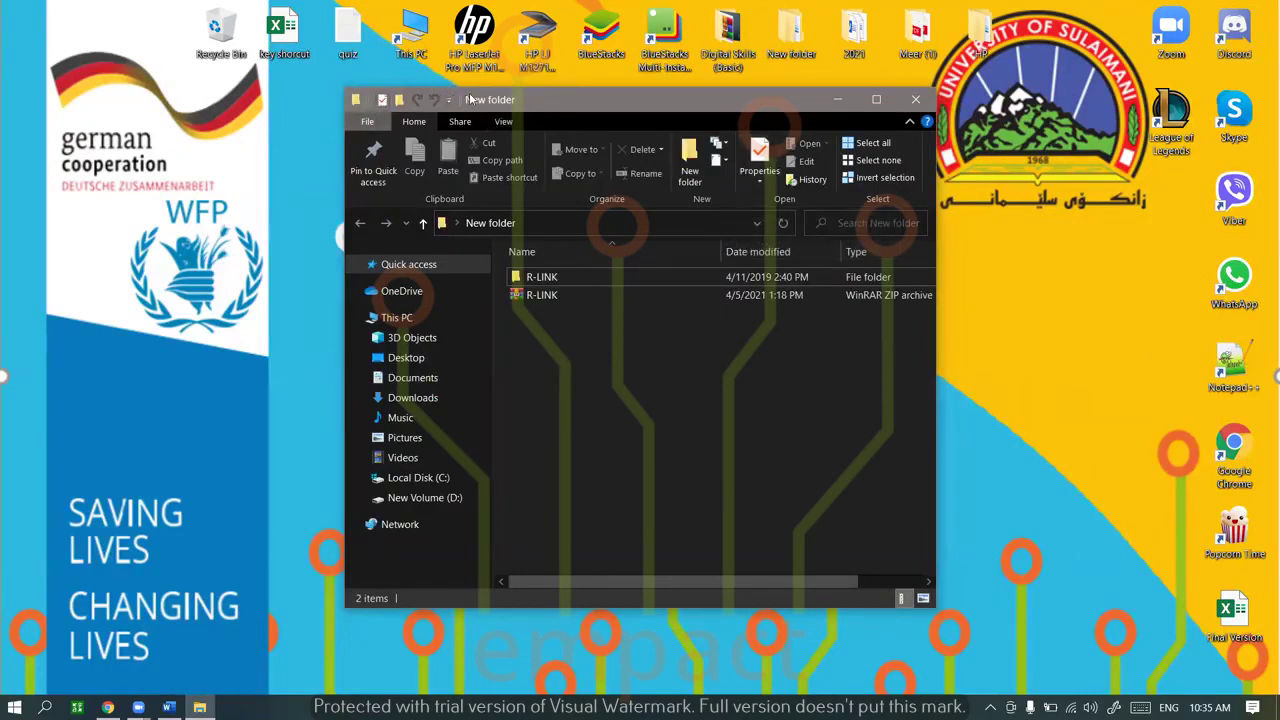
Add the Delete and Rename commands to the Quick Access Toolbar of the New folder window
drag(540, 96, 672, 141)
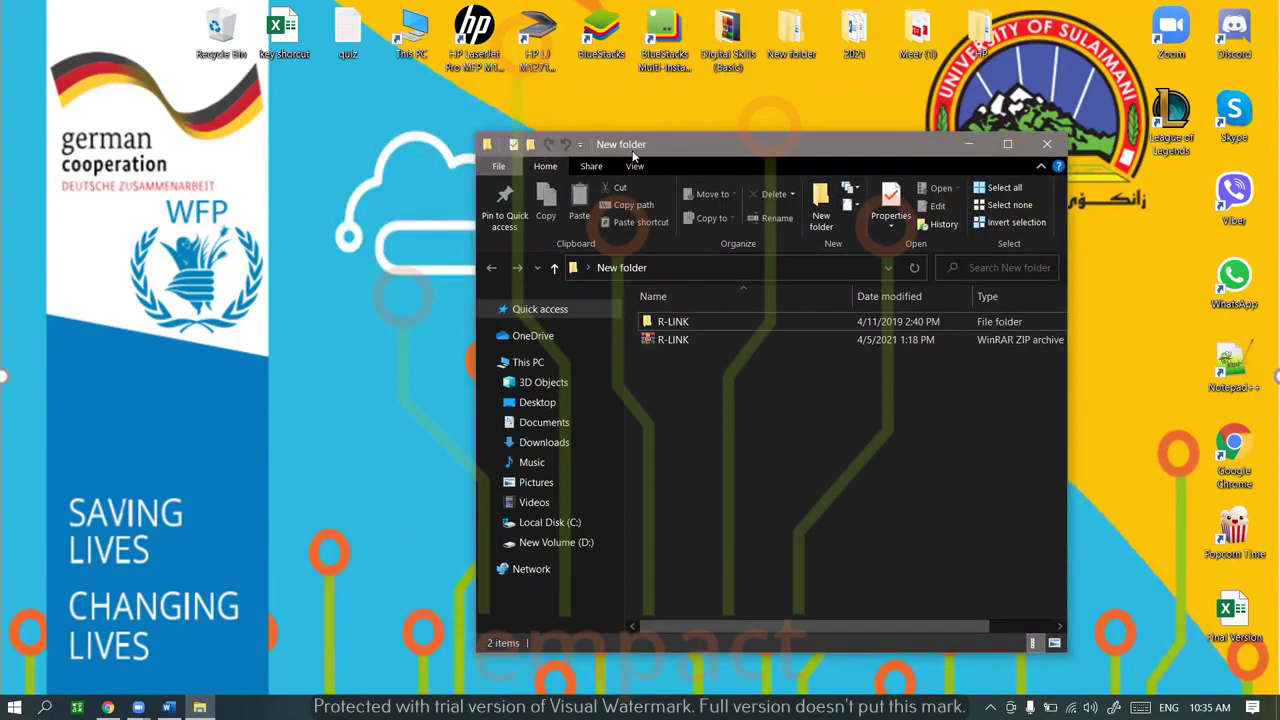
click(579, 146)
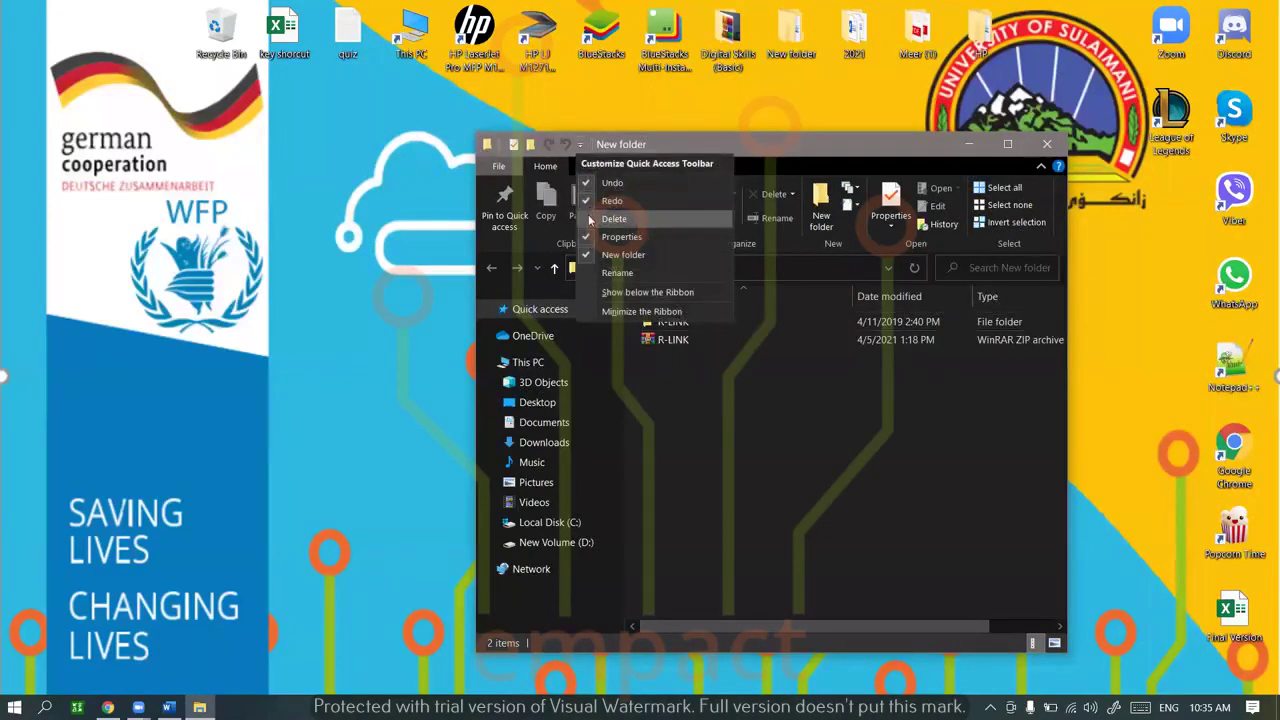
click(590, 218)
click(597, 146)
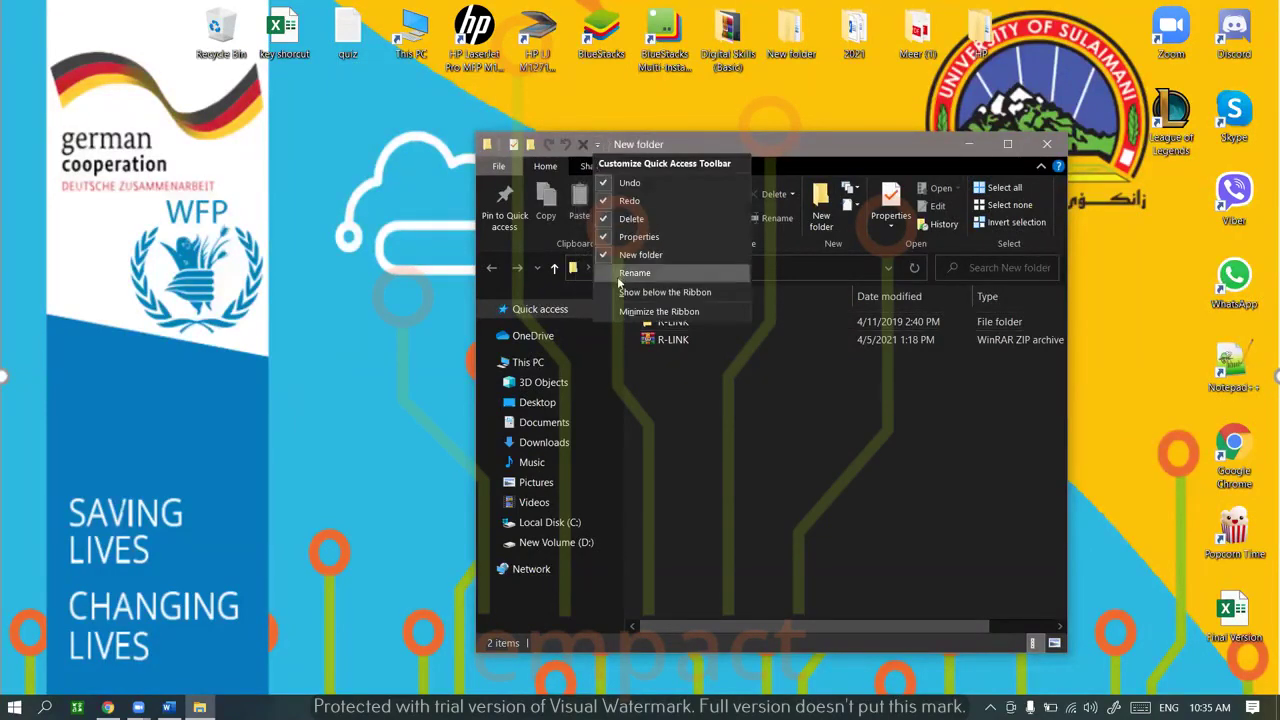
click(619, 274)
click(614, 146)
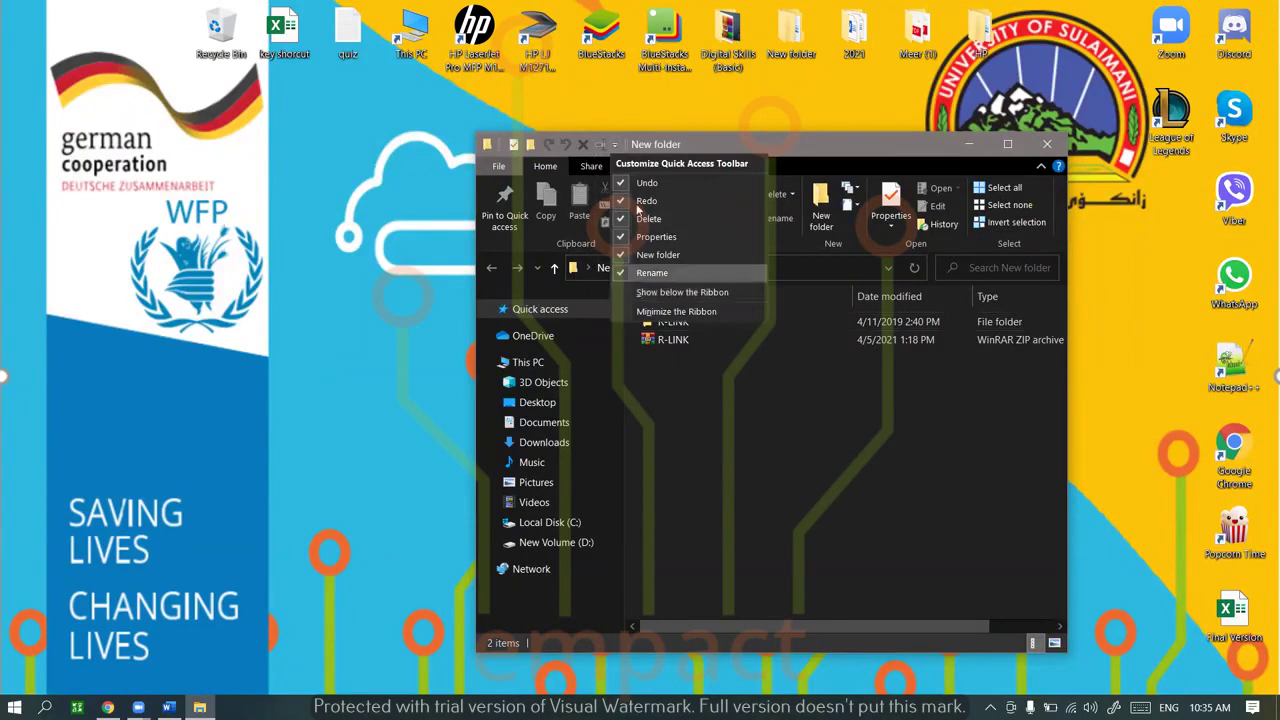
click(557, 146)
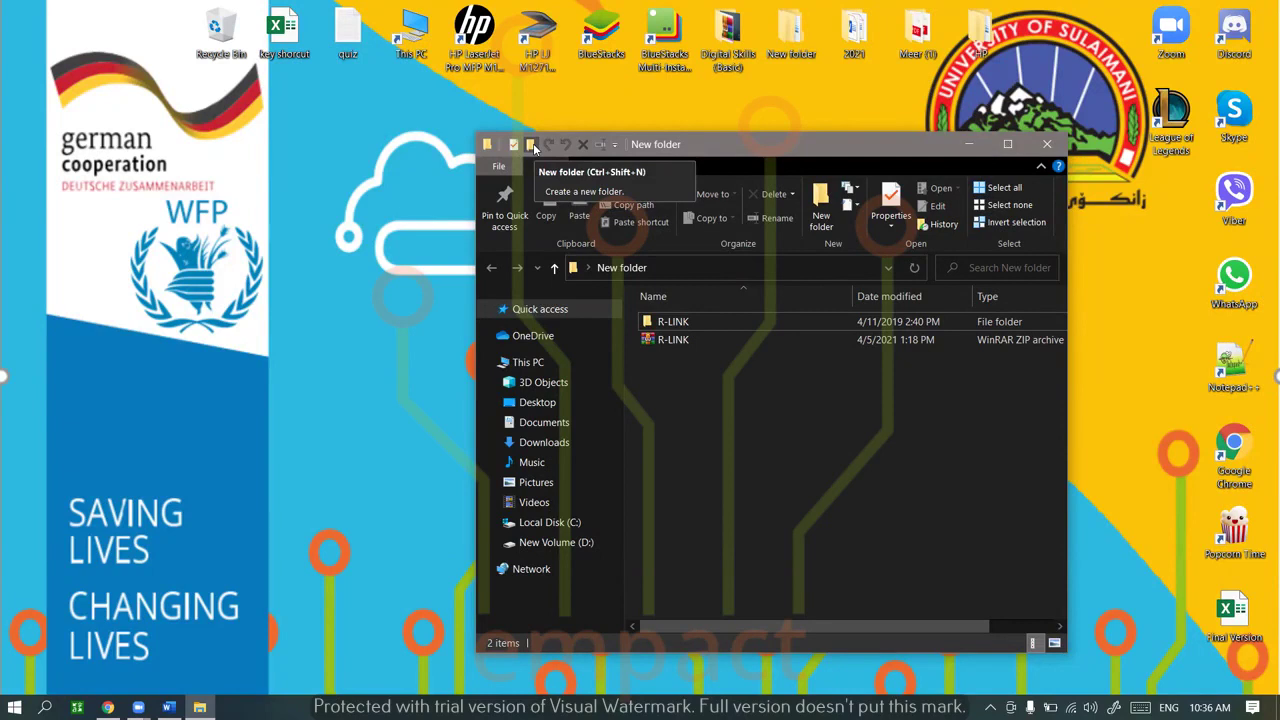
Examine the item types that can be created in the folder and the window's keyboard access hints
right_click(722, 392)
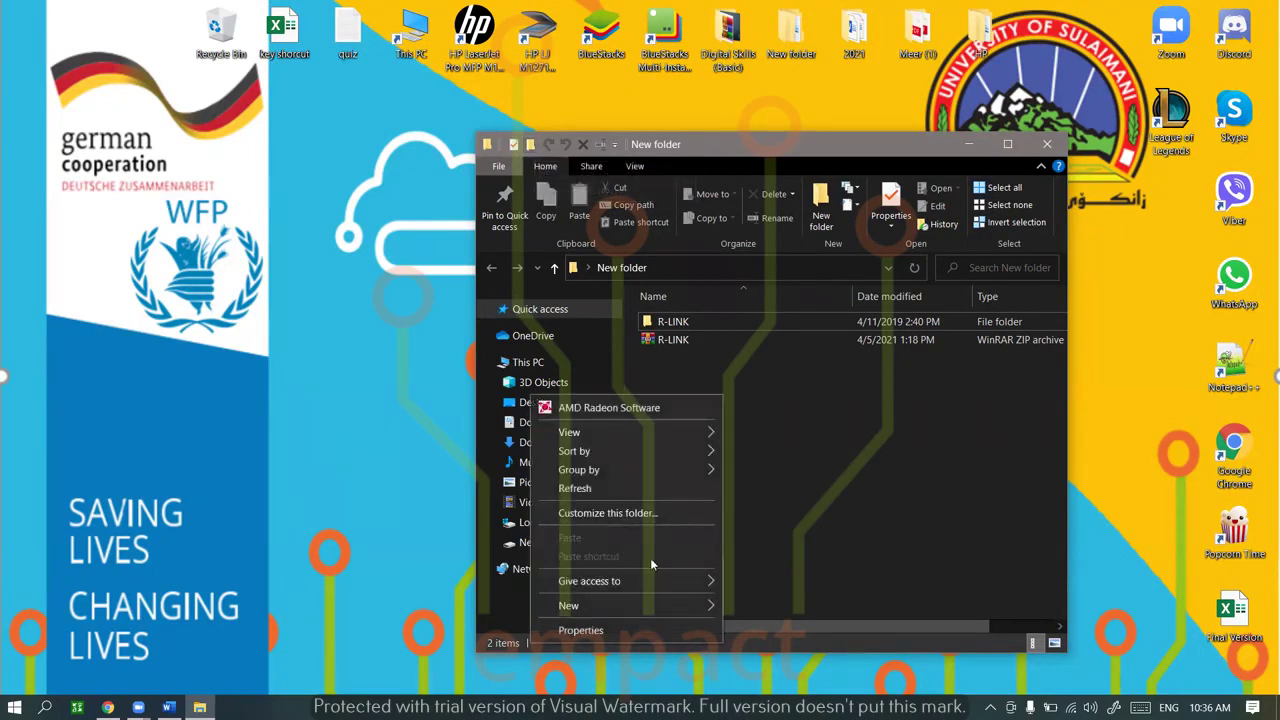
mouse_move(655, 606)
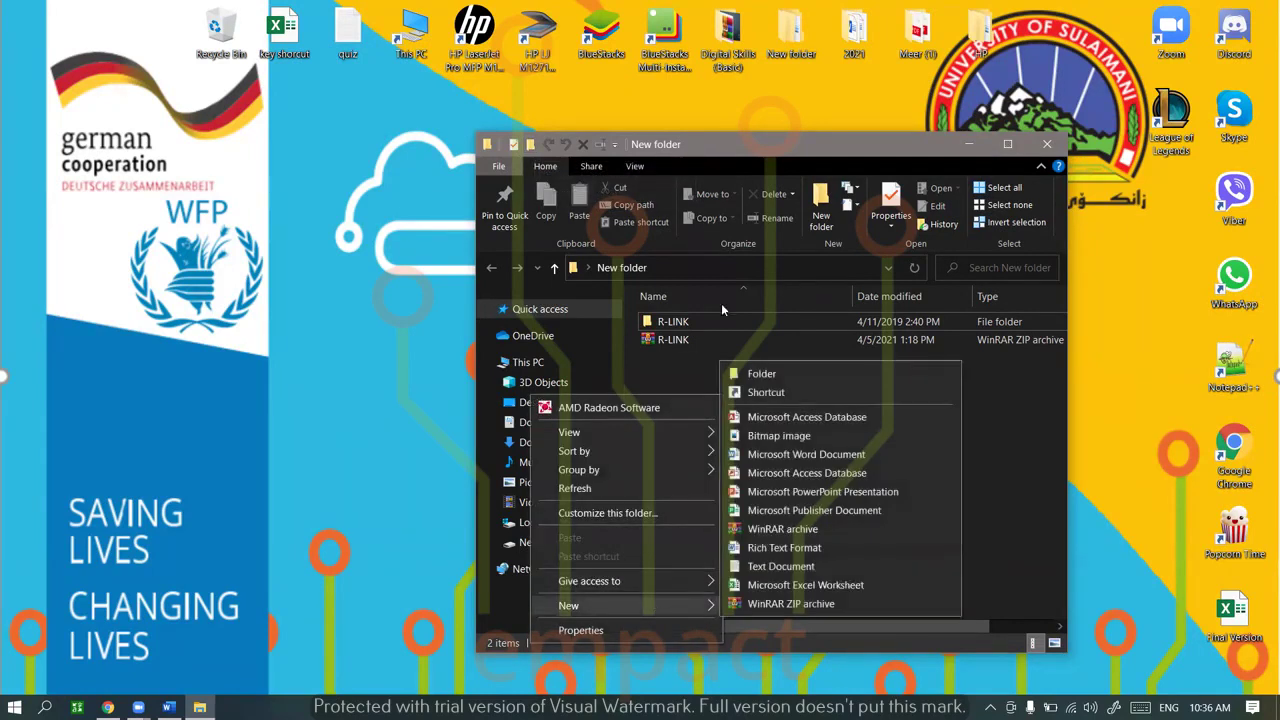
click(530, 147)
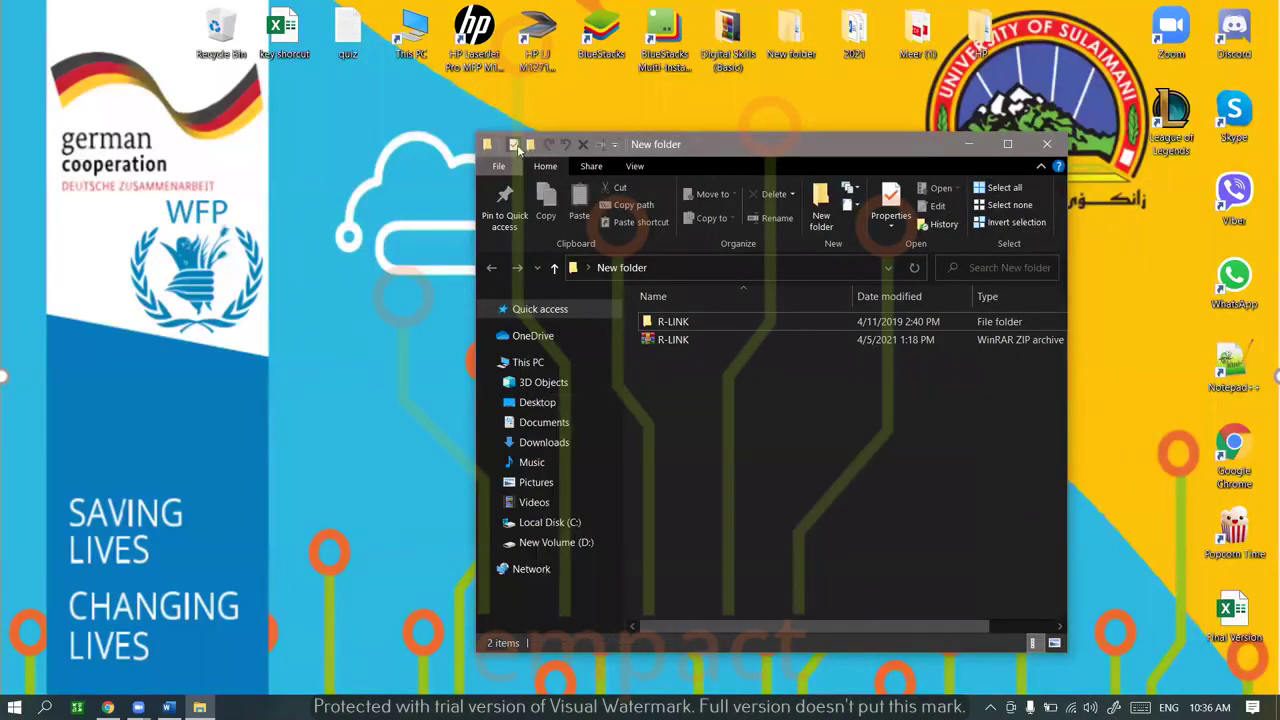
click(830, 159)
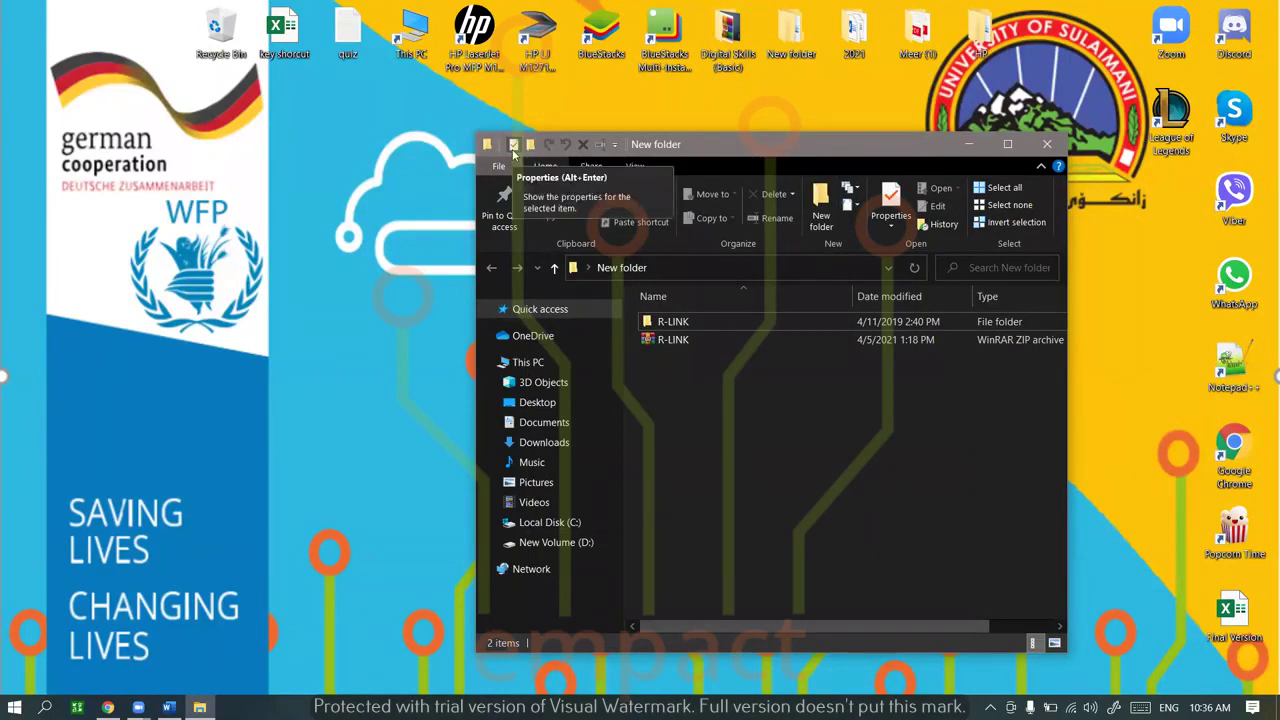
key(alt)
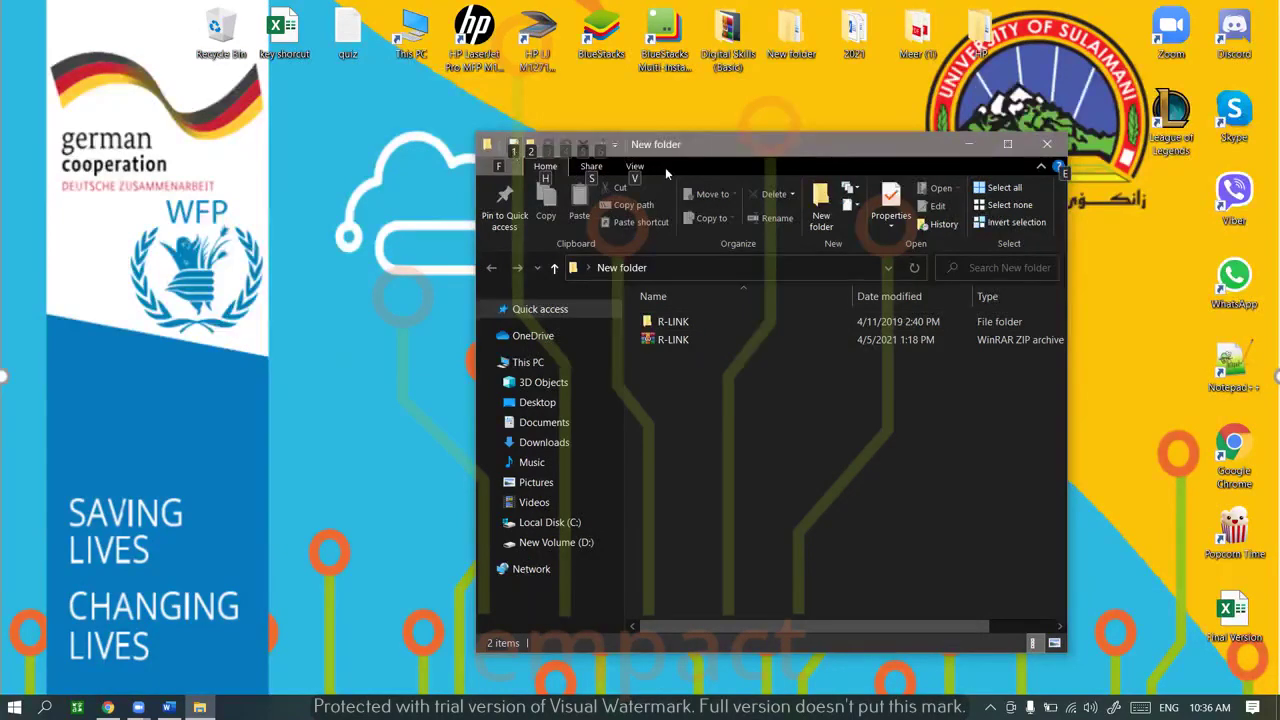
key(Escape)
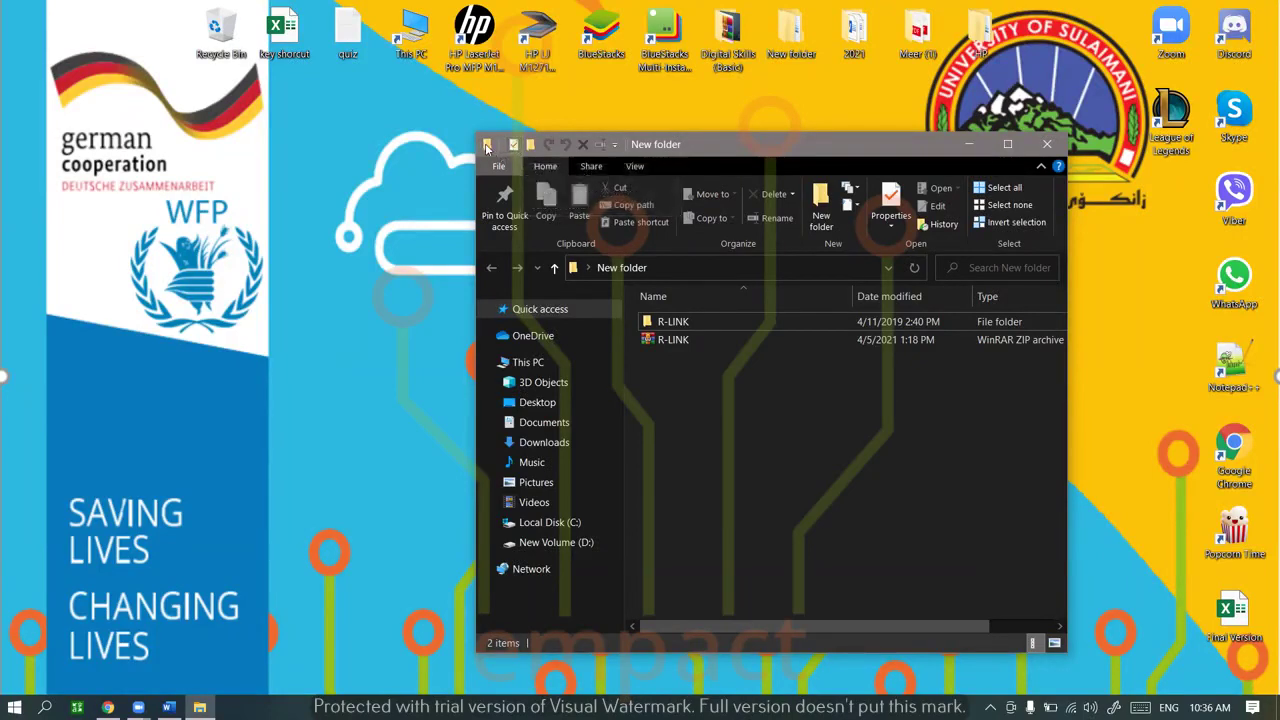
Reposition the New folder window toward the upper centre of the desktop
click(487, 146)
click(733, 152)
drag(725, 144, 658, 133)
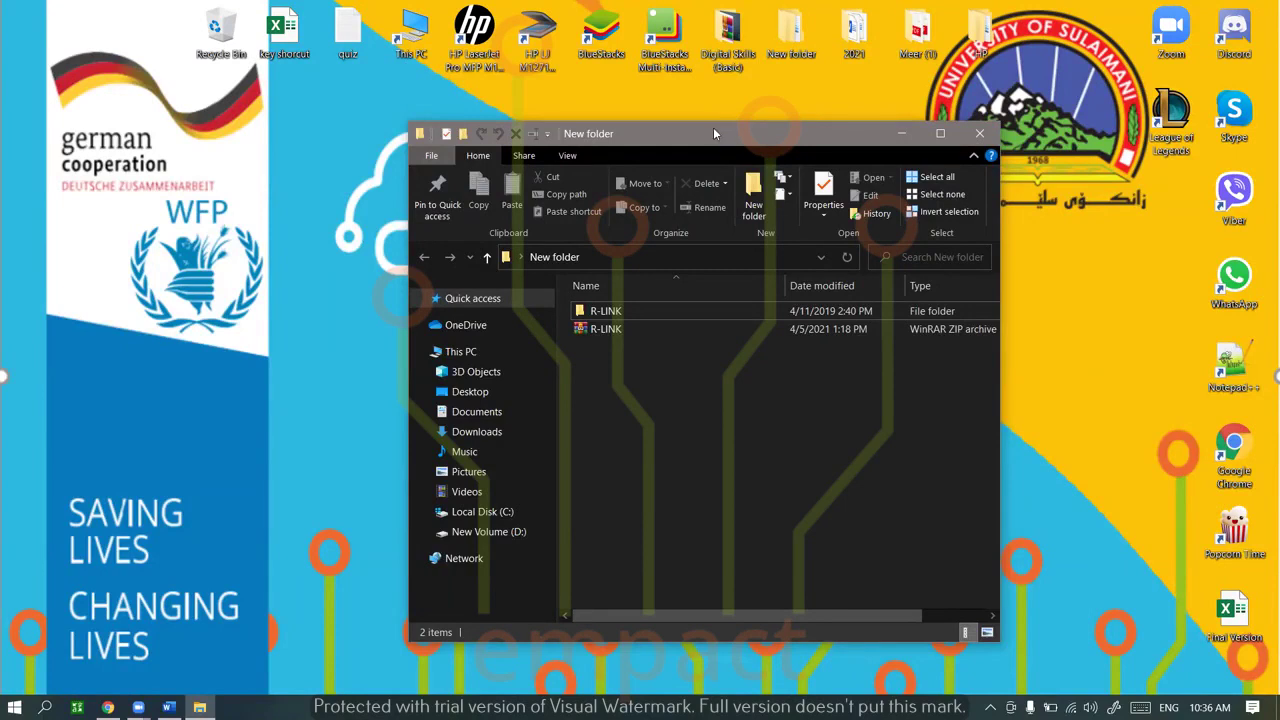
drag(722, 137, 720, 106)
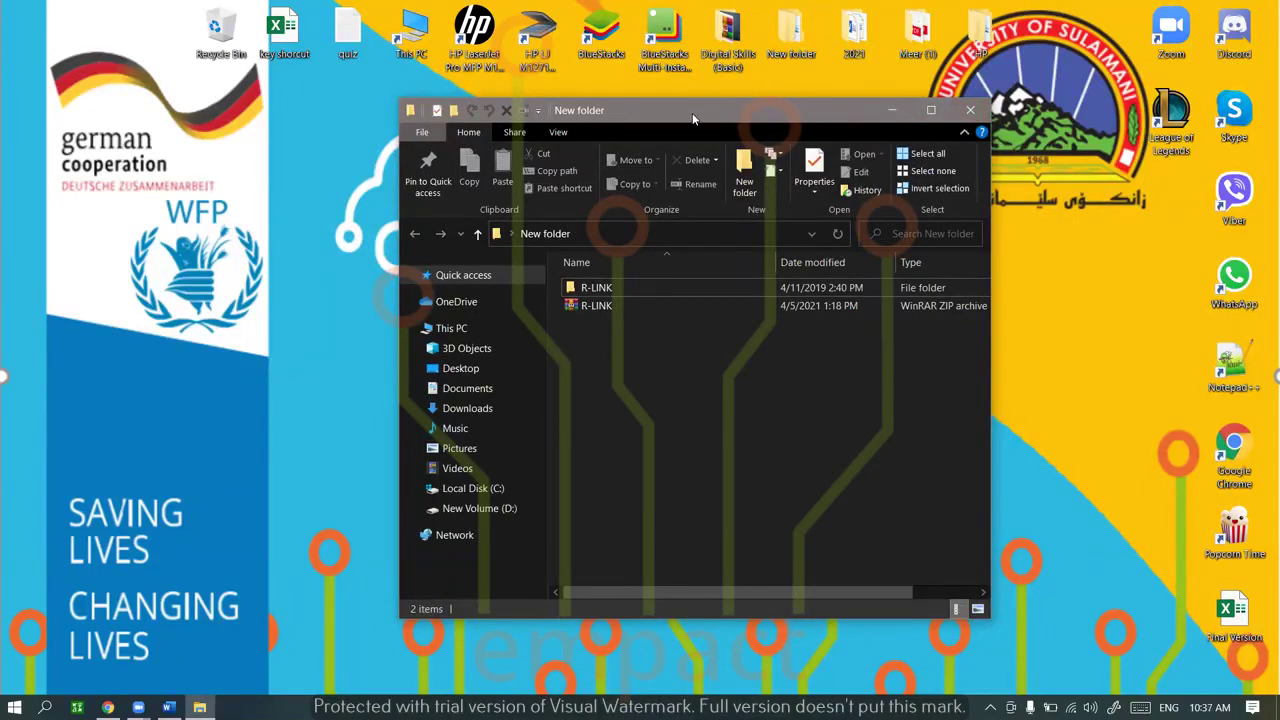
drag(693, 118, 592, 114)
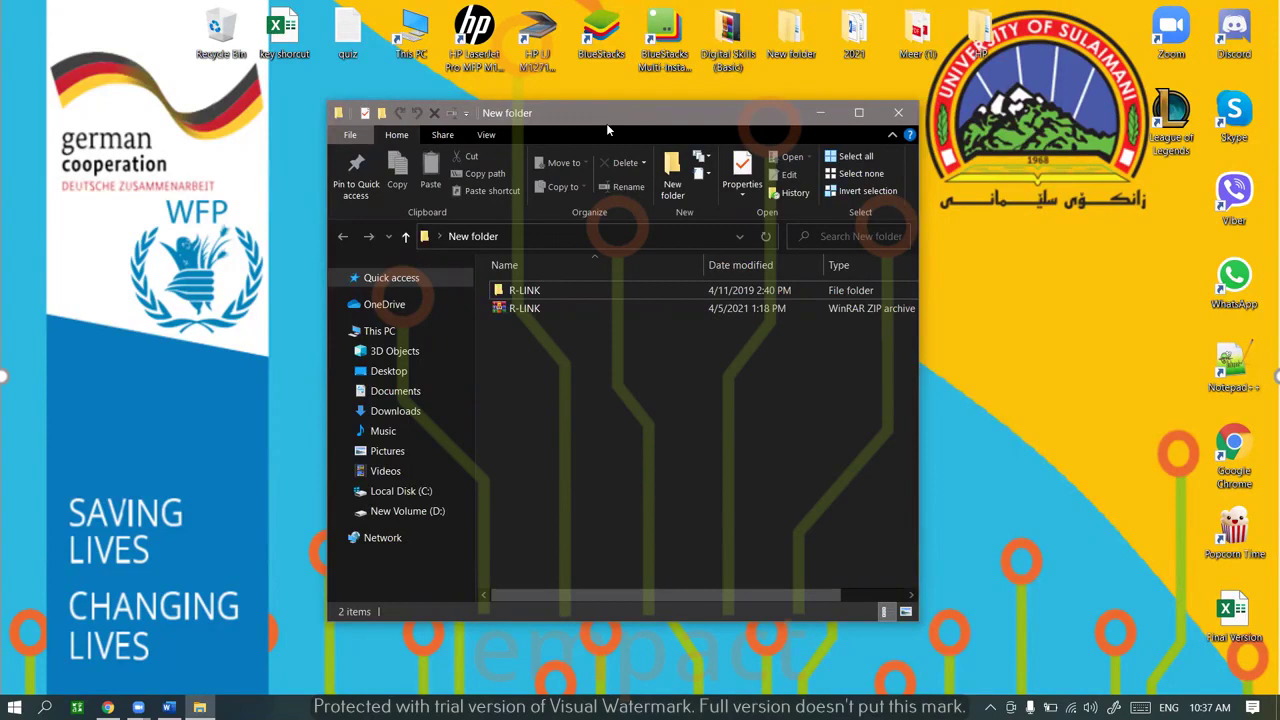
Move the New folder window around the desktop, ending slightly left of its centre
drag(607, 130, 625, 145)
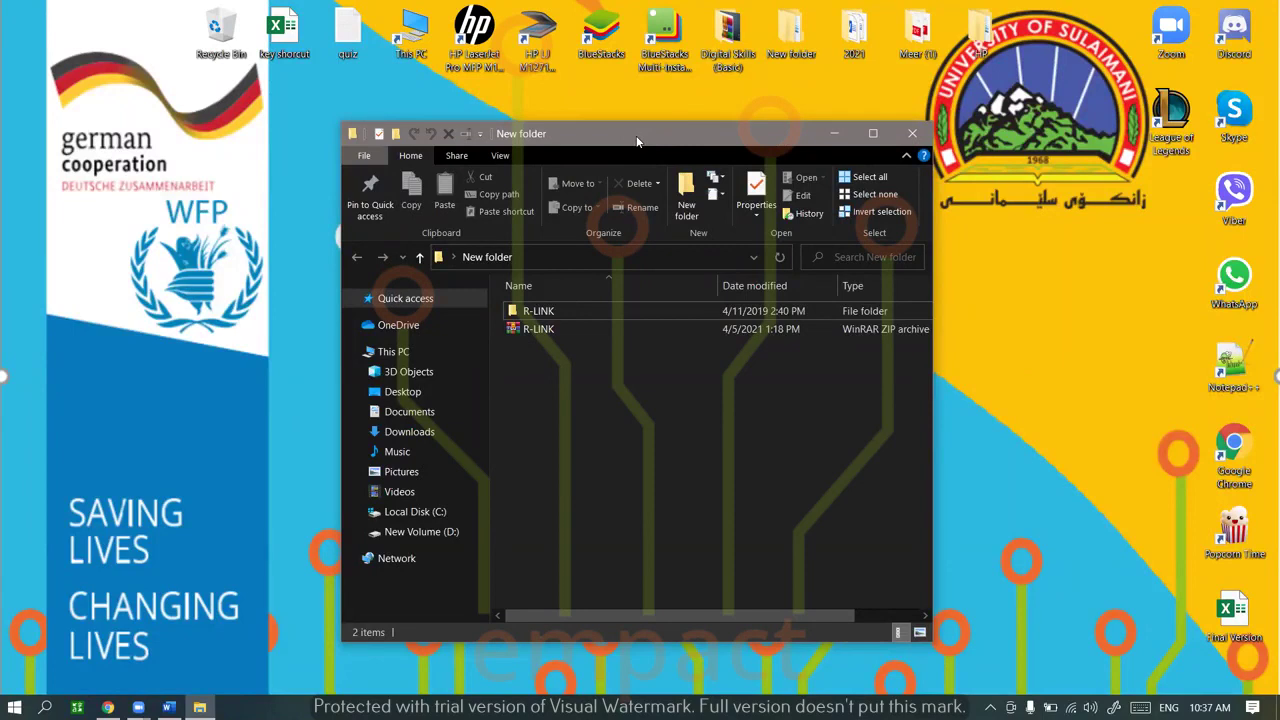
drag(637, 141, 606, 116)
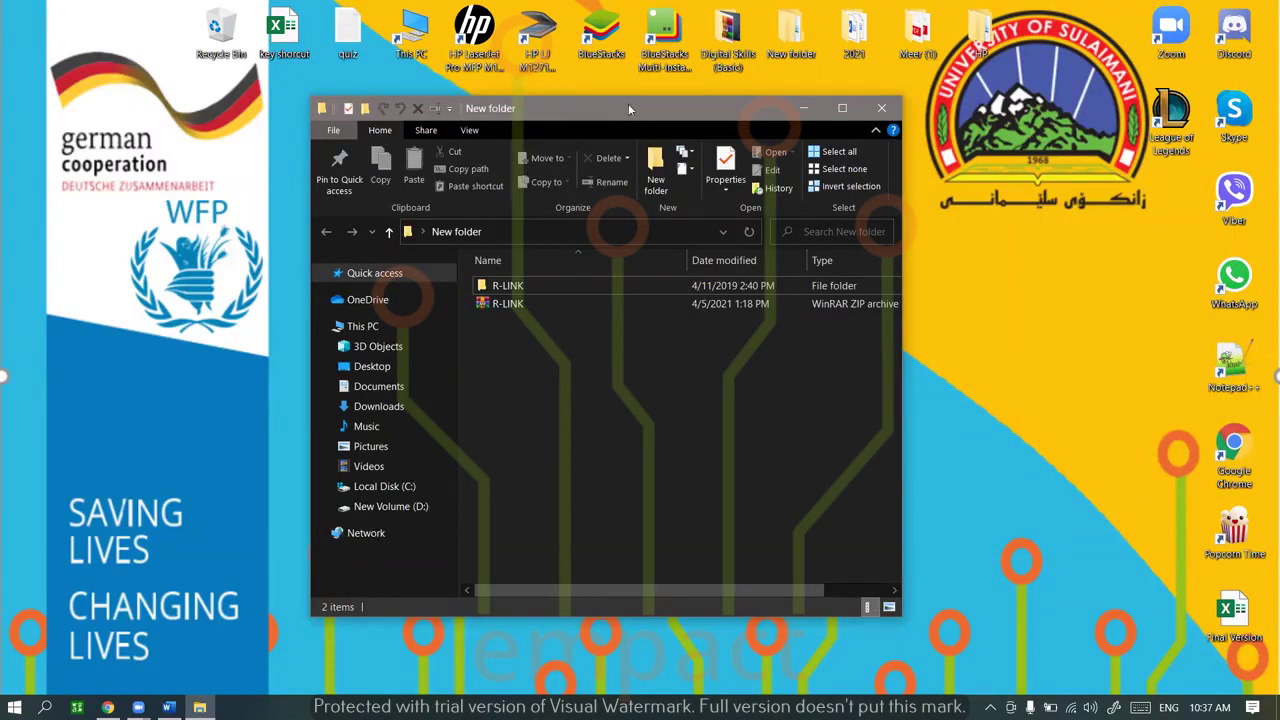
drag(641, 113, 597, 122)
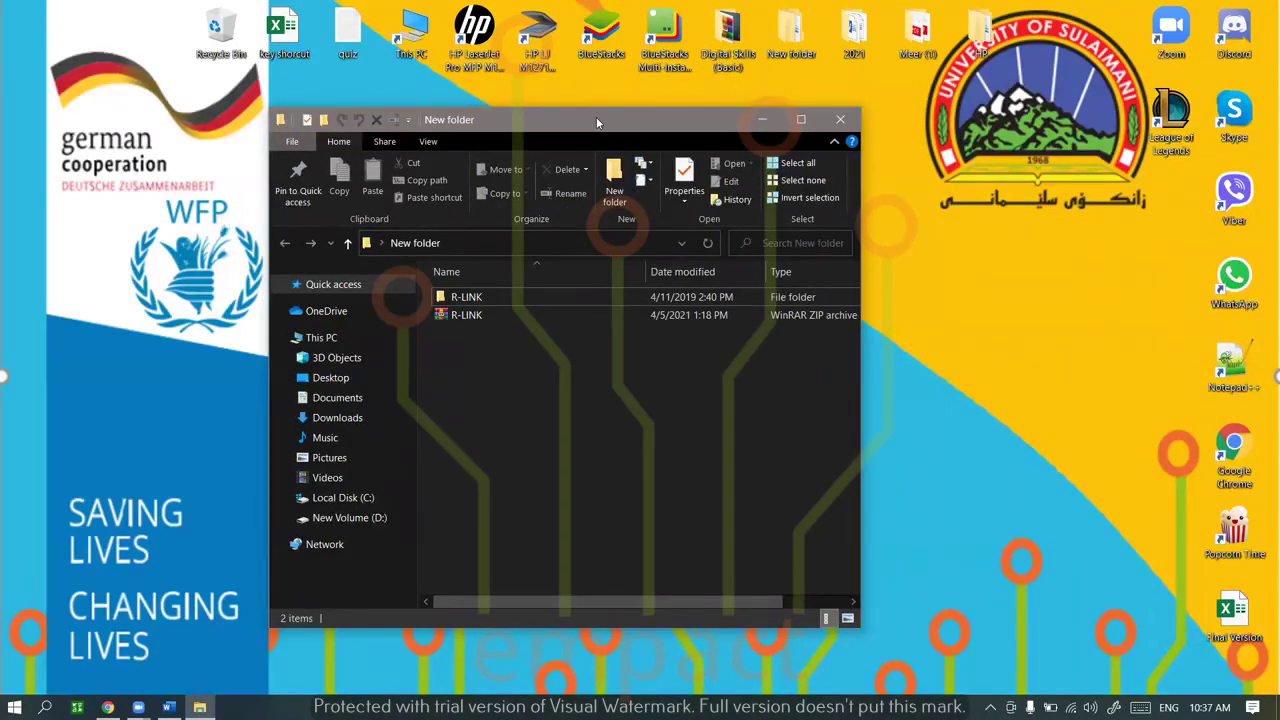
Snap the New folder window to the left half of the screen without a second window, and pull it back to mid-desktop
key(super+Left)
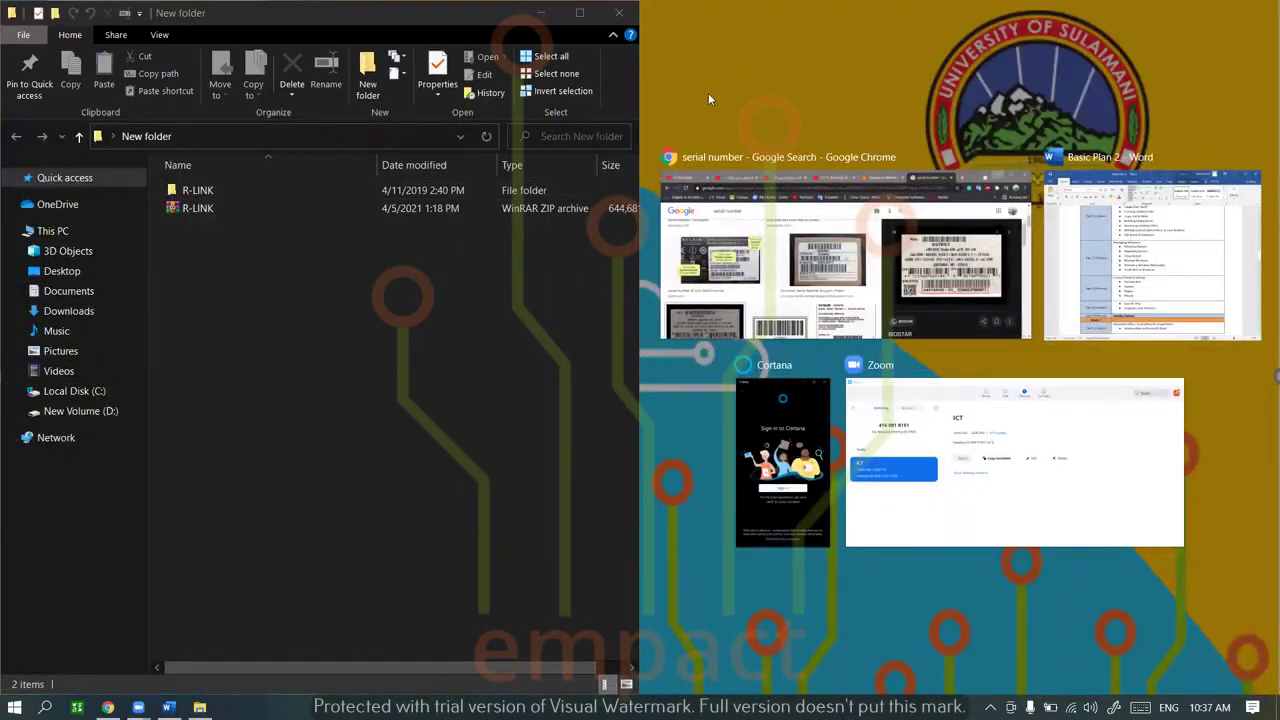
click(653, 426)
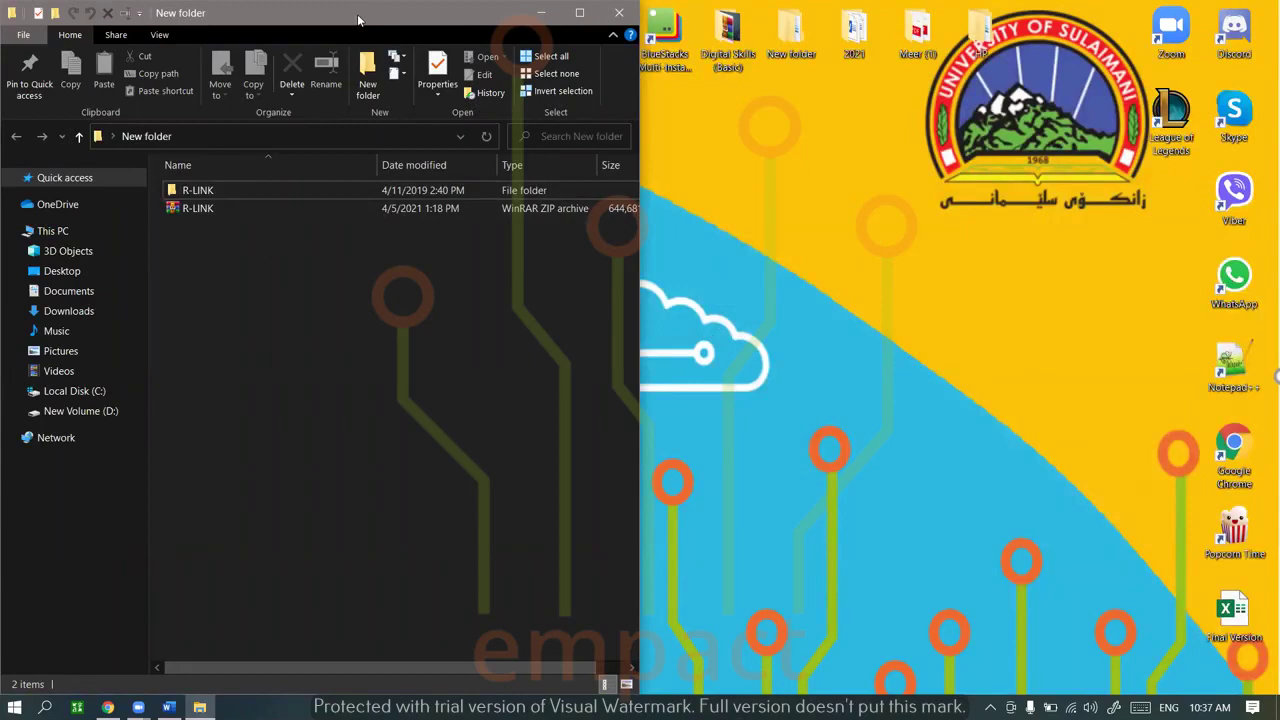
drag(365, 20, 673, 100)
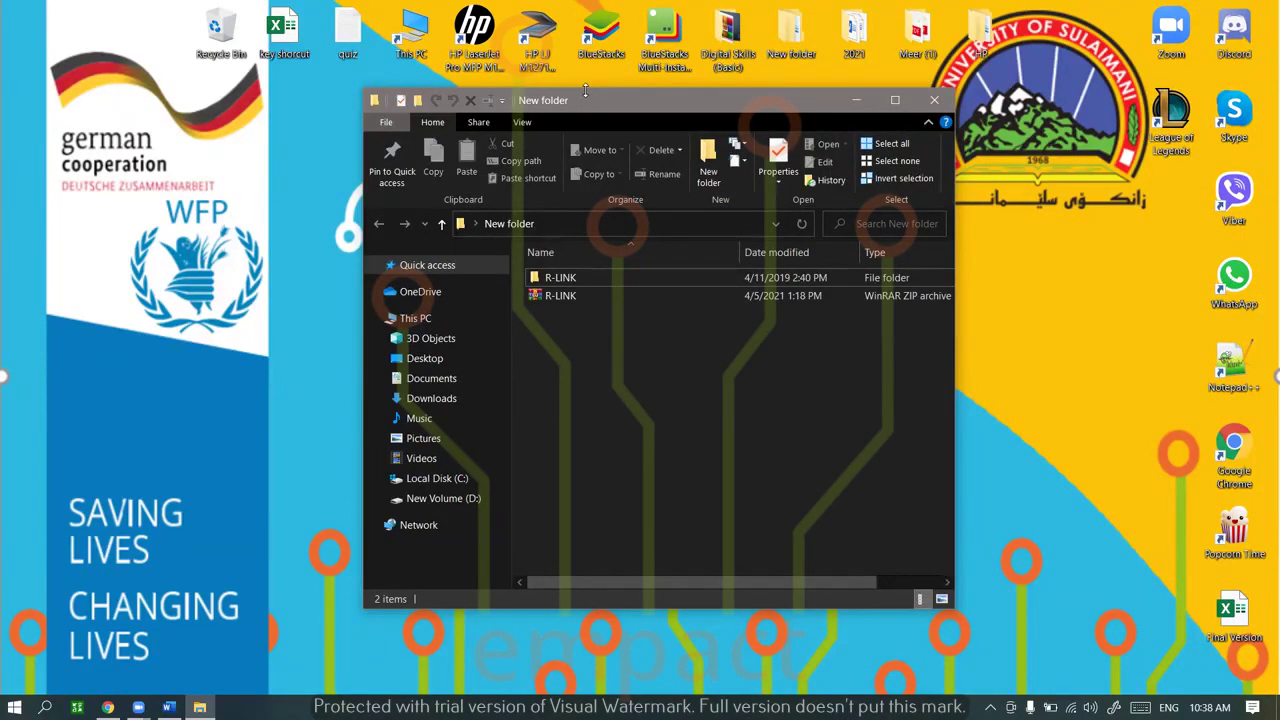
Enlarge the New folder window from its upper-right corner and widen it slightly from its right edge
drag(585, 91, 585, 92)
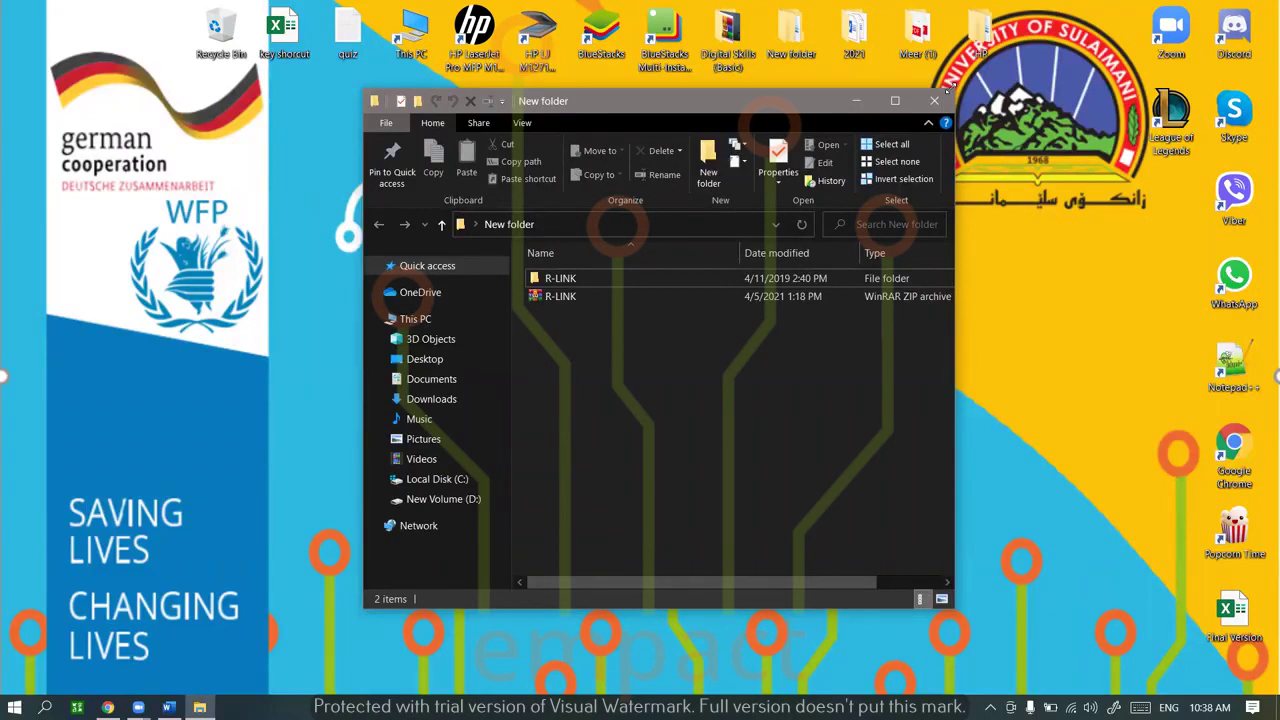
drag(948, 88, 1077, 60)
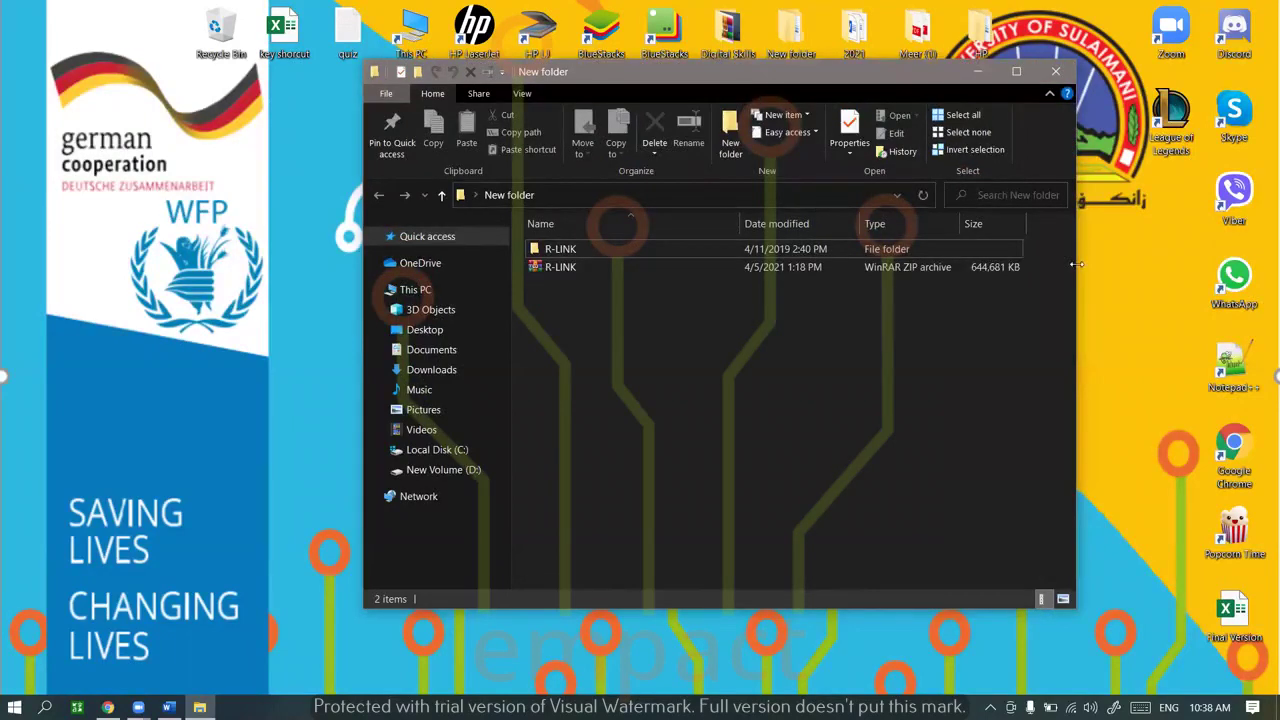
drag(1076, 264, 1081, 265)
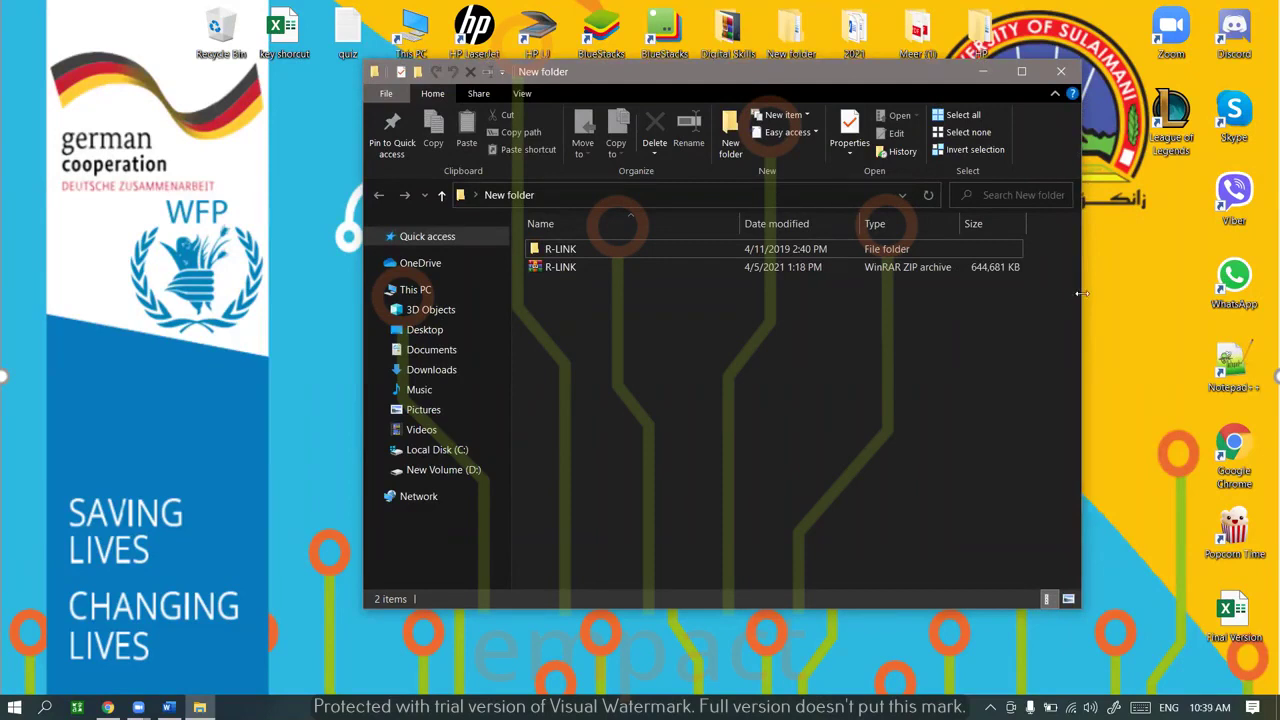
drag(1083, 293, 1085, 293)
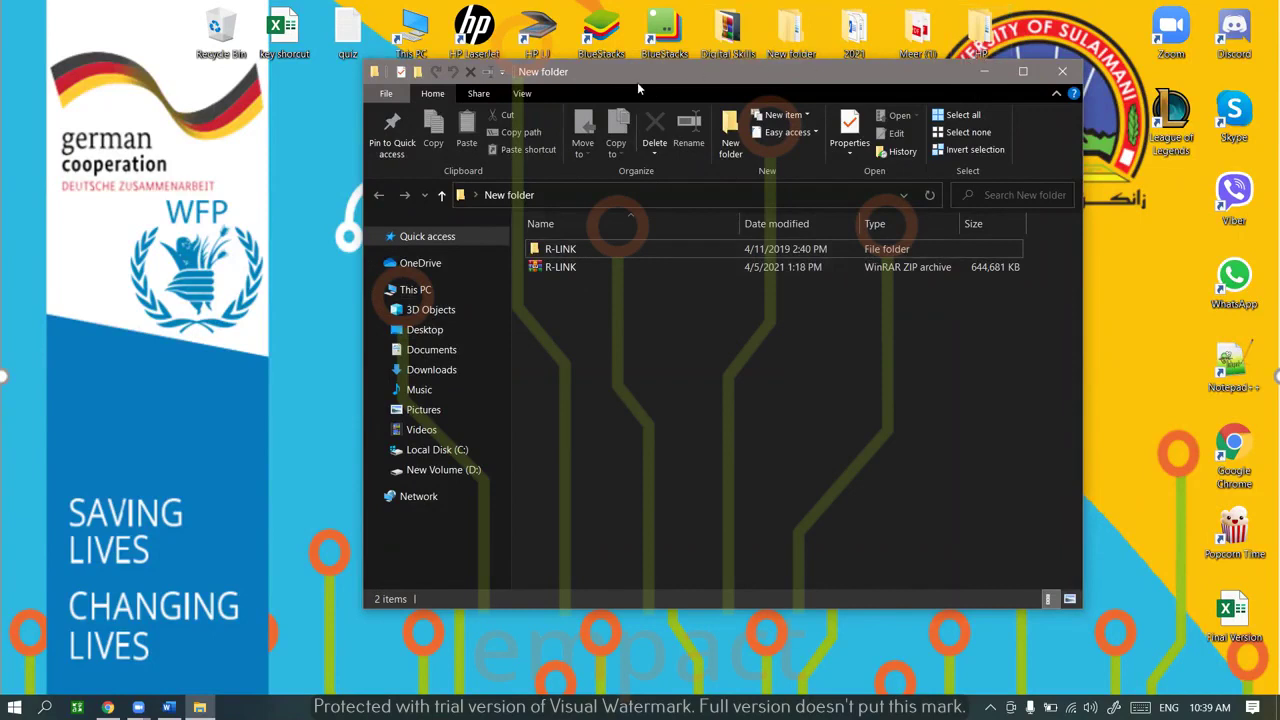
Maximize and restore the New folder window, and view the folder's properties without changing them
double_click(535, 72)
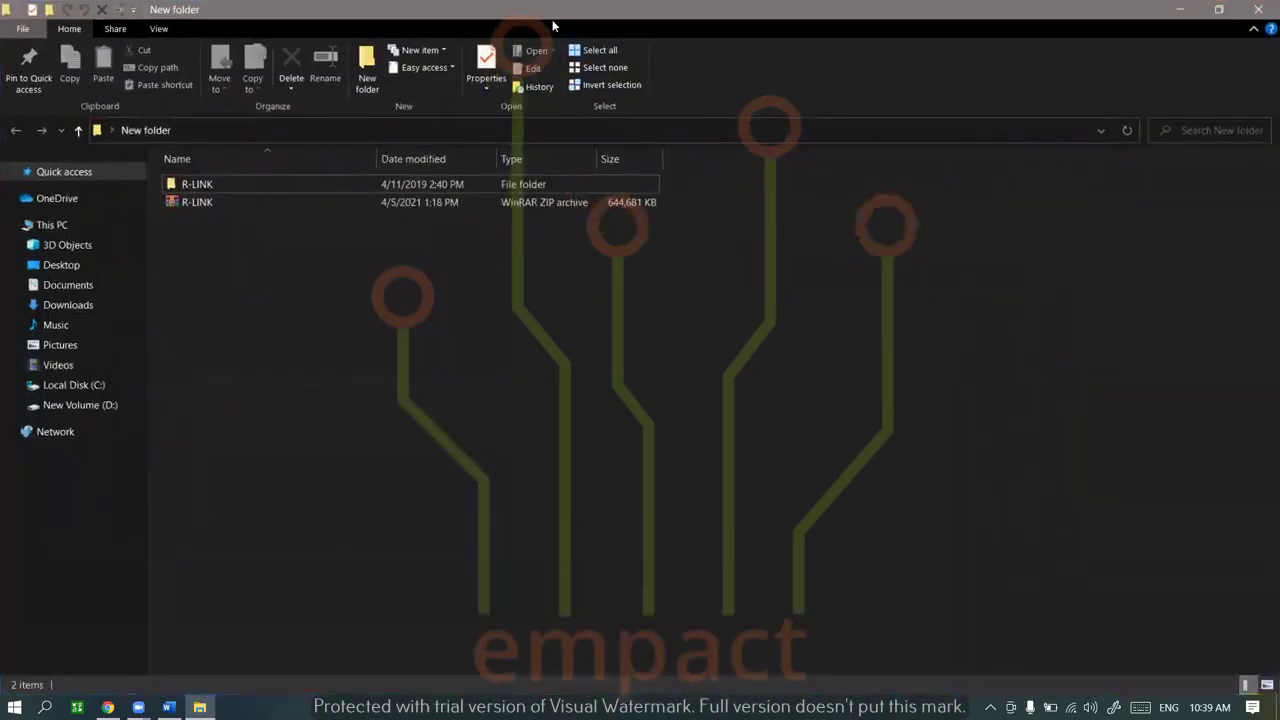
double_click(554, 22)
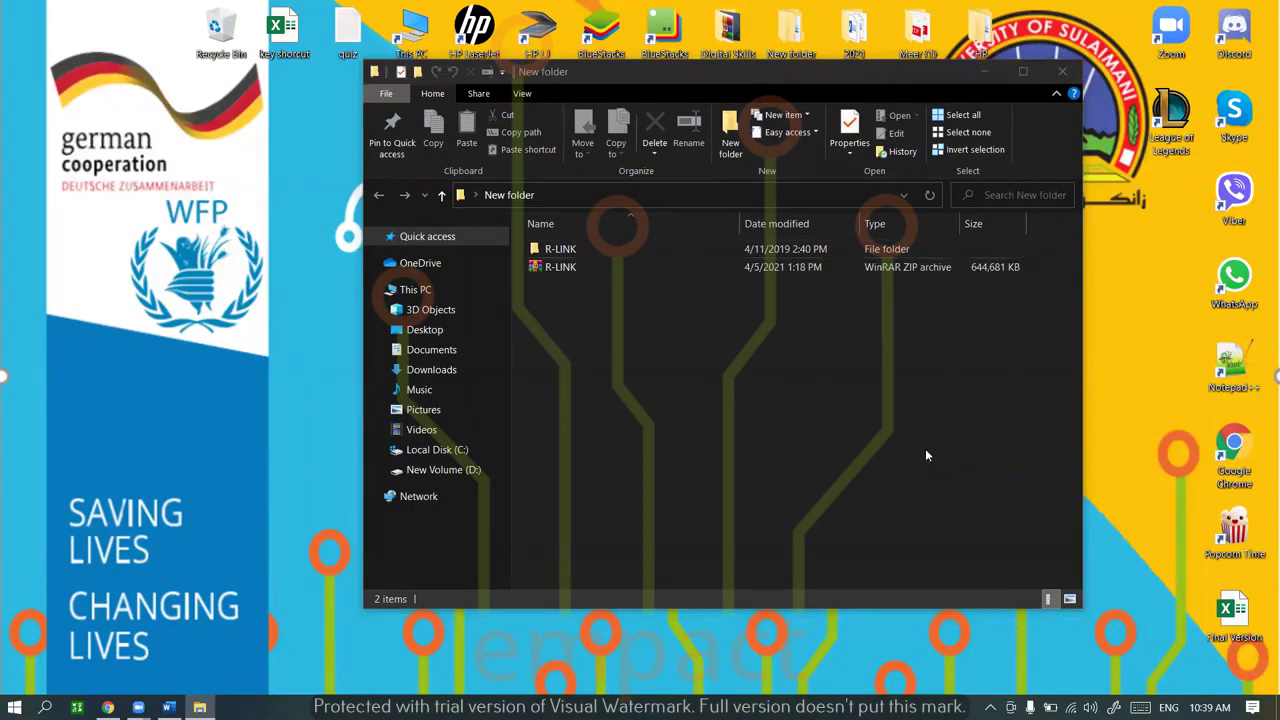
click(404, 79)
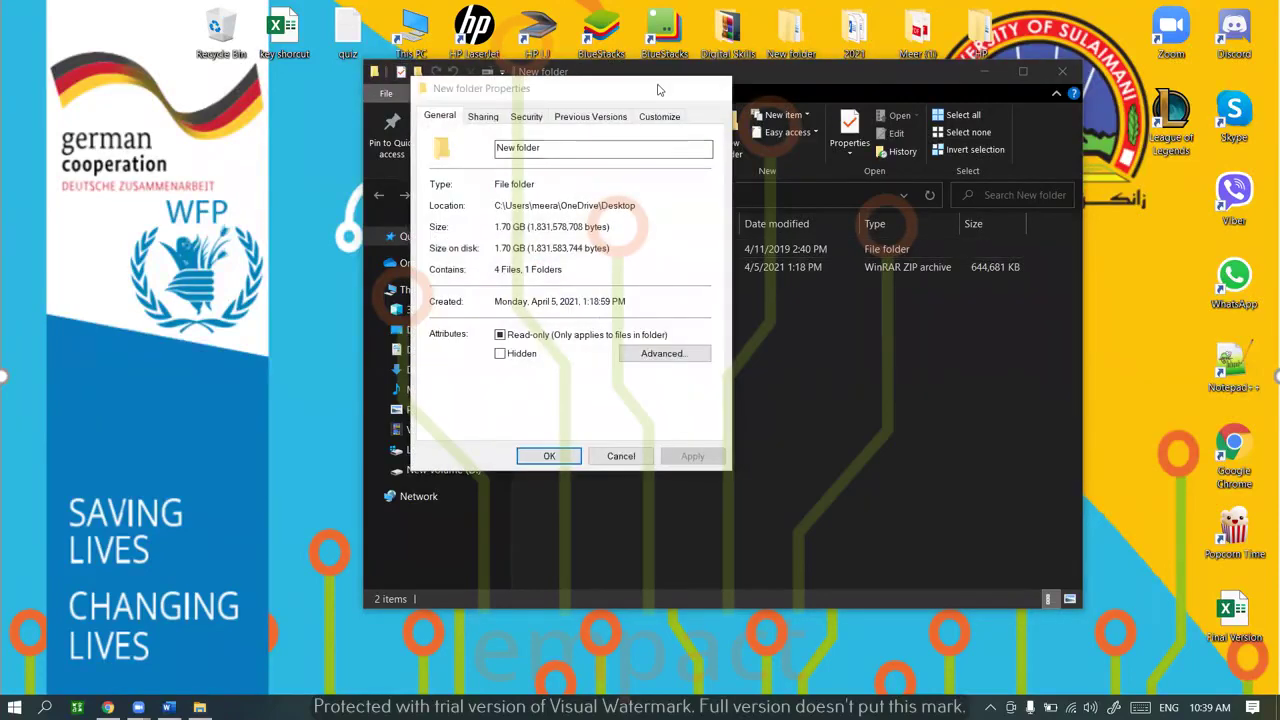
key(Escape)
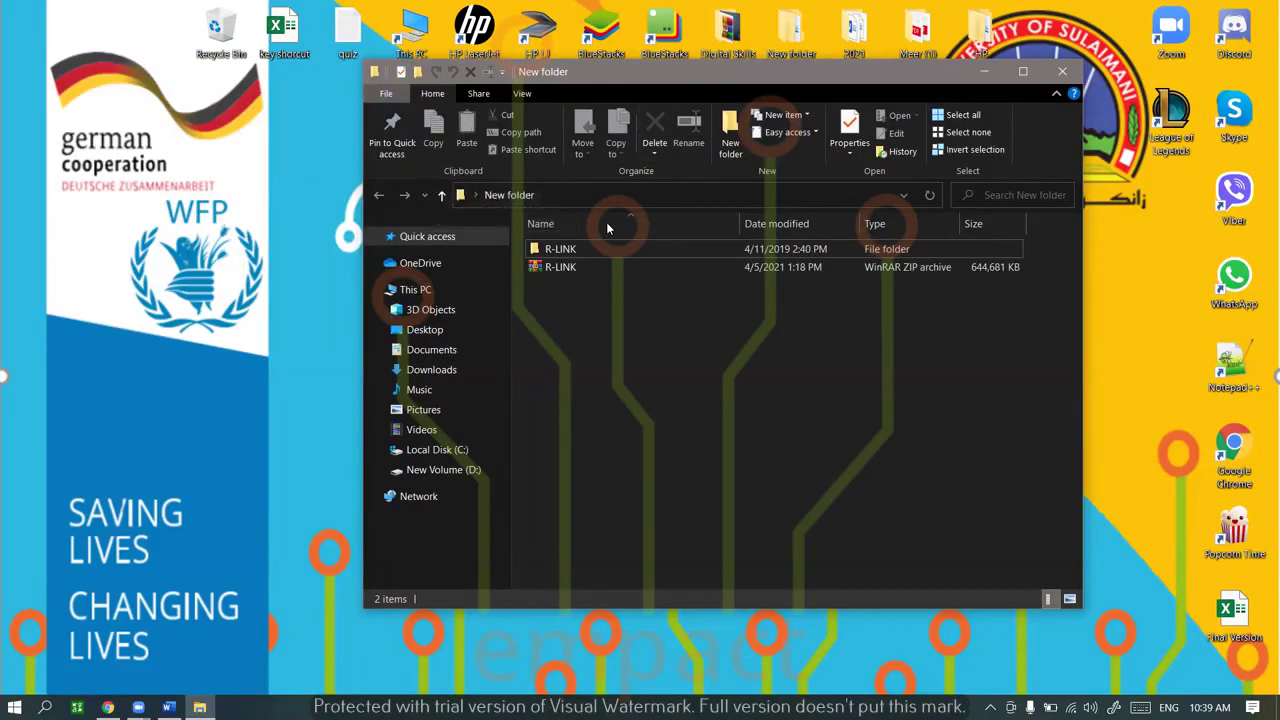
Reposition the New folder window several times, ending left of its starting place on the desktop
drag(881, 73, 812, 108)
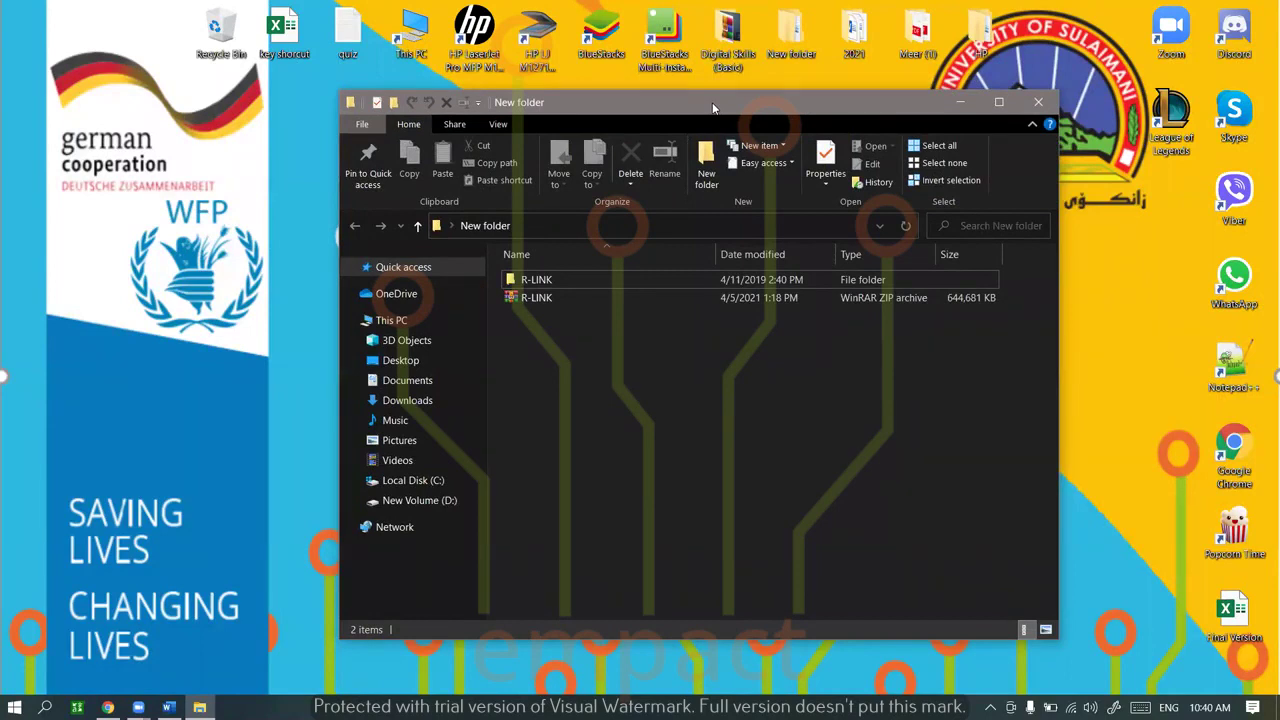
drag(713, 107, 737, 84)
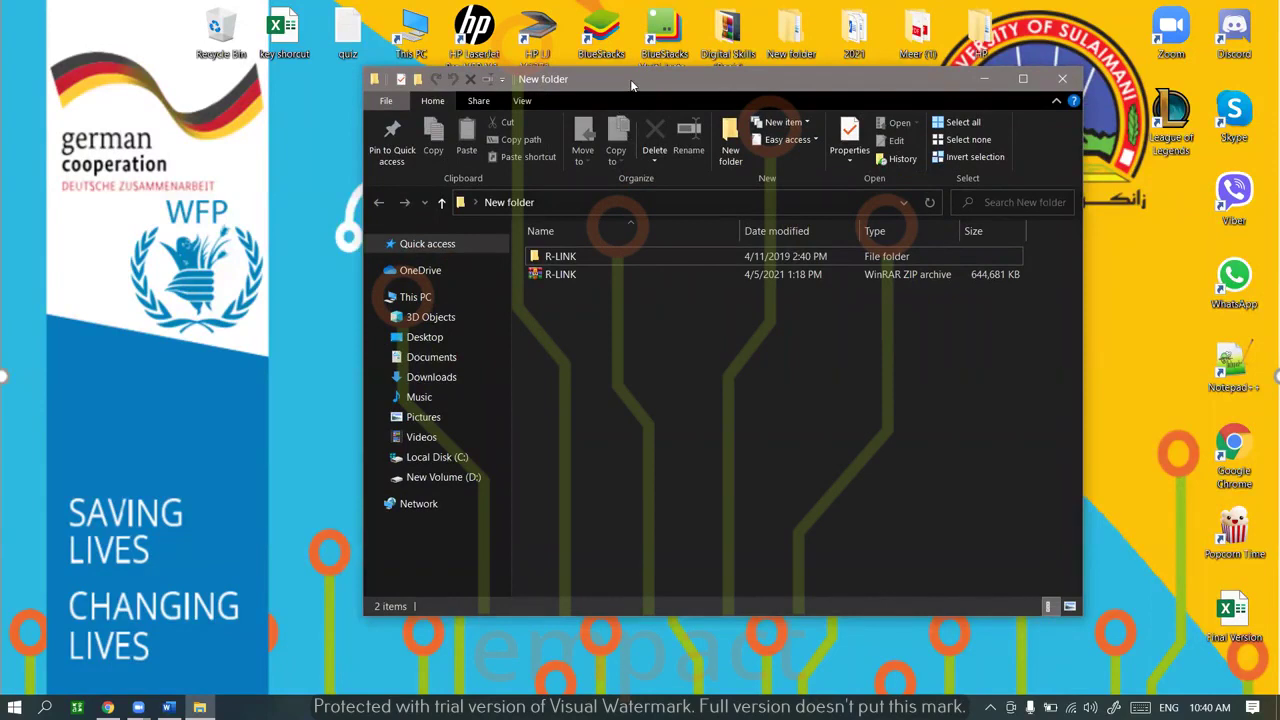
drag(631, 83, 551, 83)
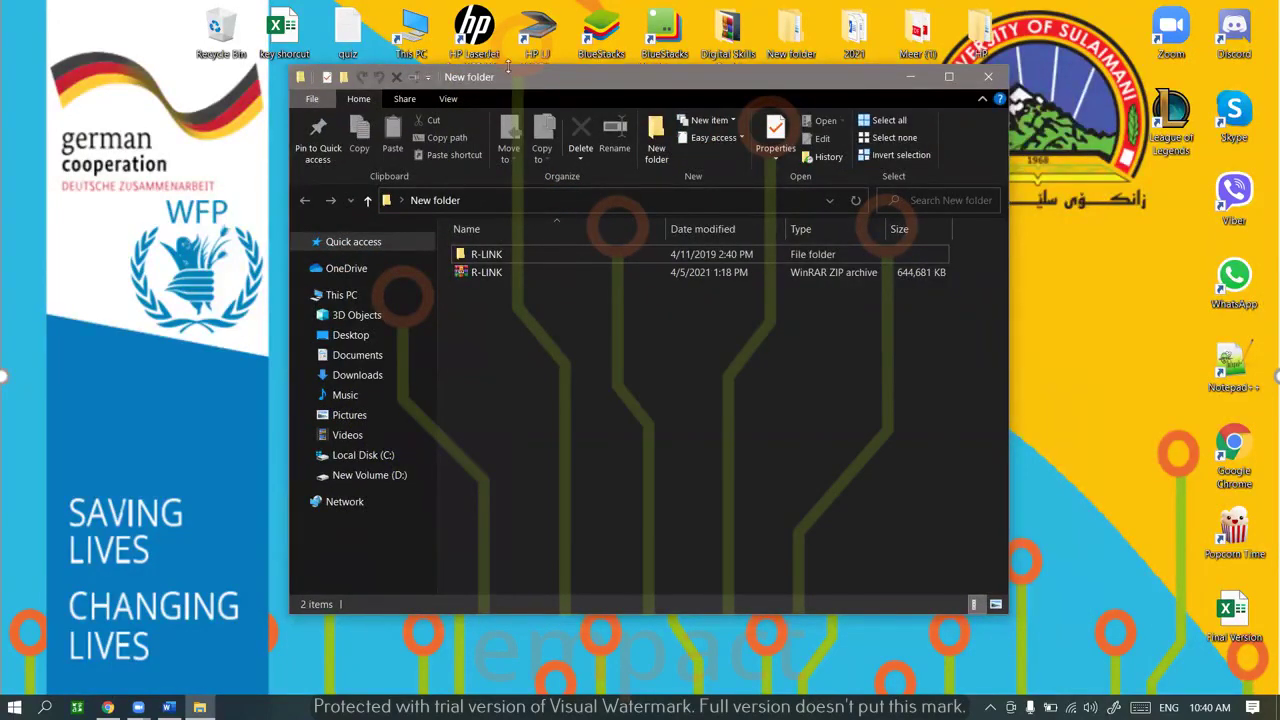
Resize the New folder window from its top edge, right edge and lower-right corner, and place it in the middle of the desktop
drag(576, 66, 596, 144)
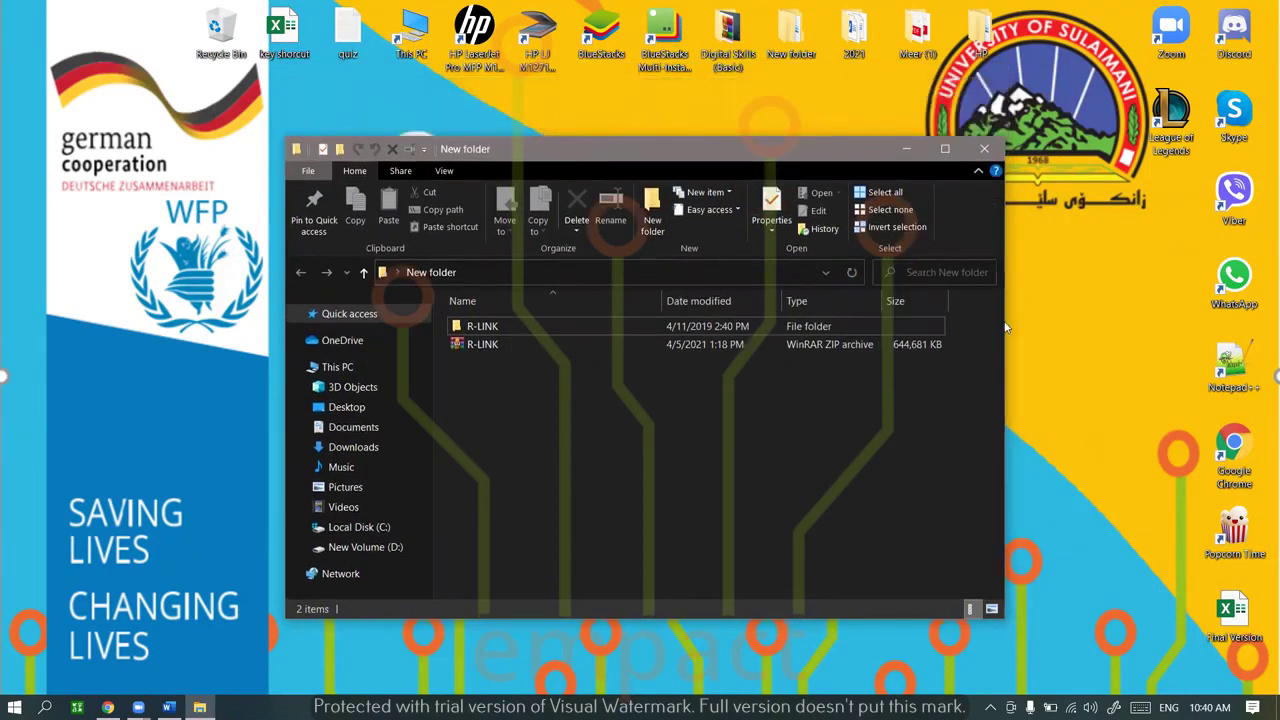
drag(1004, 321, 969, 321)
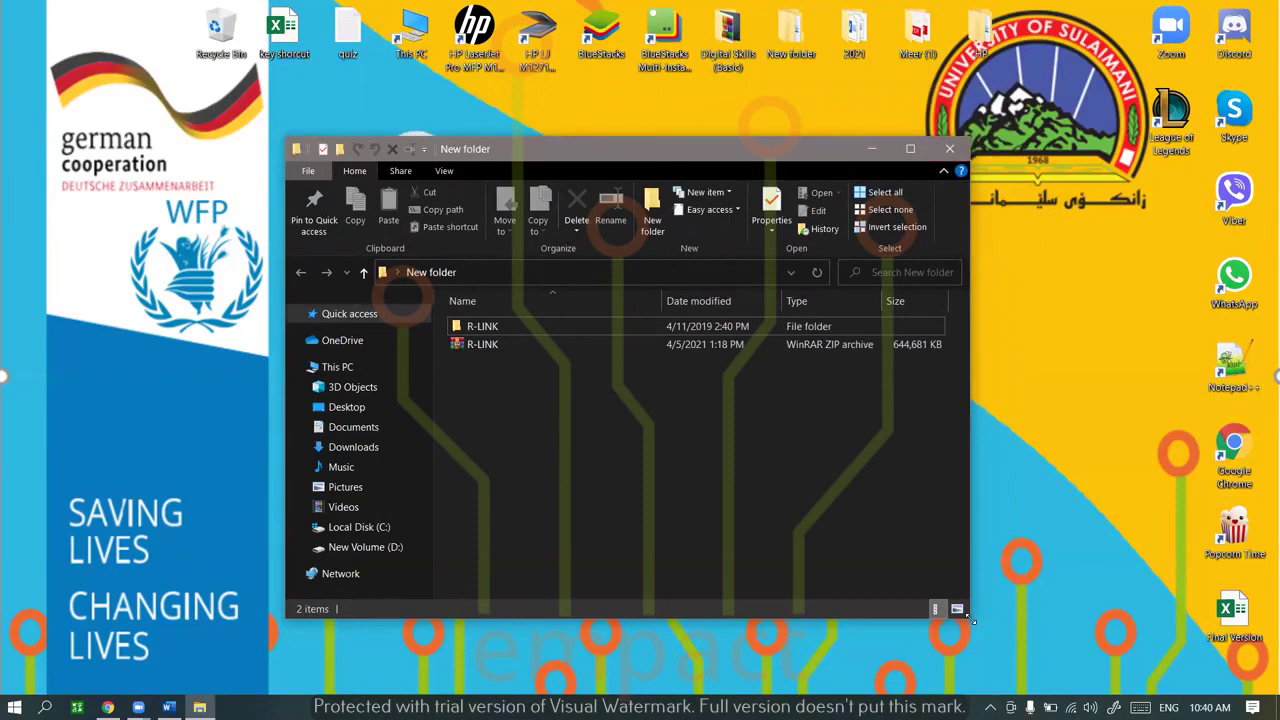
drag(970, 620, 1008, 589)
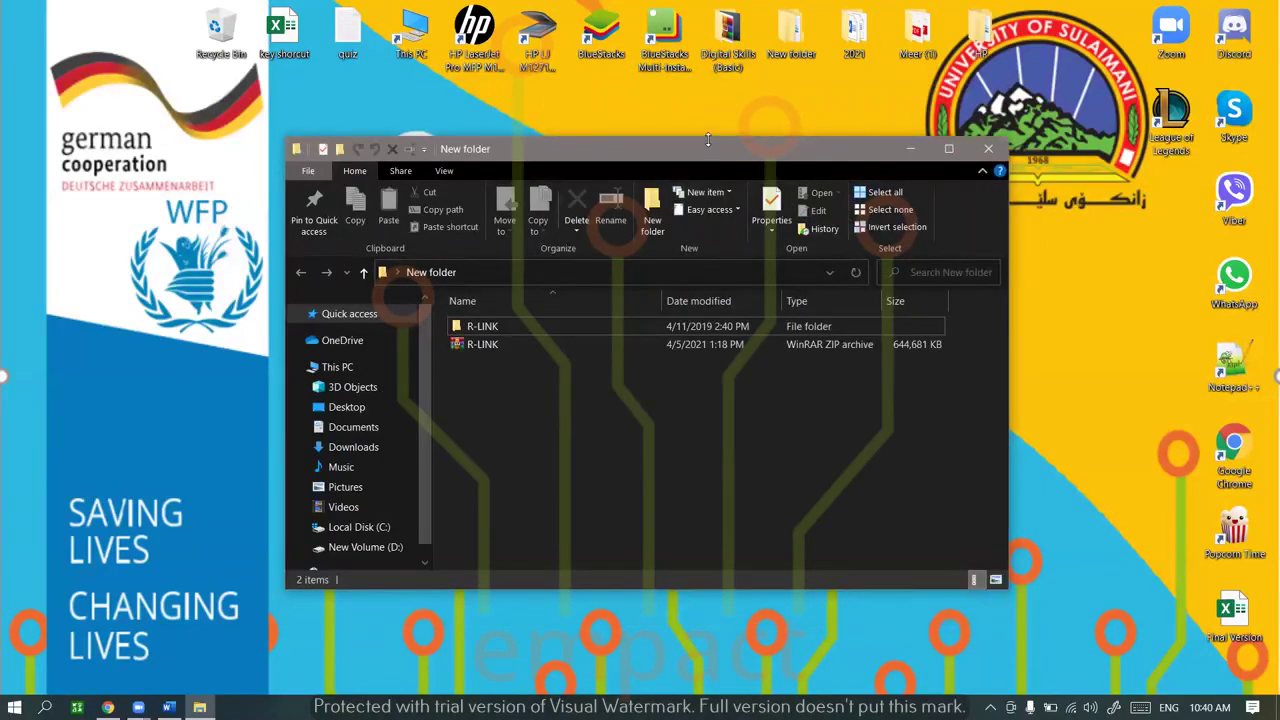
drag(707, 139, 707, 92)
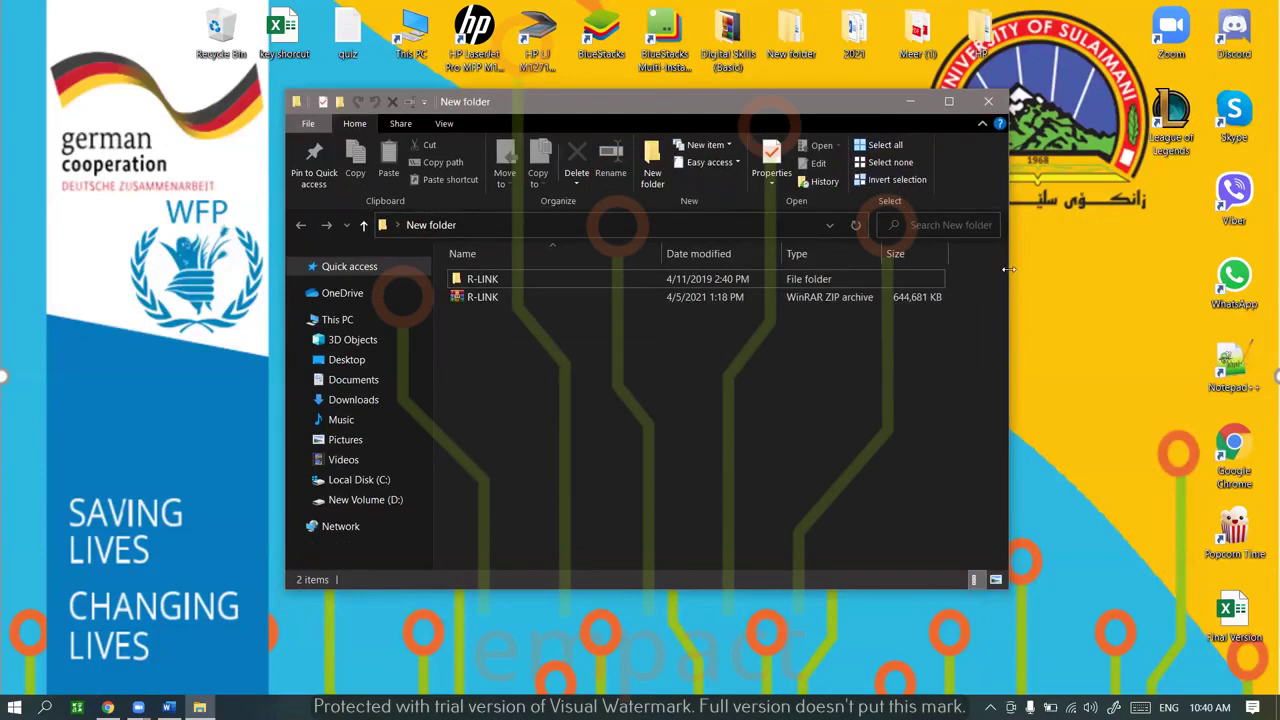
drag(1008, 268, 1054, 268)
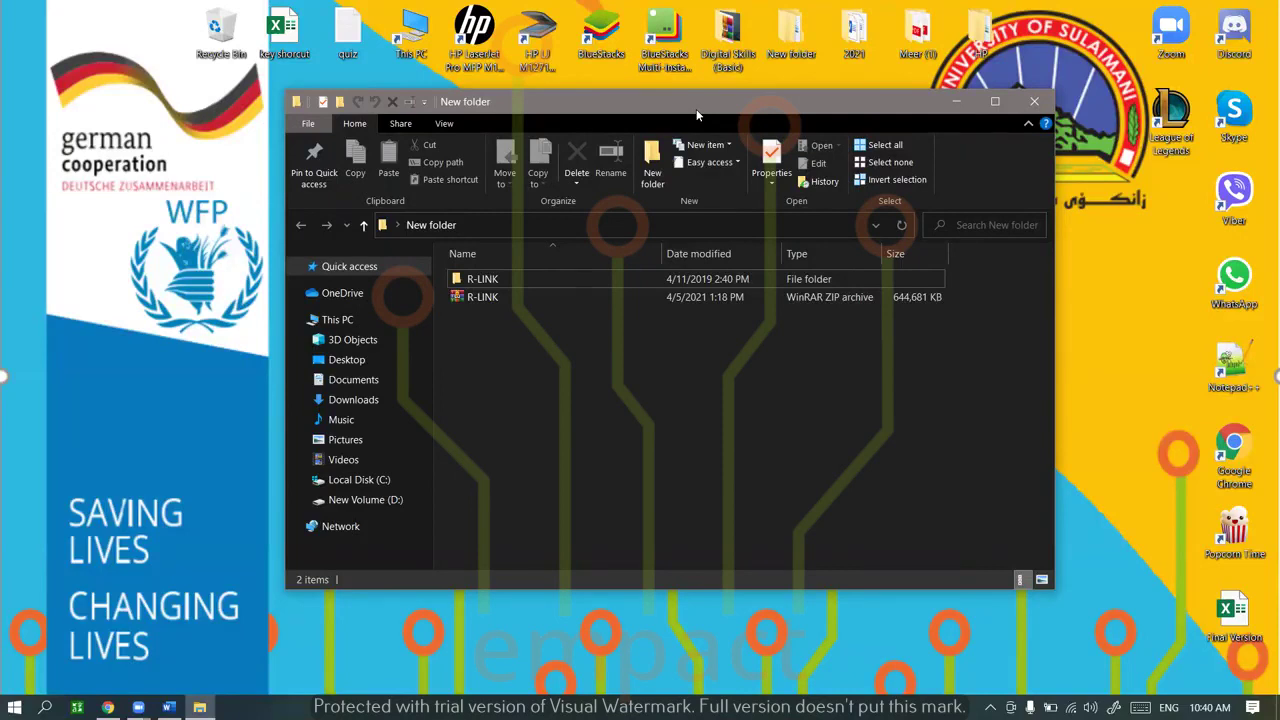
drag(697, 114, 690, 74)
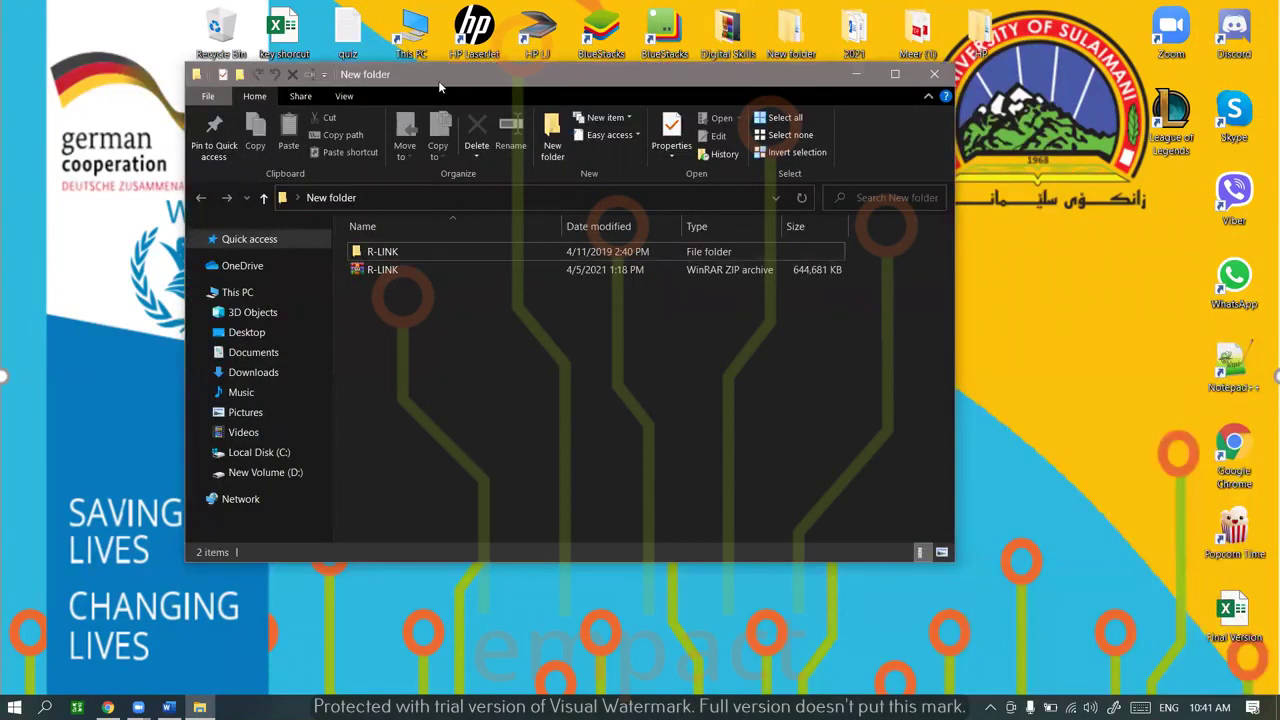
drag(438, 81, 533, 138)
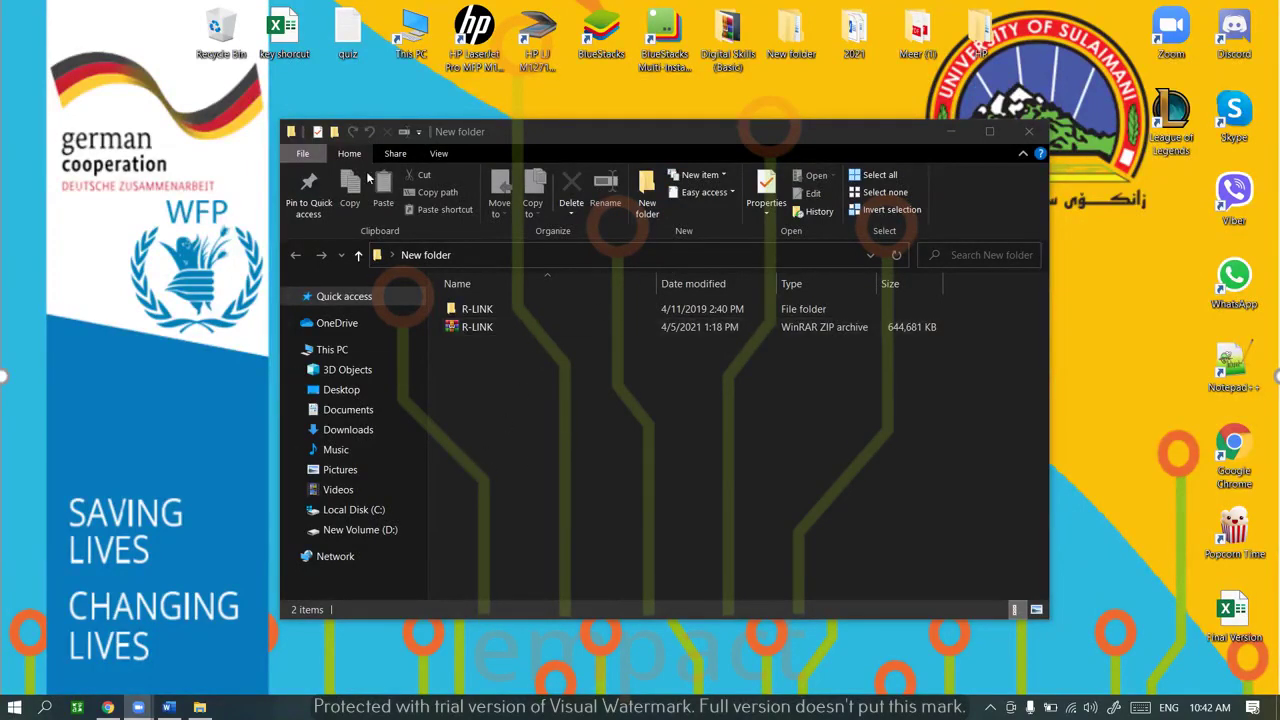
Examine the folder window's File commands and frequent places
click(308, 151)
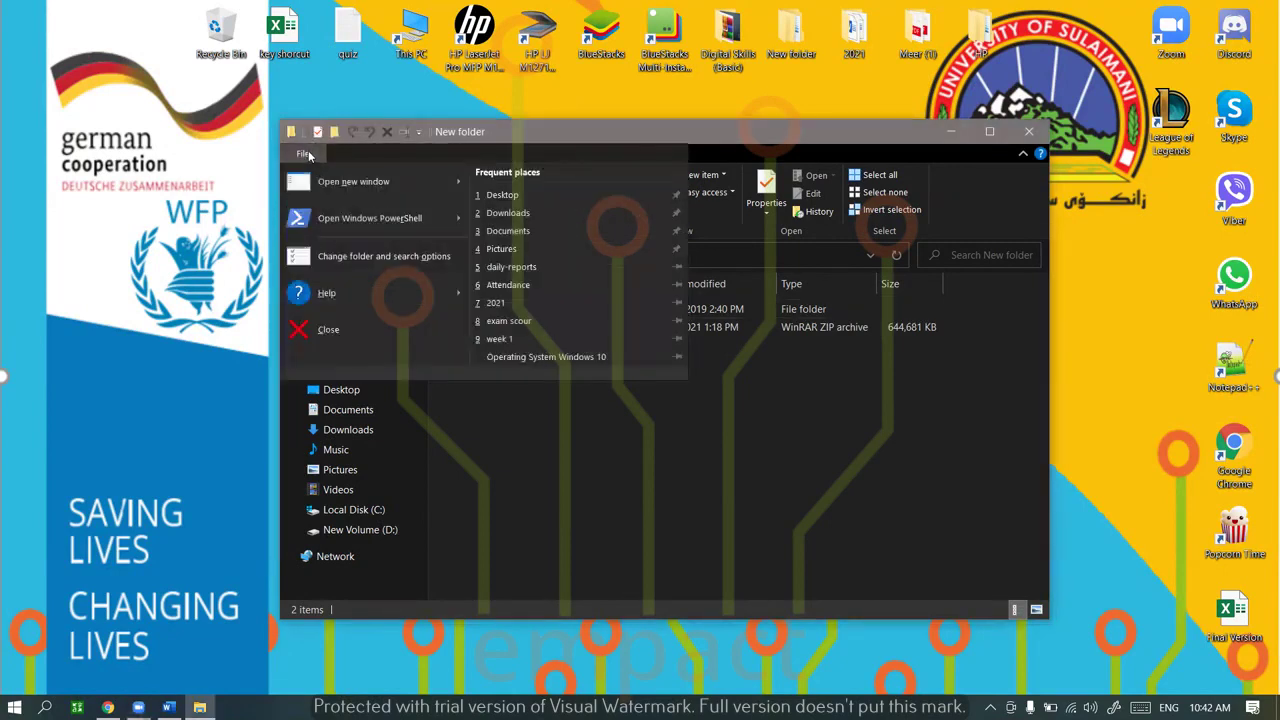
click(586, 583)
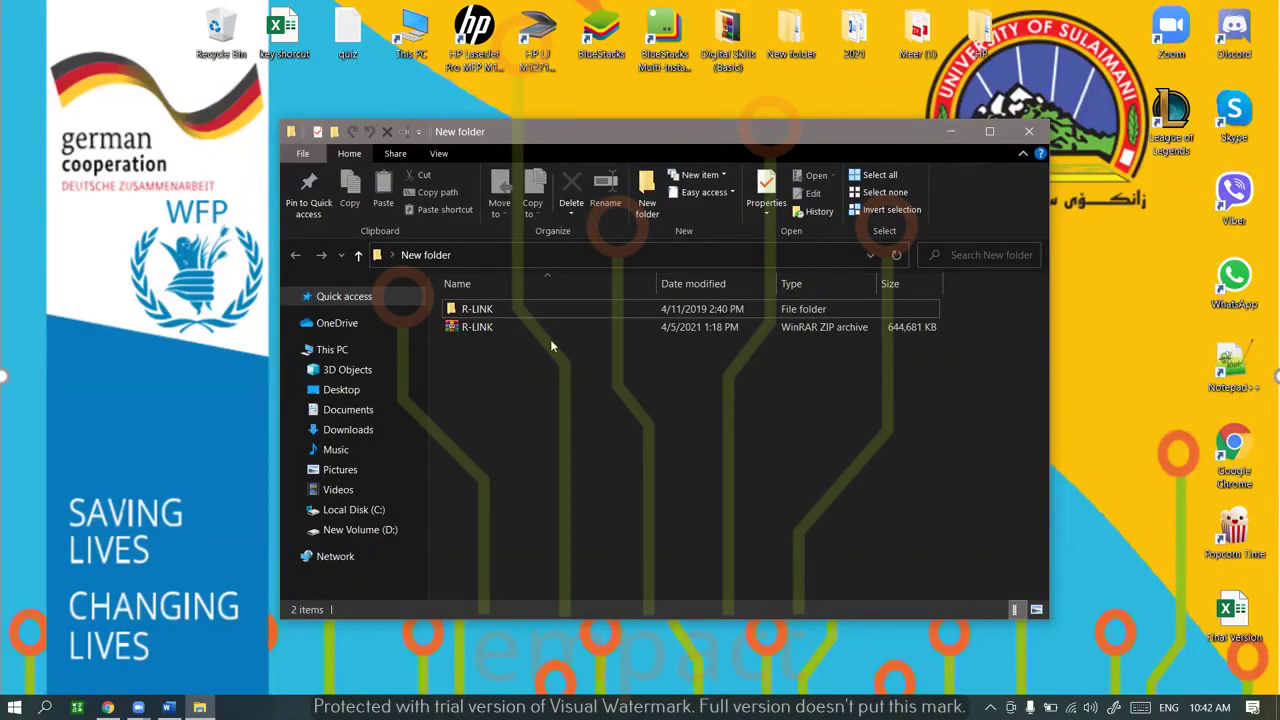
Delete the R-LINK folder from New folder and undo the deletion
click(479, 312)
key(Delete)
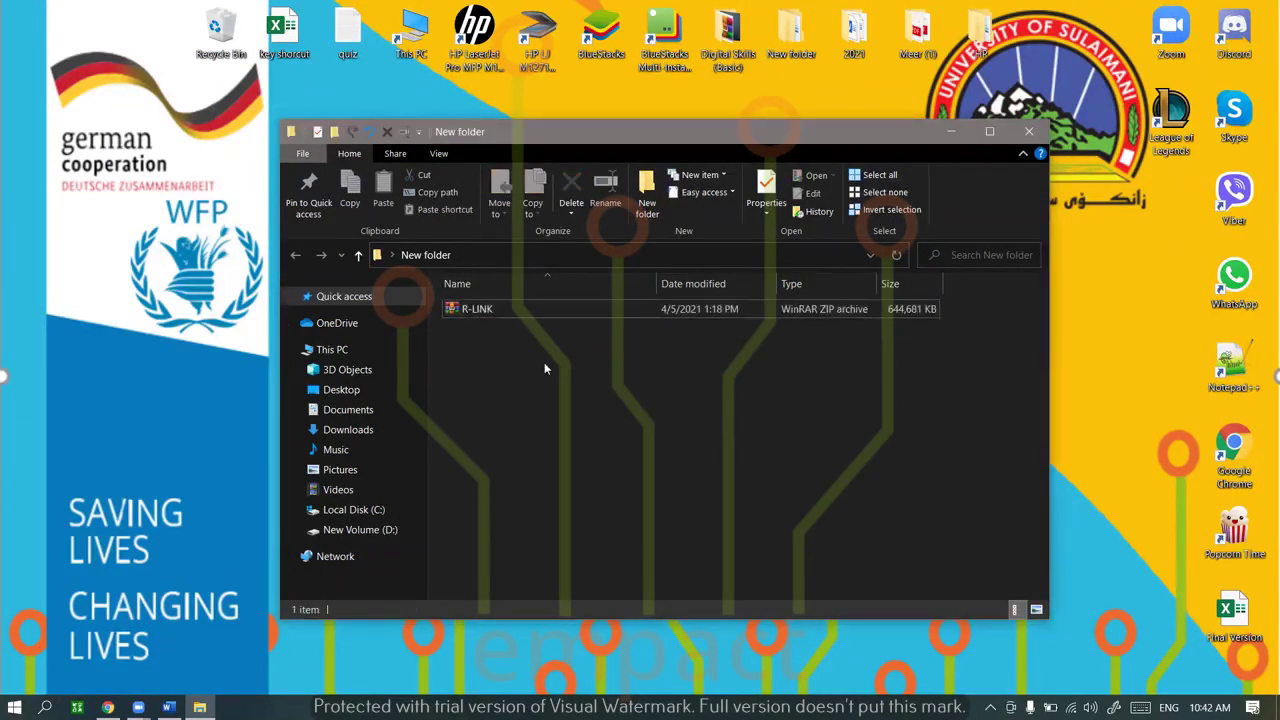
click(369, 134)
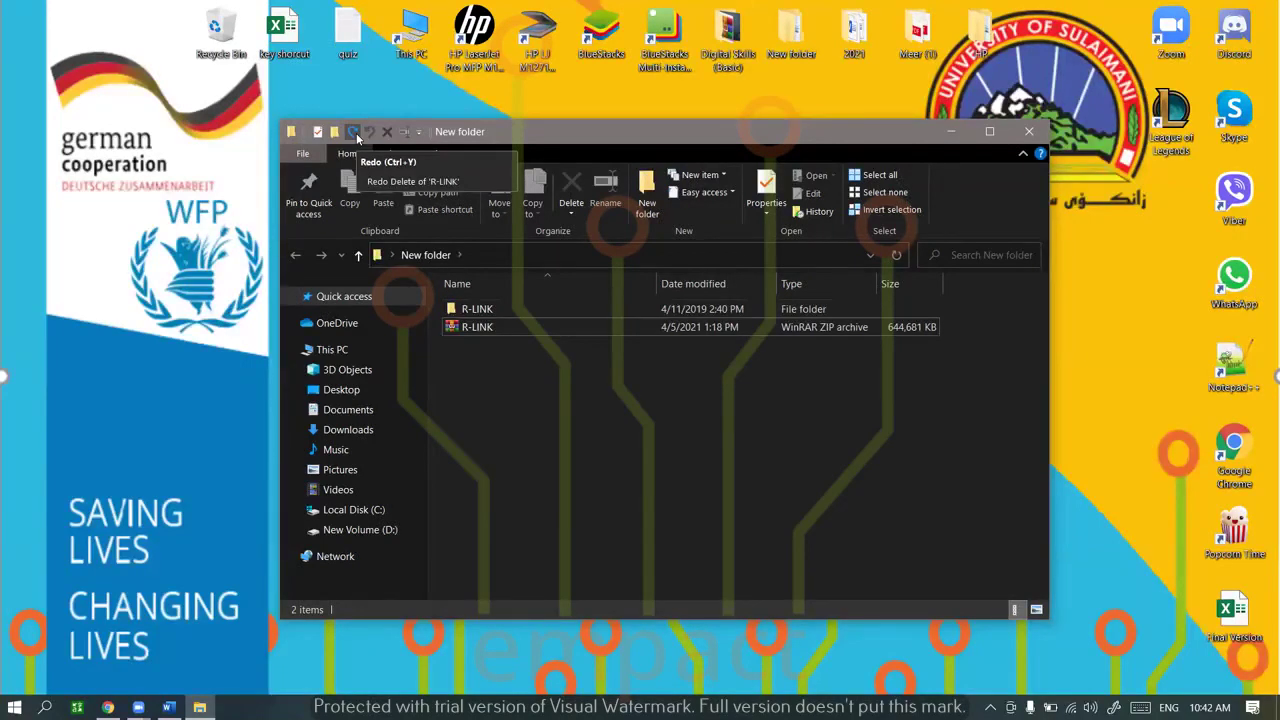
Redo the deletion of the R-LINK folder
click(494, 312)
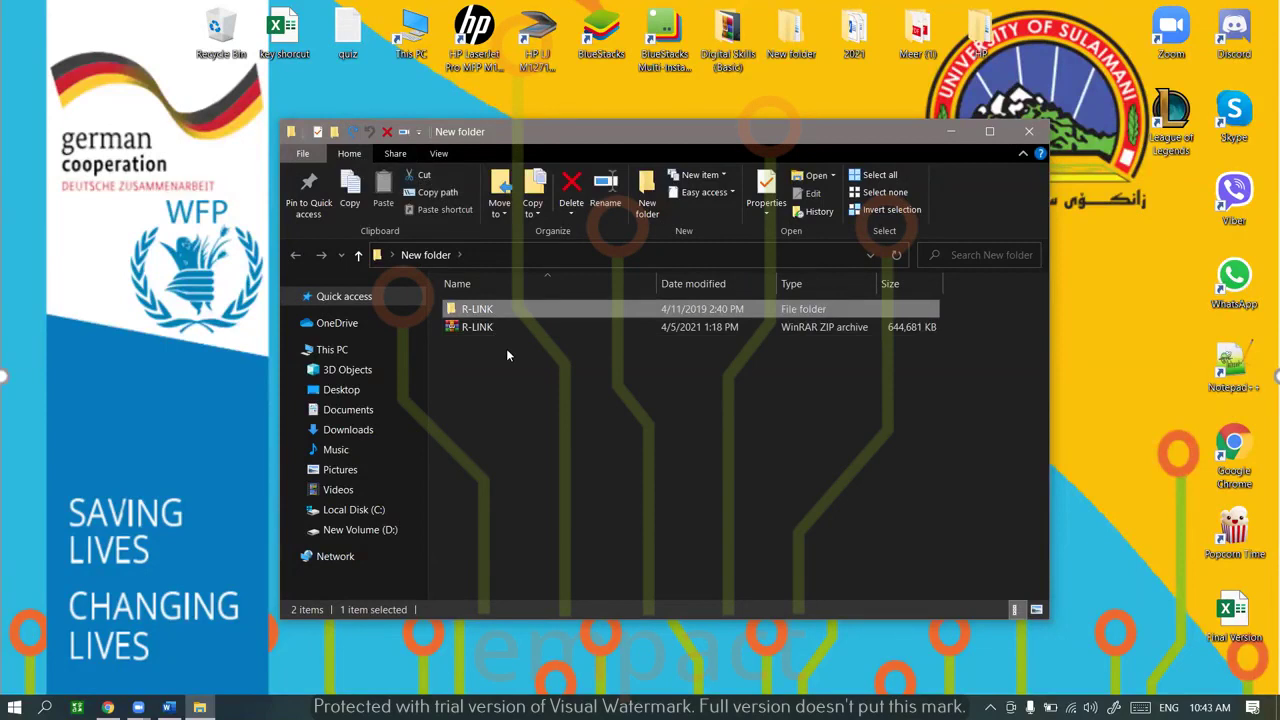
click(353, 132)
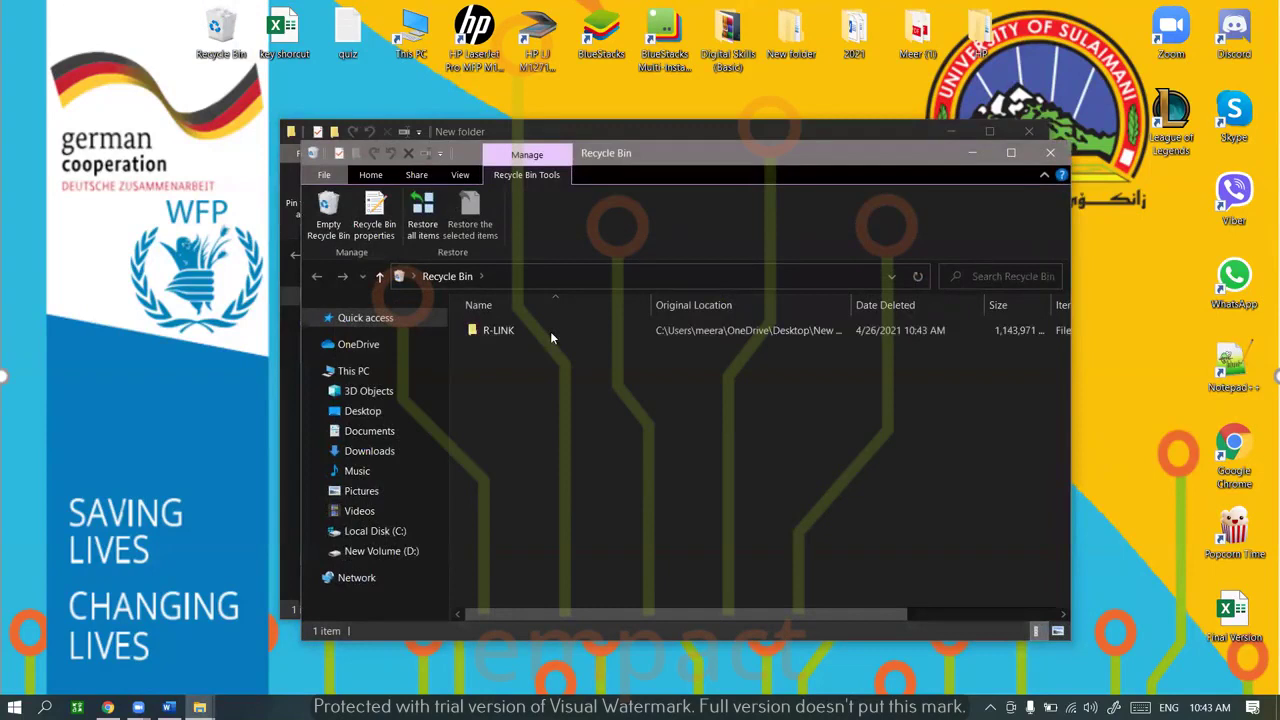
Restore the R-LINK folder from the Recycle Bin and close the Recycle Bin window
right_click(550, 334)
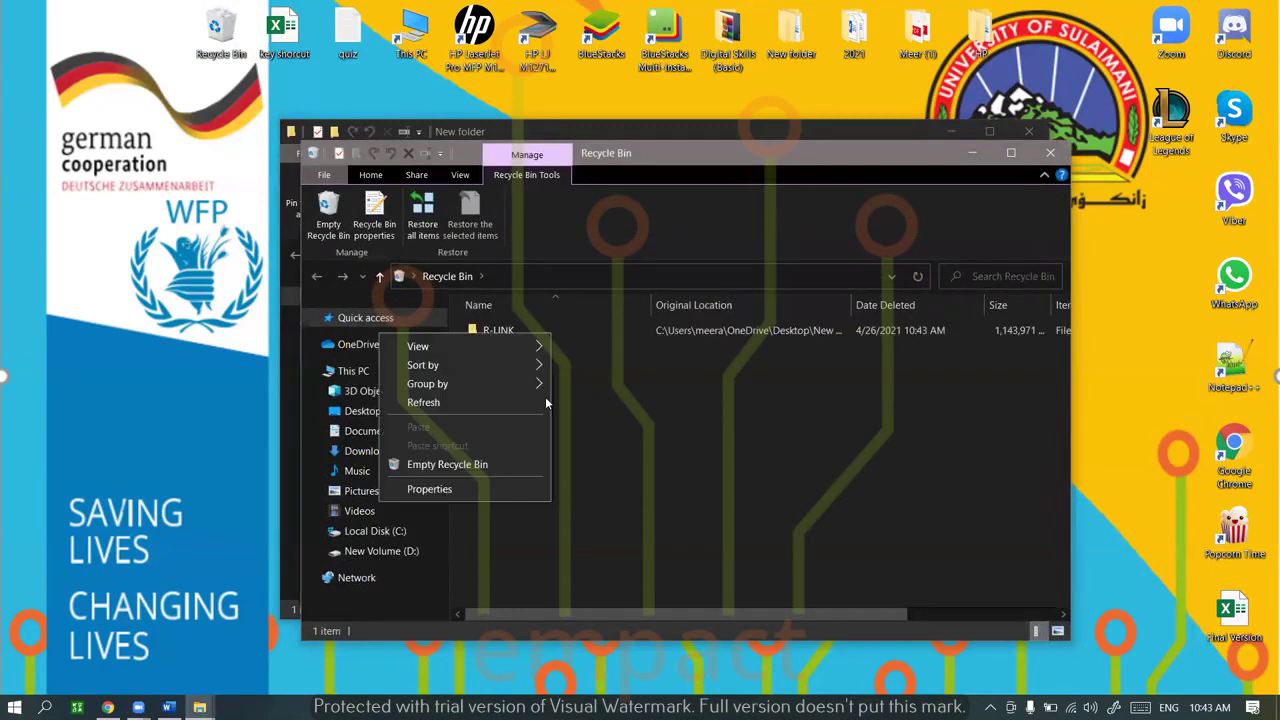
click(533, 327)
right_click(533, 327)
click(462, 344)
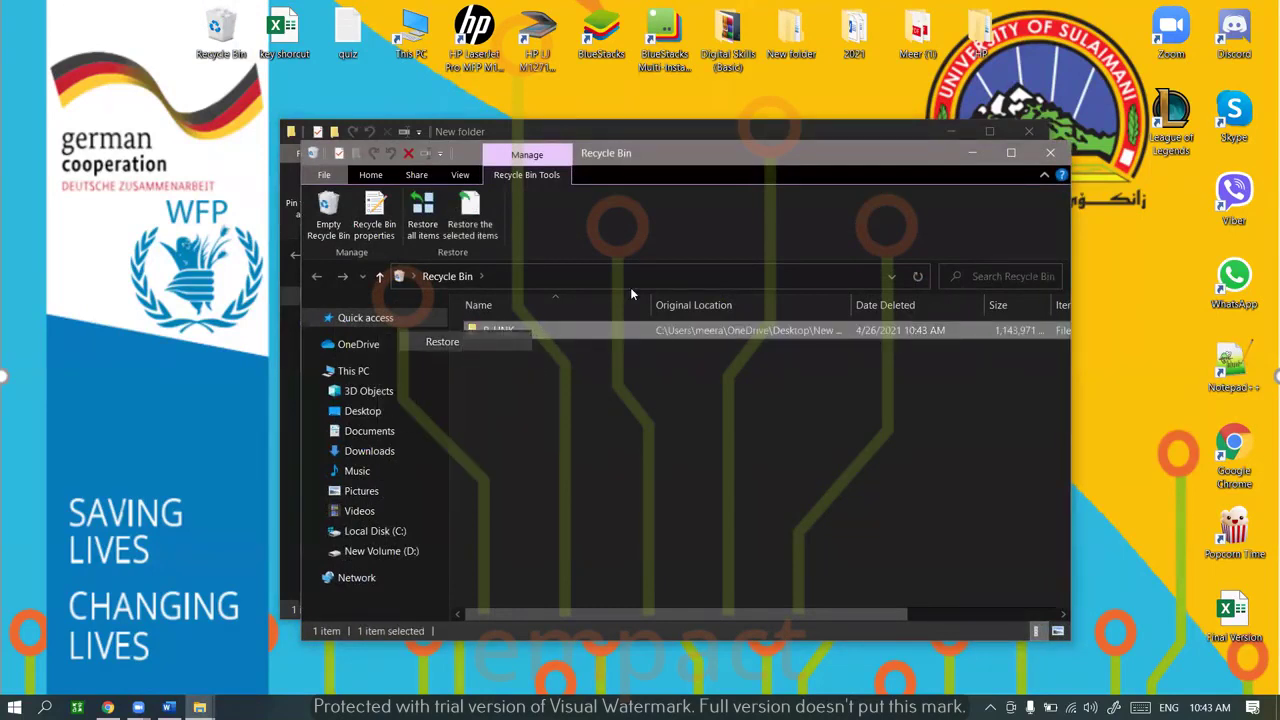
click(1050, 152)
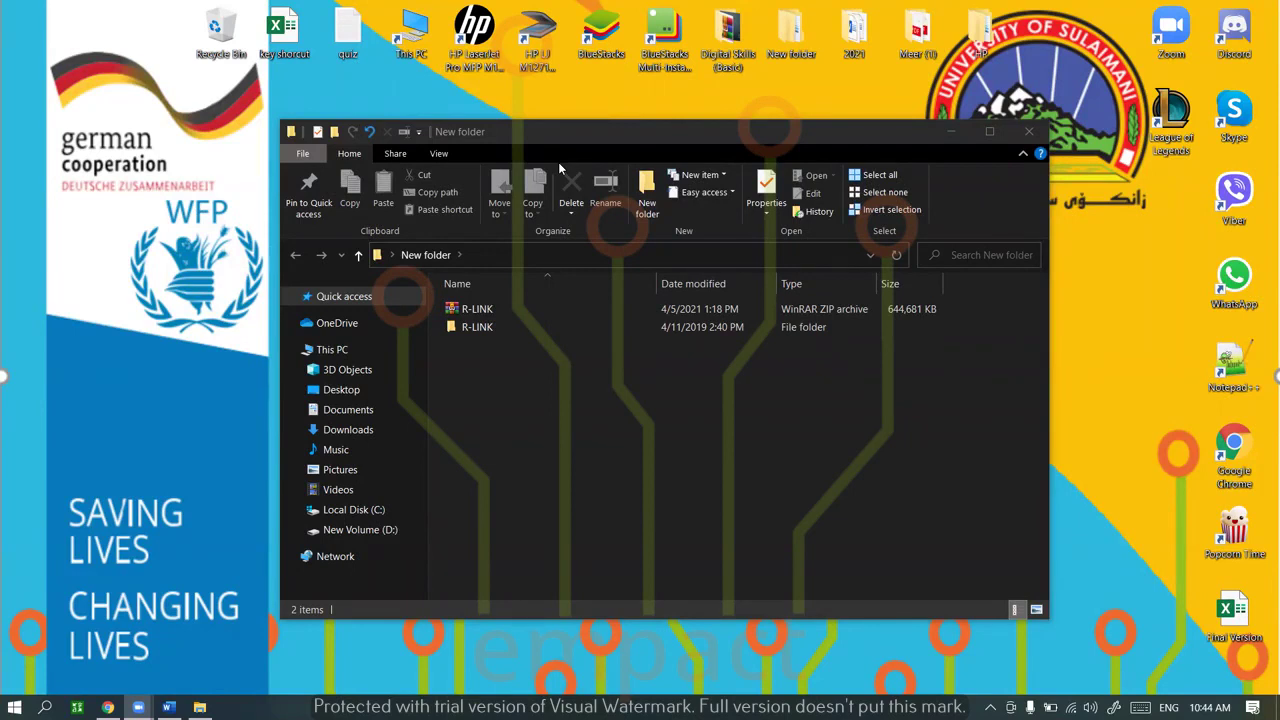
Check the File options for opening the folder in a new window or a new process
click(320, 152)
click(320, 152)
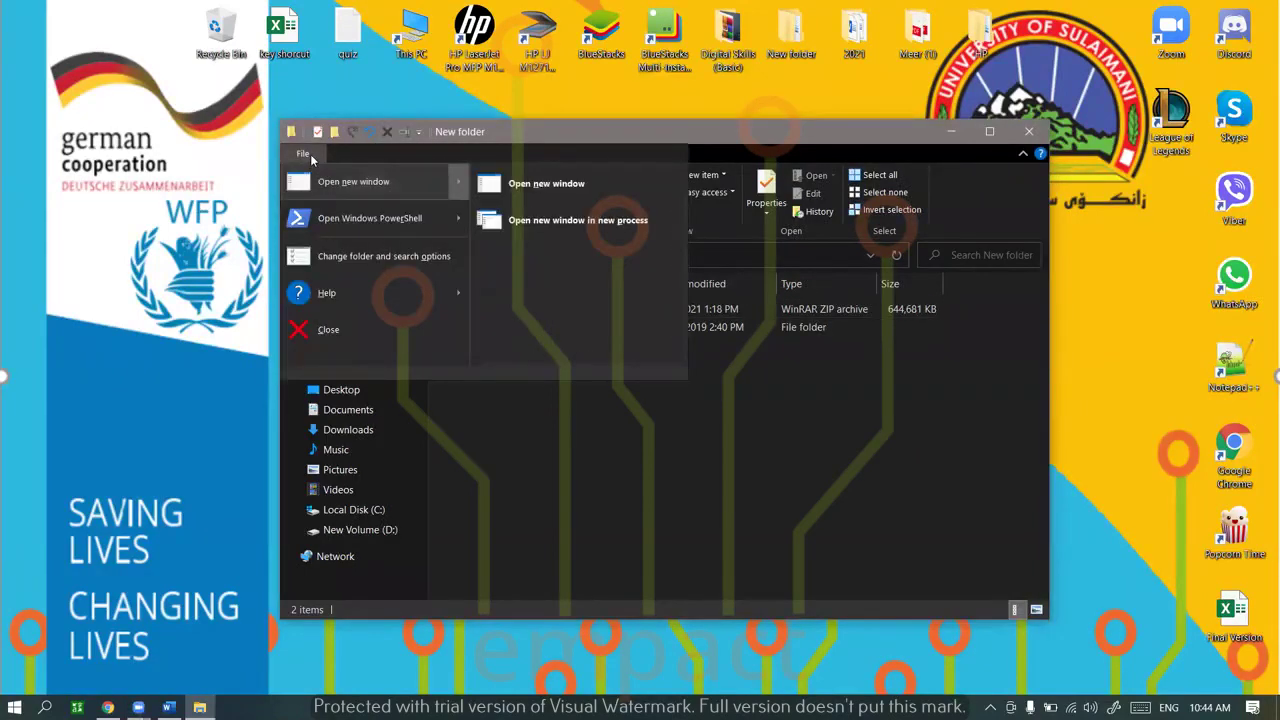
click(320, 154)
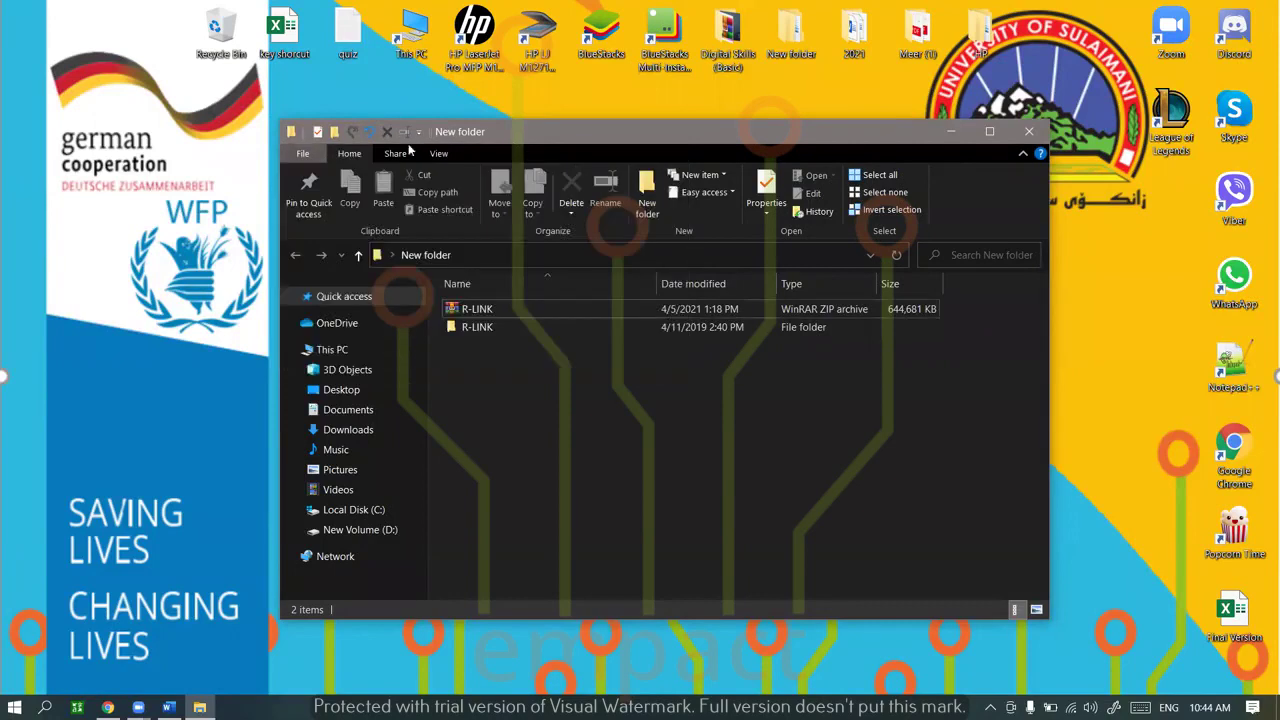
Open New folder in a second window and close that new window
click(300, 151)
mouse_move(409, 190)
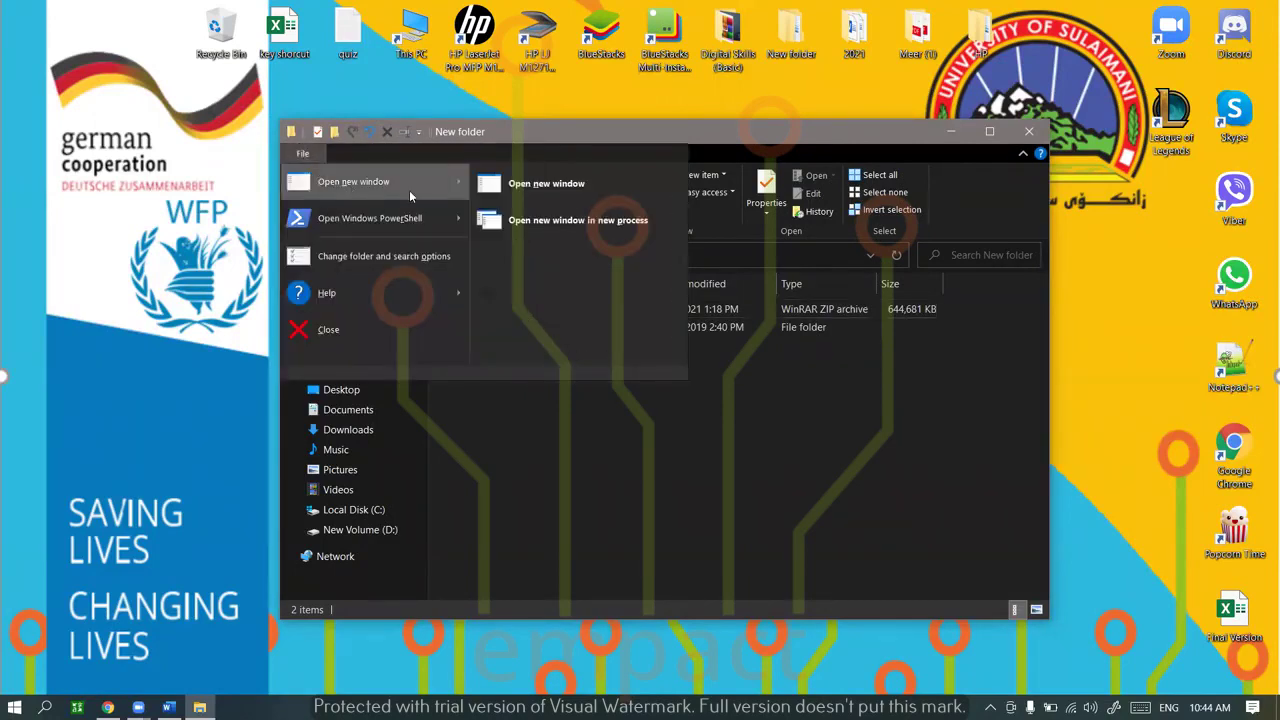
click(508, 183)
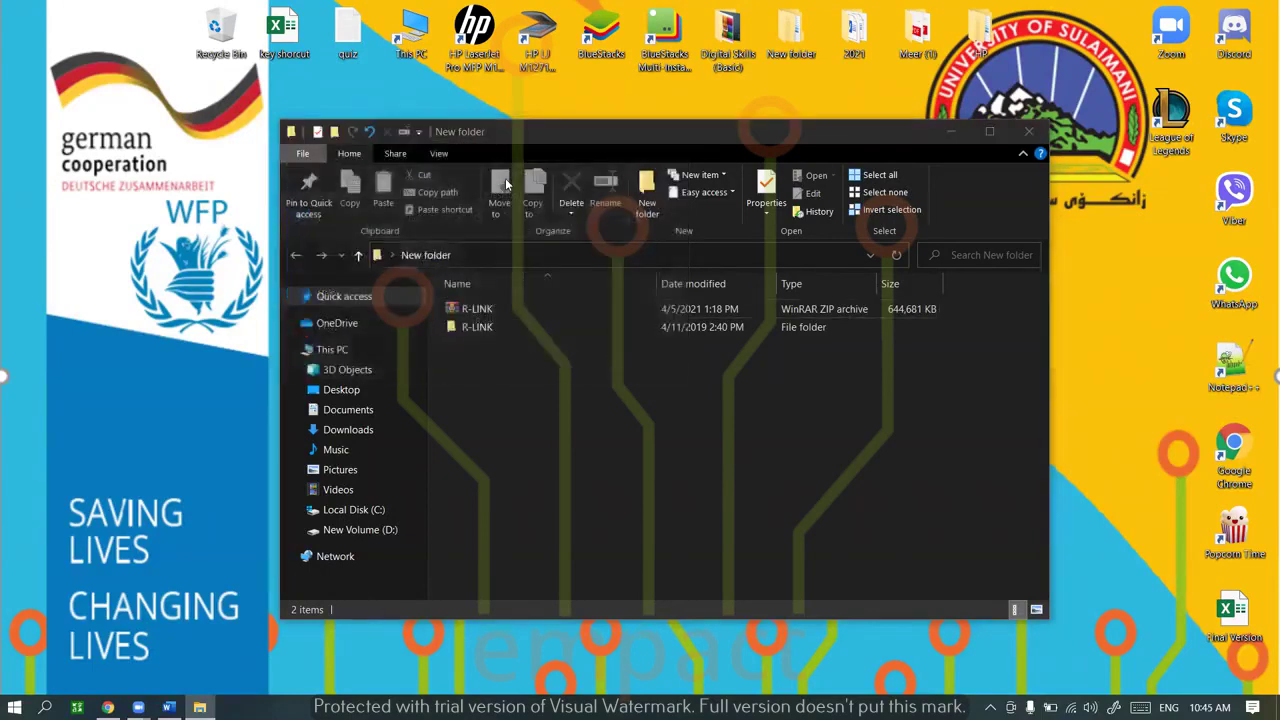
drag(809, 174, 805, 148)
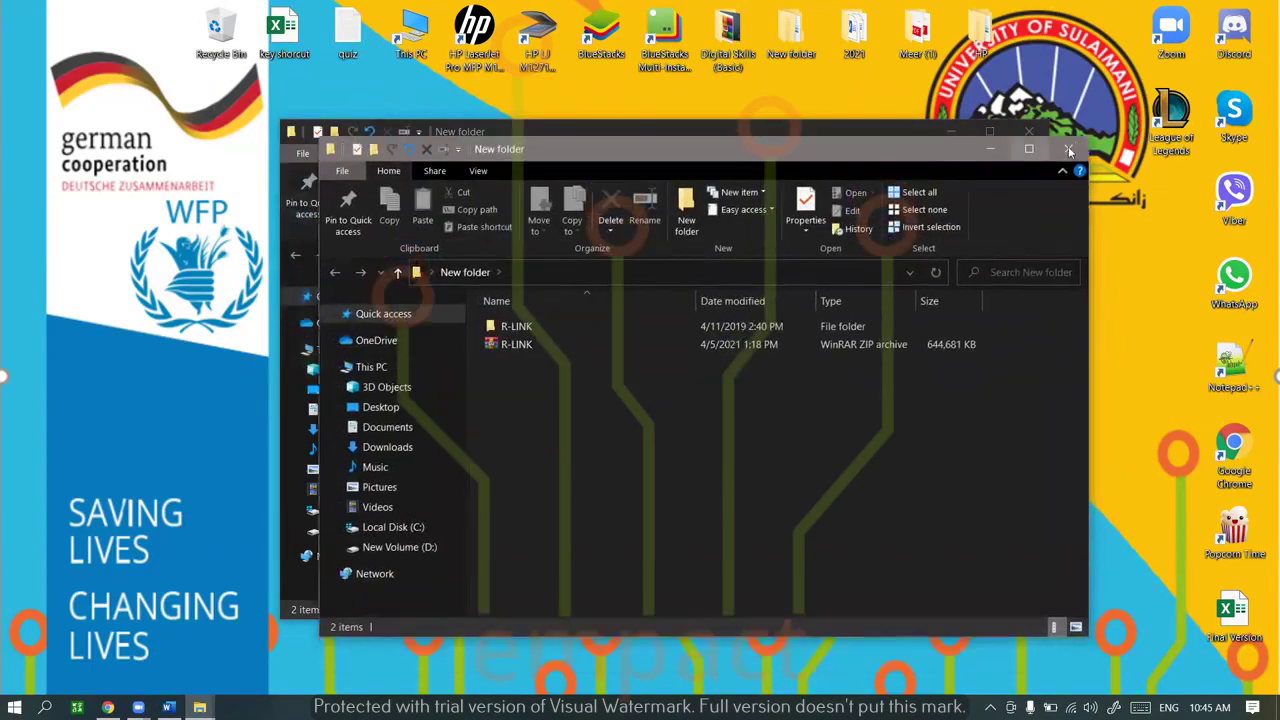
click(1068, 146)
Open New folder in a new window in a new process and close that window
click(297, 156)
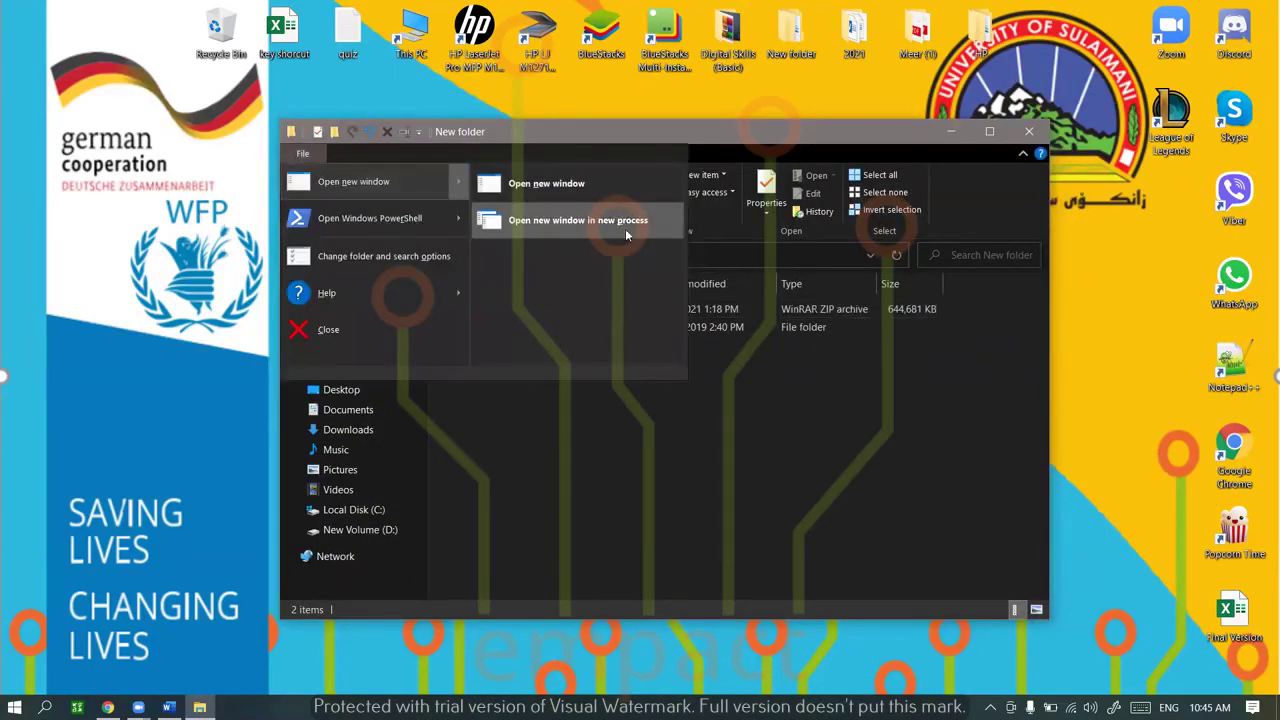
click(627, 235)
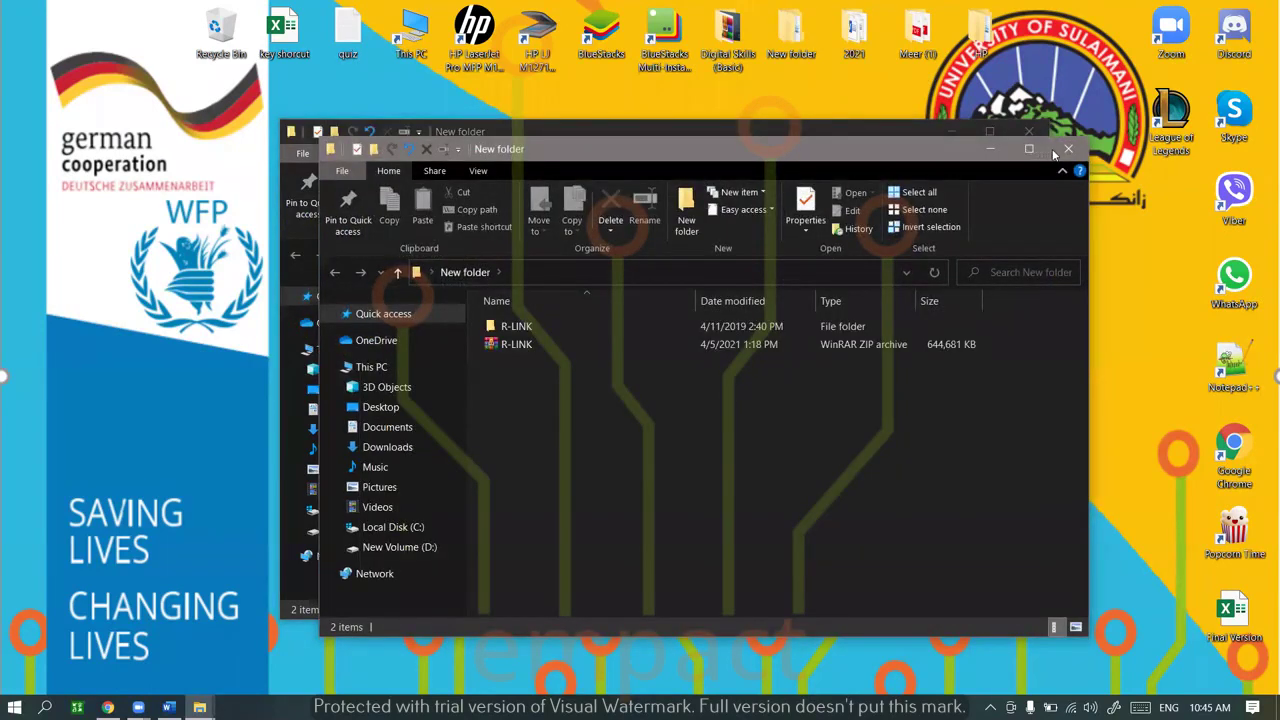
click(1055, 151)
Check the File options for opening Windows PowerShell normally or as administrator
click(313, 160)
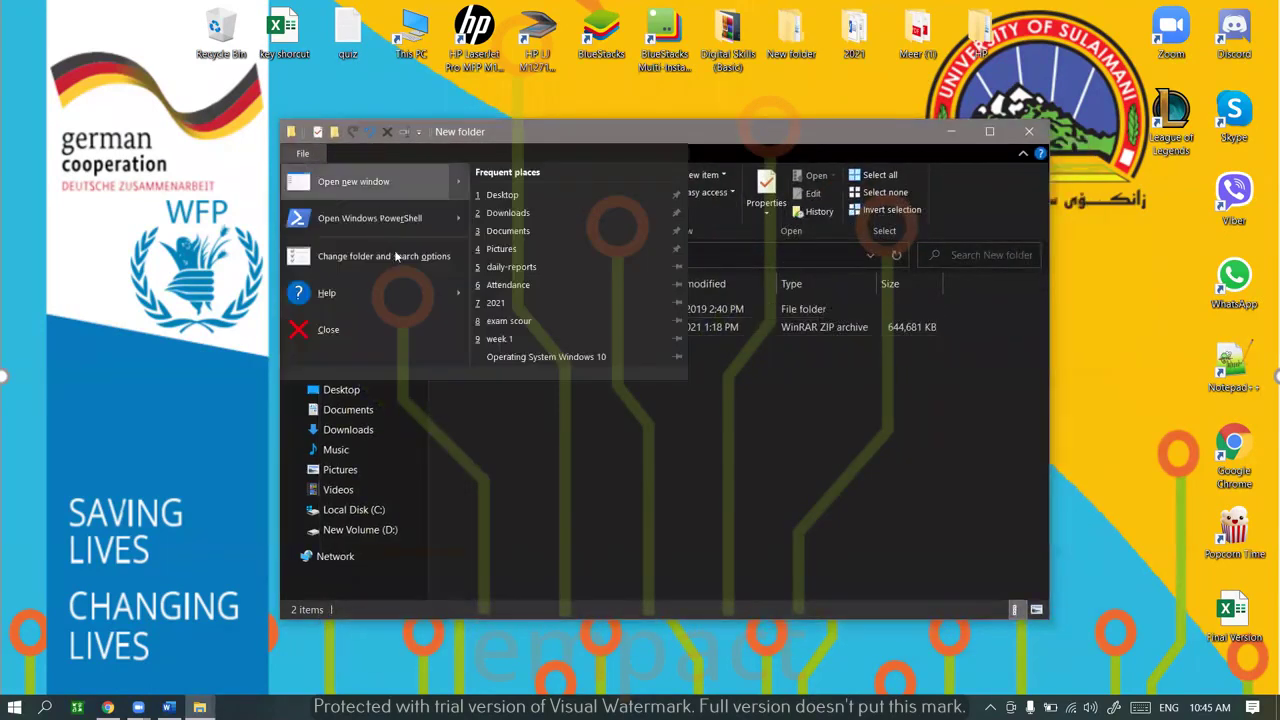
mouse_move(393, 223)
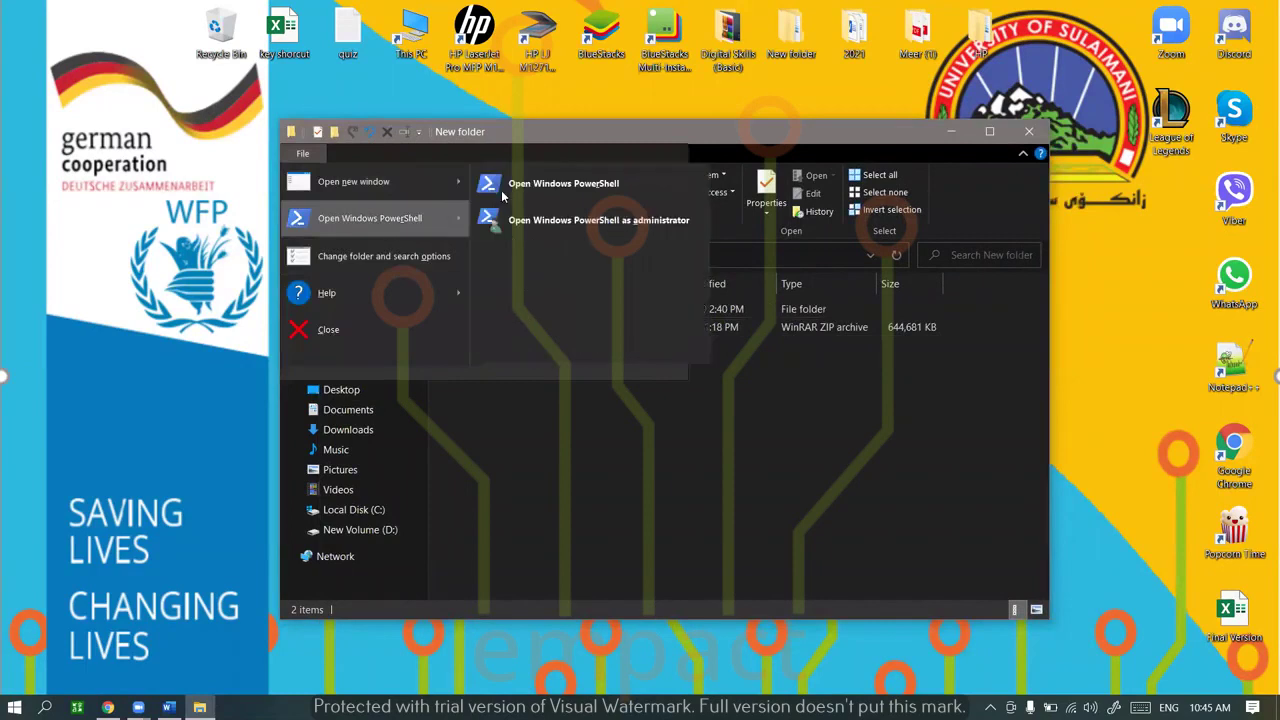
click(338, 152)
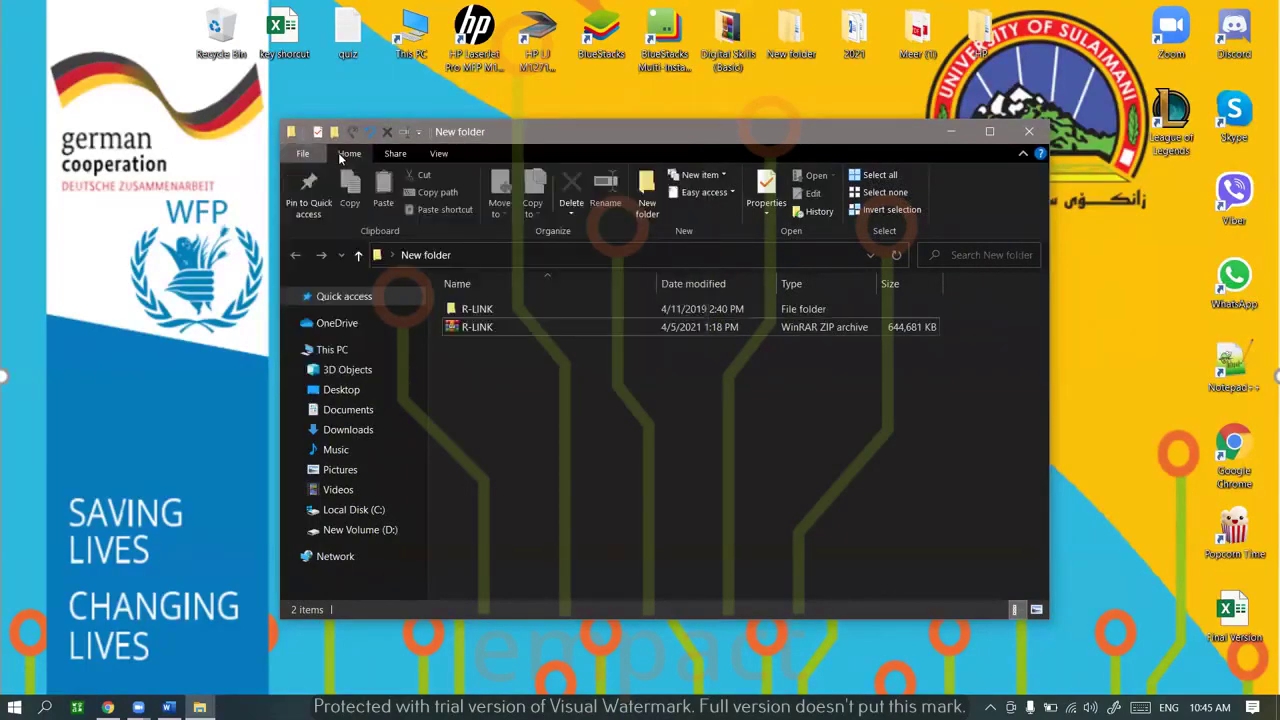
Look through the Share, View and Home commands of the folder window
click(405, 156)
click(438, 153)
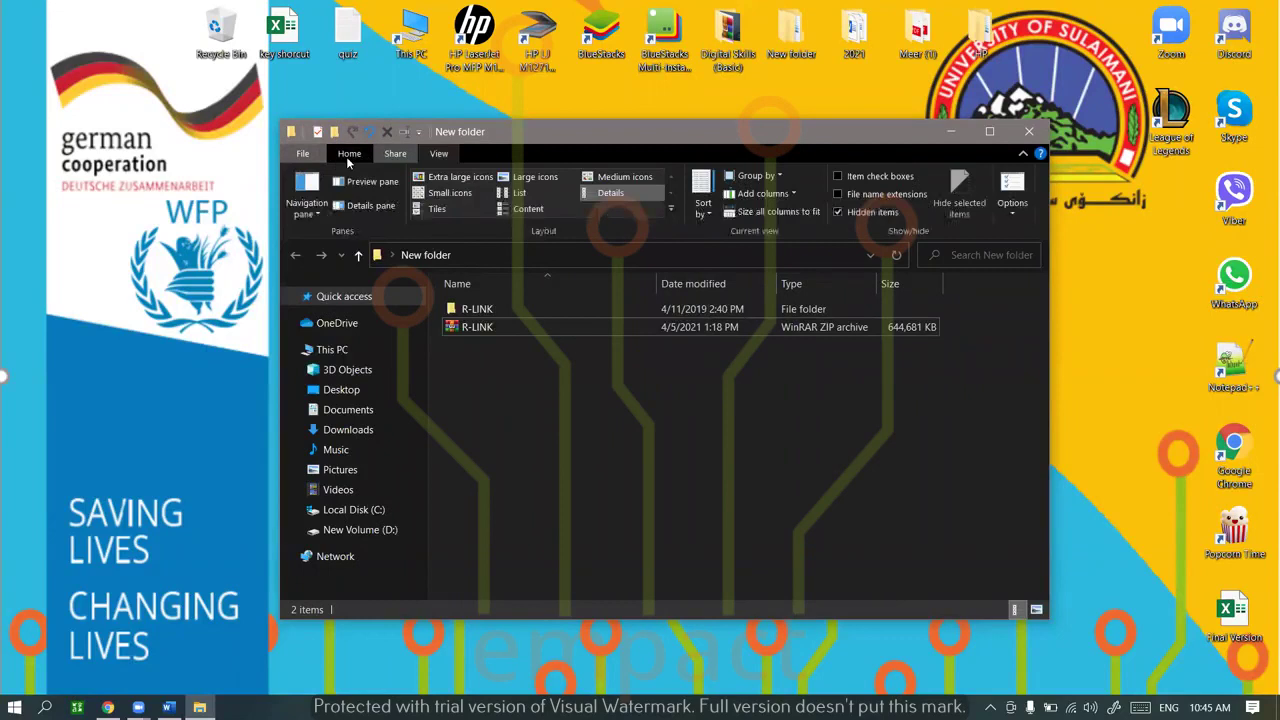
click(333, 156)
click(400, 156)
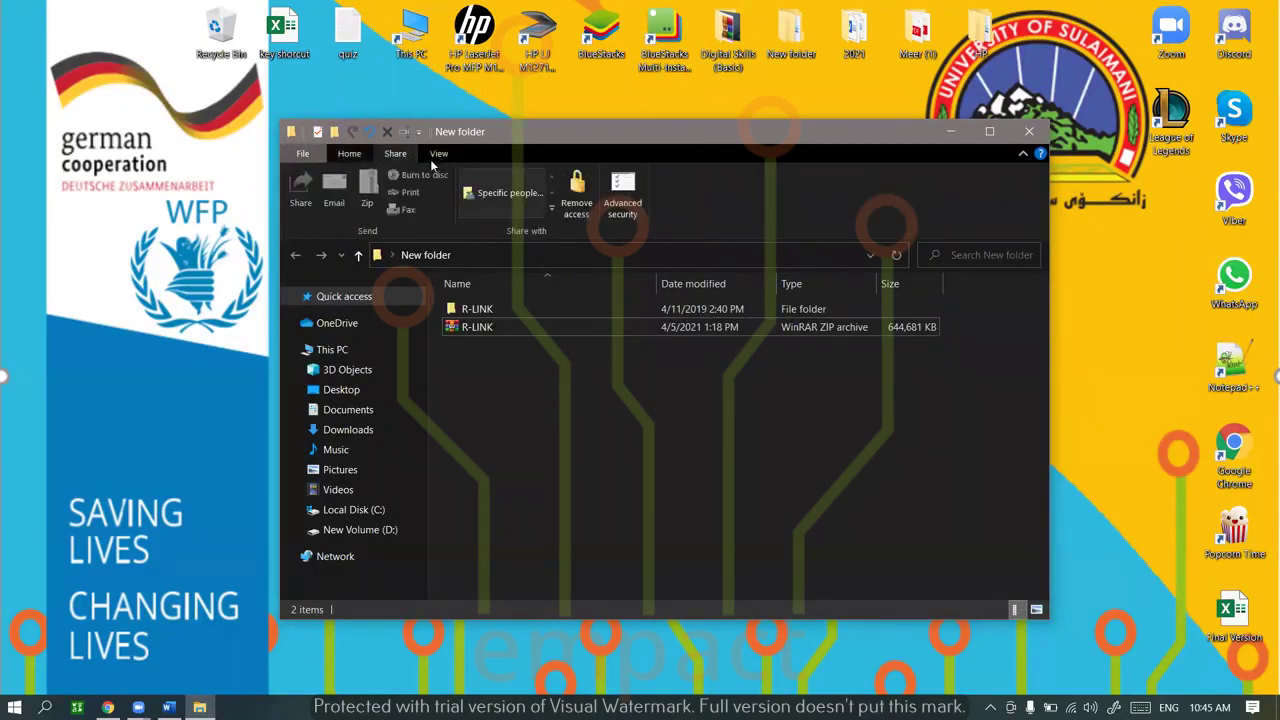
click(372, 153)
click(395, 154)
click(348, 157)
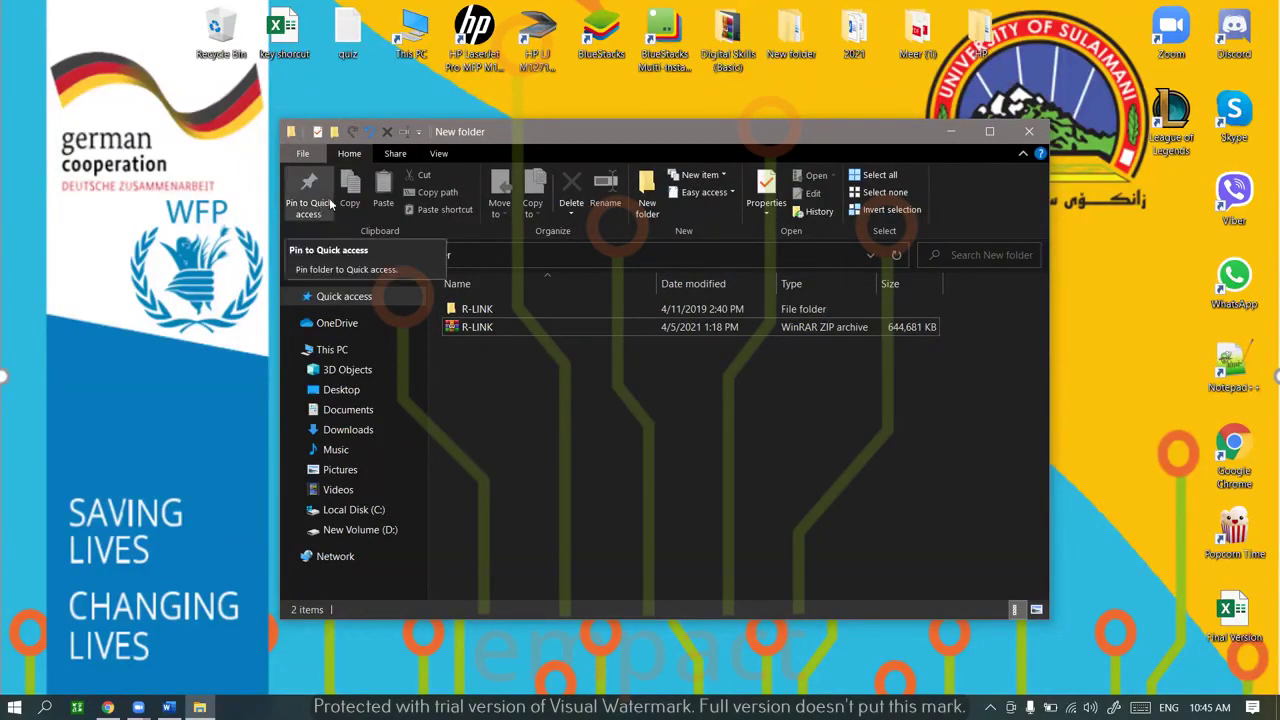
Select the R-LINK folder in New folder and copy its path
click(478, 309)
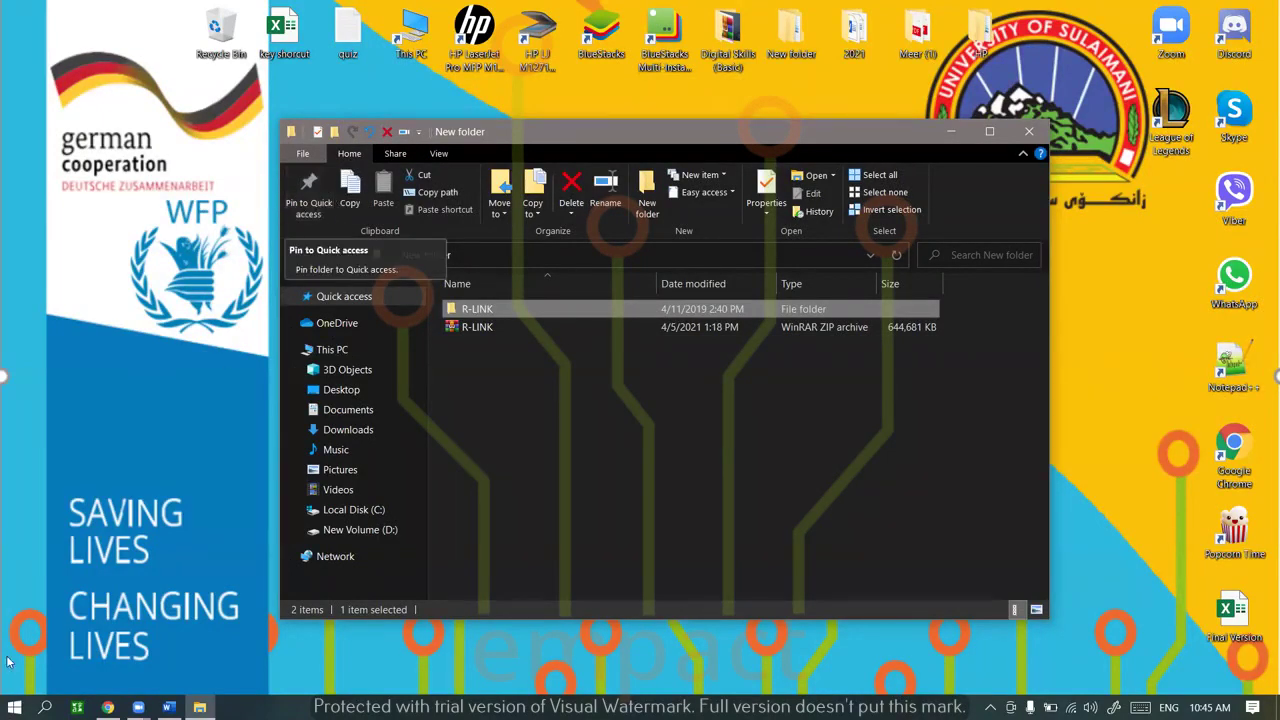
key(super)
click(678, 447)
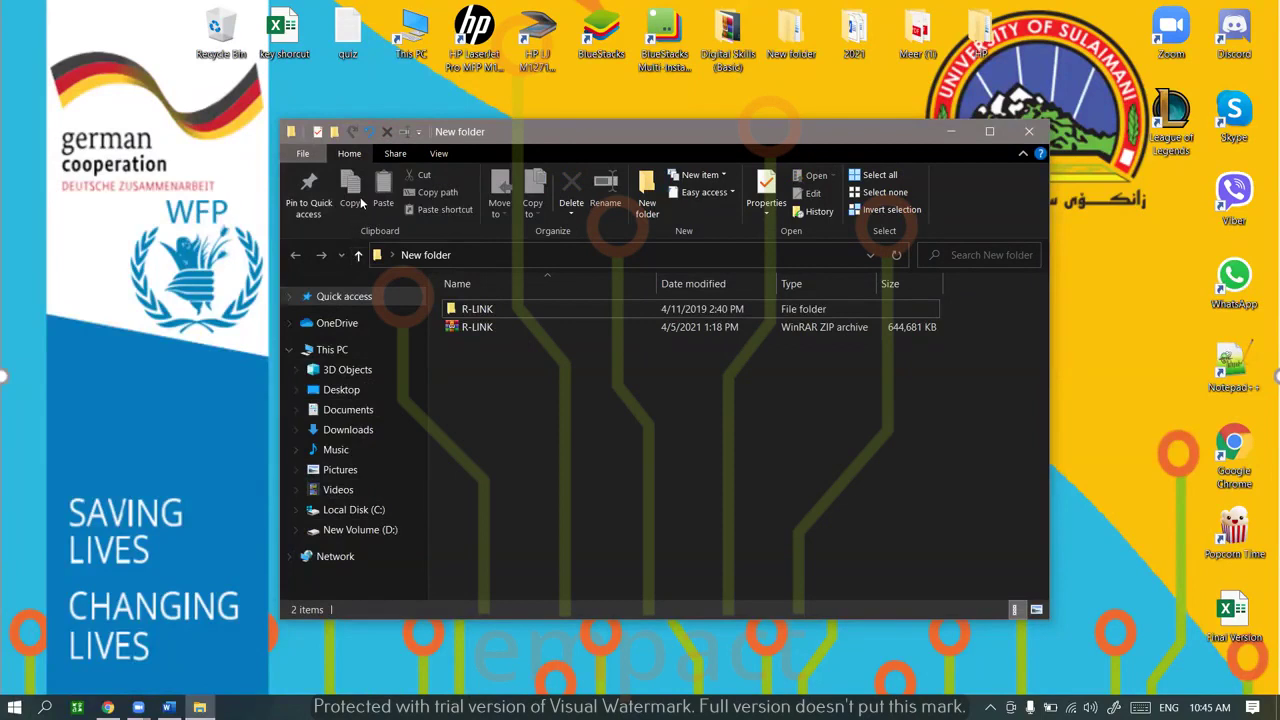
key(space)
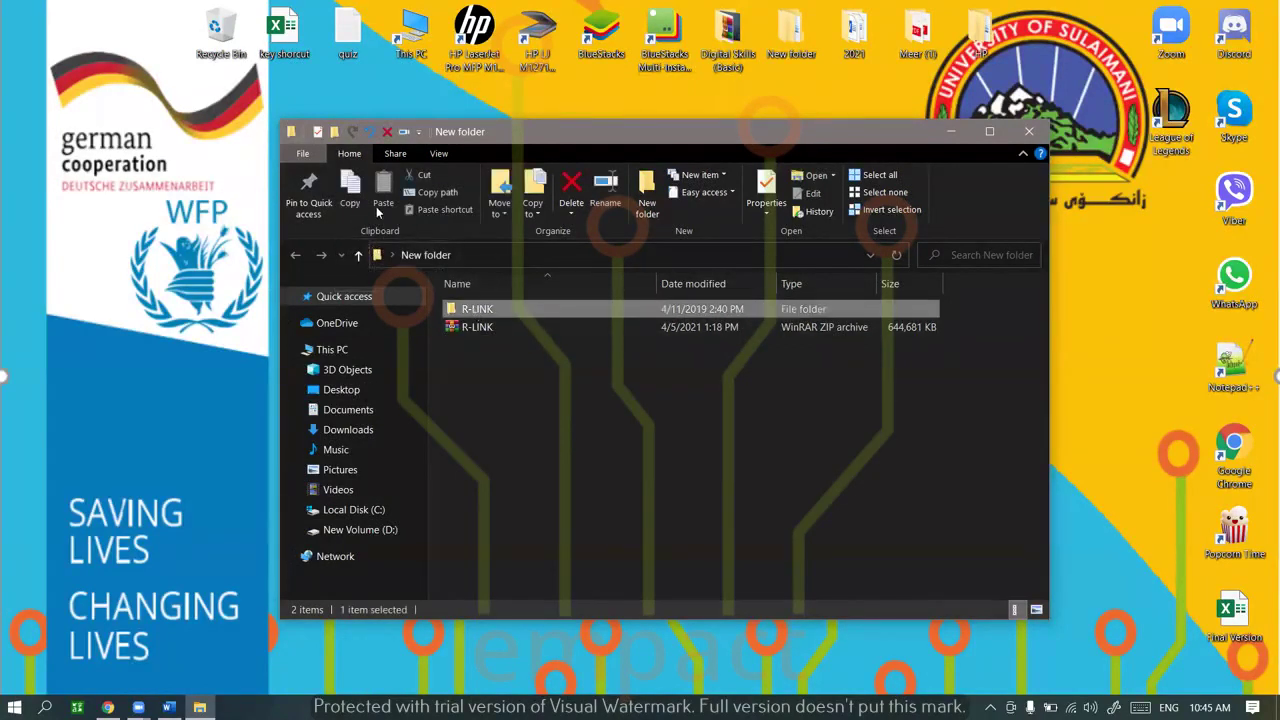
click(428, 193)
Review the Move to and Copy to destinations offered for the R-LINK folder
click(497, 212)
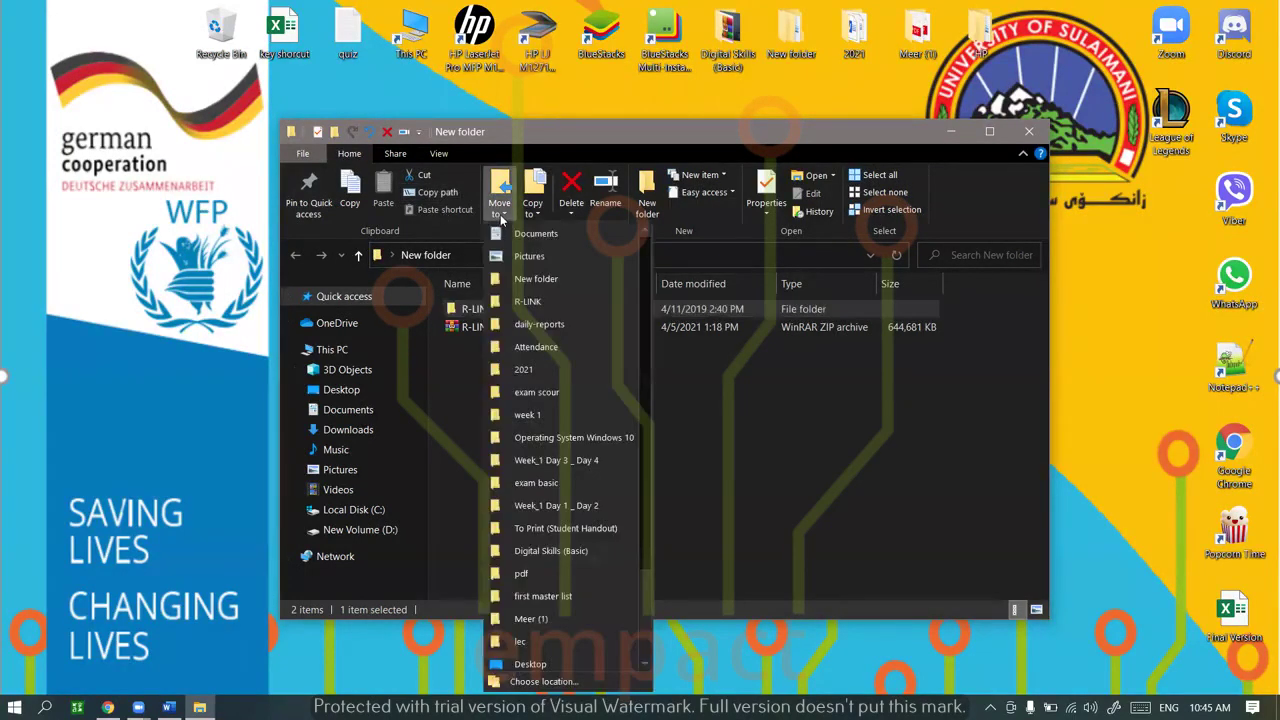
scroll(545, 288, down, 5)
scroll(540, 380, up, 5)
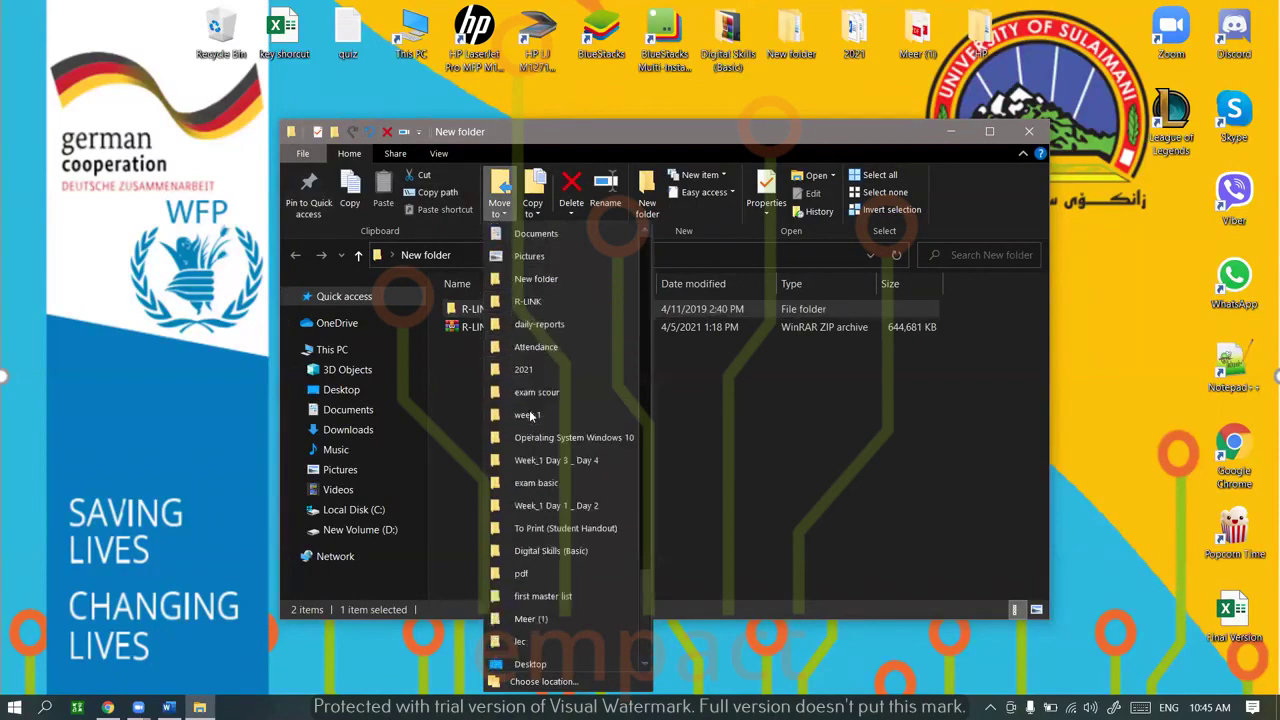
click(546, 212)
scroll(555, 320, down, 5)
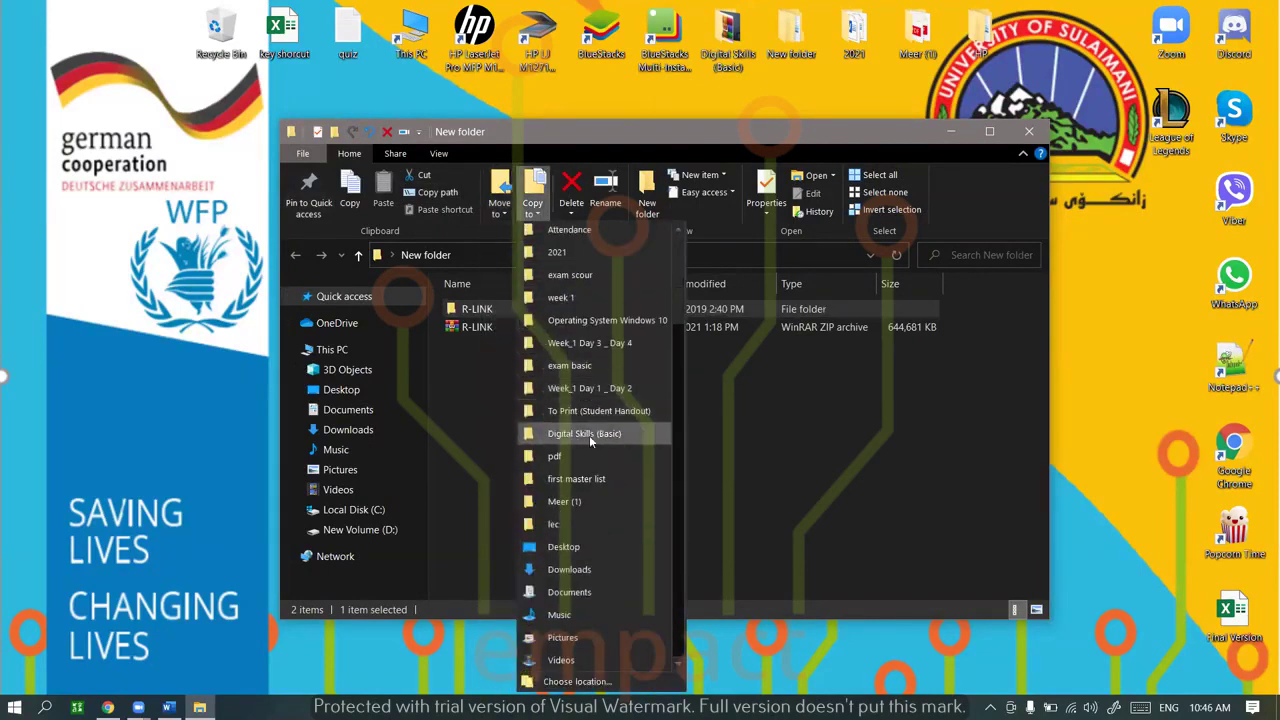
scroll(590, 441, up, 5)
Check the Delete options for the R-LINK folder and the New item choices
click(572, 214)
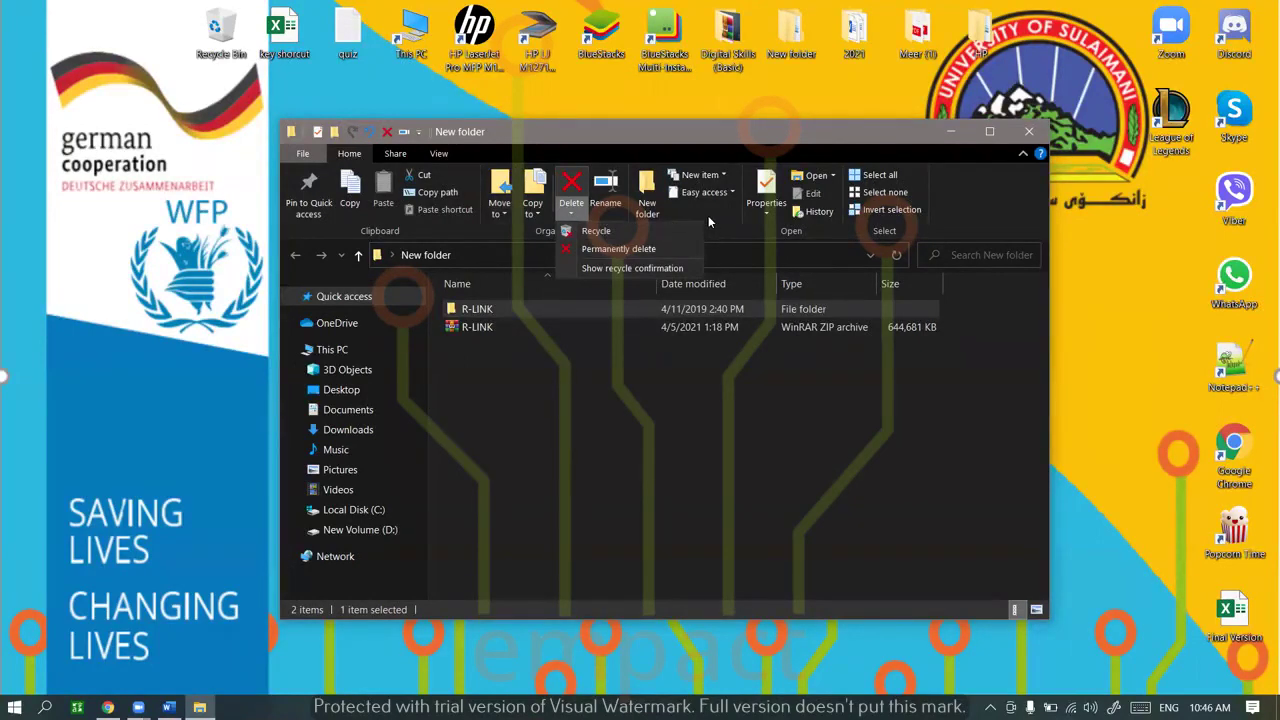
click(562, 200)
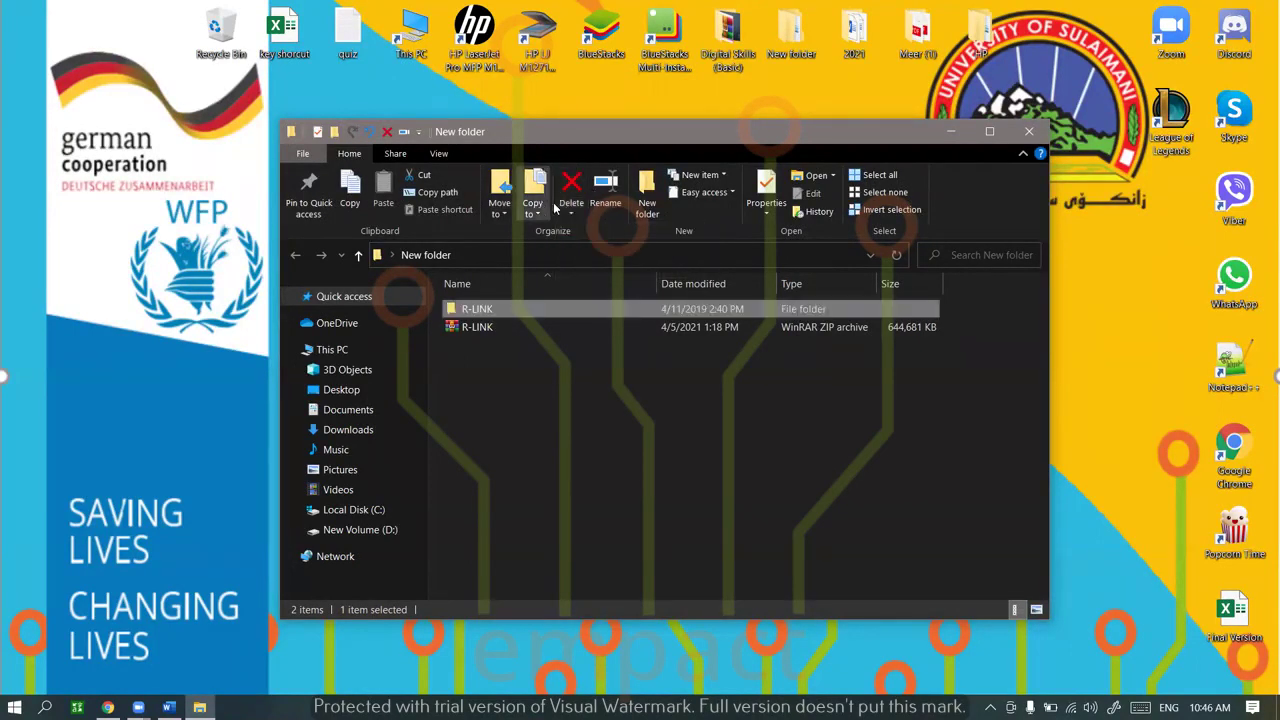
click(695, 177)
click(695, 177)
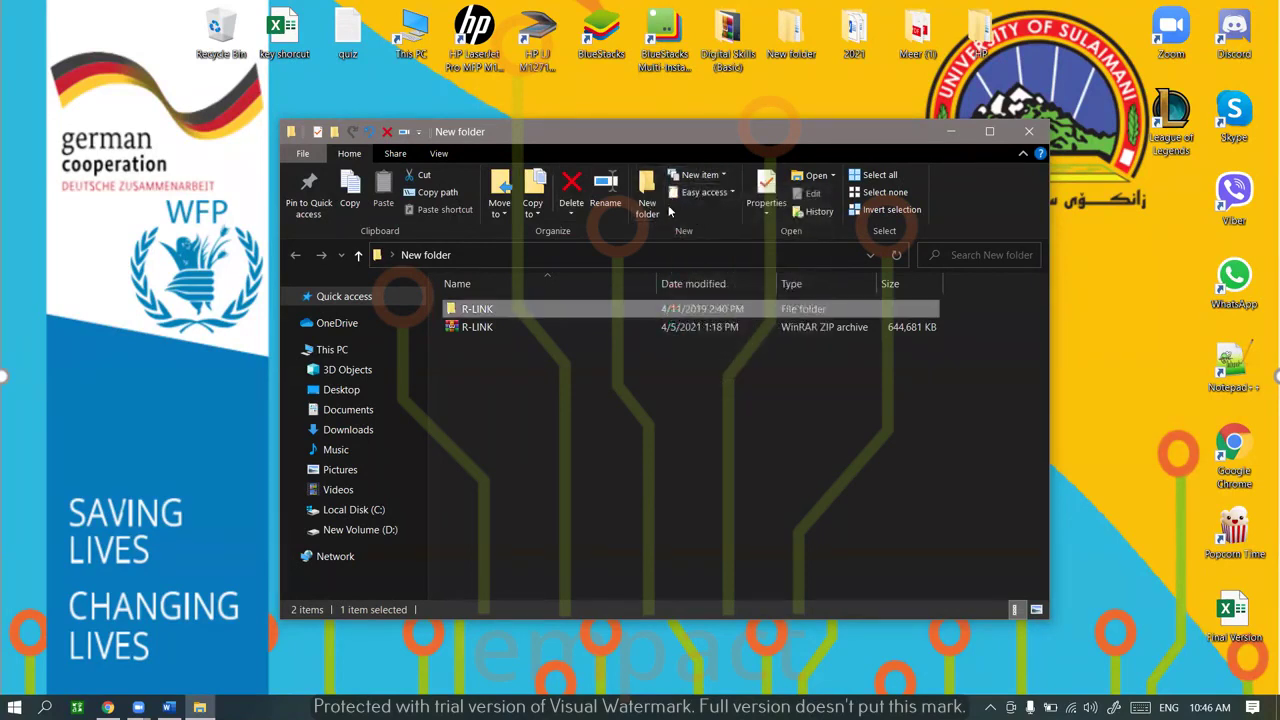
View the general properties of the R-LINK folder, including its location, and close them
click(758, 207)
click(758, 207)
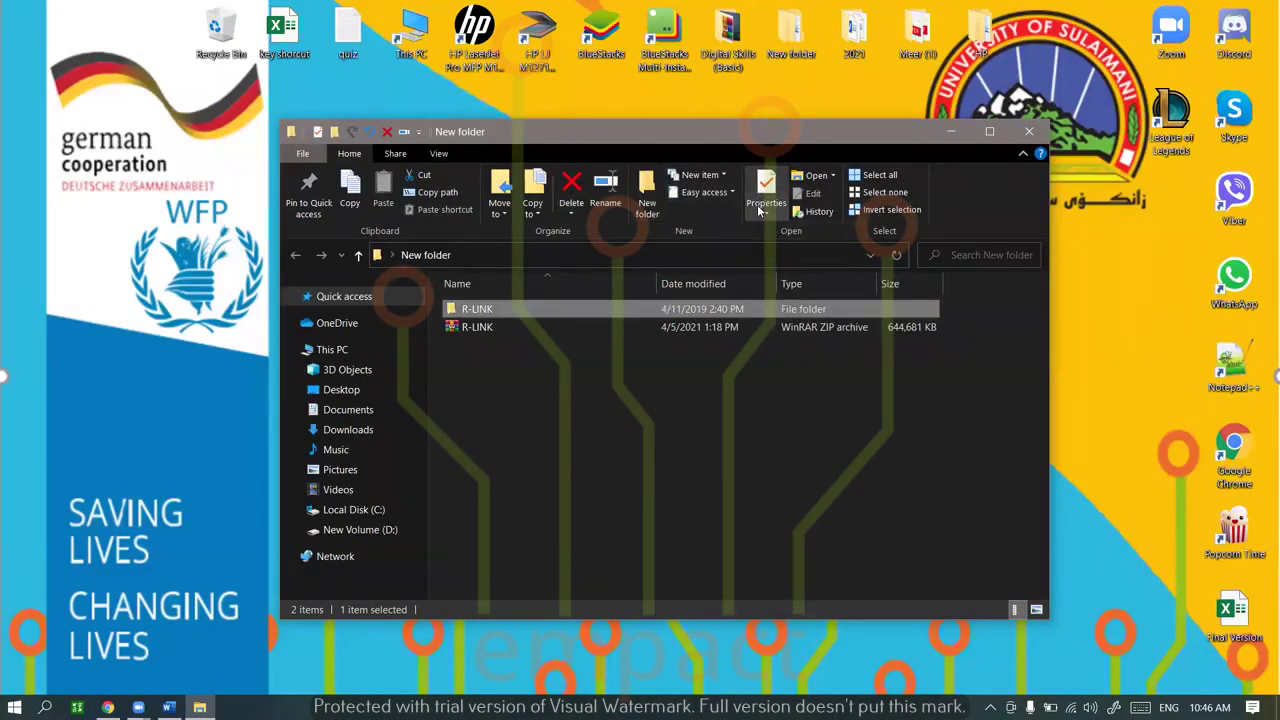
click(765, 207)
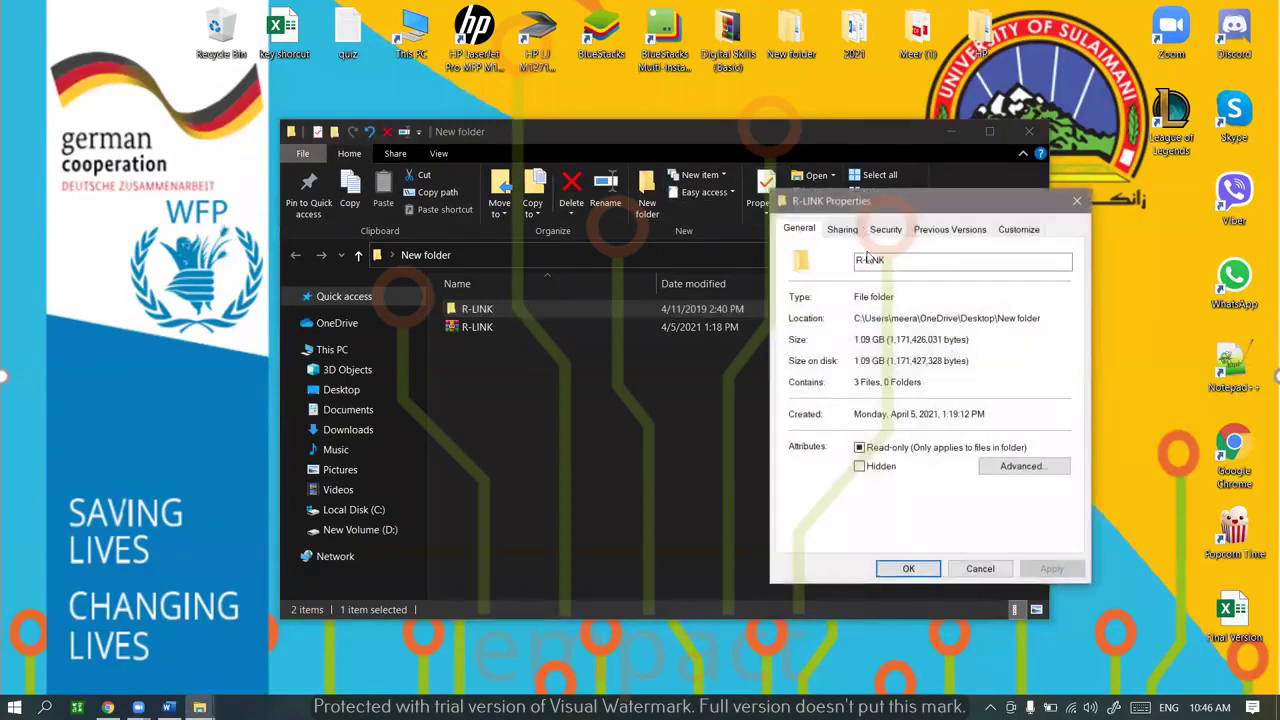
drag(889, 318, 928, 318)
click(1076, 201)
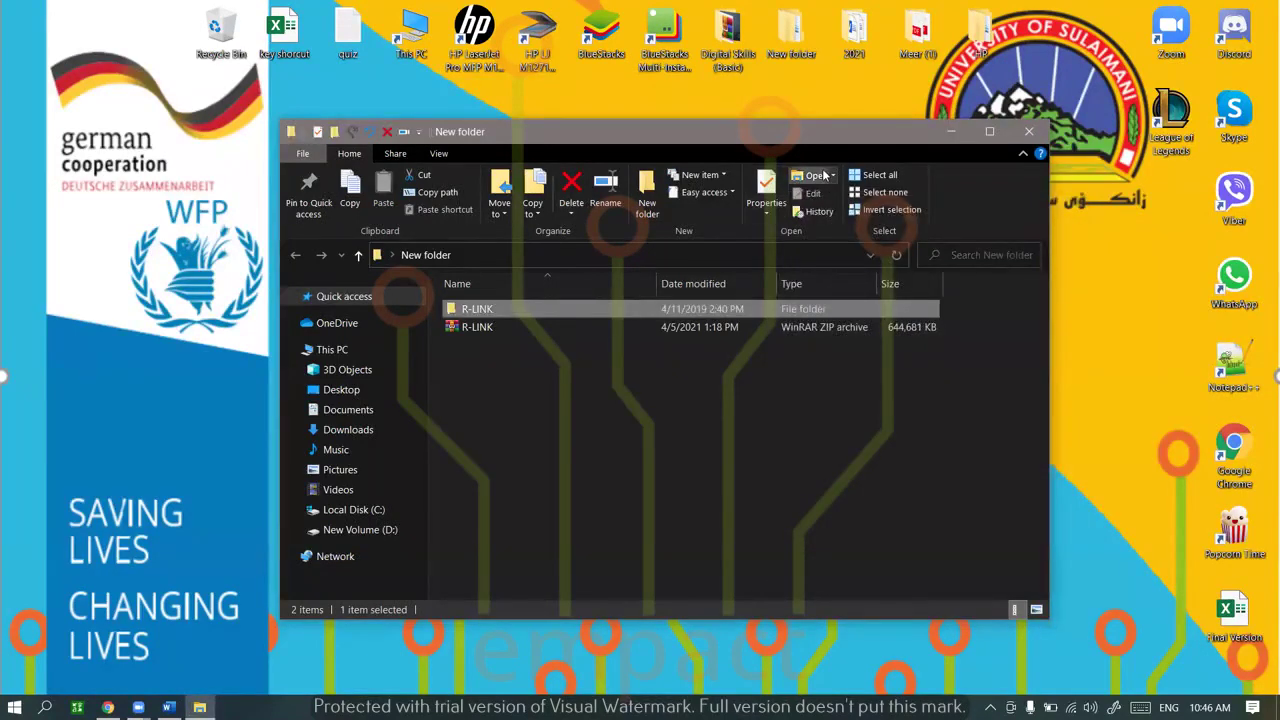
Open the R-LINK folder to view its files and return to New folder, twice
click(820, 176)
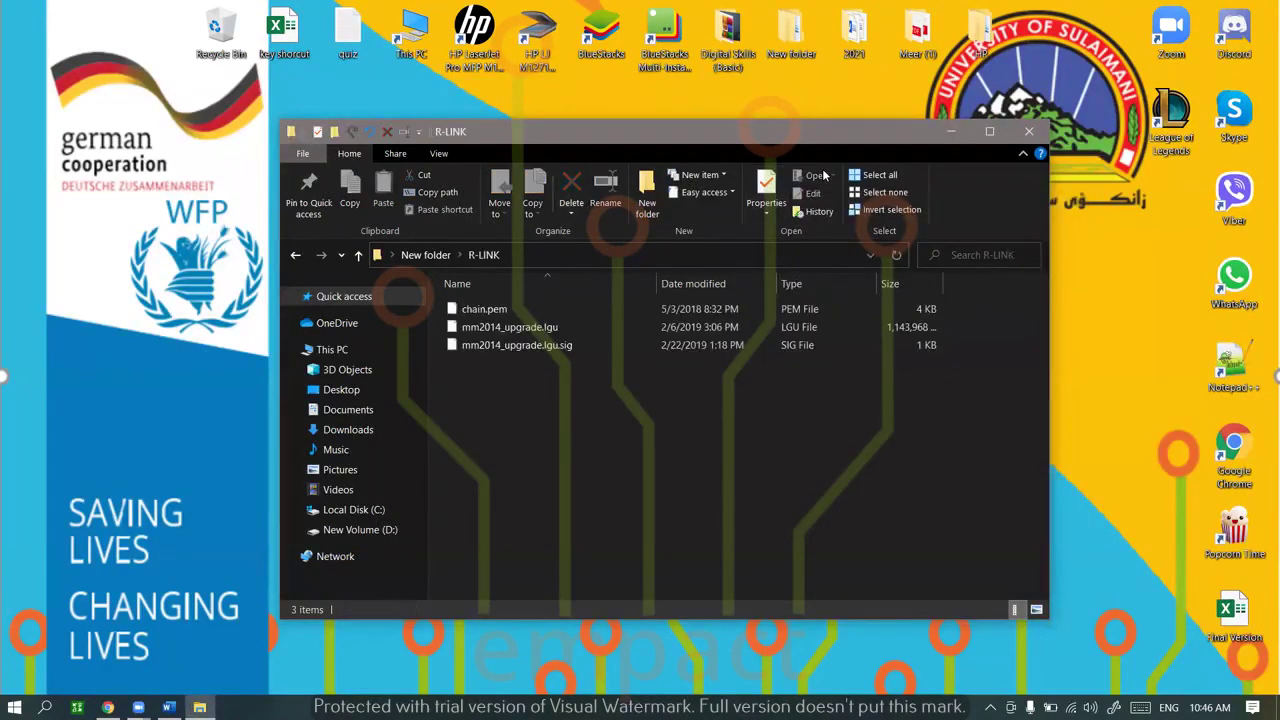
click(293, 255)
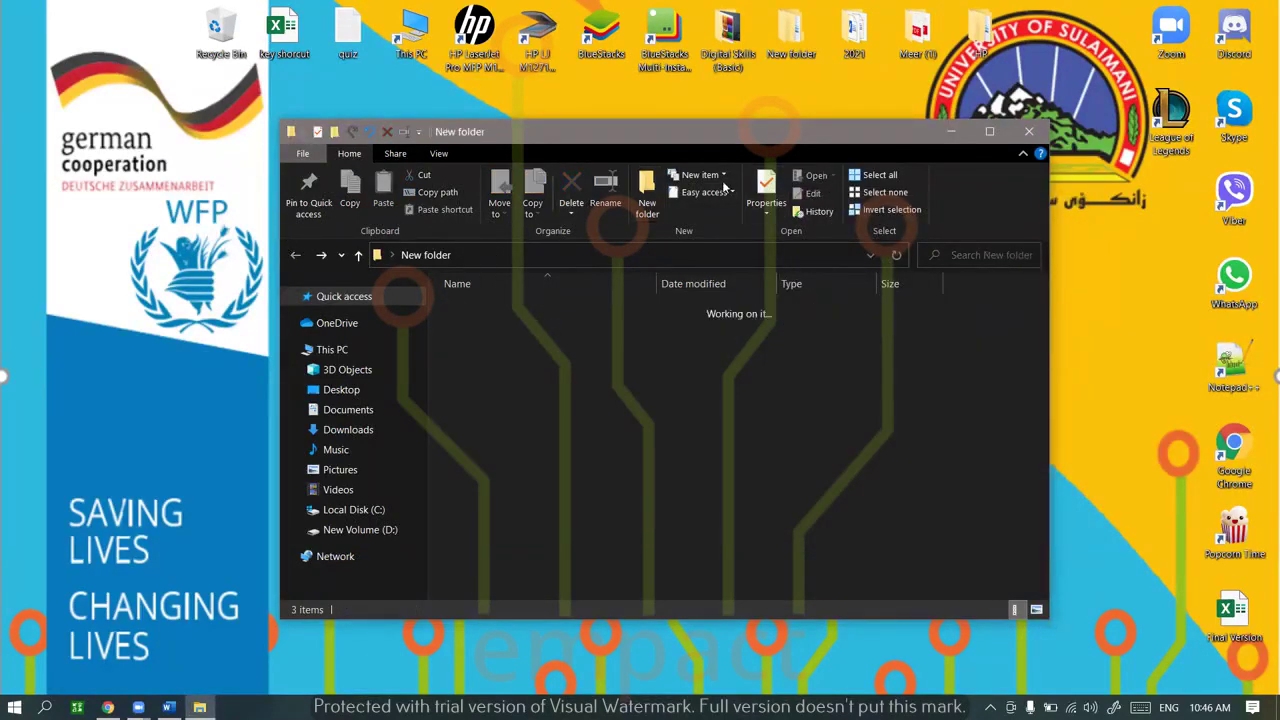
double_click(620, 311)
click(295, 255)
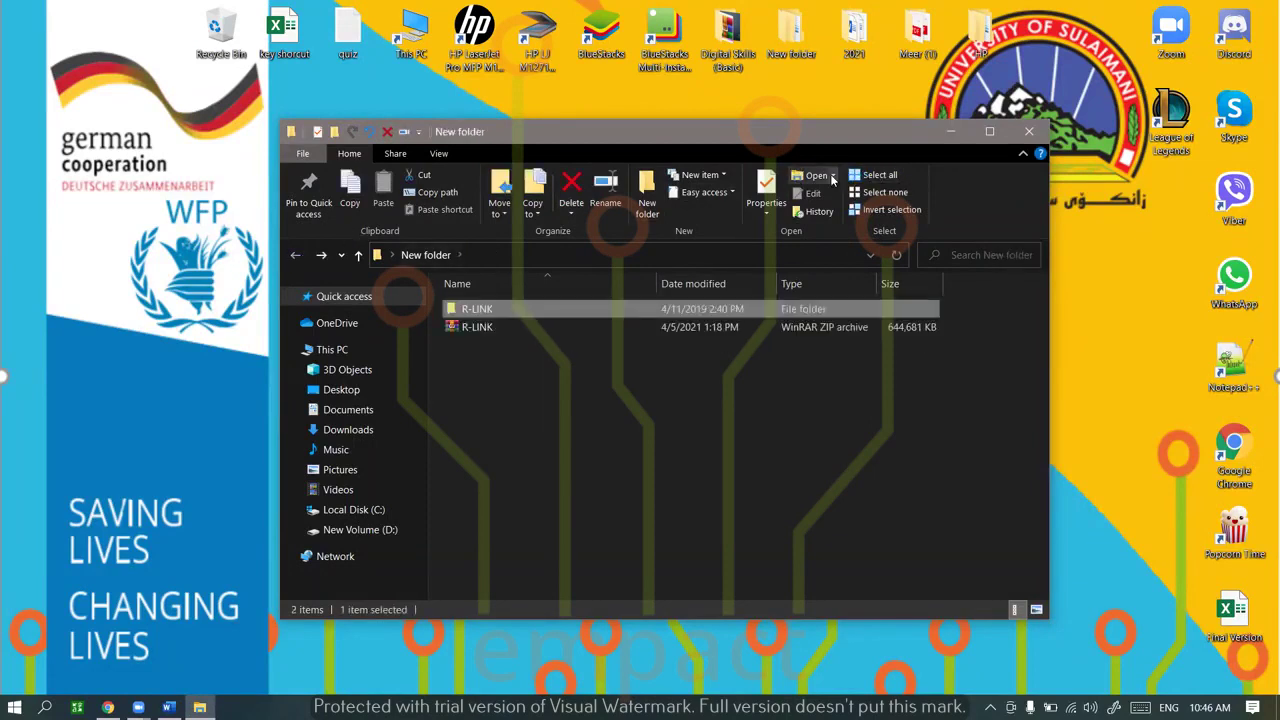
View the R-LINK folder's File History and its configuration settings, and close both windows
click(832, 177)
click(832, 177)
click(815, 210)
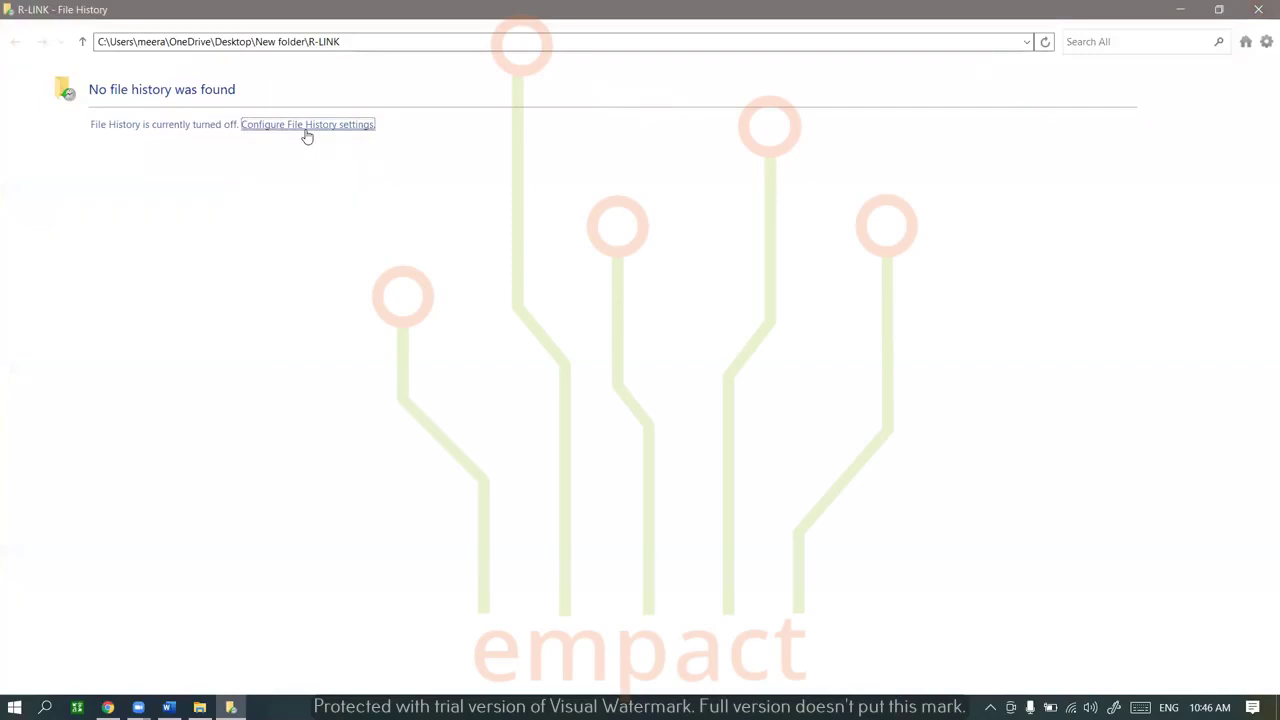
click(307, 127)
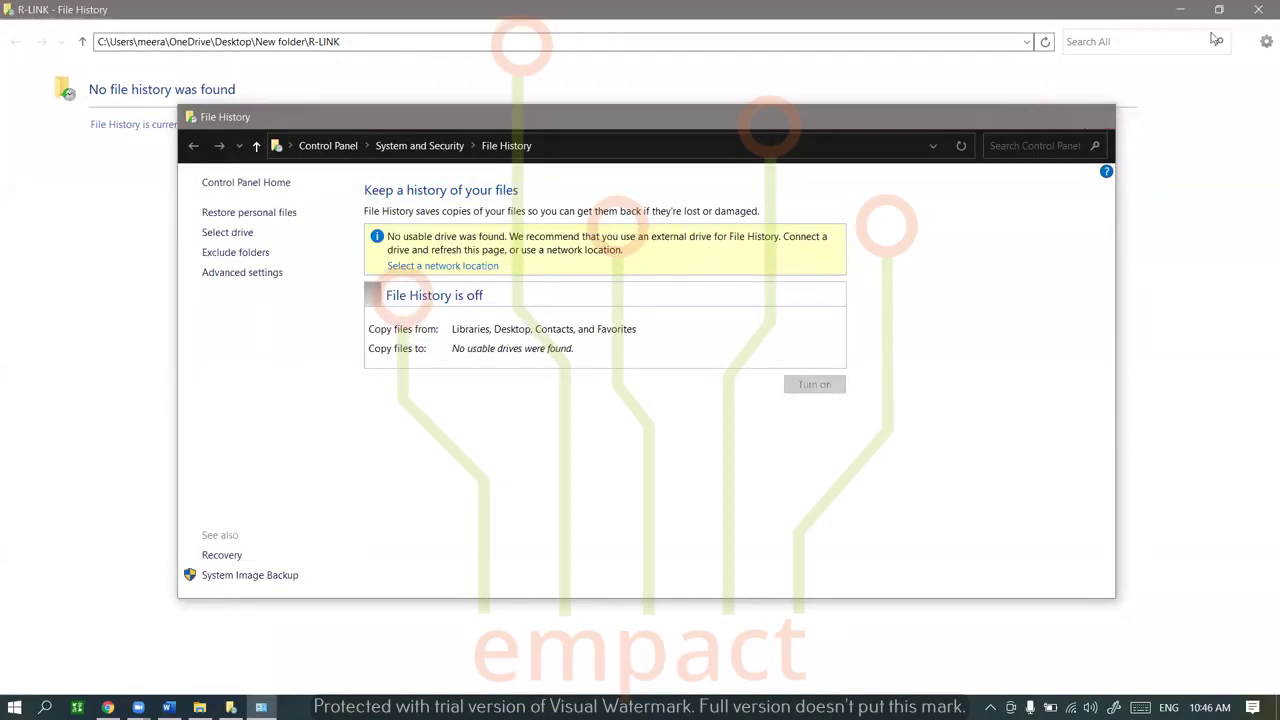
click(1081, 122)
click(1258, 9)
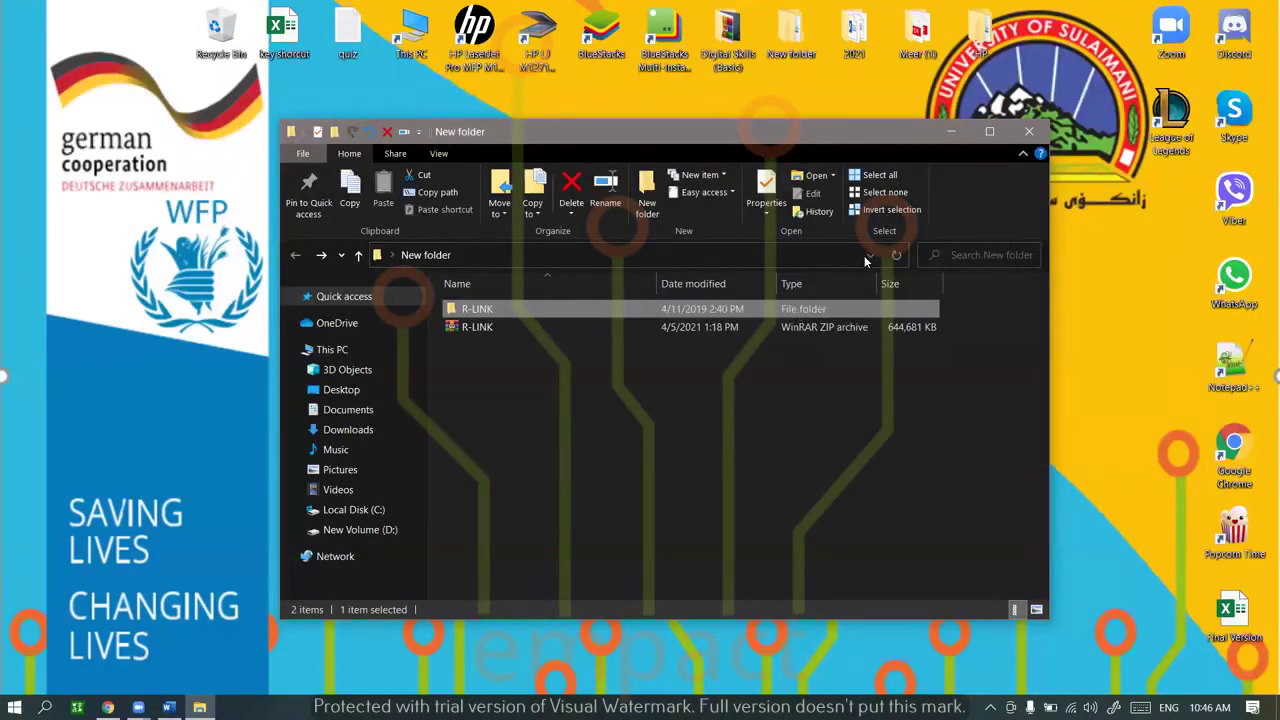
Clear the selection in New folder with Select none and by choosing empty space
click(867, 193)
click(711, 335)
click(689, 414)
click(672, 327)
click(668, 421)
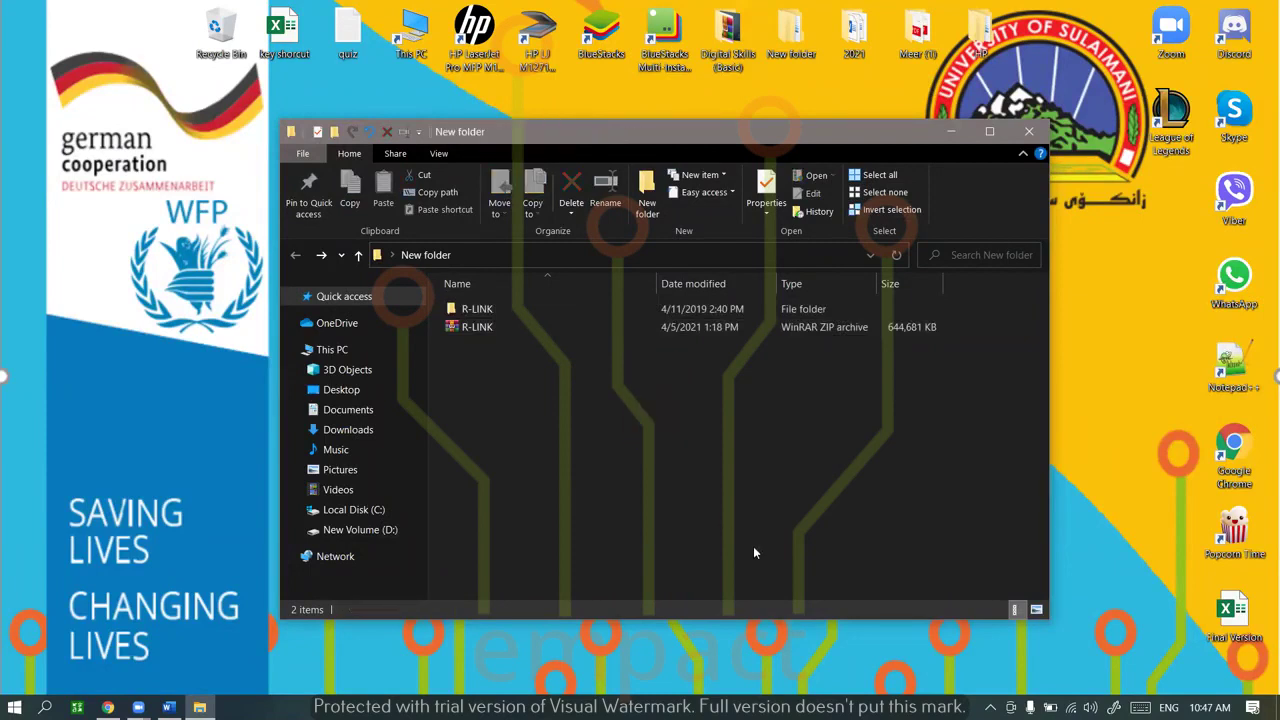
Select the R-LINK folder and the R-LINK ZIP archive alternately, ending on the archive
click(546, 309)
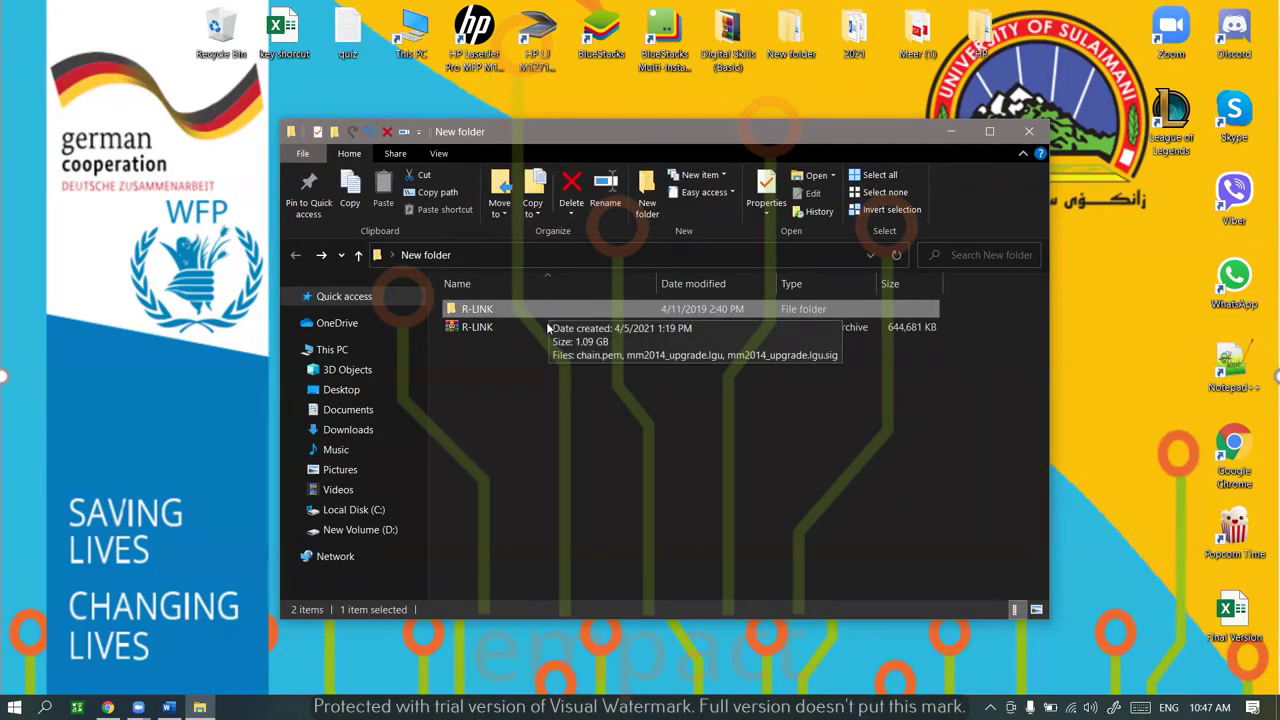
click(546, 326)
click(544, 308)
click(542, 324)
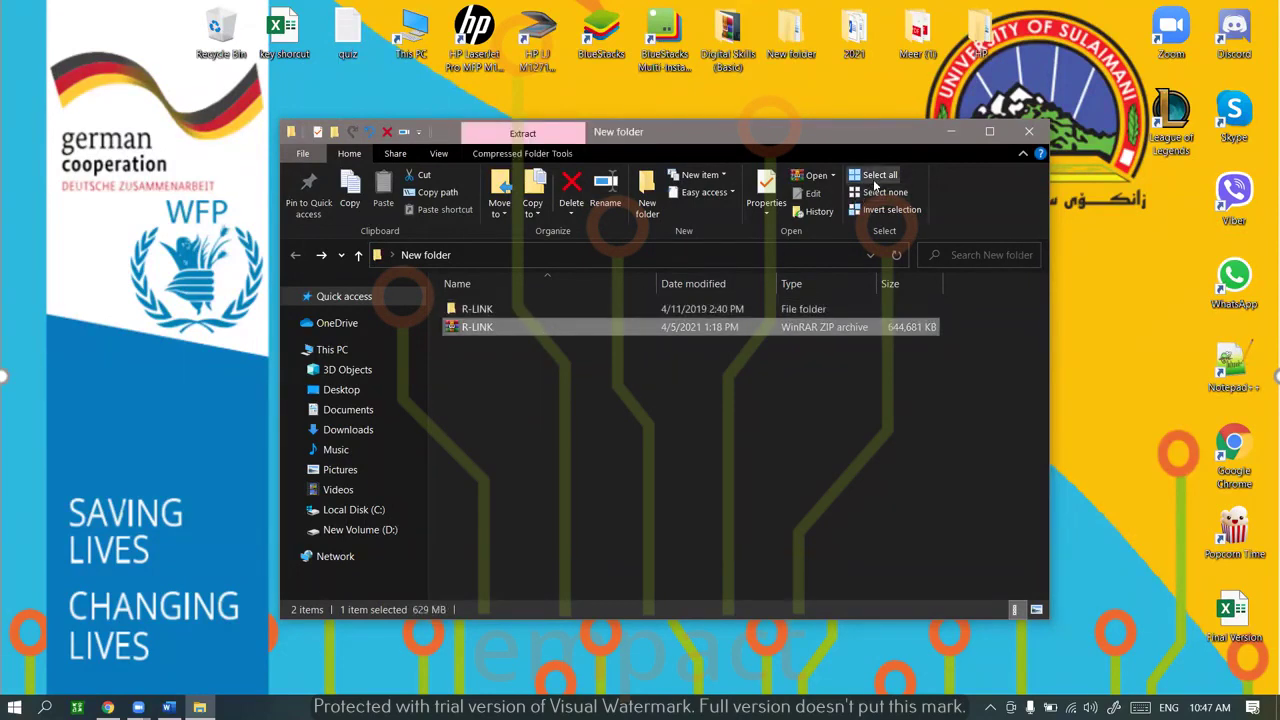
Close New folder, open the 2021 folder from the desktop and select all its files and folders
click(1017, 140)
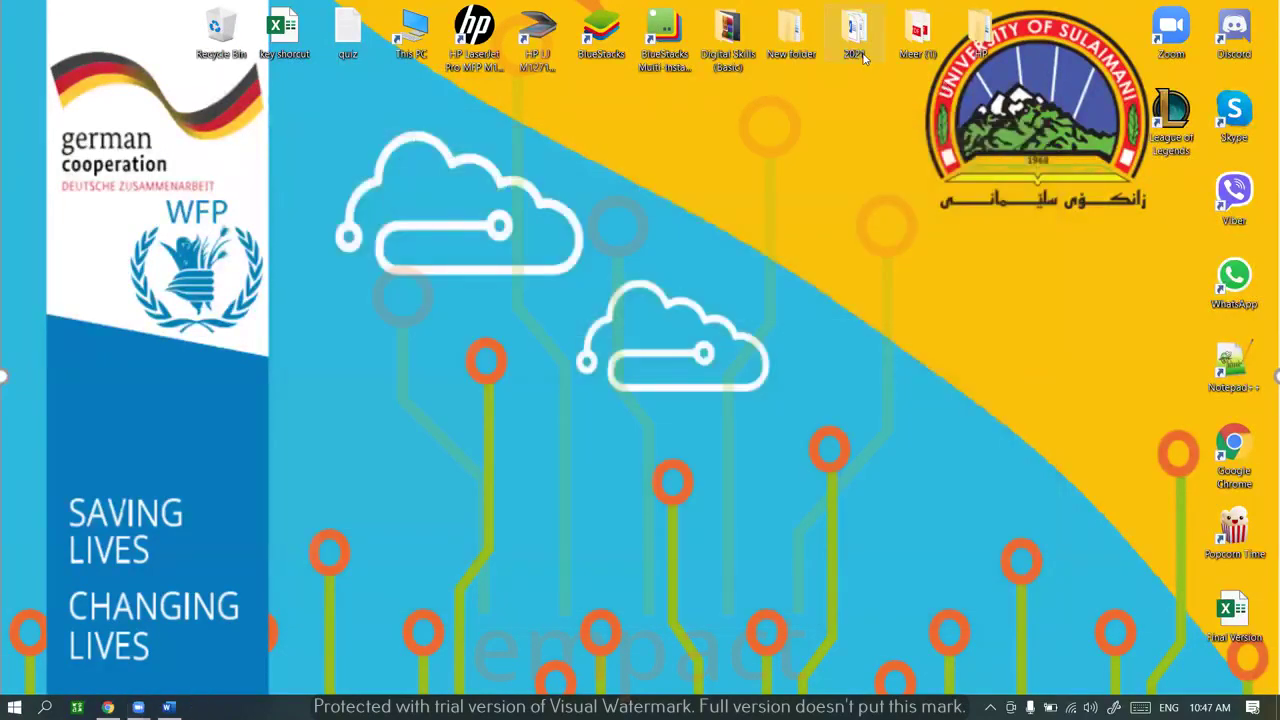
double_click(864, 57)
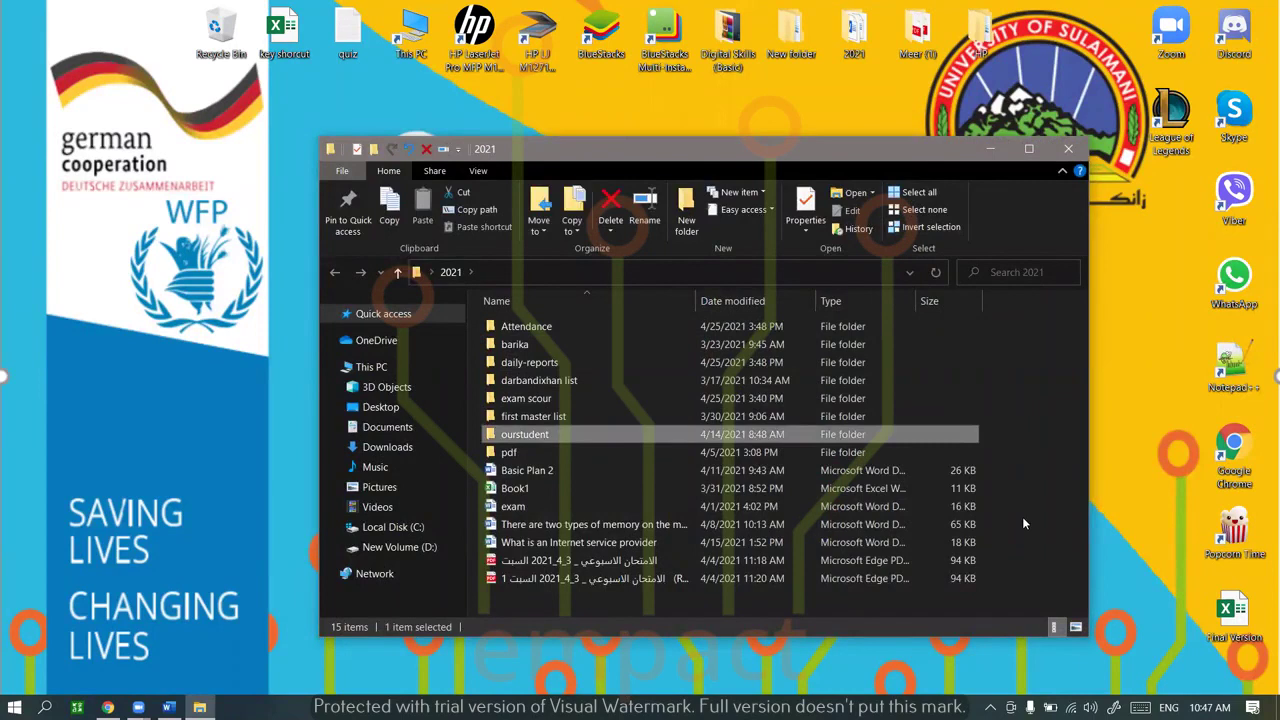
drag(994, 592, 661, 302)
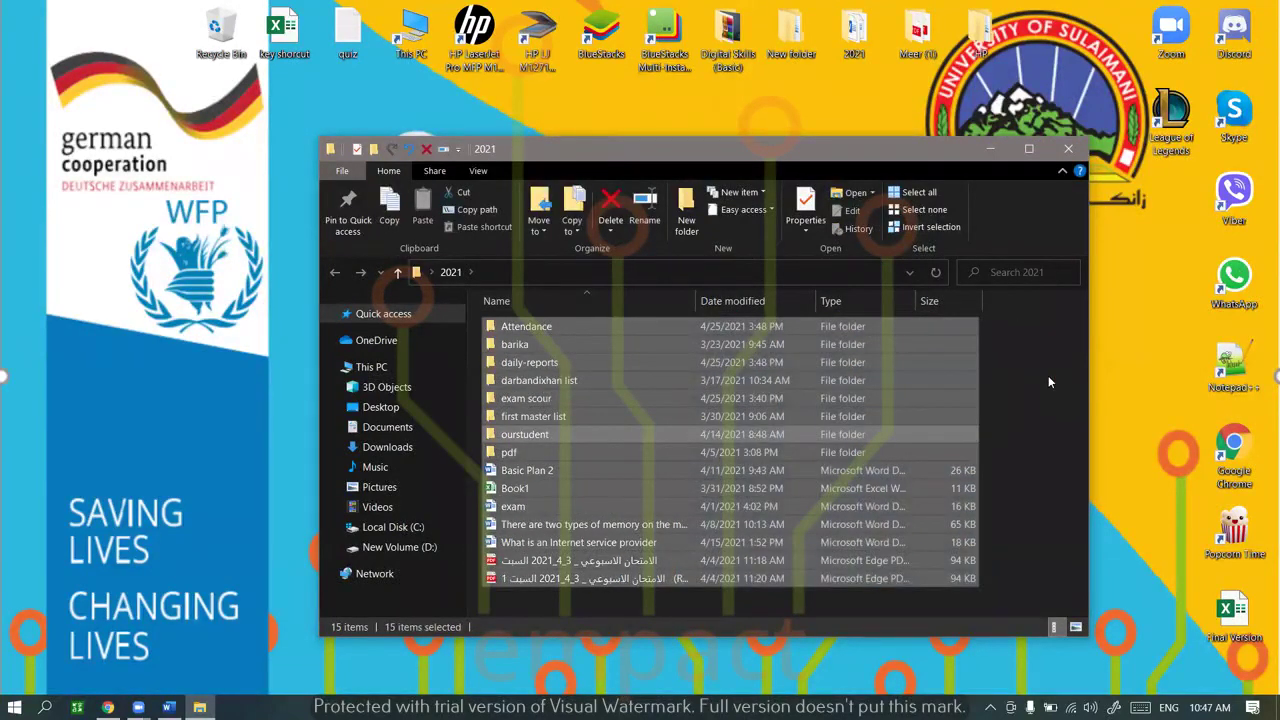
Clear the full selection in the 2021 folder, select daily-reports, first master list and Book1 together, and deselect them
click(1049, 378)
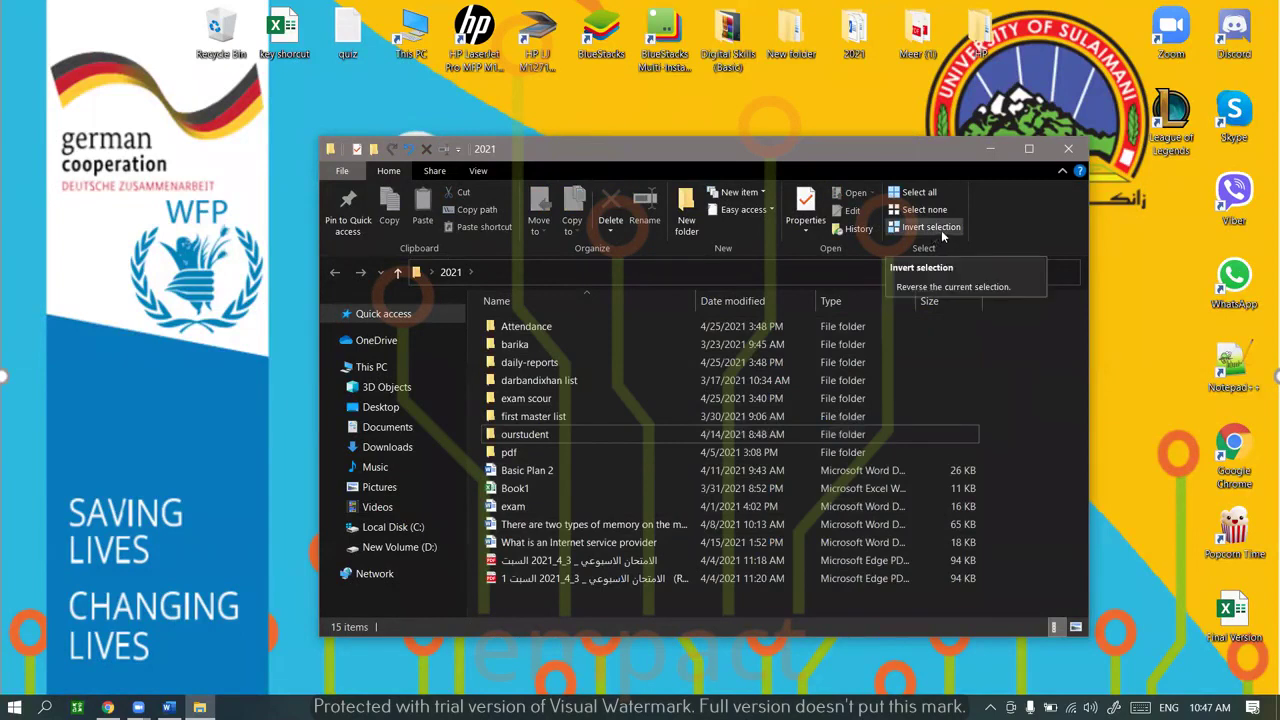
click(598, 362)
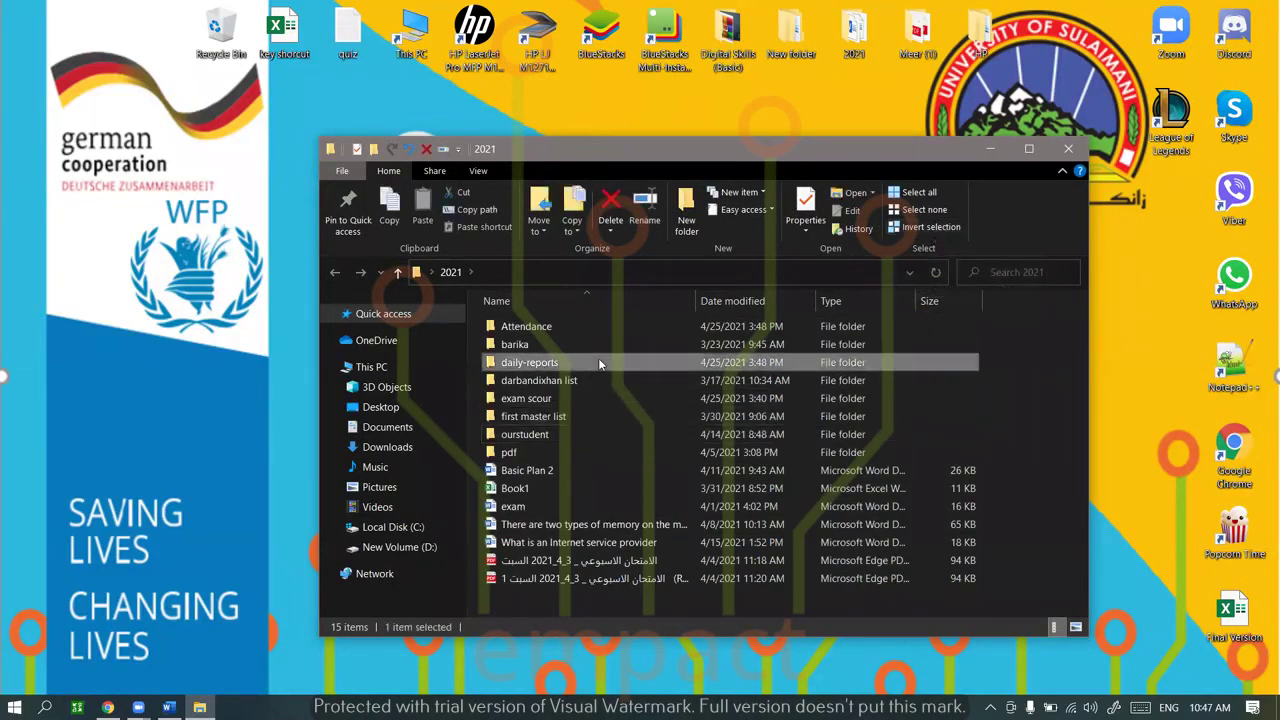
ctrl+click(577, 488)
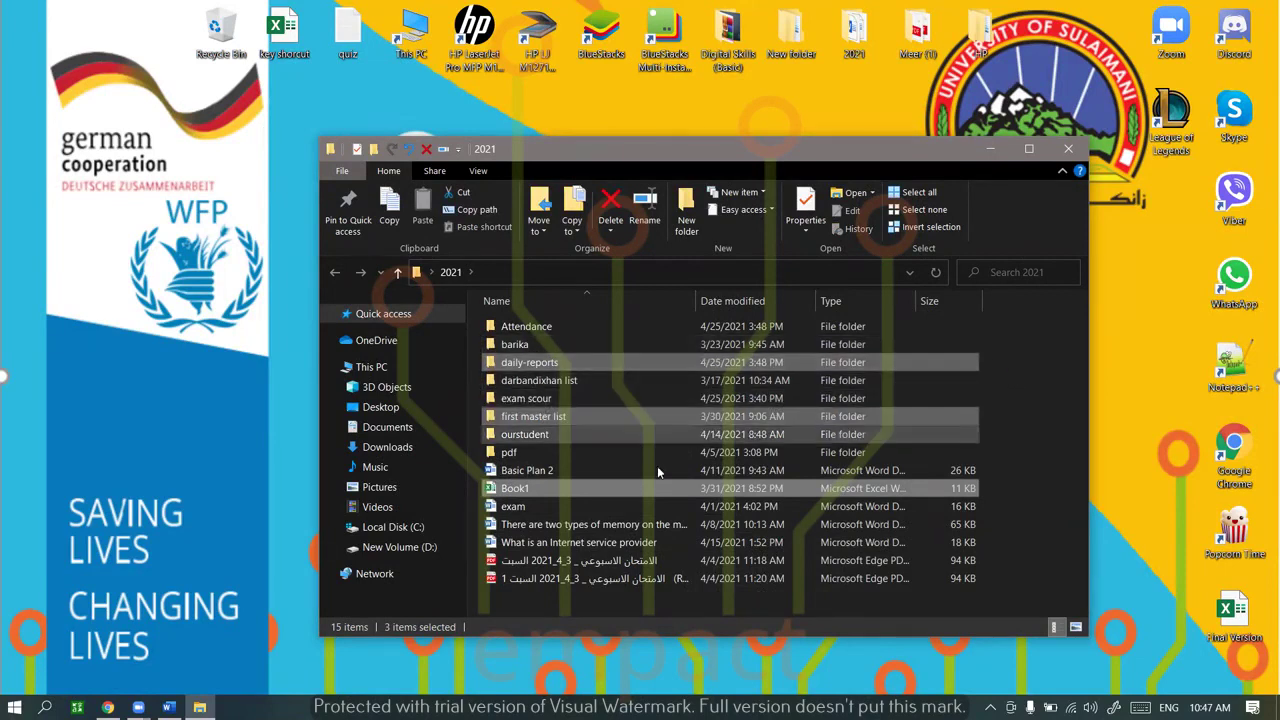
click(1028, 353)
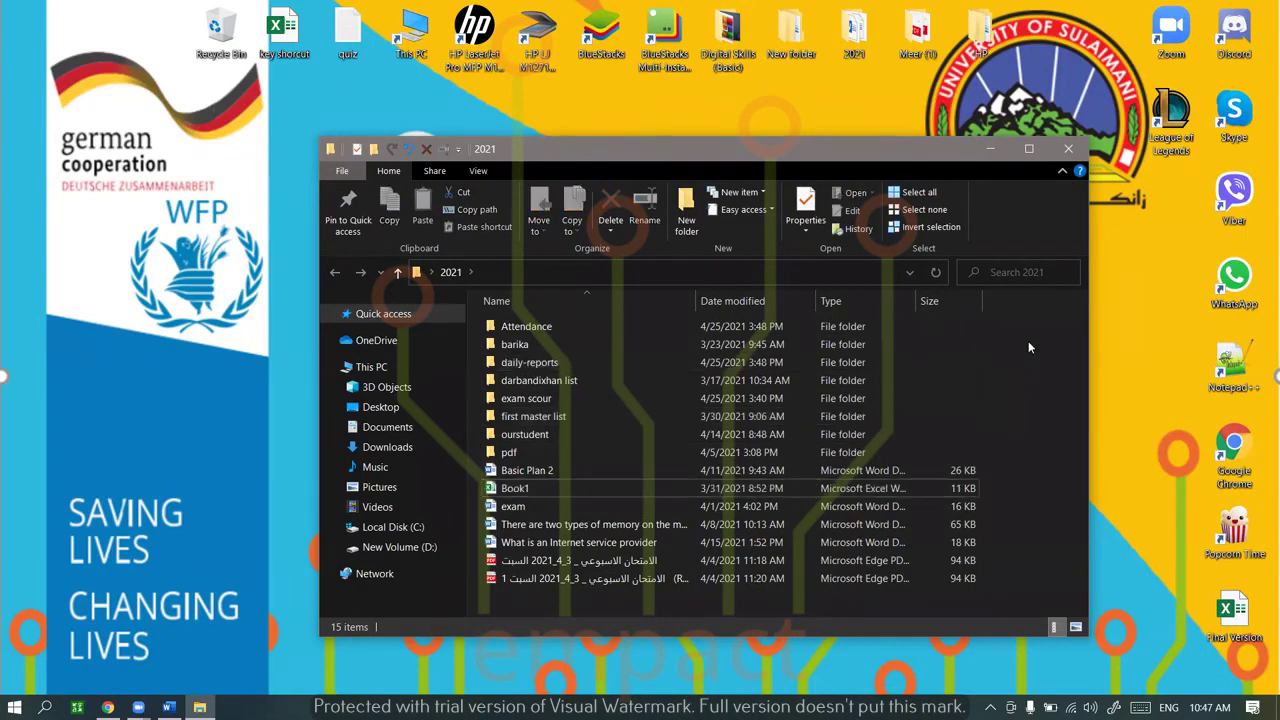
Select the first master list, exam scour and daily-reports folders, extend the selection to all items, and invert it
click(656, 415)
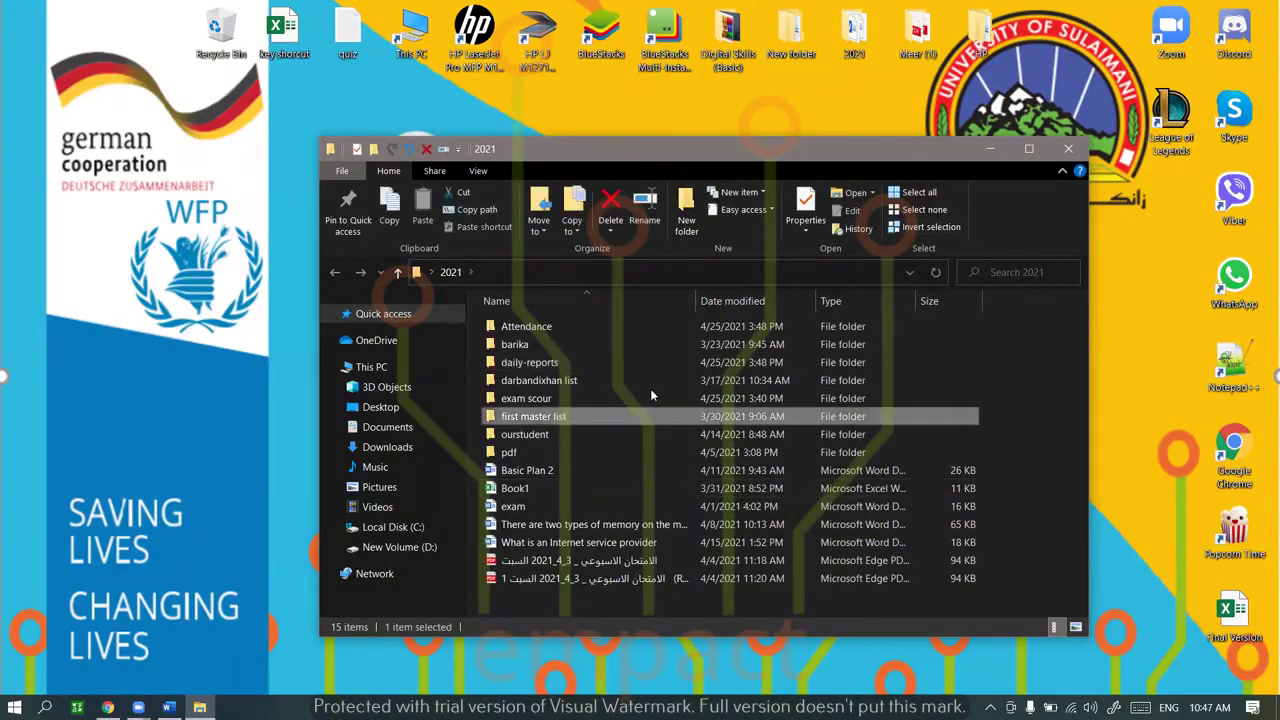
ctrl+click(650, 398)
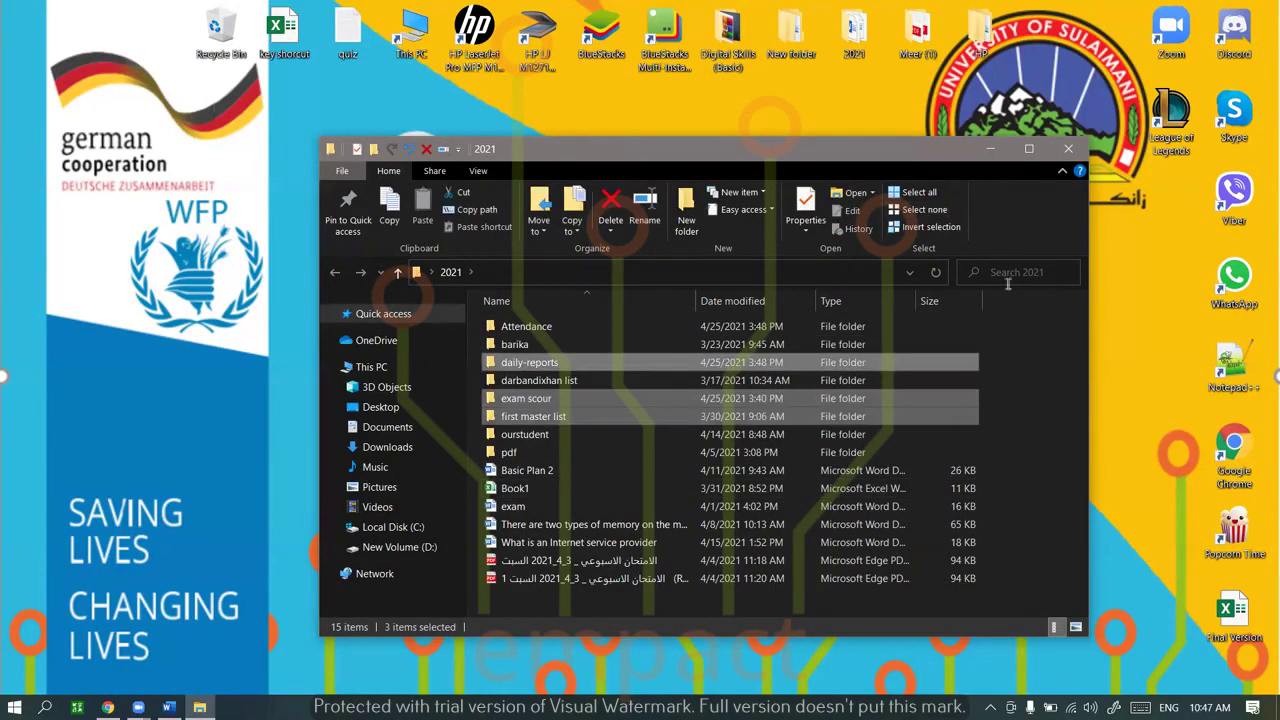
click(907, 193)
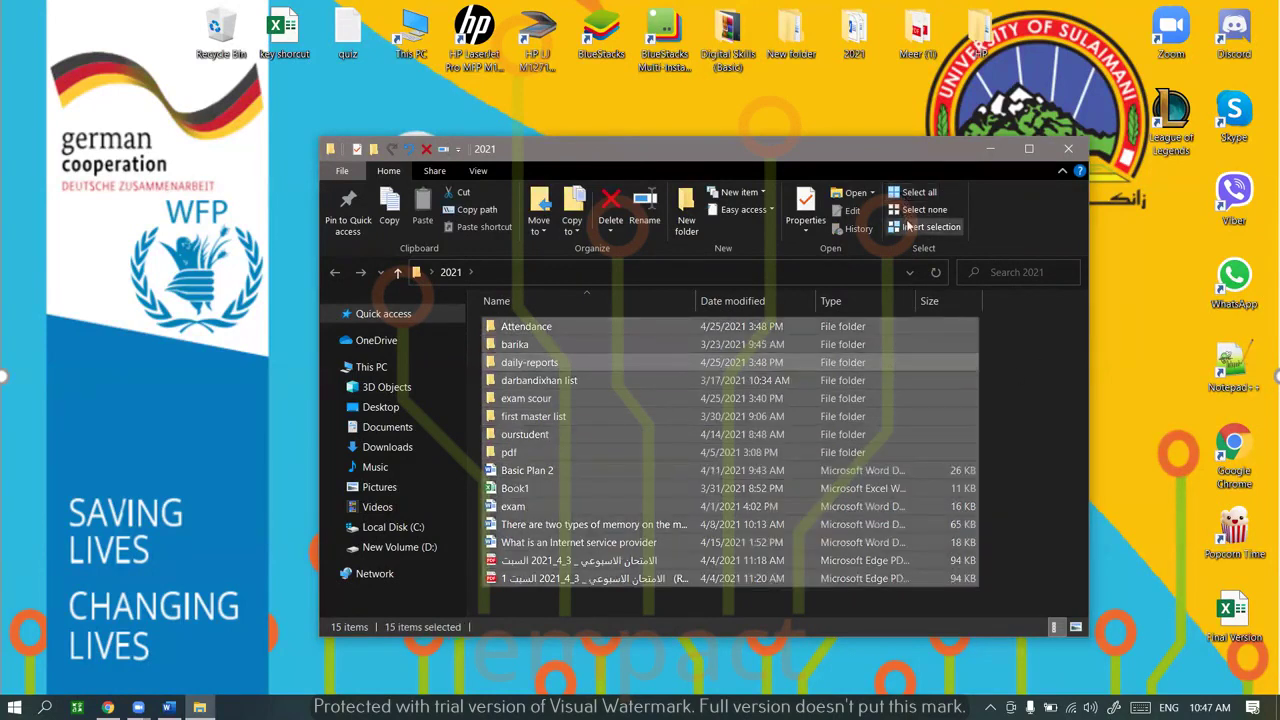
click(928, 227)
Select only the first master list folder, invert the selection repeatedly, and clear it by choosing empty space
click(592, 415)
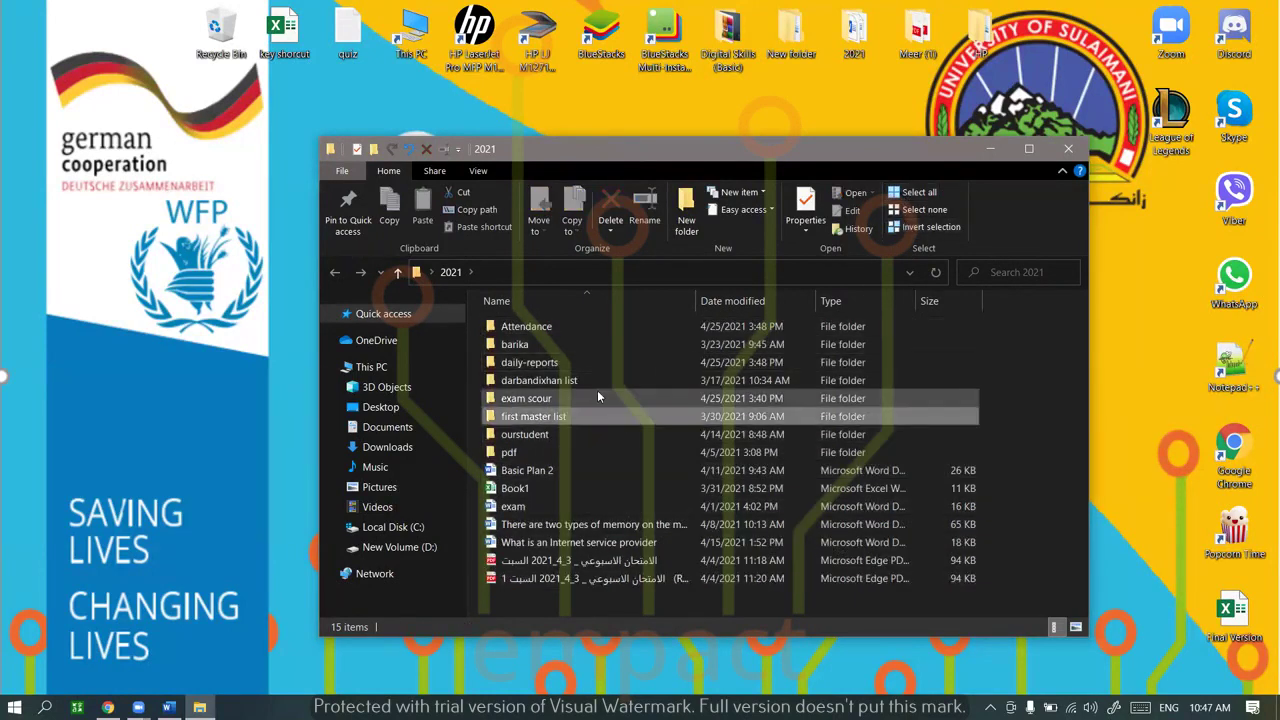
key(alt+h)
key(s)
key(i)
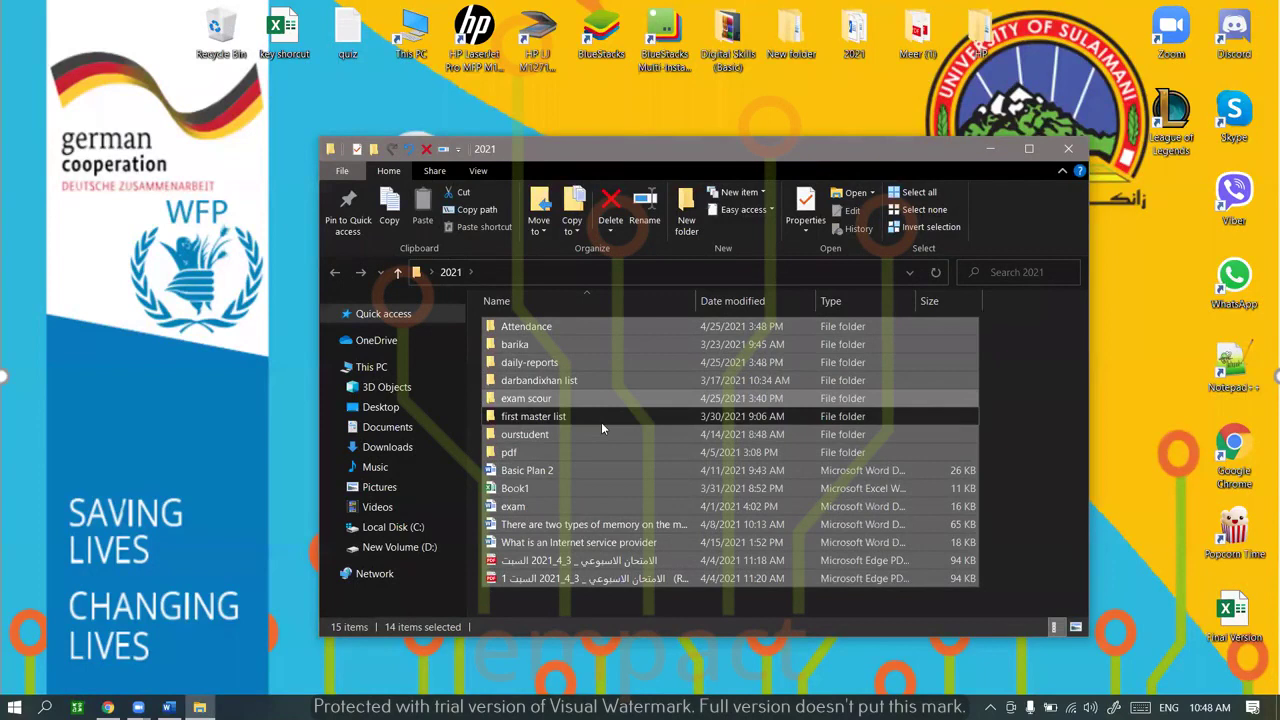
click(907, 227)
click(907, 227)
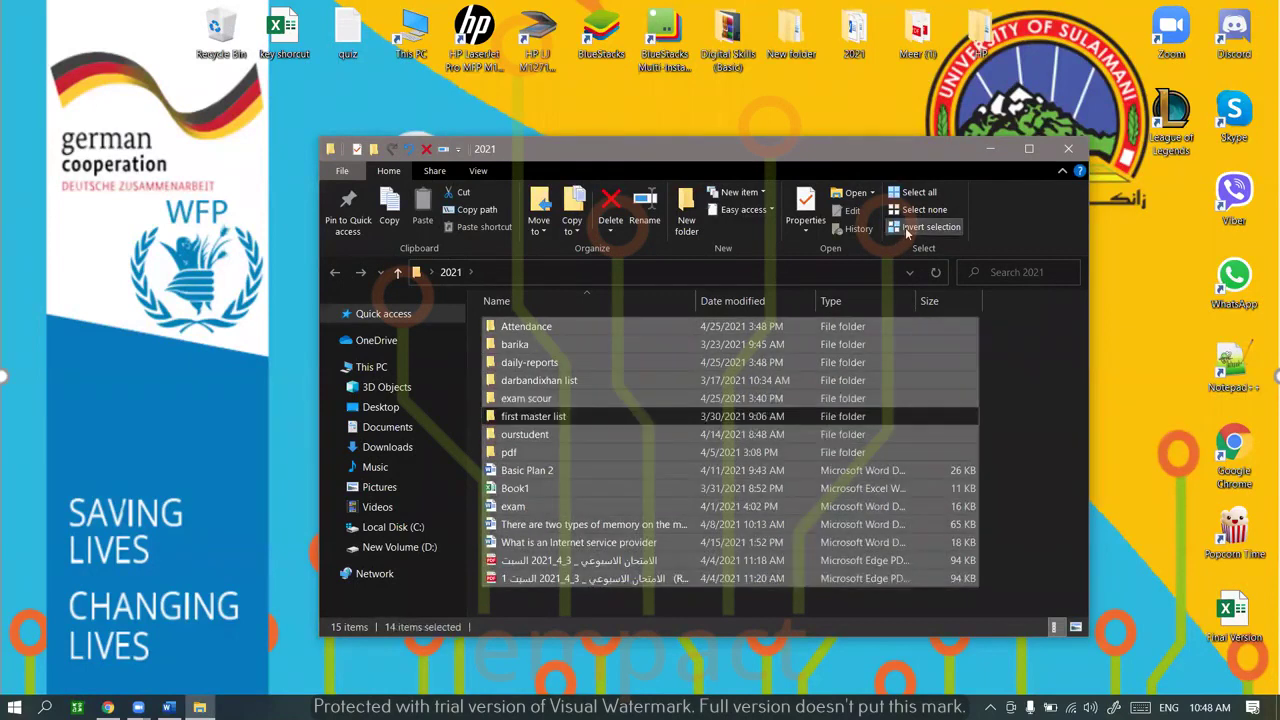
click(907, 227)
click(1014, 340)
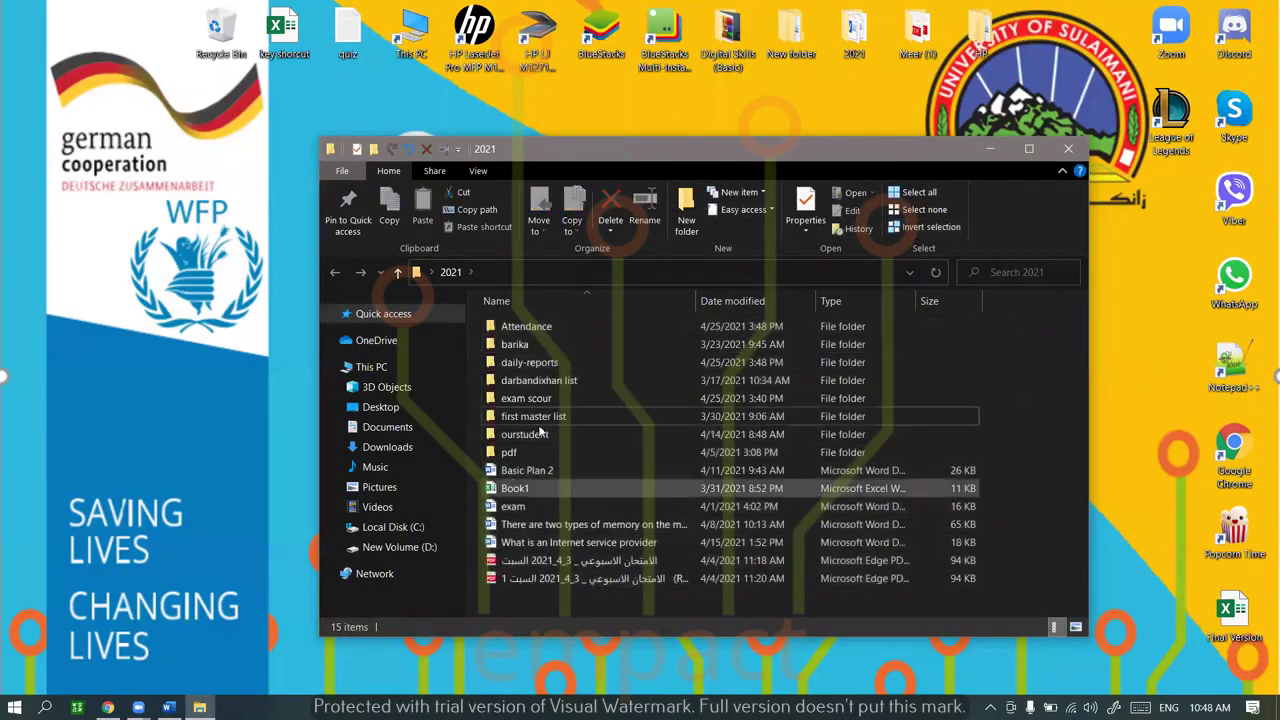
Select all items in the 2021 folder and deselect them, using both the selection commands and direct selection in the file list
click(912, 192)
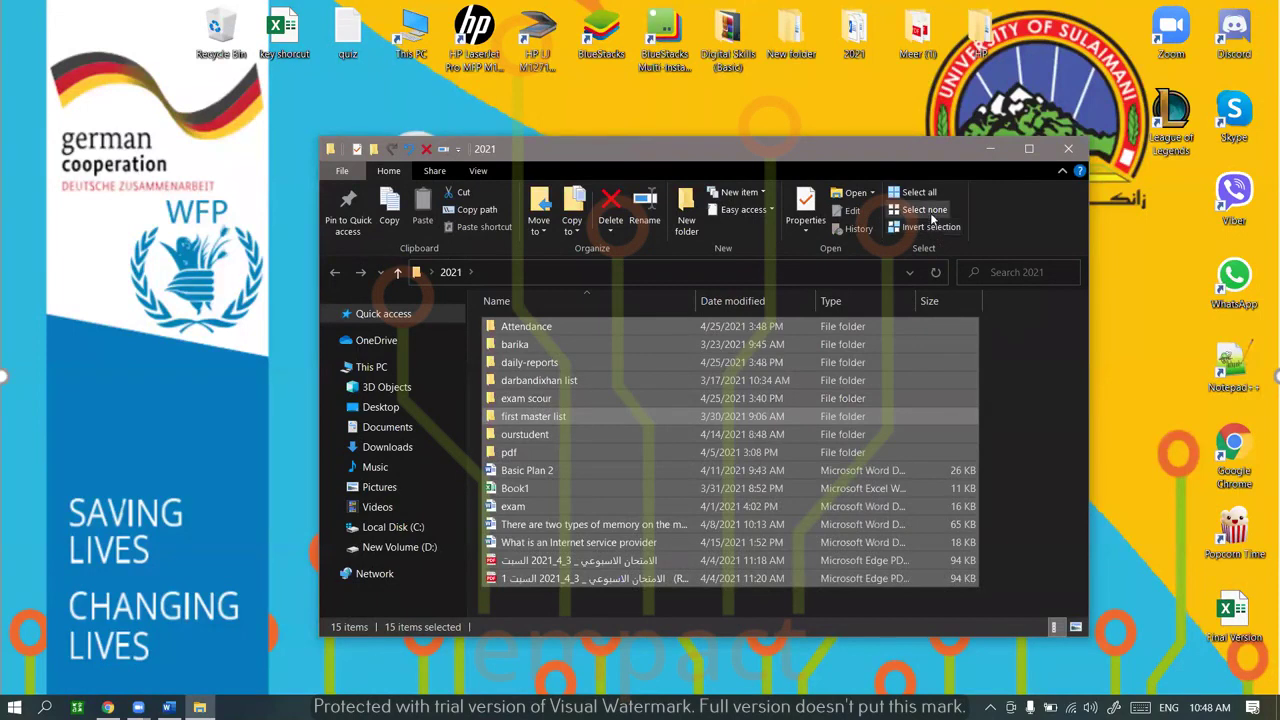
click(924, 210)
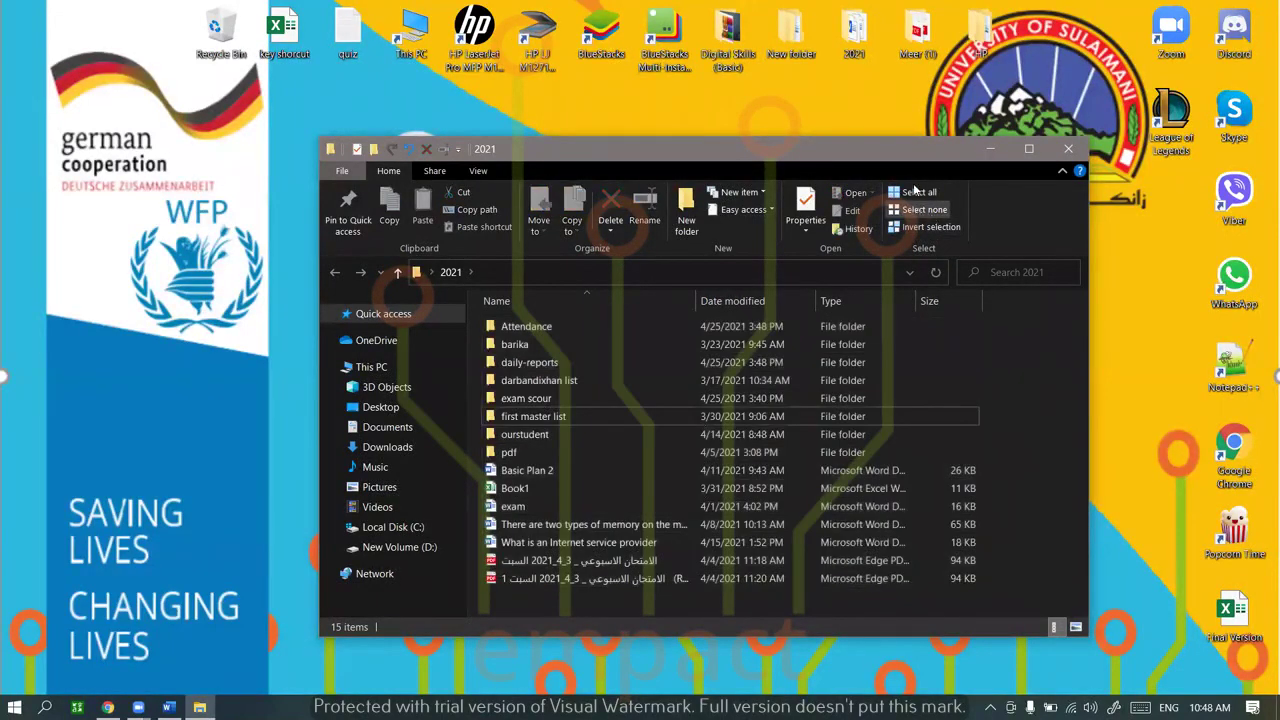
drag(1006, 332, 1004, 600)
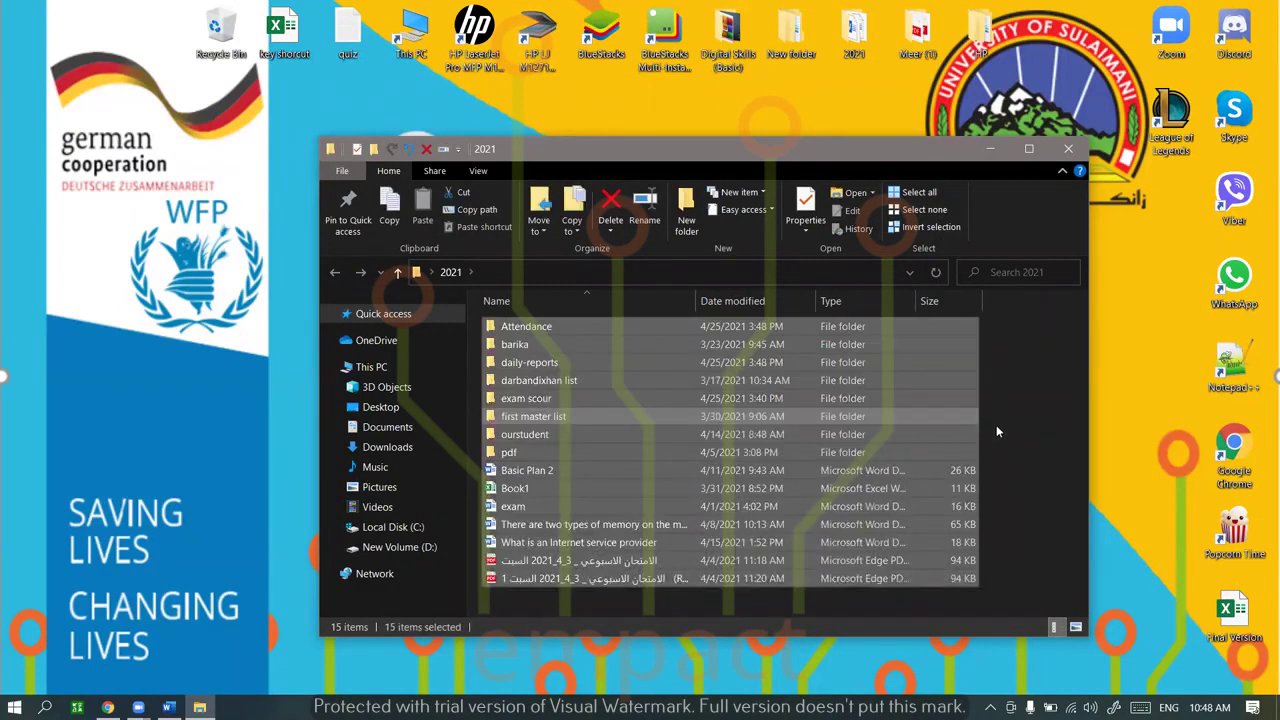
click(1008, 378)
key(ctrl+a)
click(1008, 374)
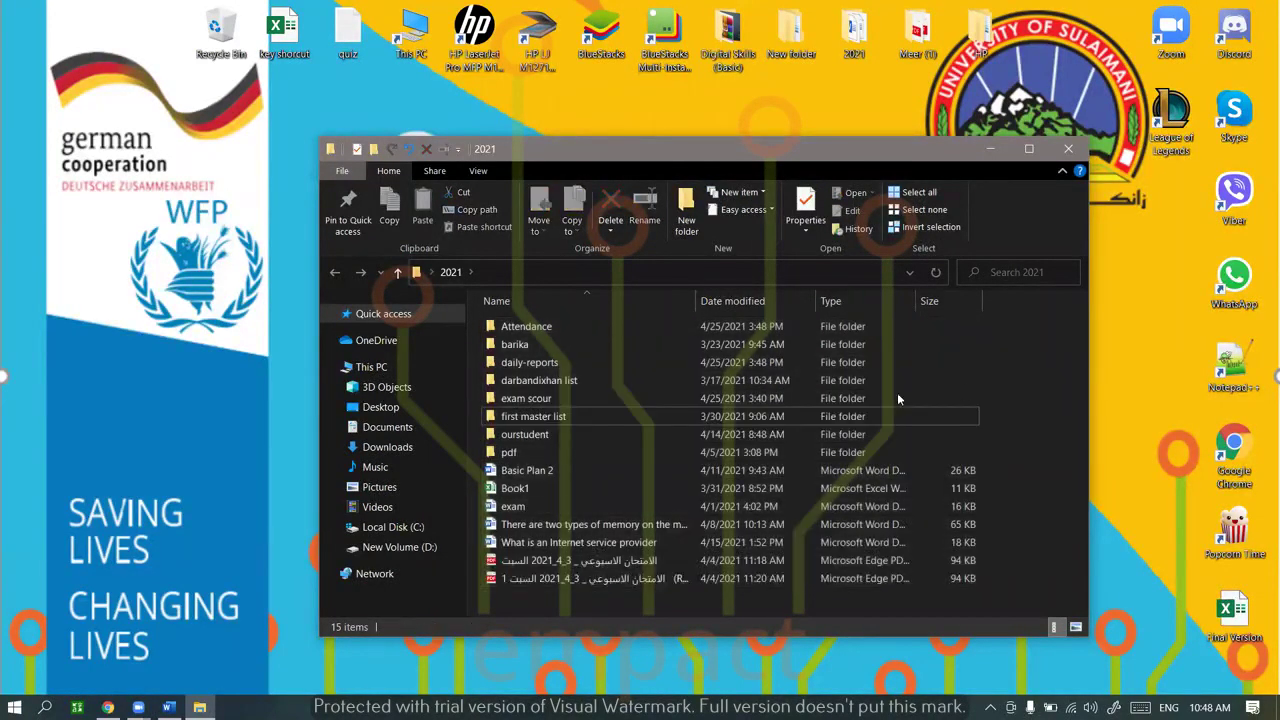
Select exam scour, daily-reports, barika, Attendance, pdf and Book1 together as separate items, and clear the selection
click(608, 397)
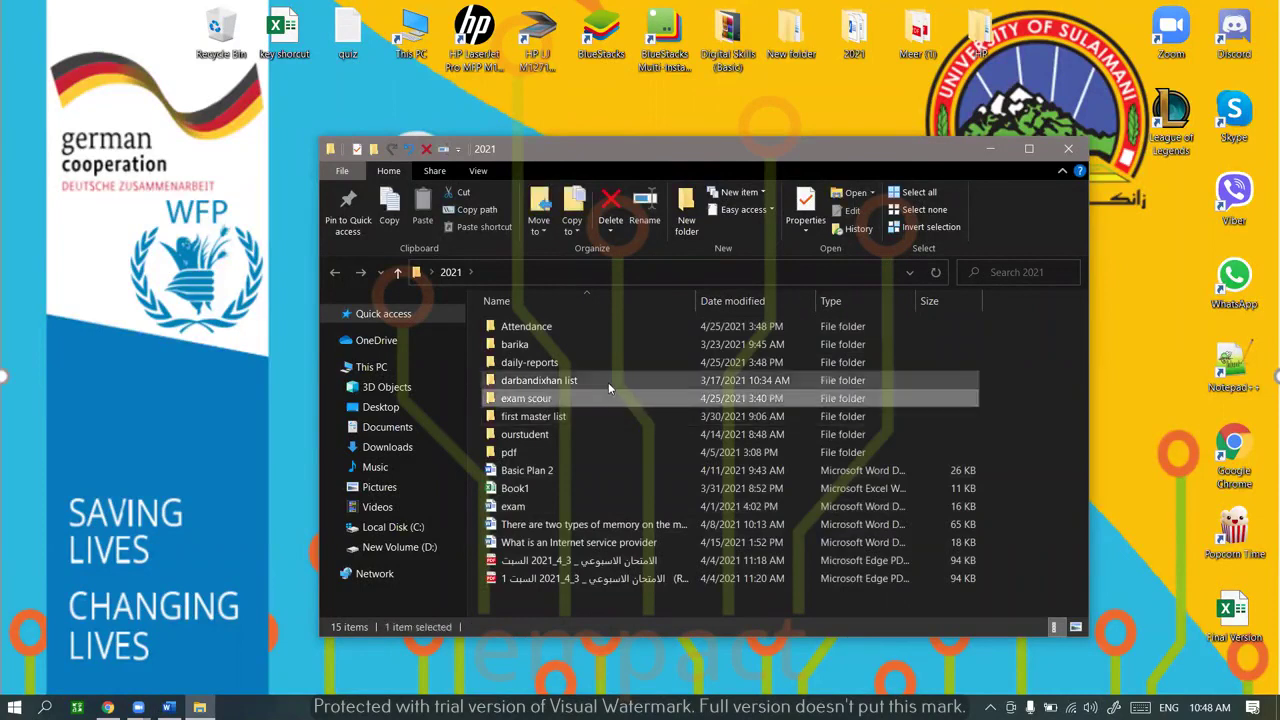
ctrl+click(605, 359)
ctrl+click(606, 343)
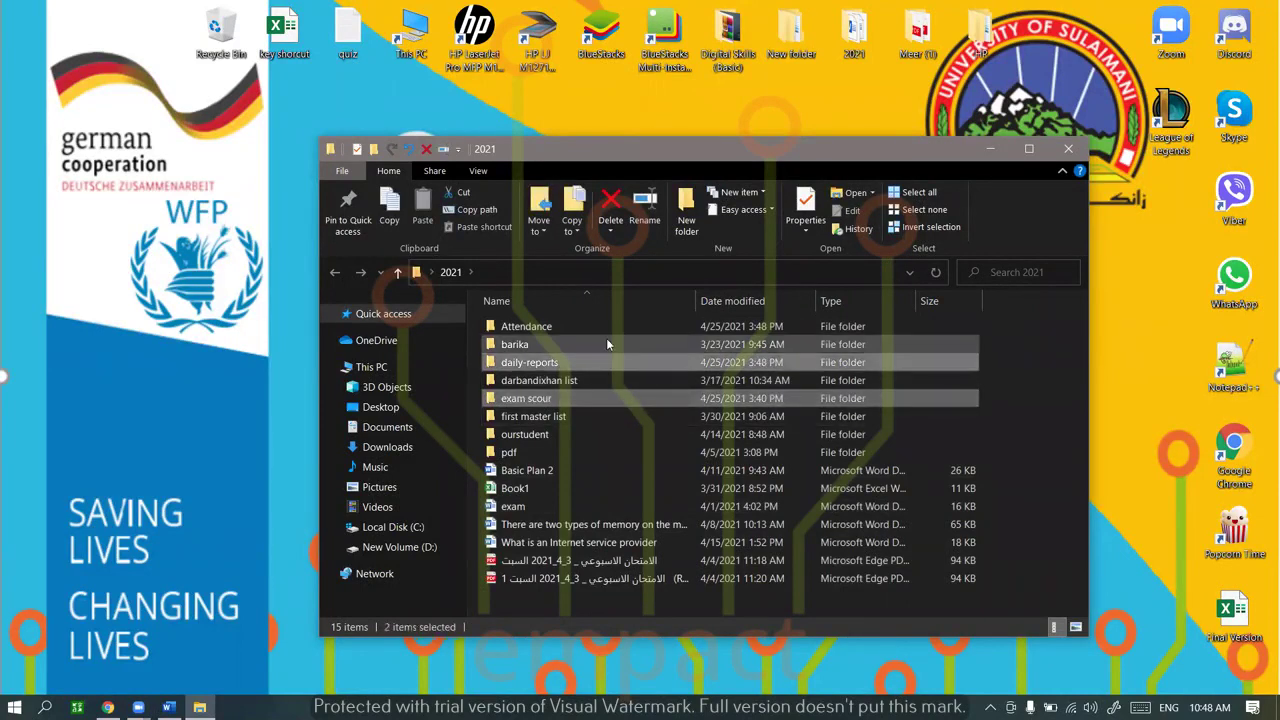
ctrl+click(609, 326)
ctrl+click(608, 454)
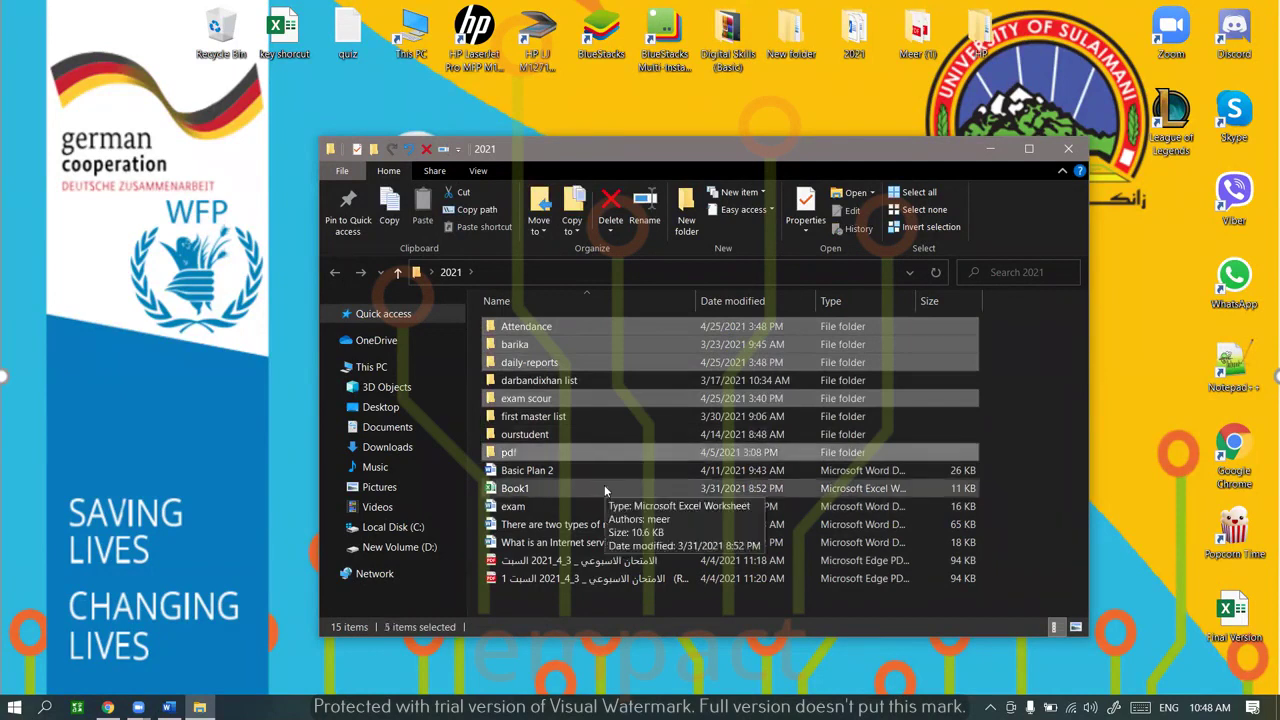
ctrl+click(604, 484)
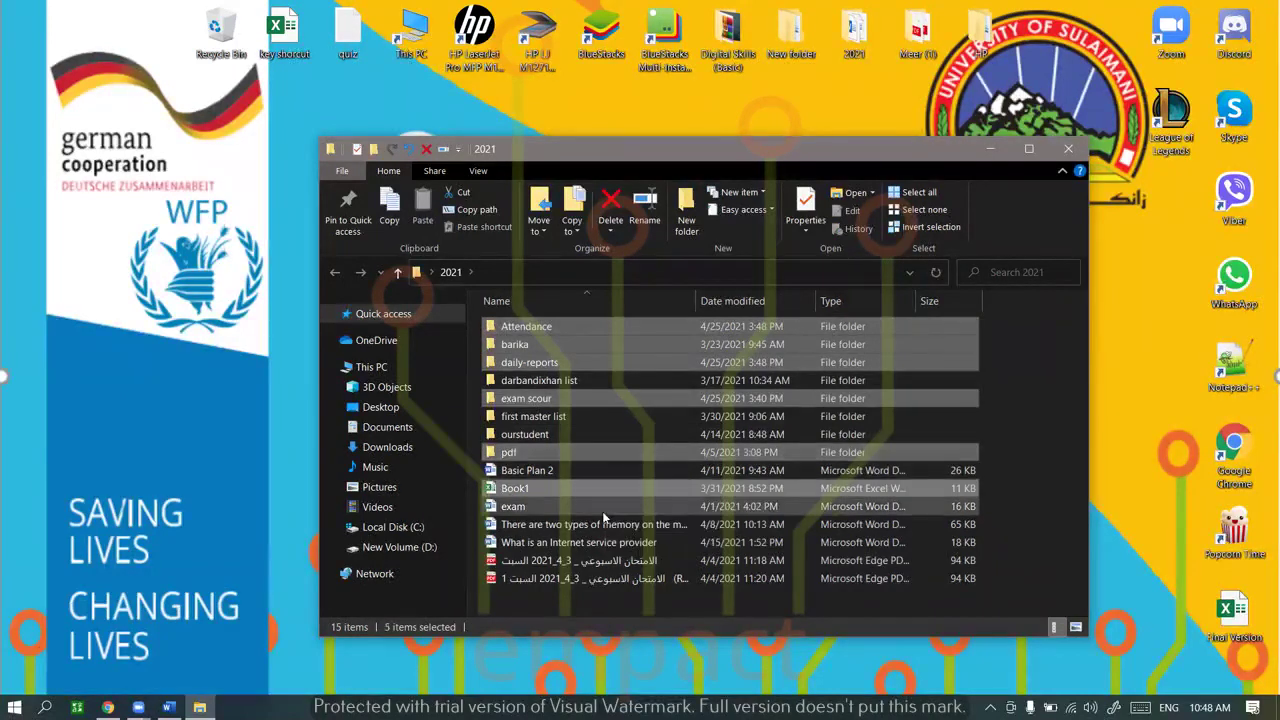
click(998, 435)
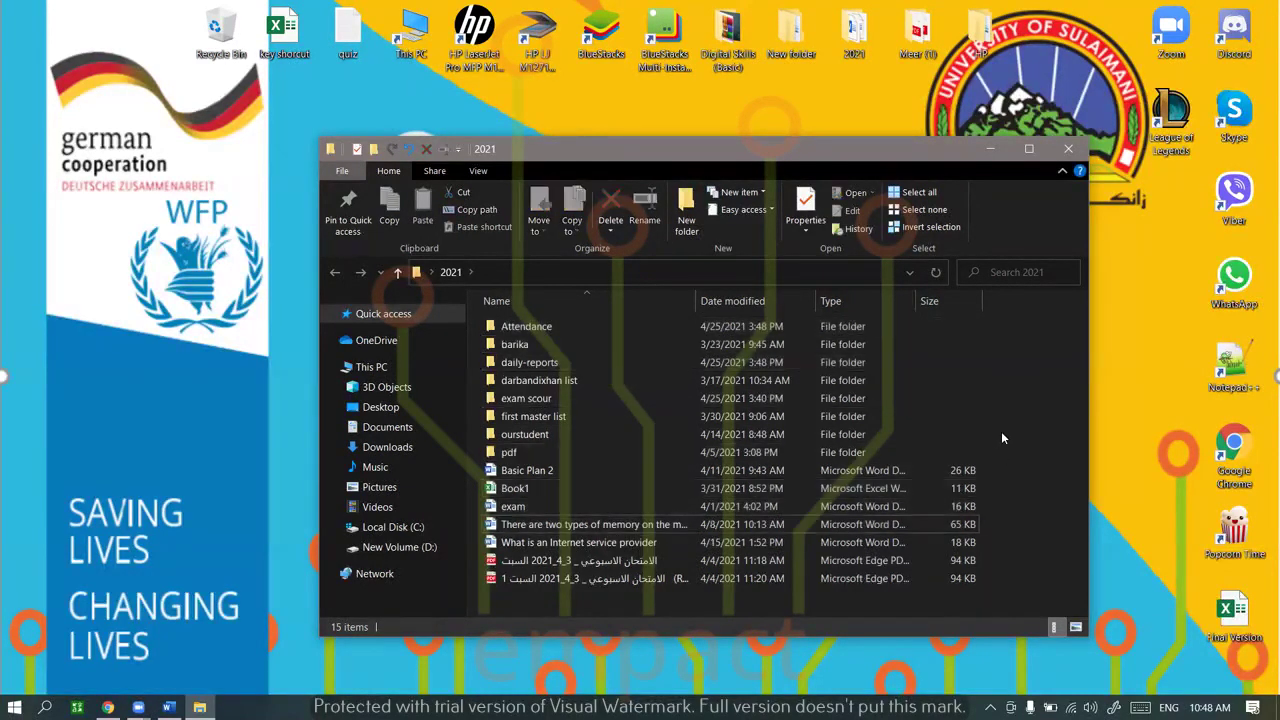
Select the exam scour folder, view its advanced security settings from the sharing commands, and close them without changes
click(431, 174)
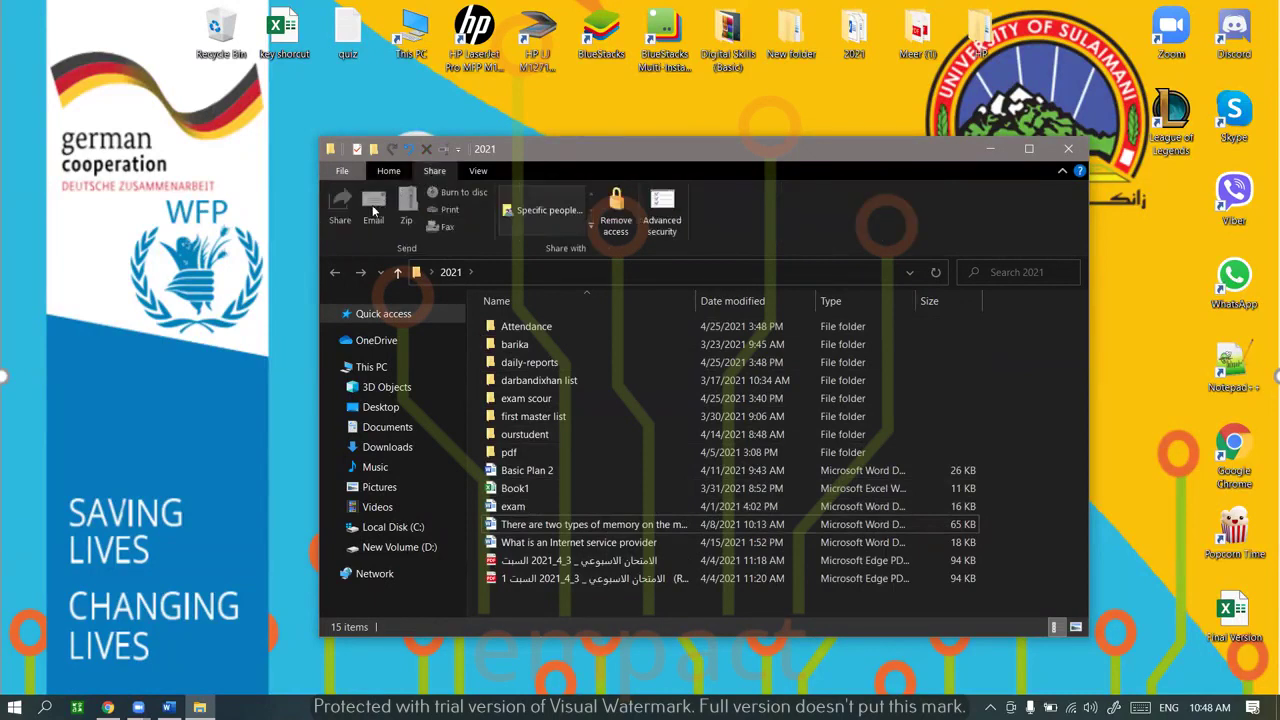
key(e)
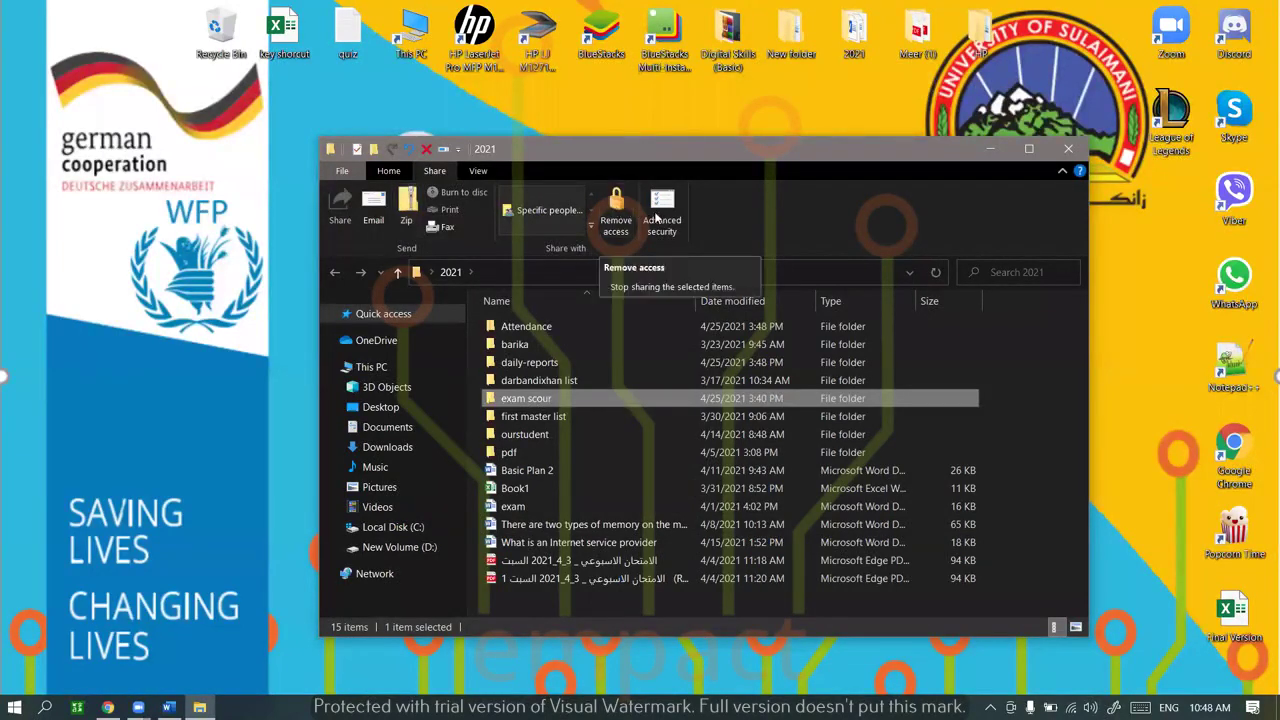
click(684, 224)
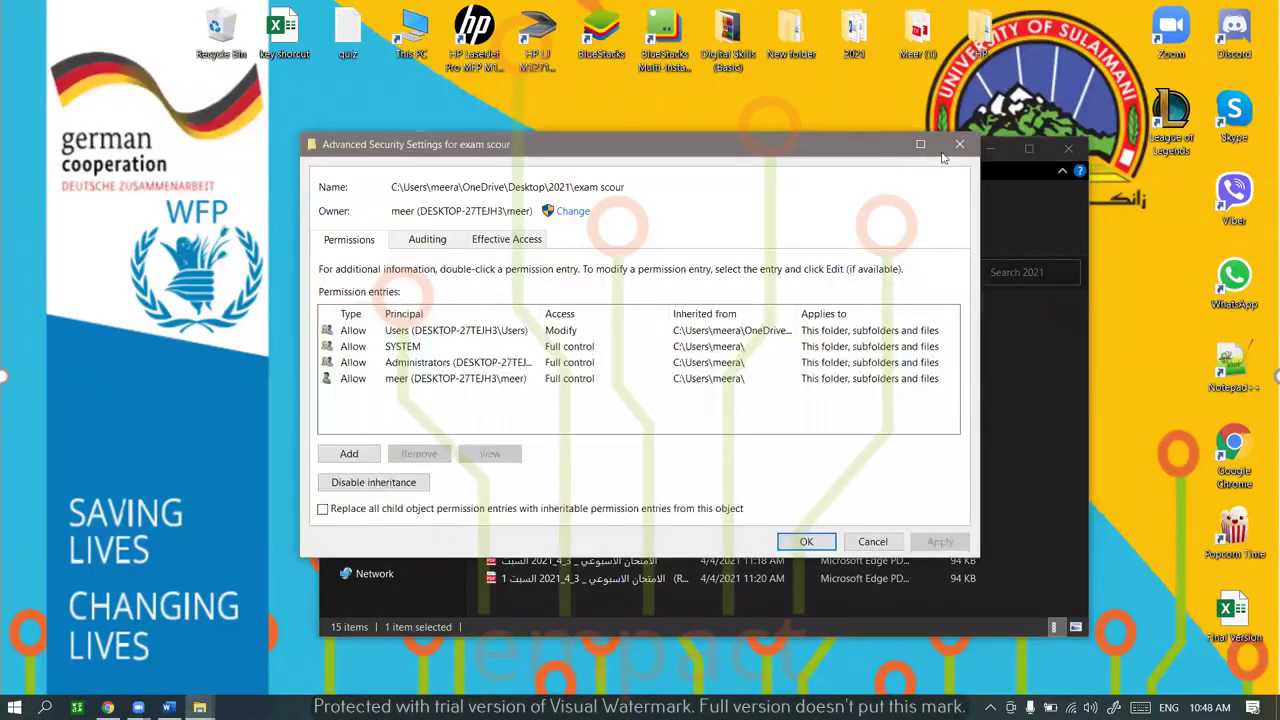
key(Escape)
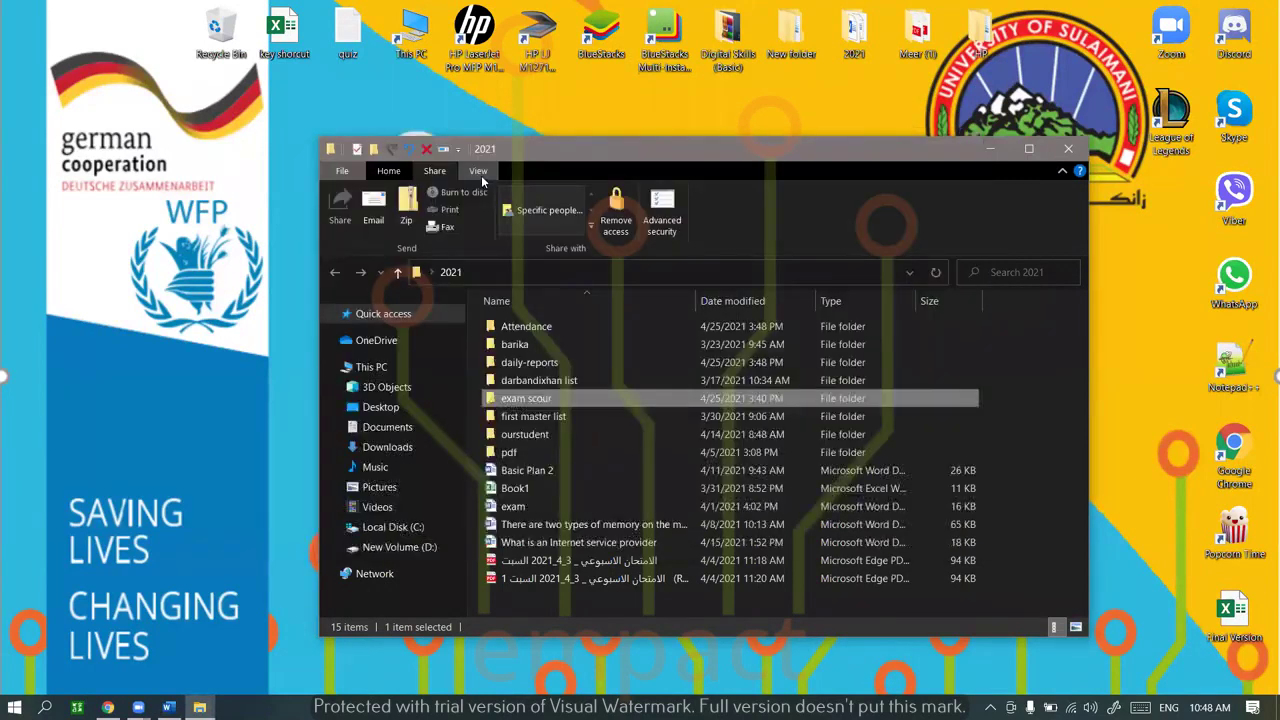
Bring up the folder's view options, hide the navigation pane and show it again
click(476, 170)
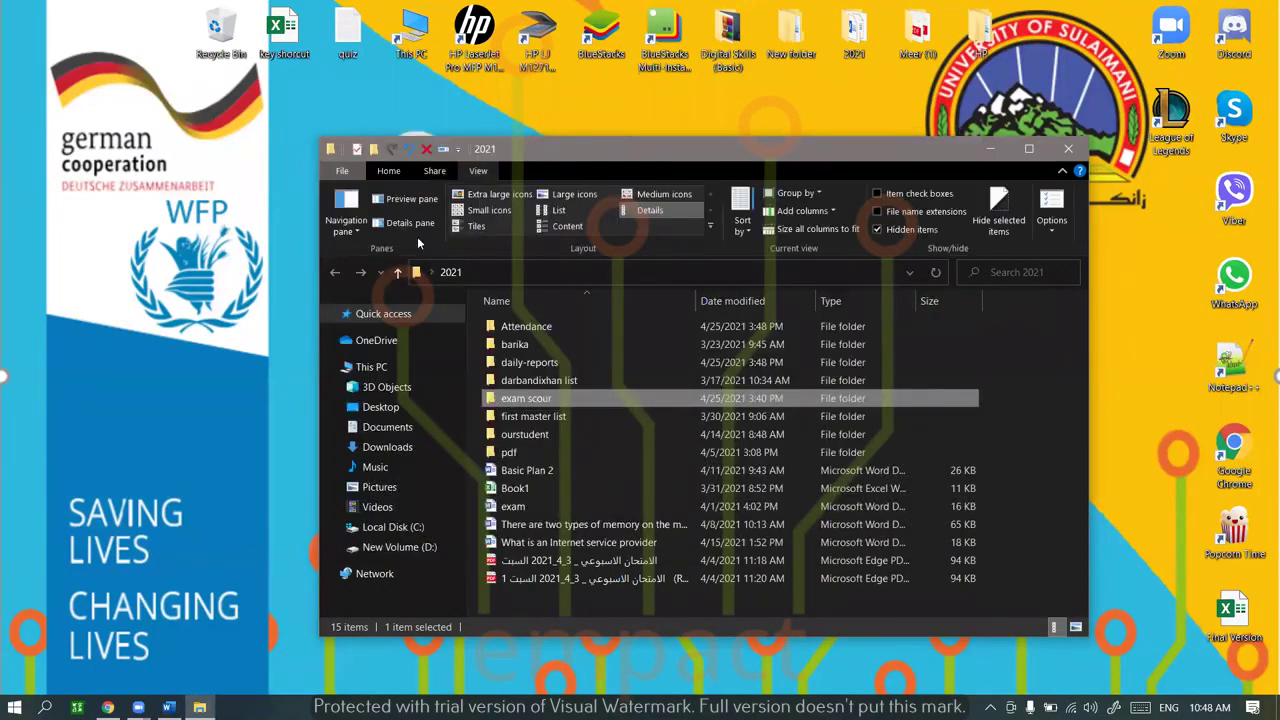
click(436, 171)
click(400, 171)
click(478, 171)
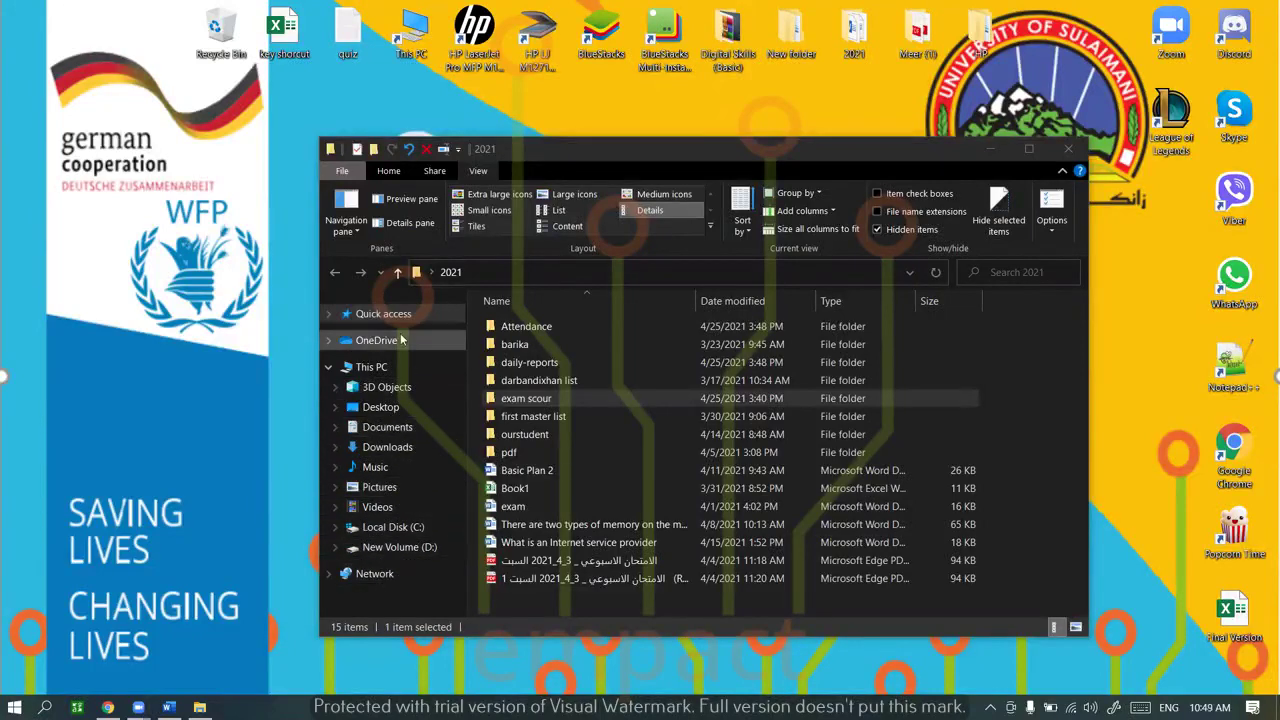
click(360, 213)
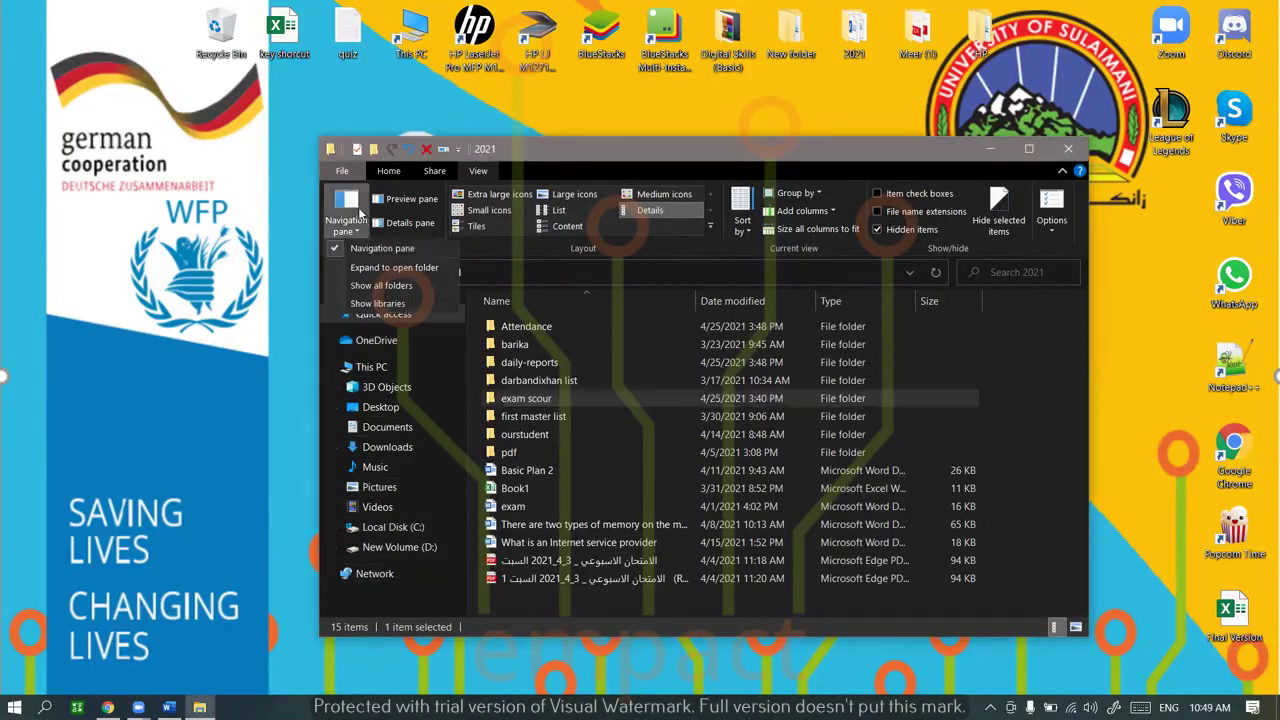
click(354, 250)
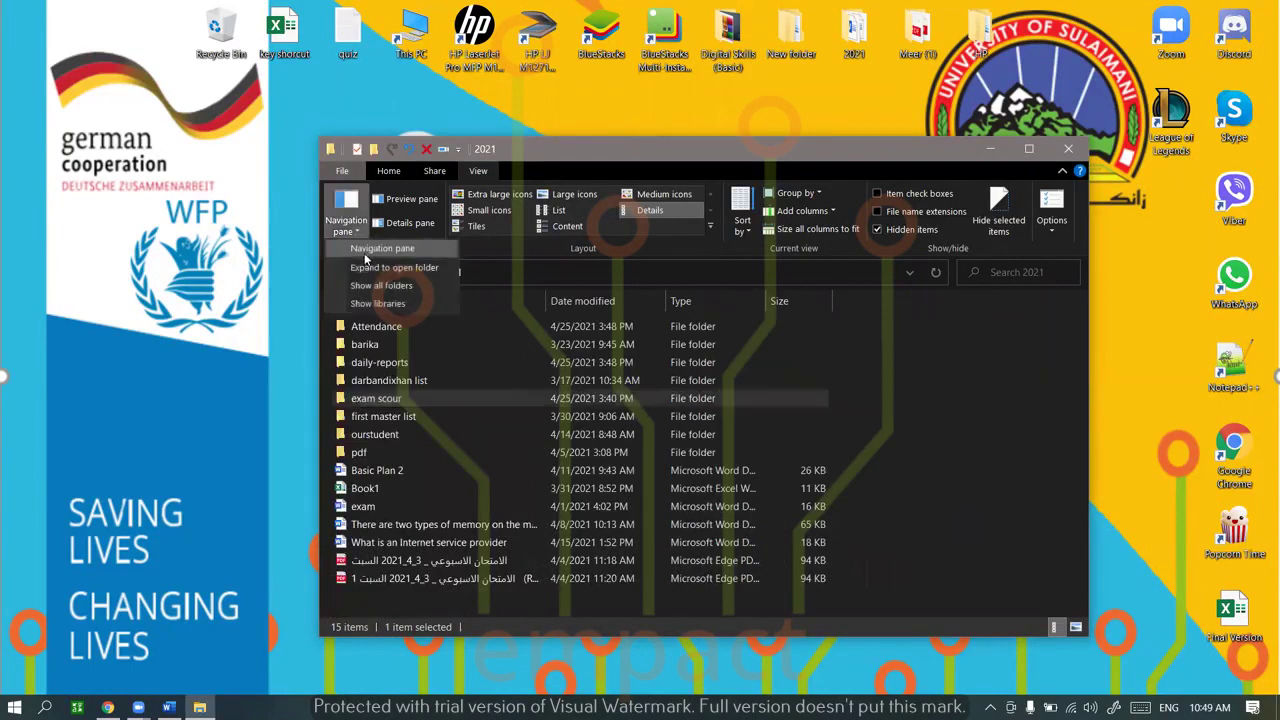
click(360, 250)
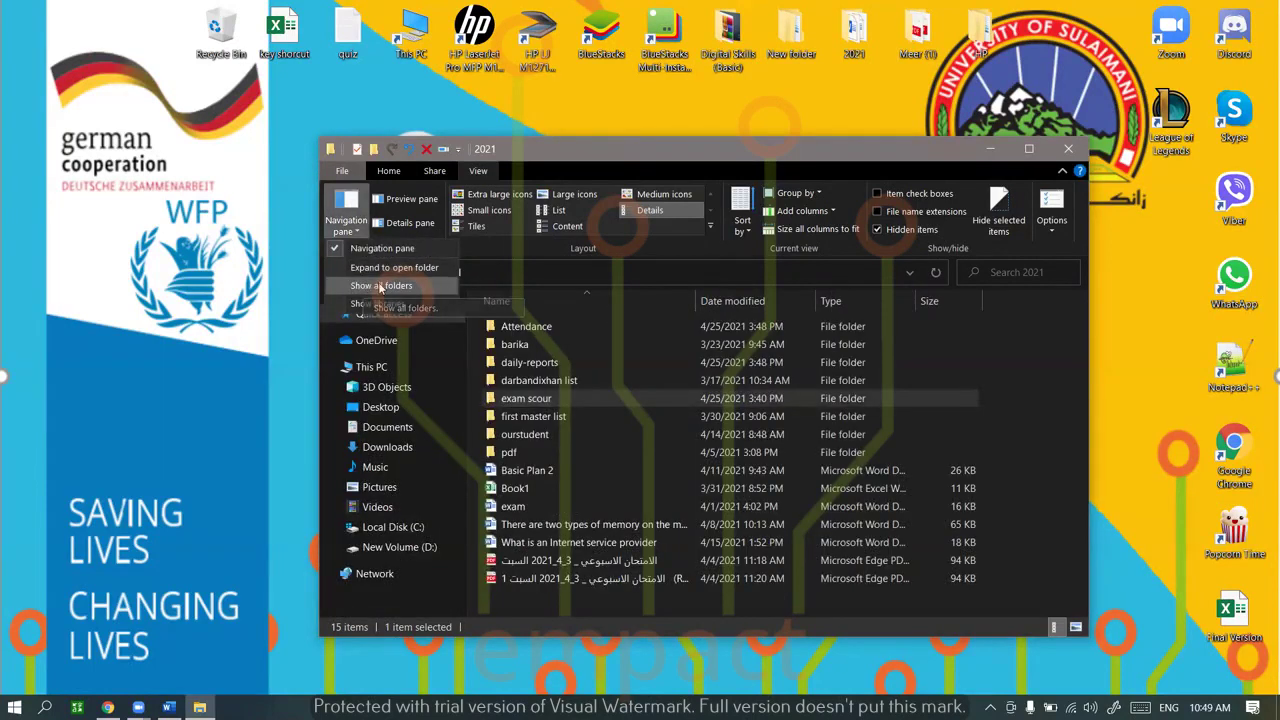
Turn on Show all folders for the navigation pane, and turn it off again
click(365, 287)
click(355, 228)
click(377, 303)
click(345, 225)
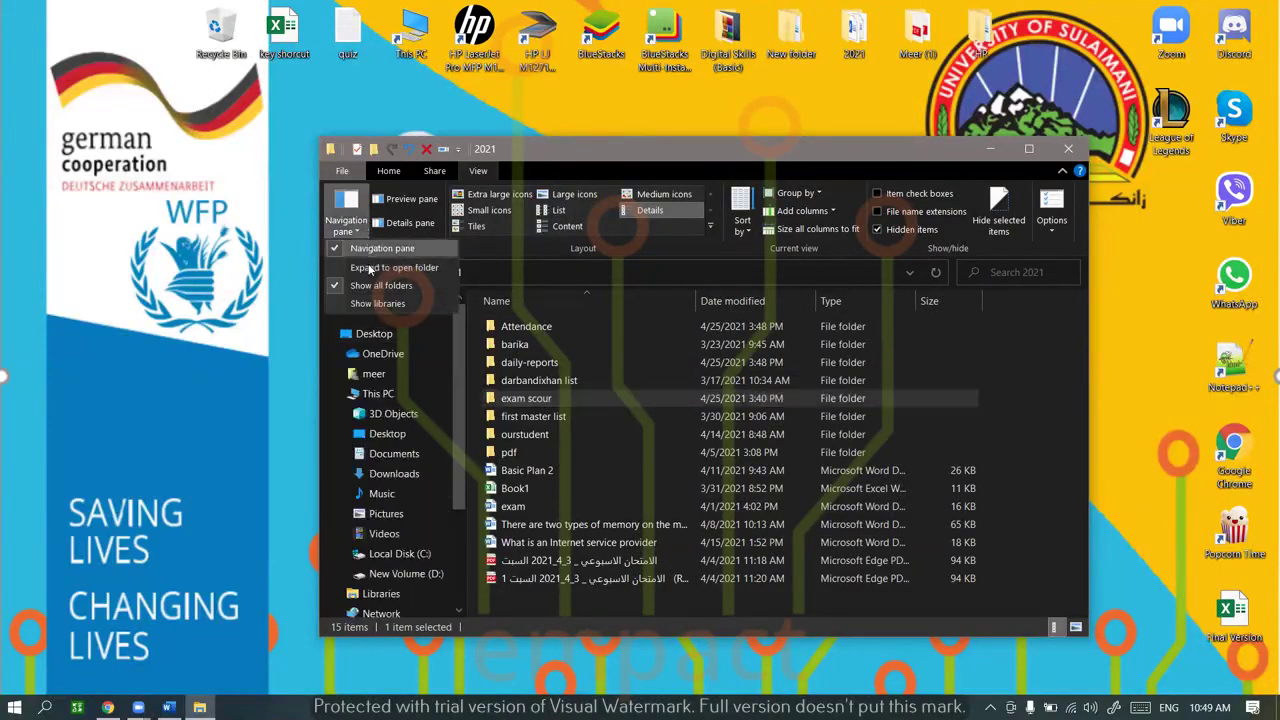
click(372, 286)
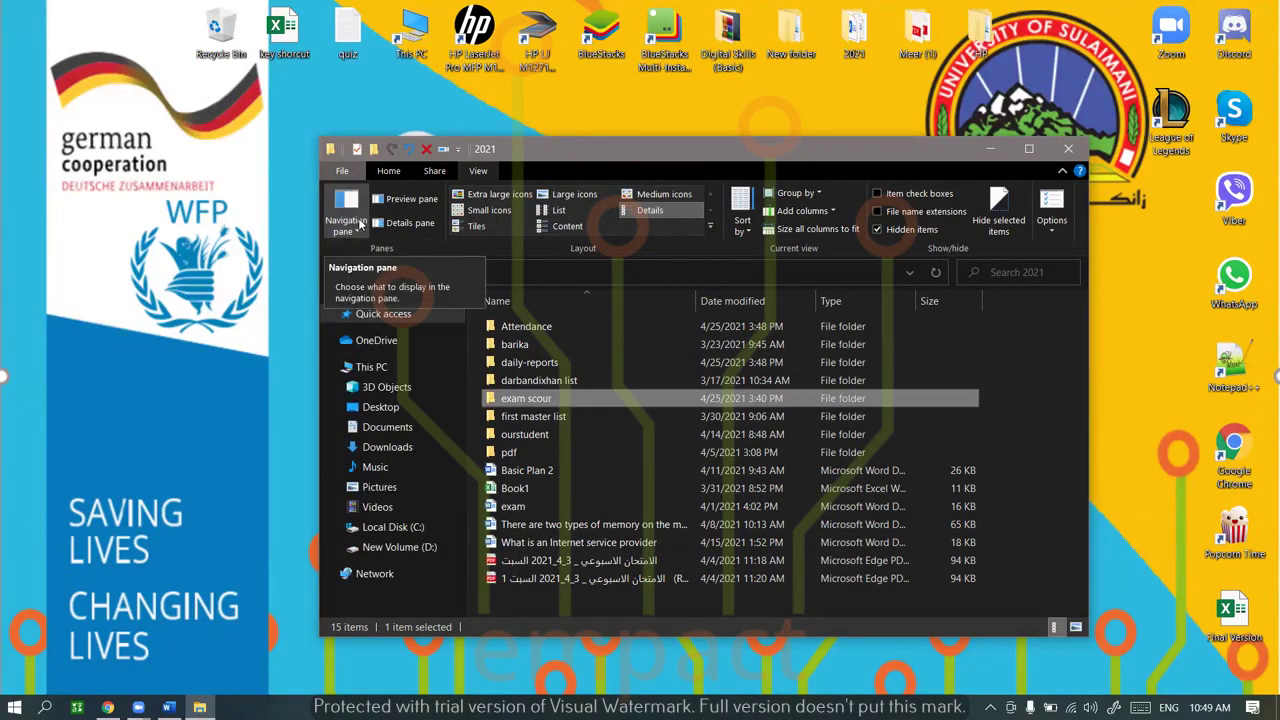
Turn on the preview pane, preview the exam document and the first Arabic-named PDF, and turn the pane off
click(404, 201)
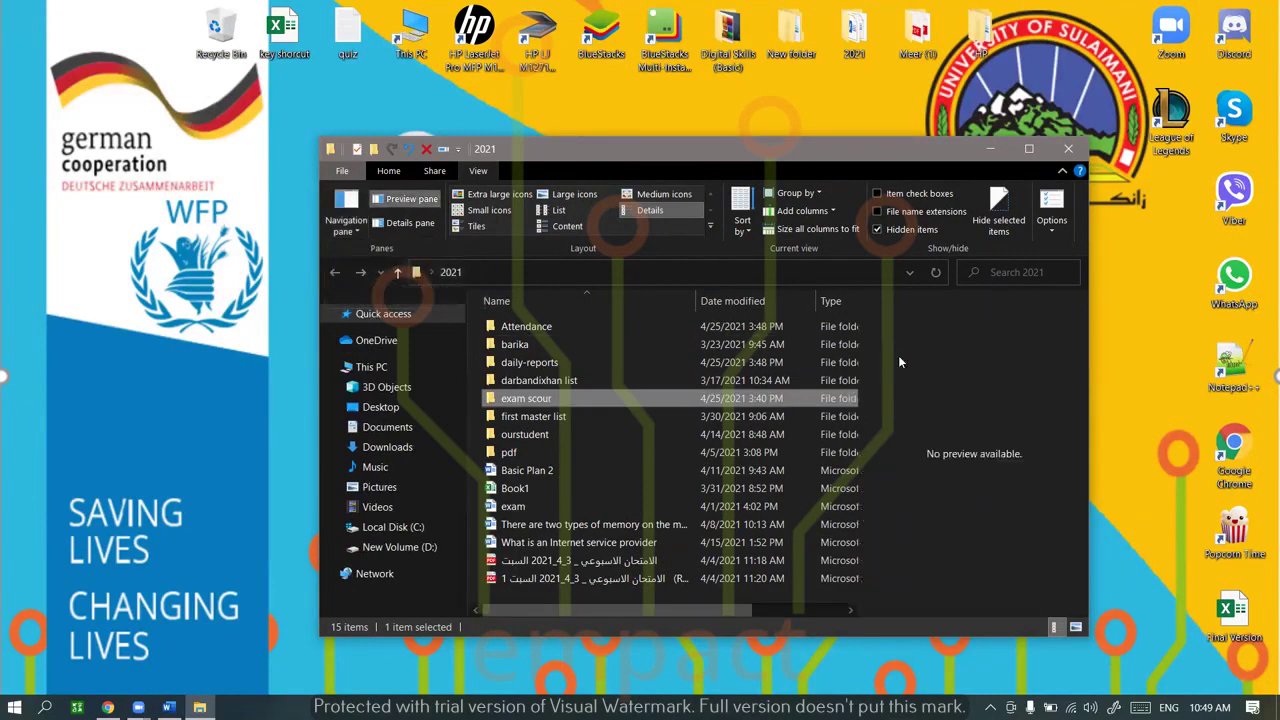
click(578, 502)
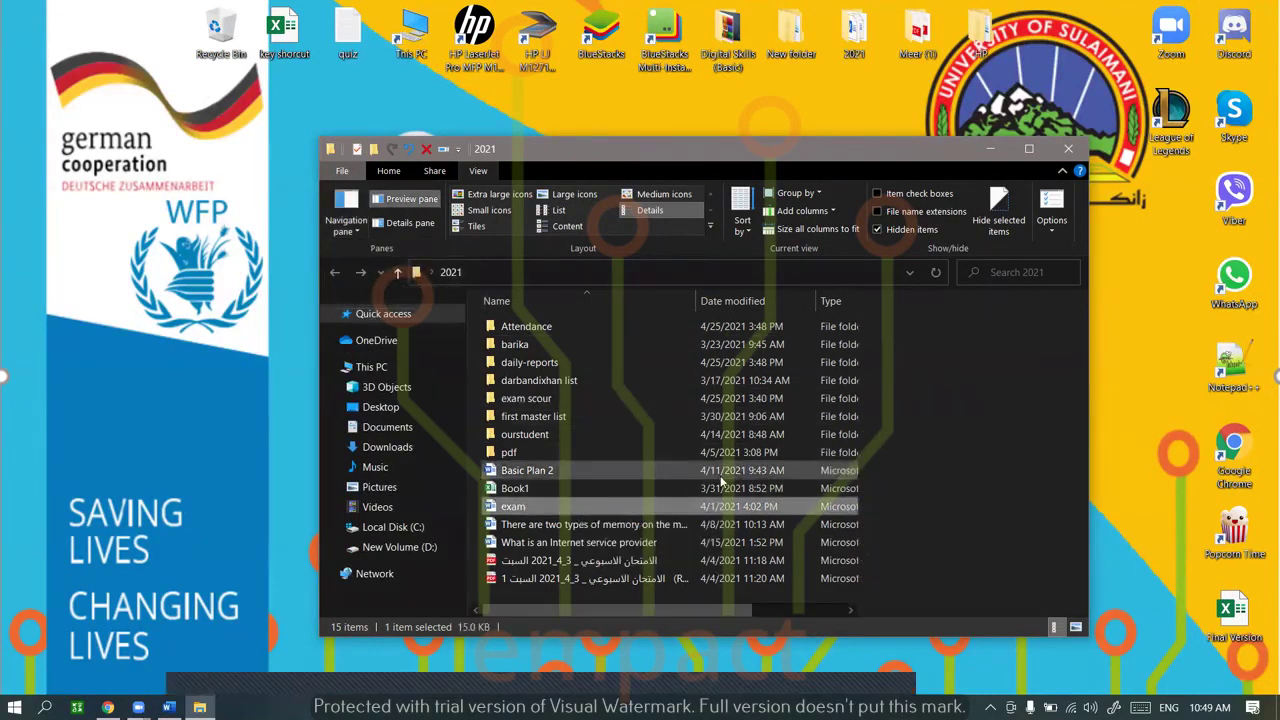
click(720, 560)
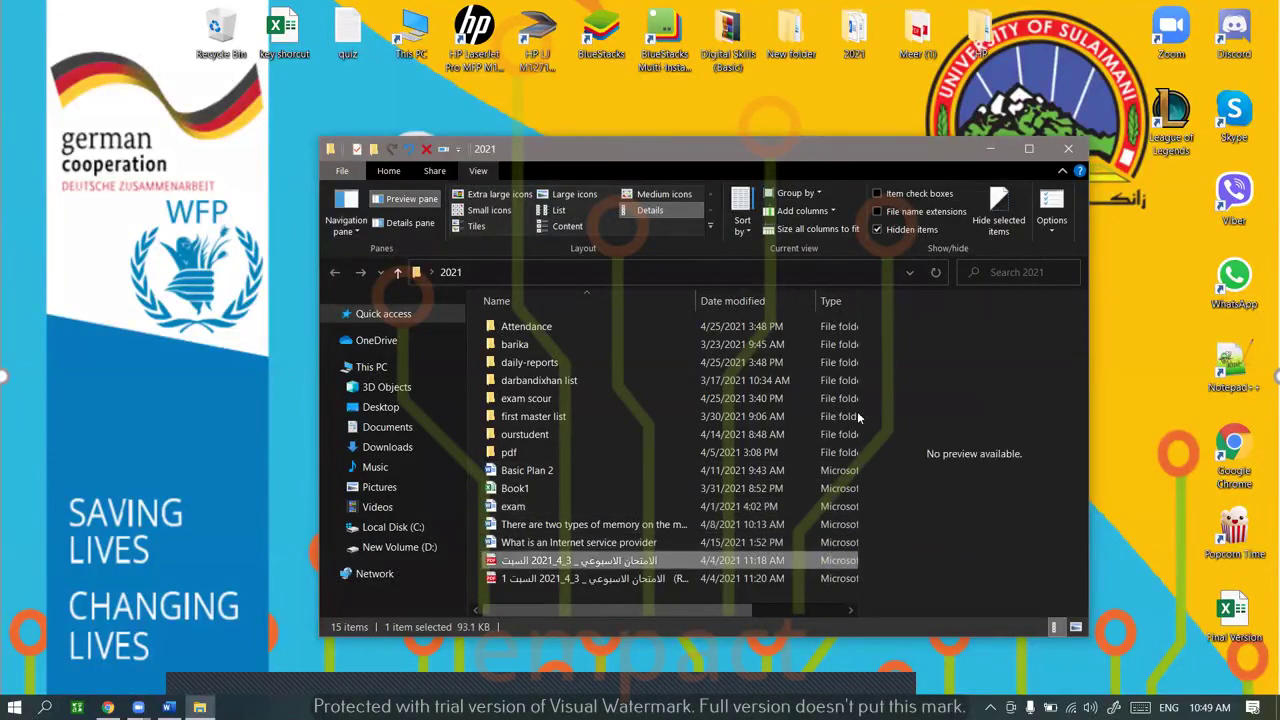
click(420, 202)
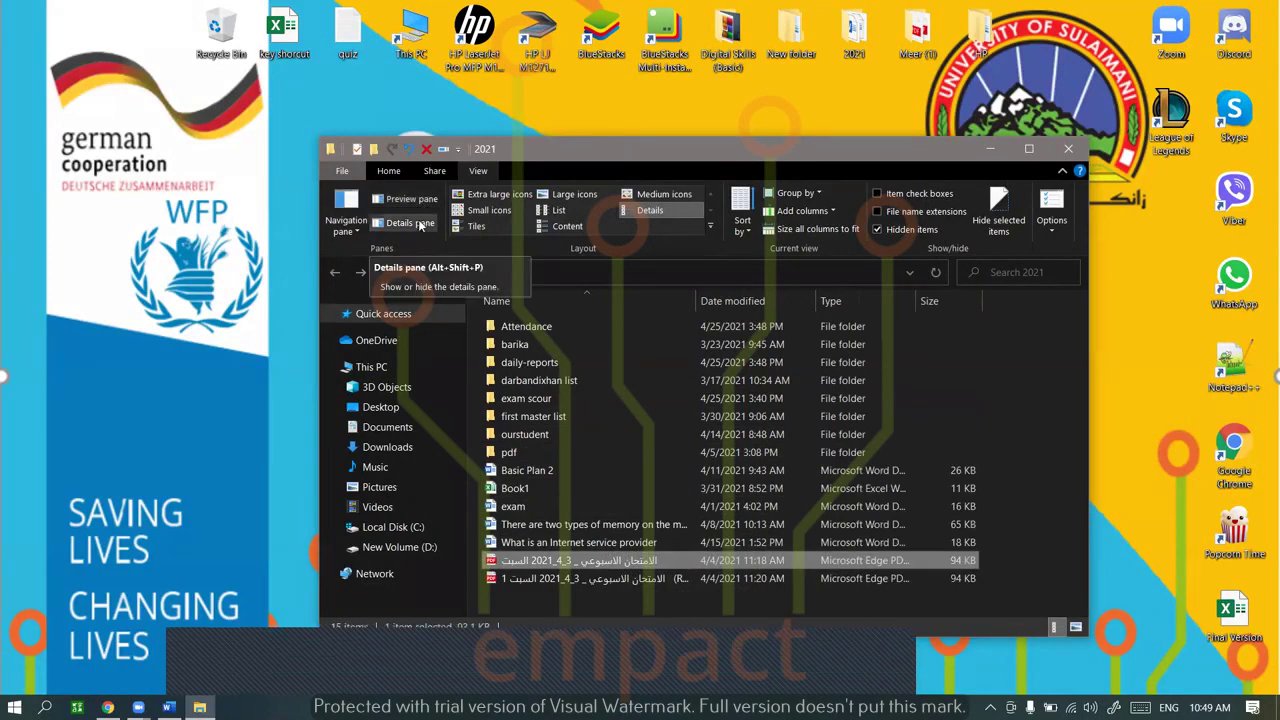
Turn on the details pane, view the details of the darbandixhan list, ourstudent and pdf folders, and turn the pane off
click(420, 223)
click(675, 374)
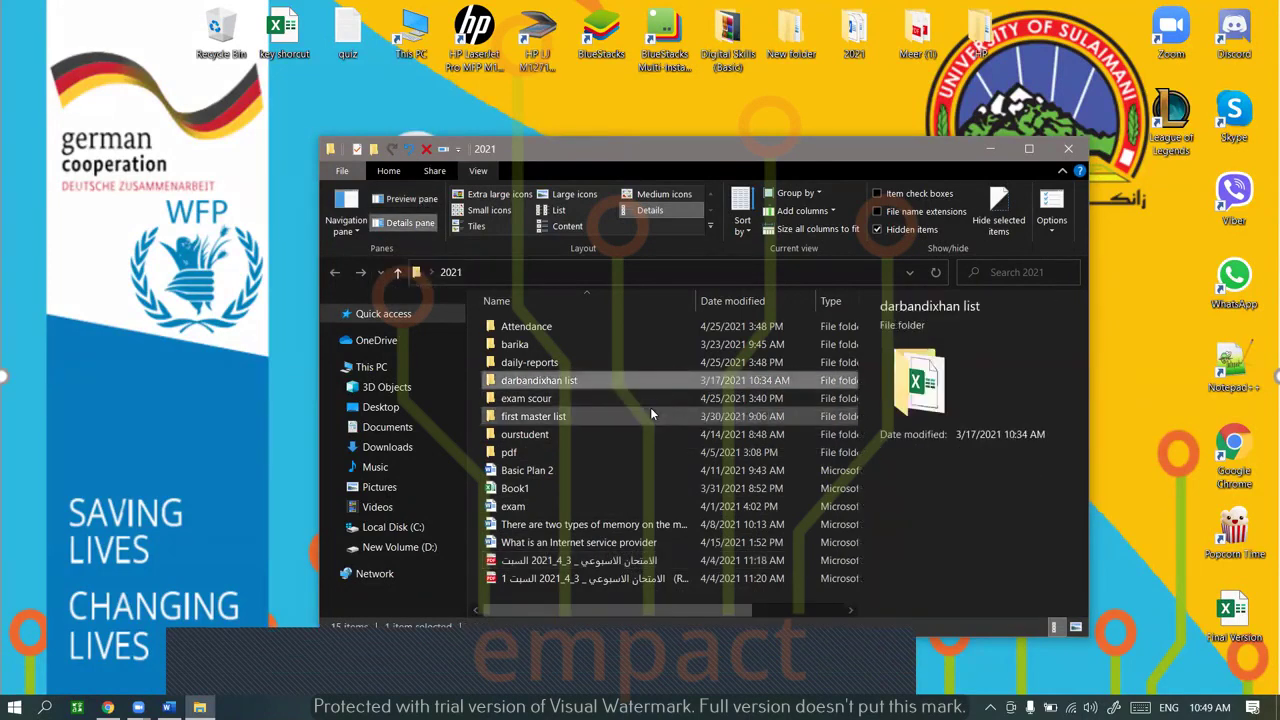
click(650, 414)
click(642, 434)
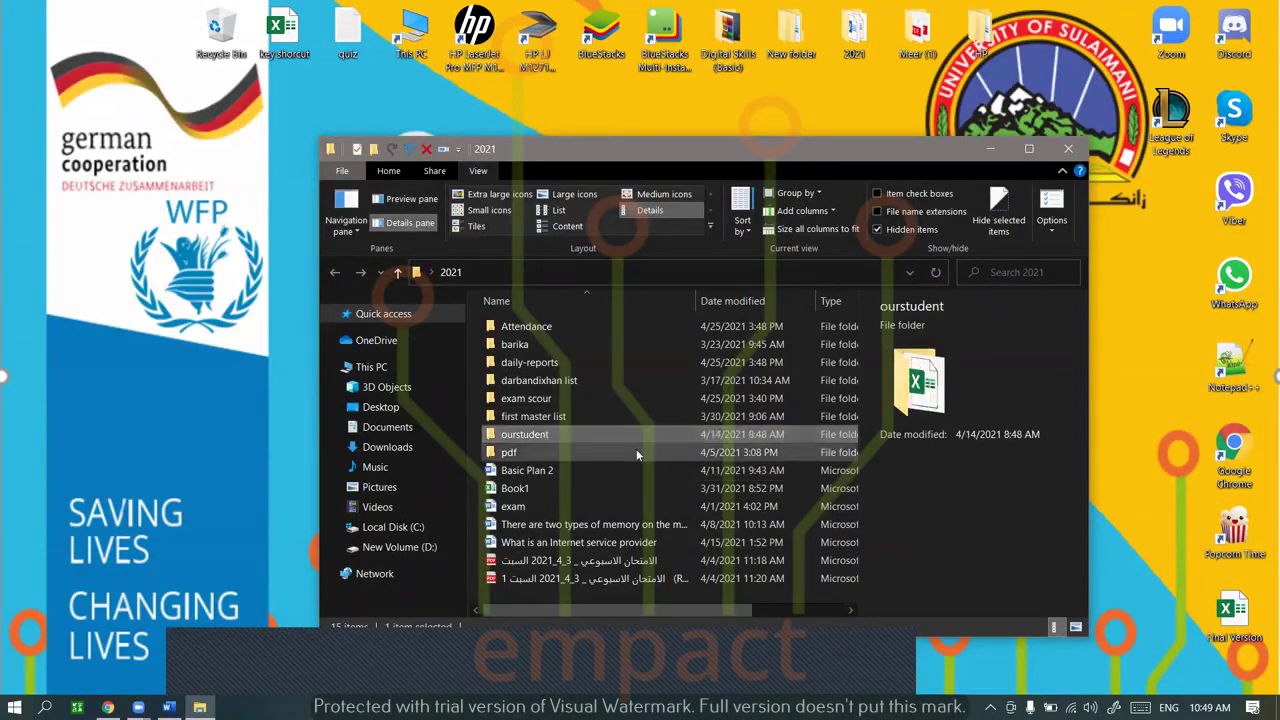
click(636, 452)
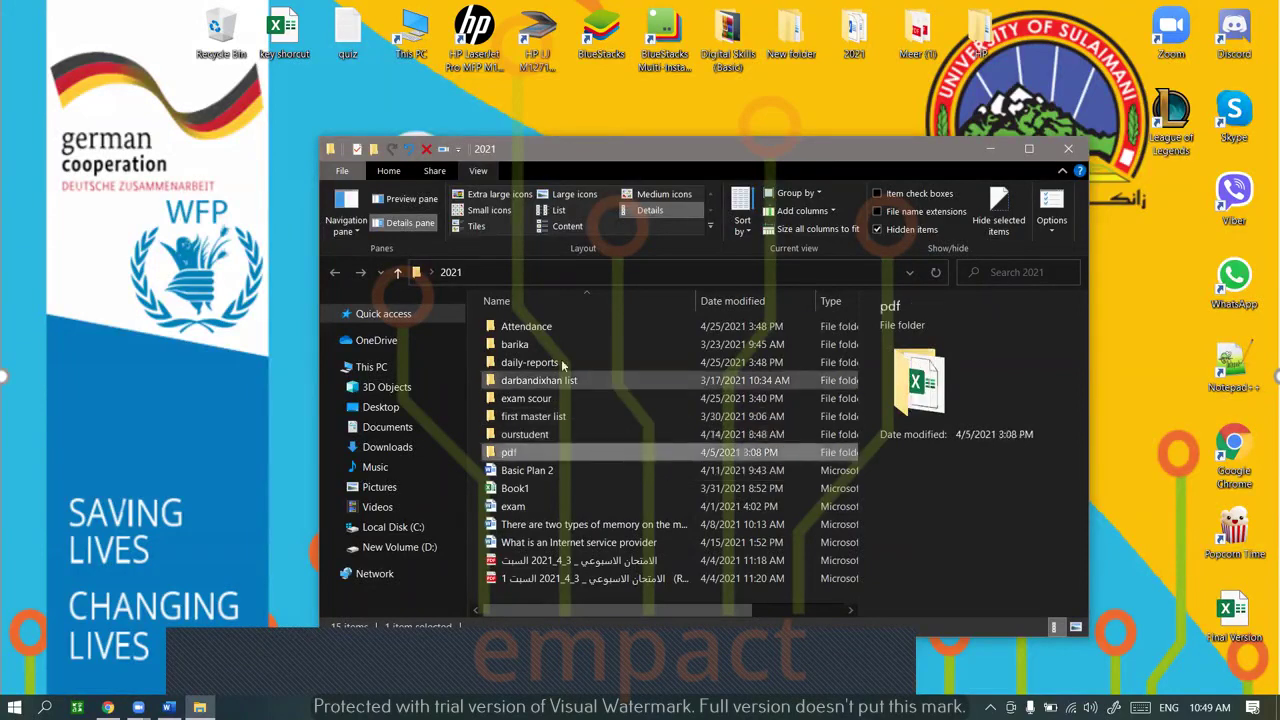
click(418, 230)
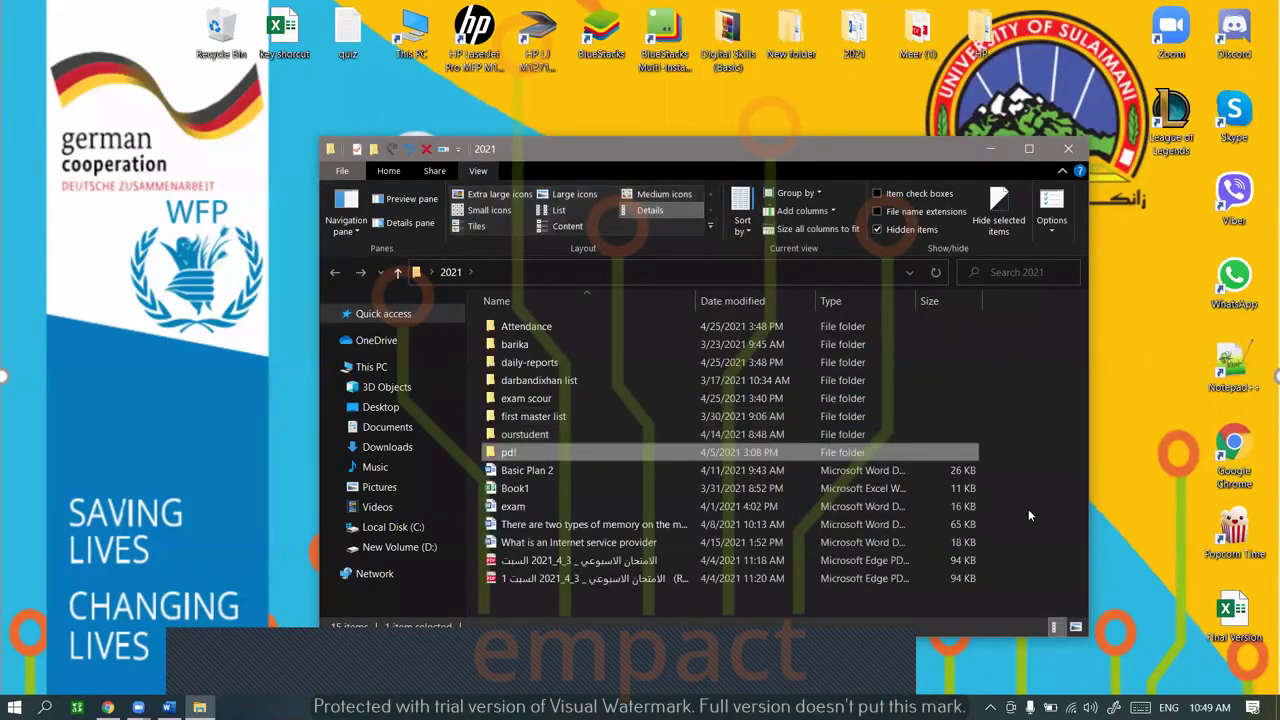
Display the 2021 folder's items as large thumbnails, and switch back to the details layout
click(400, 170)
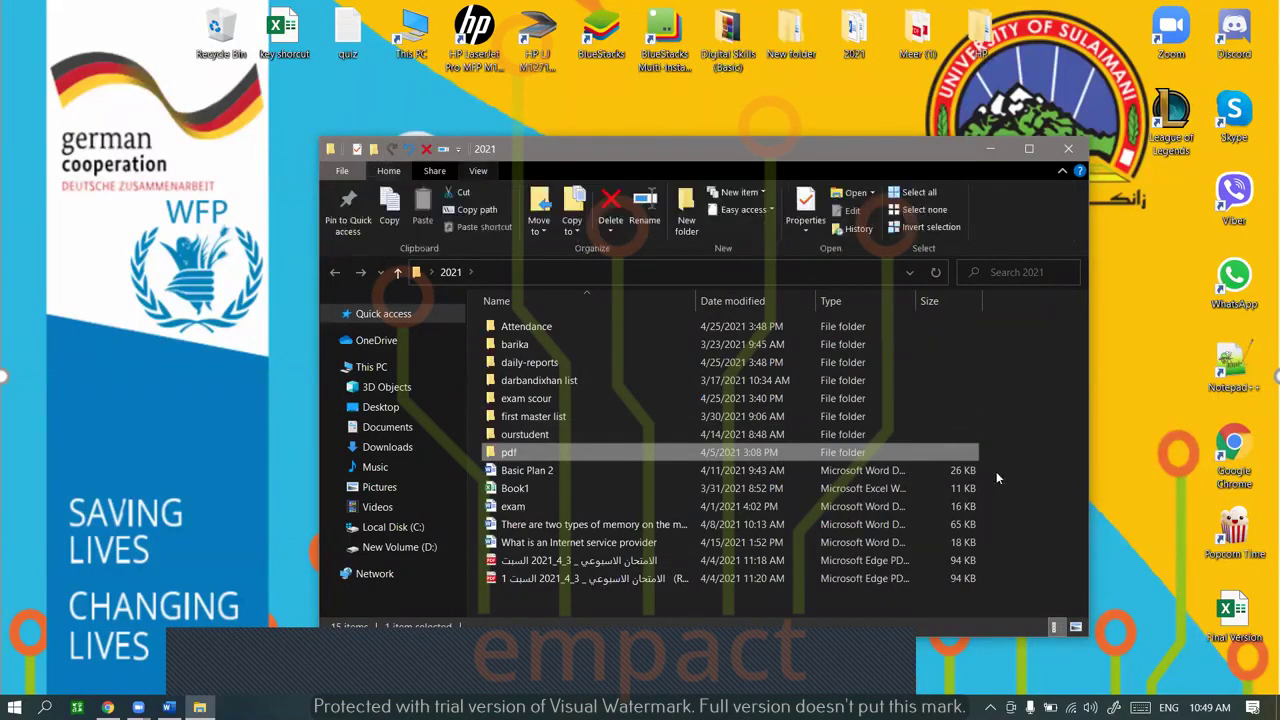
click(1066, 629)
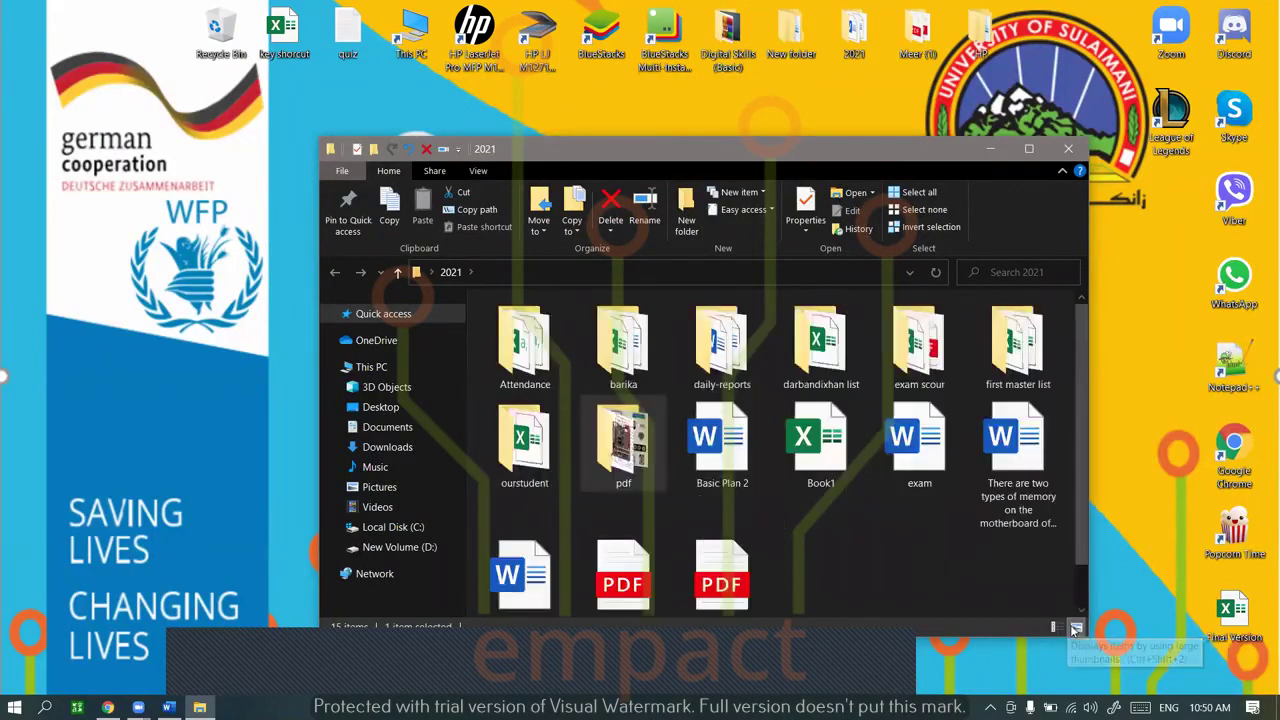
click(1054, 627)
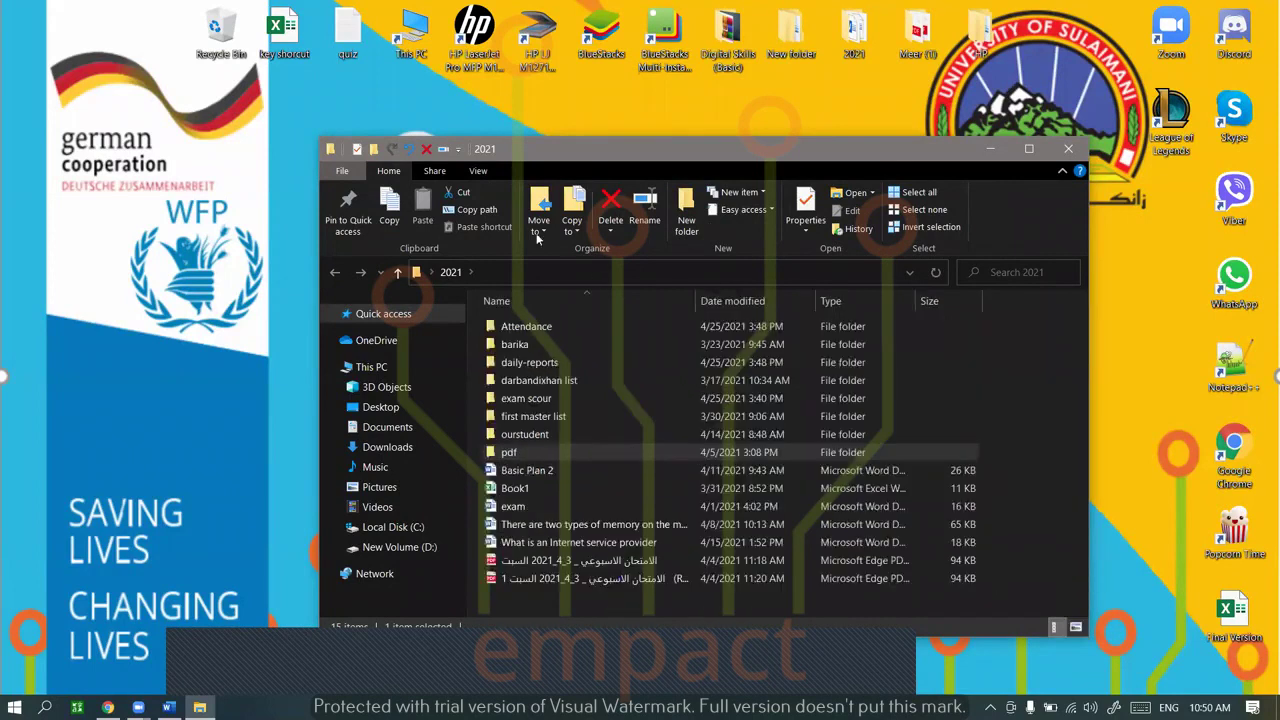
Look through the folder's sorting and grouping options without choosing any of them
click(478, 171)
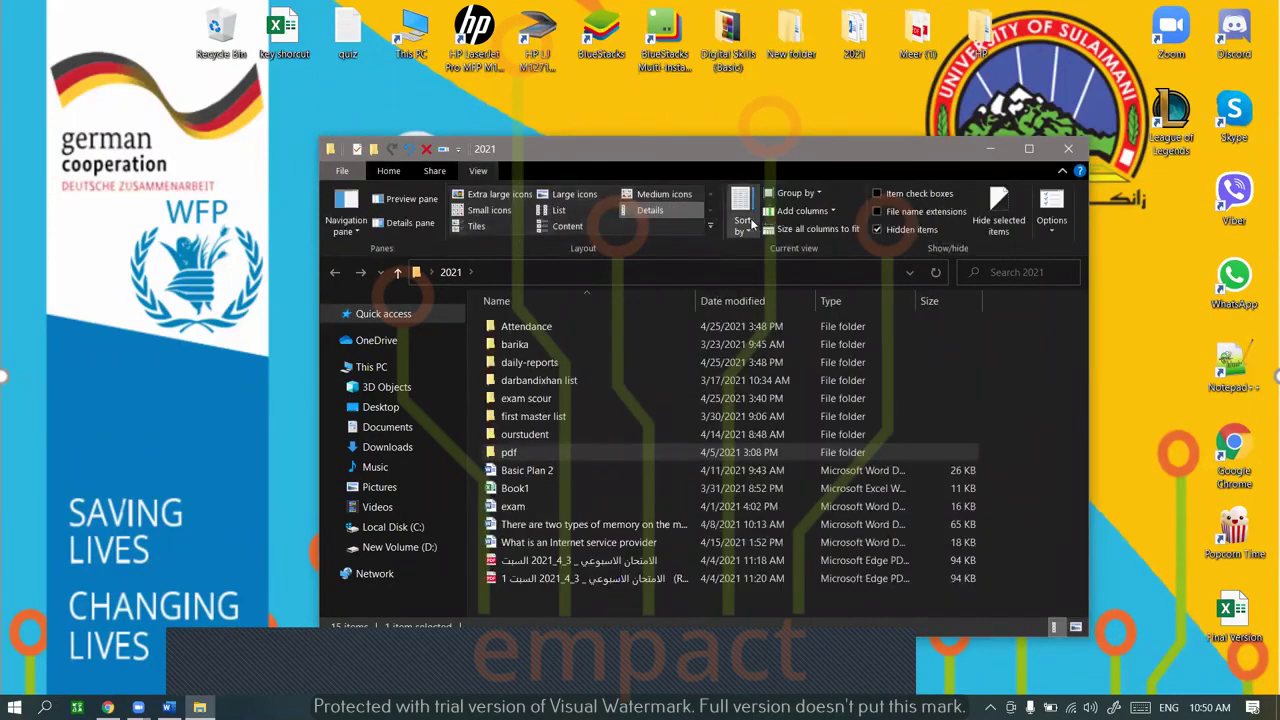
click(750, 222)
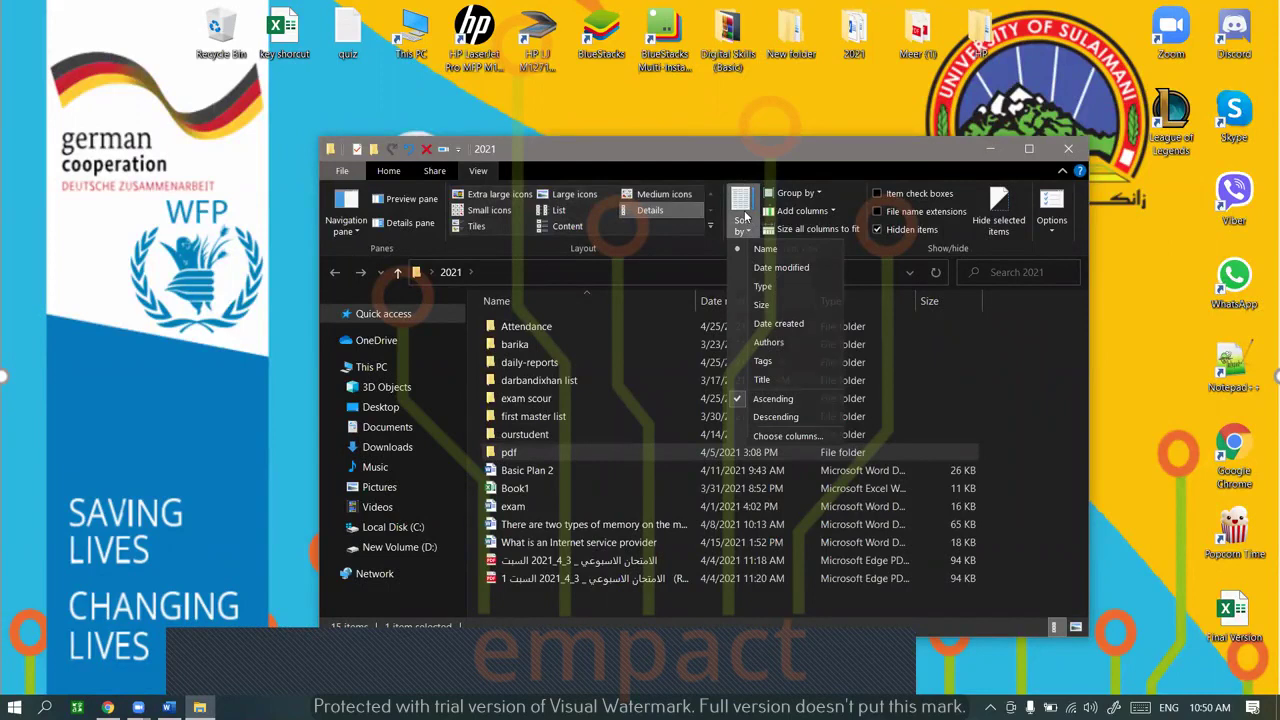
click(740, 245)
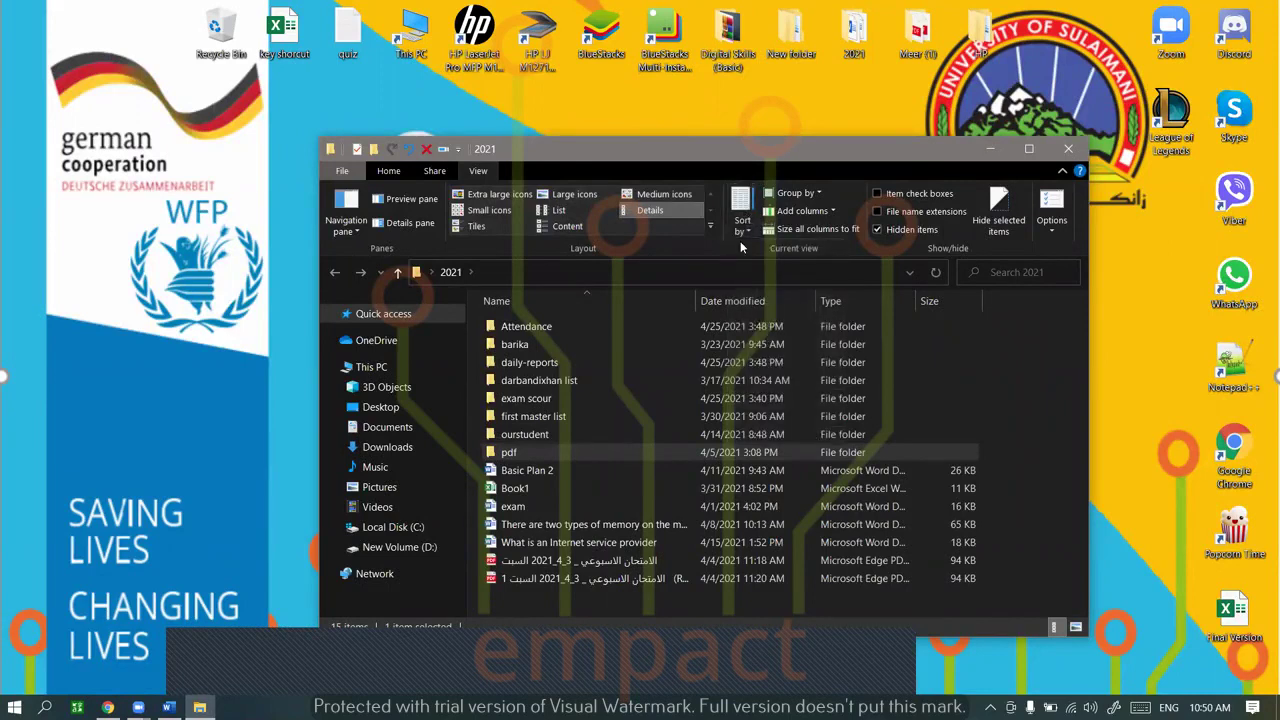
click(741, 226)
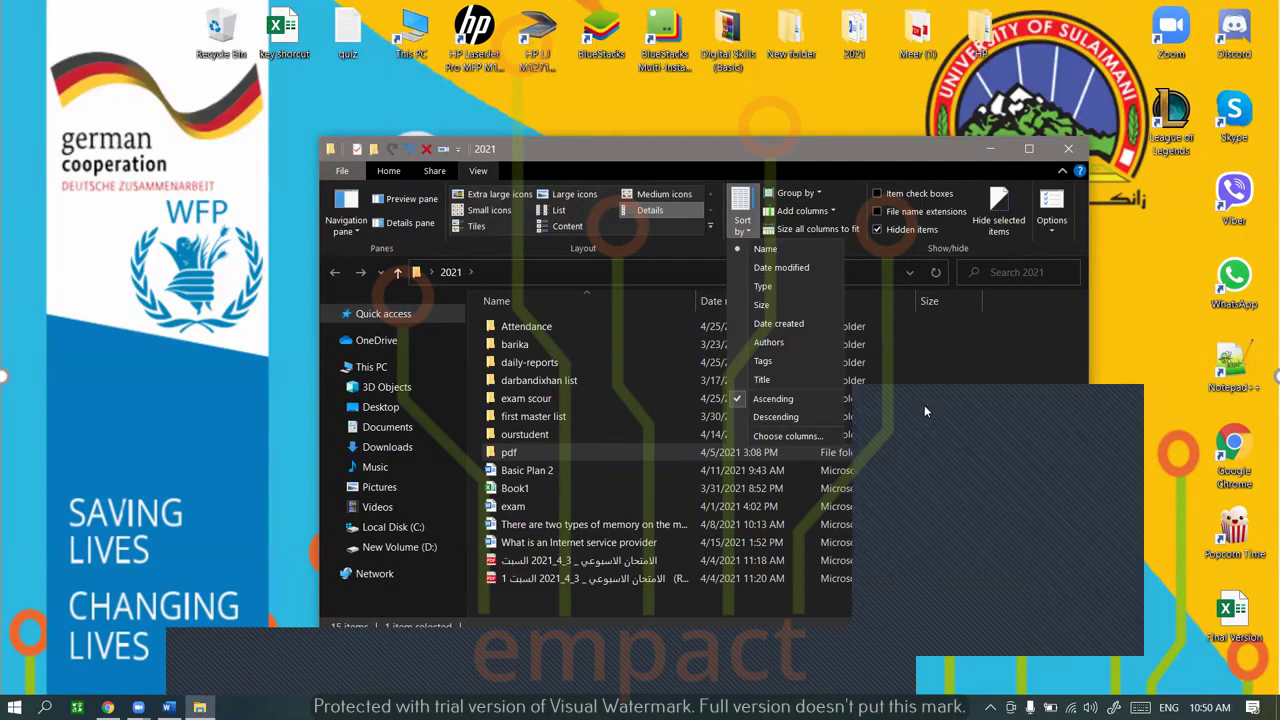
click(704, 201)
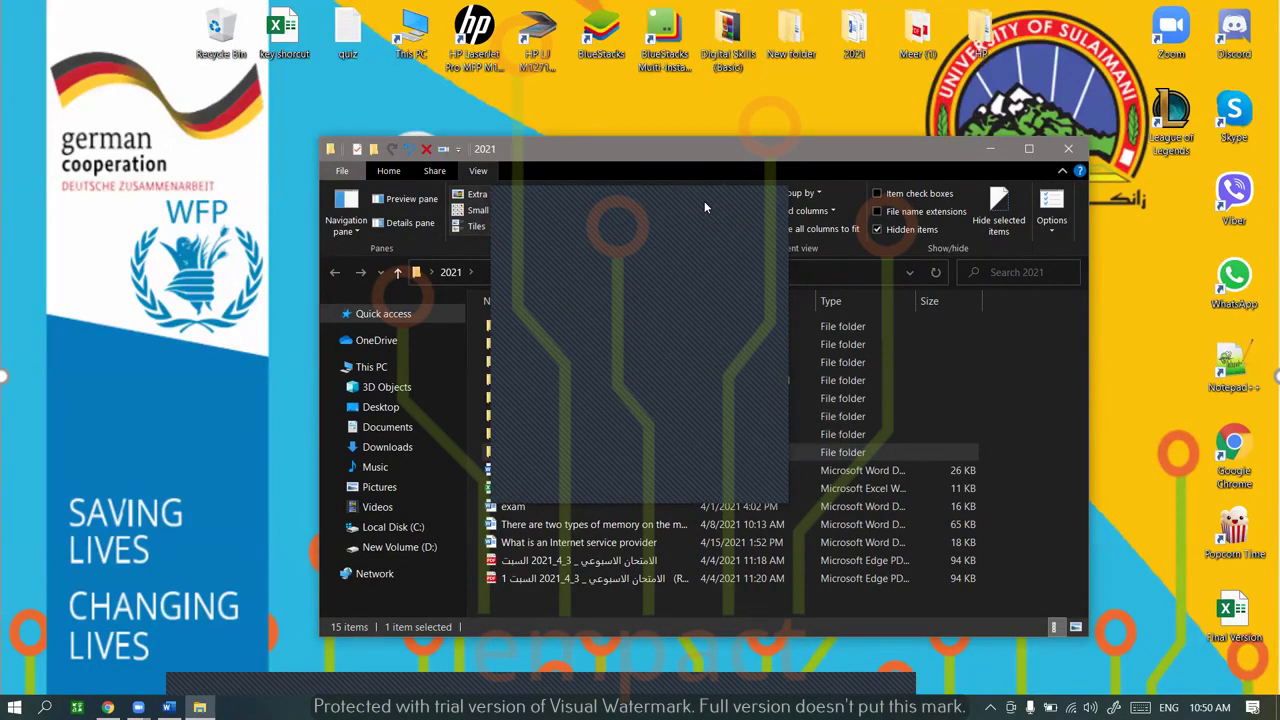
click(704, 201)
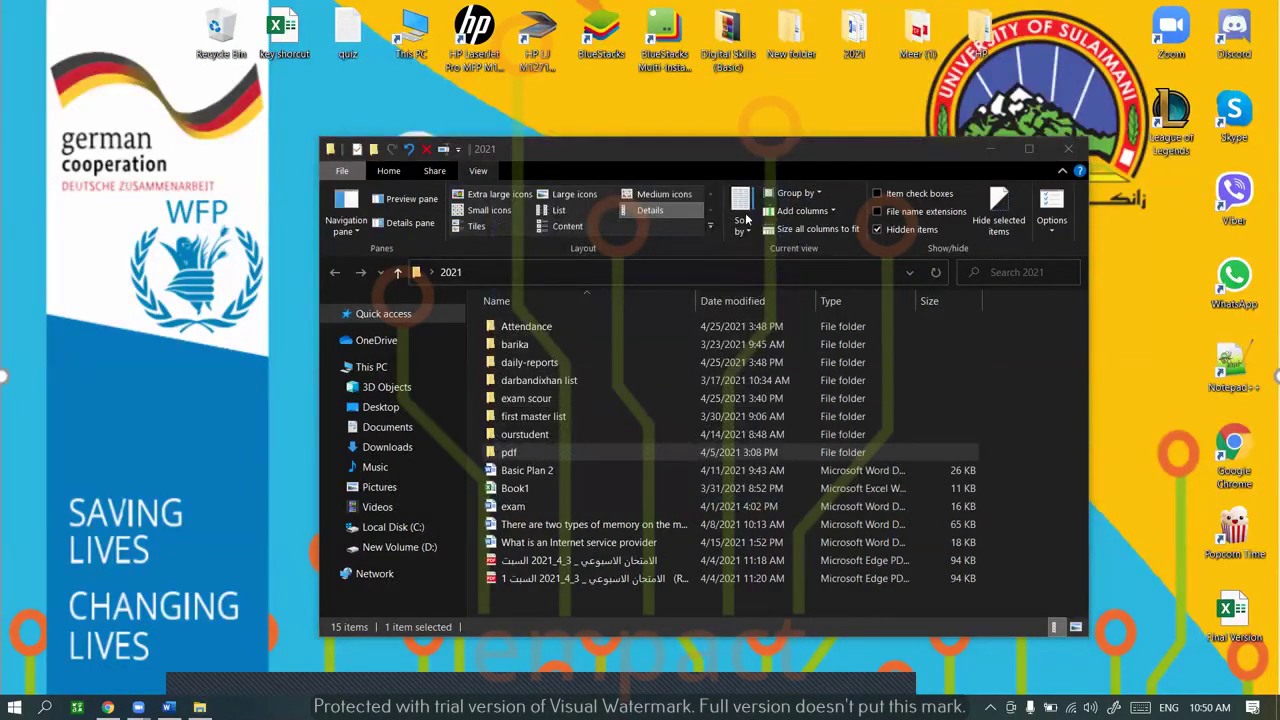
click(812, 193)
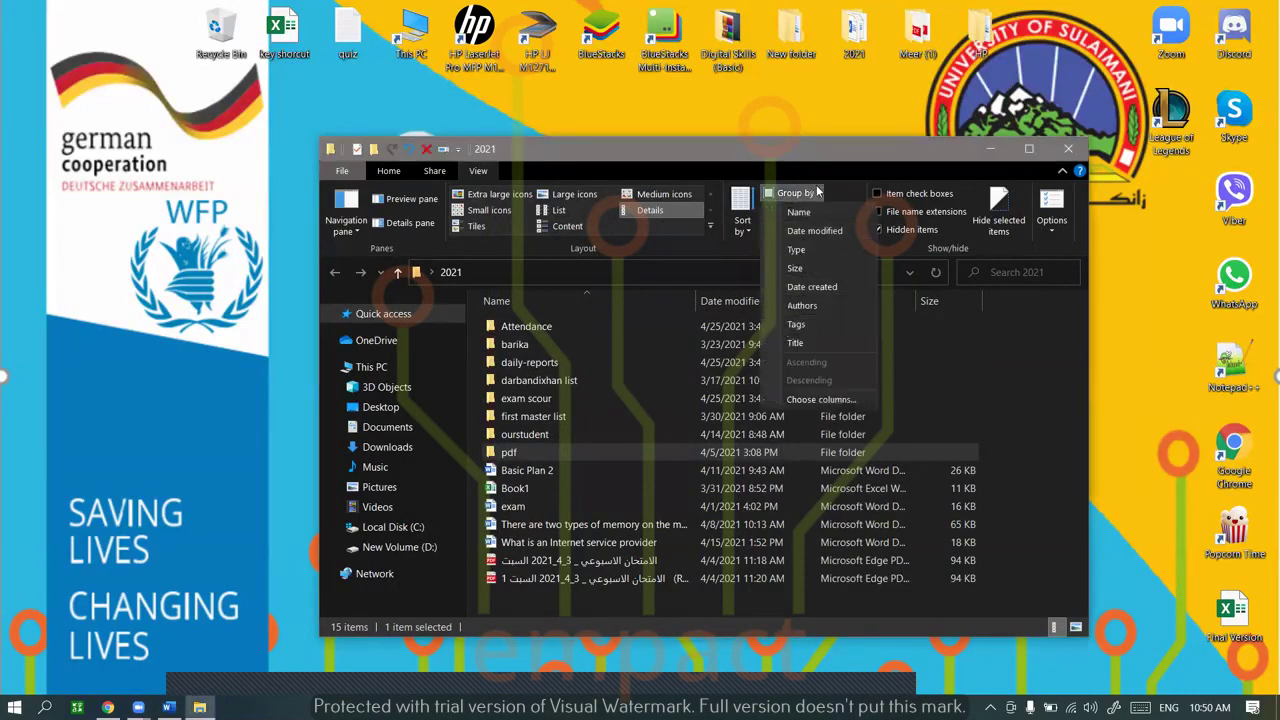
click(816, 192)
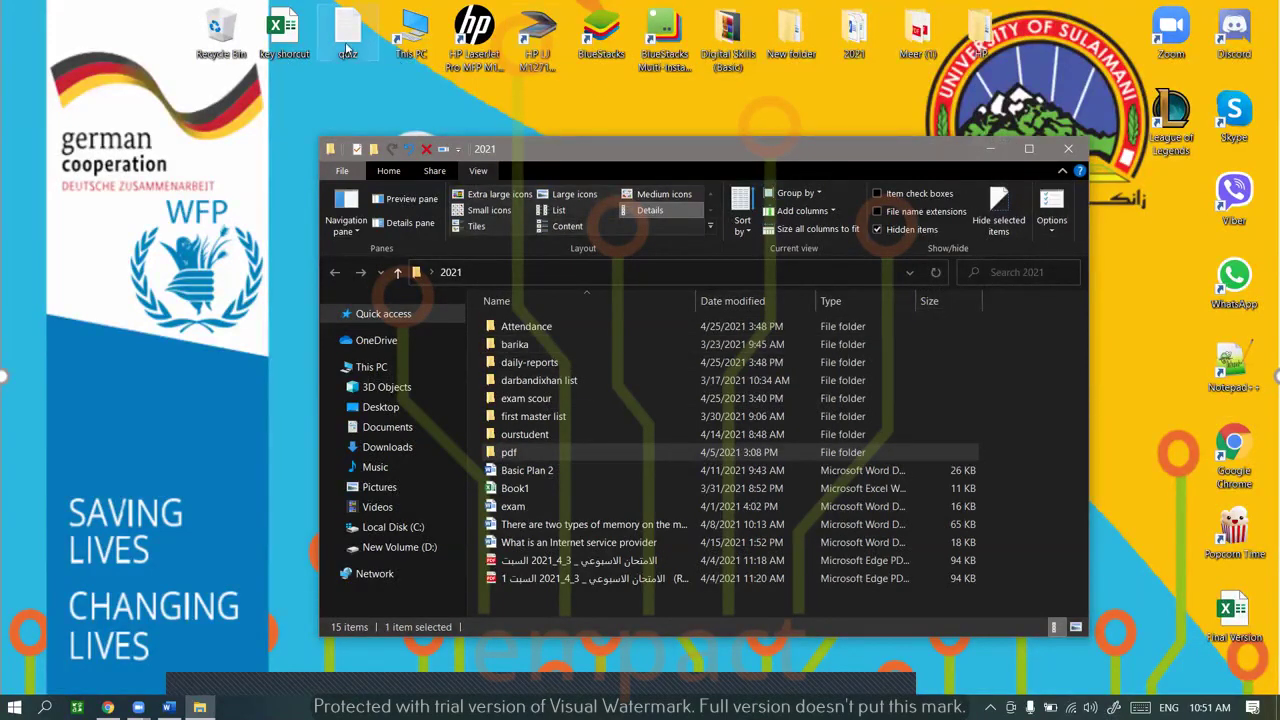
Open New folder from the desktop and set its R-LINK subfolder to hidden, including subfolders and files
double_click(790, 35)
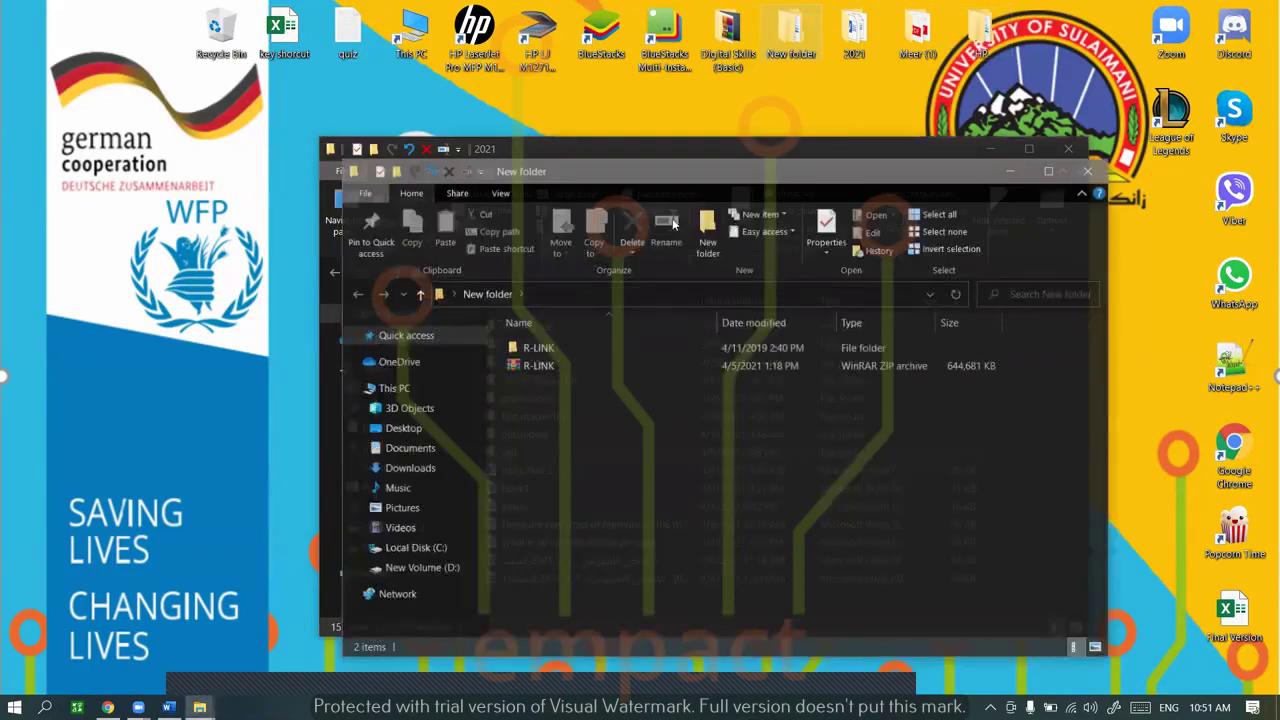
click(587, 346)
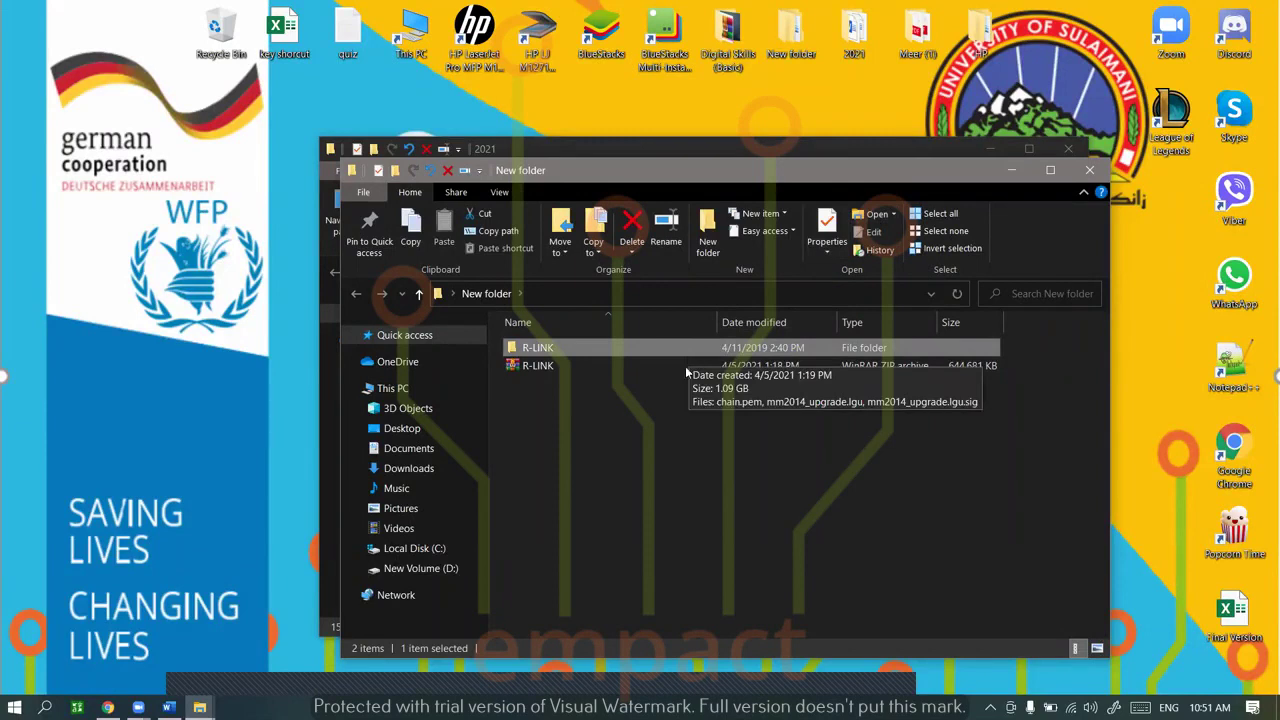
right_click(634, 347)
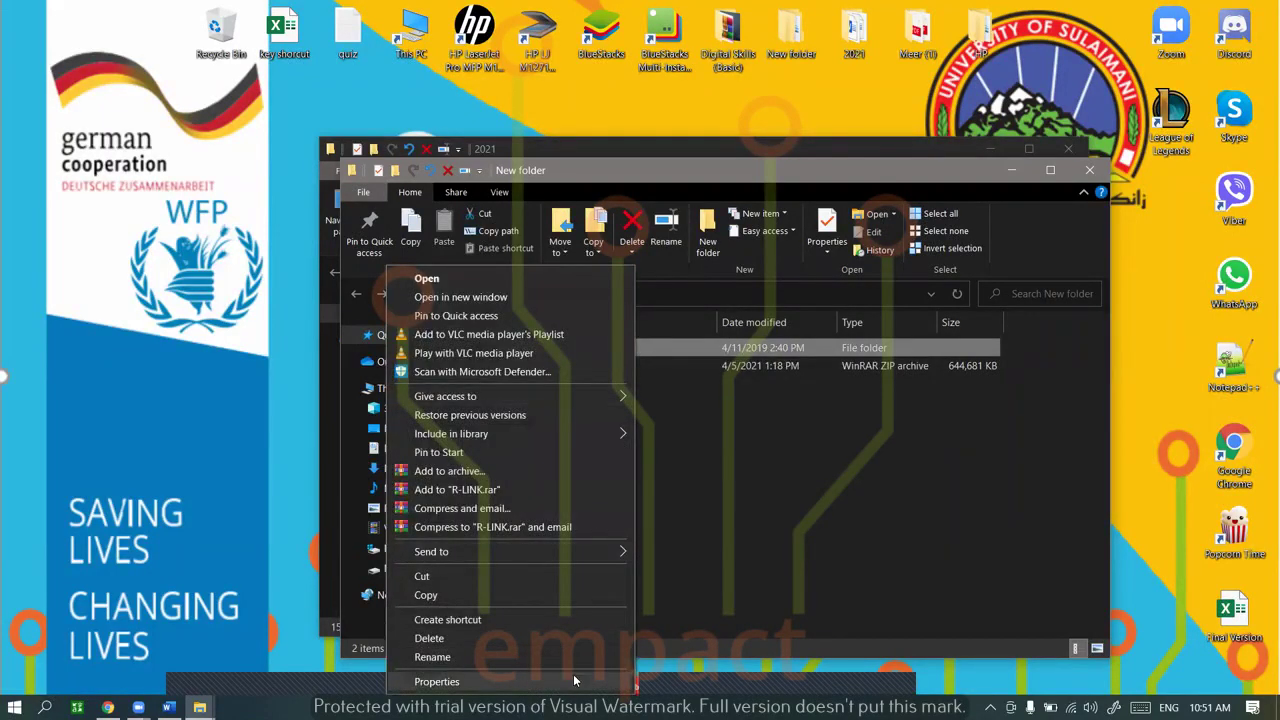
key(r)
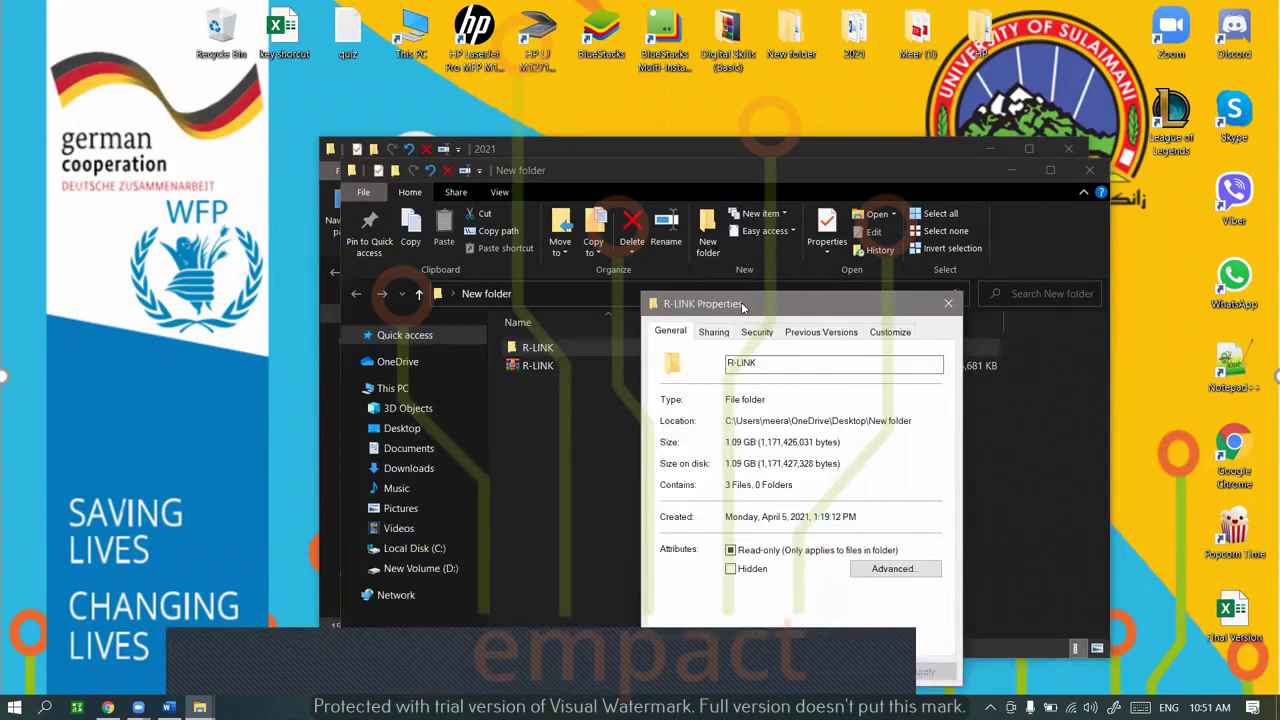
click(720, 388)
click(775, 488)
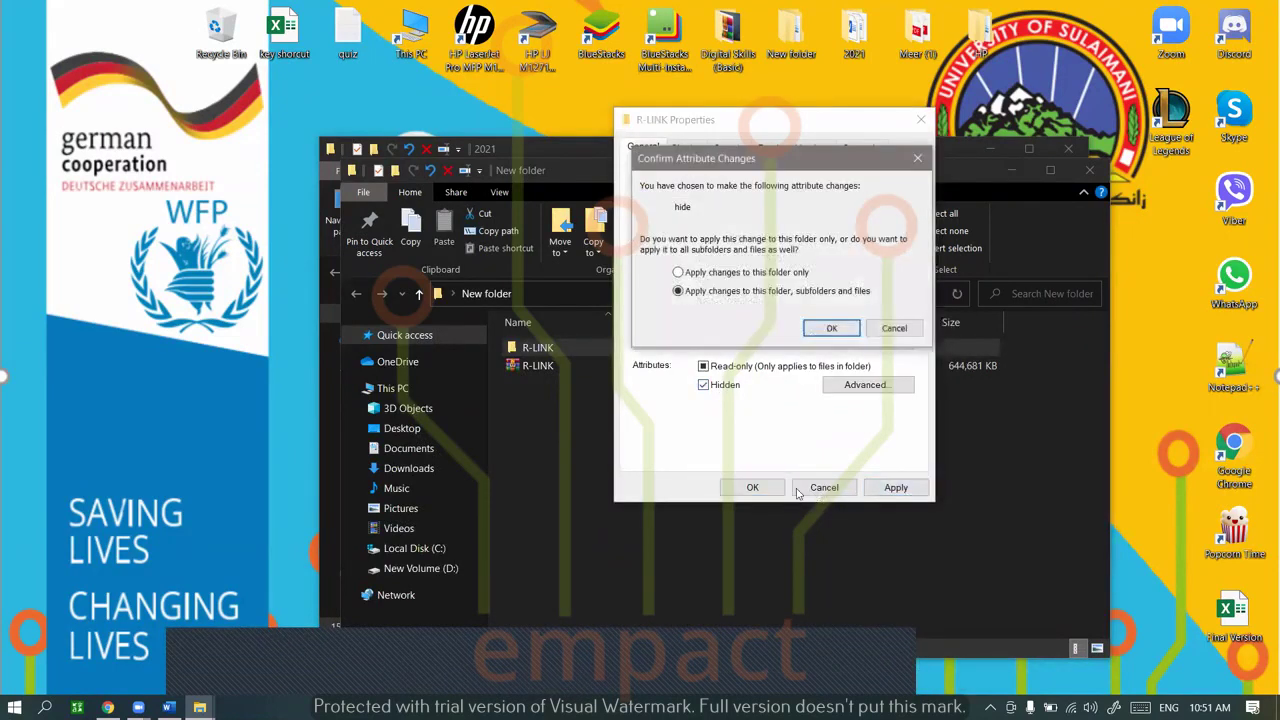
click(829, 328)
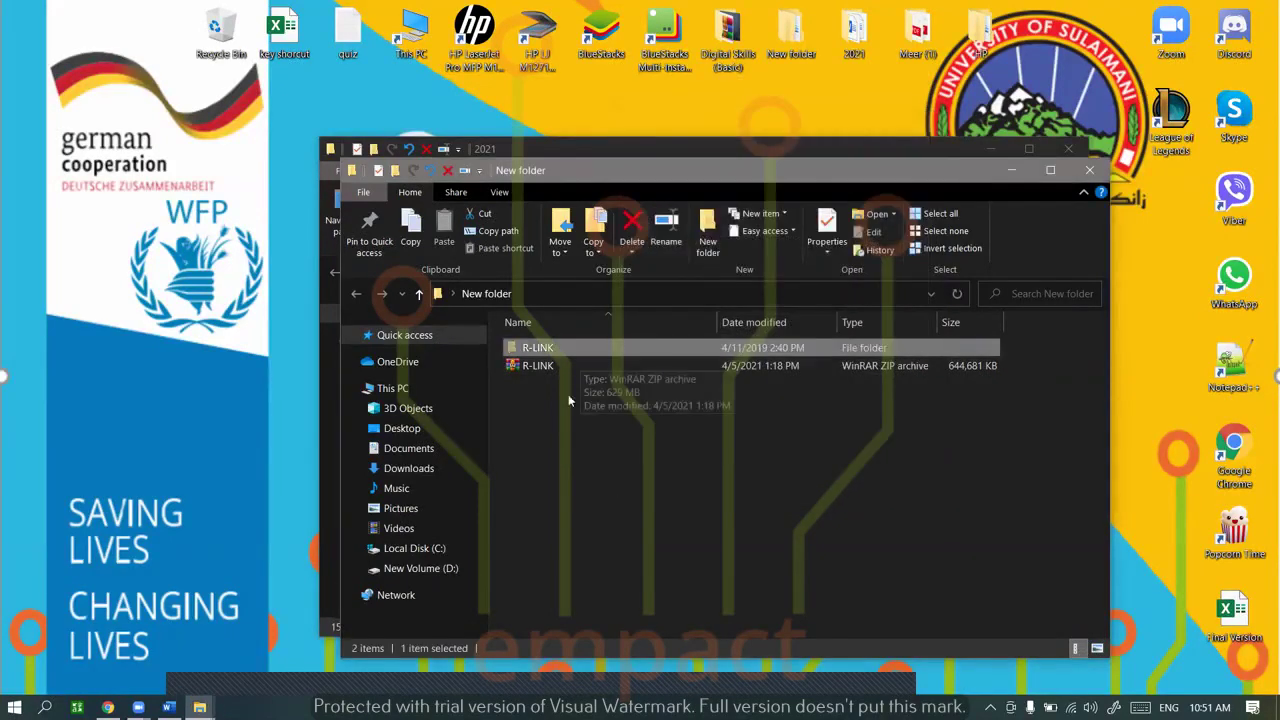
Turn off the display of hidden items in New folder, and turn it on again
click(568, 401)
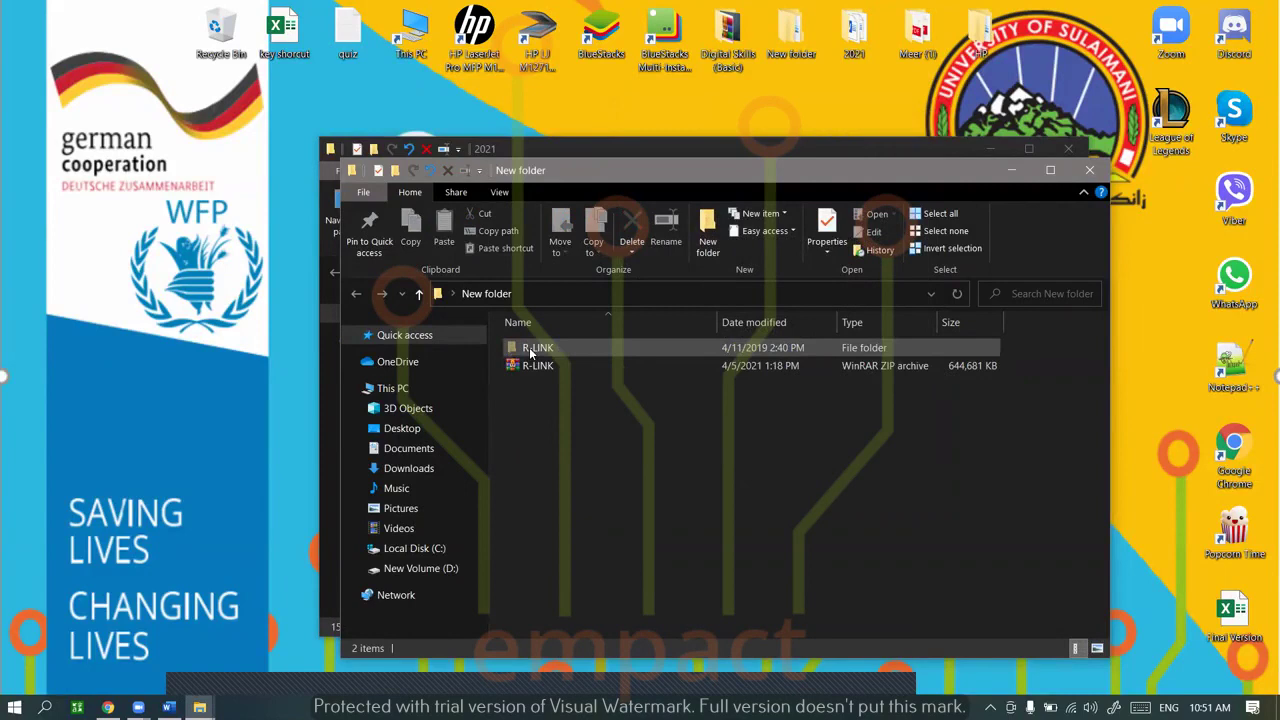
click(499, 192)
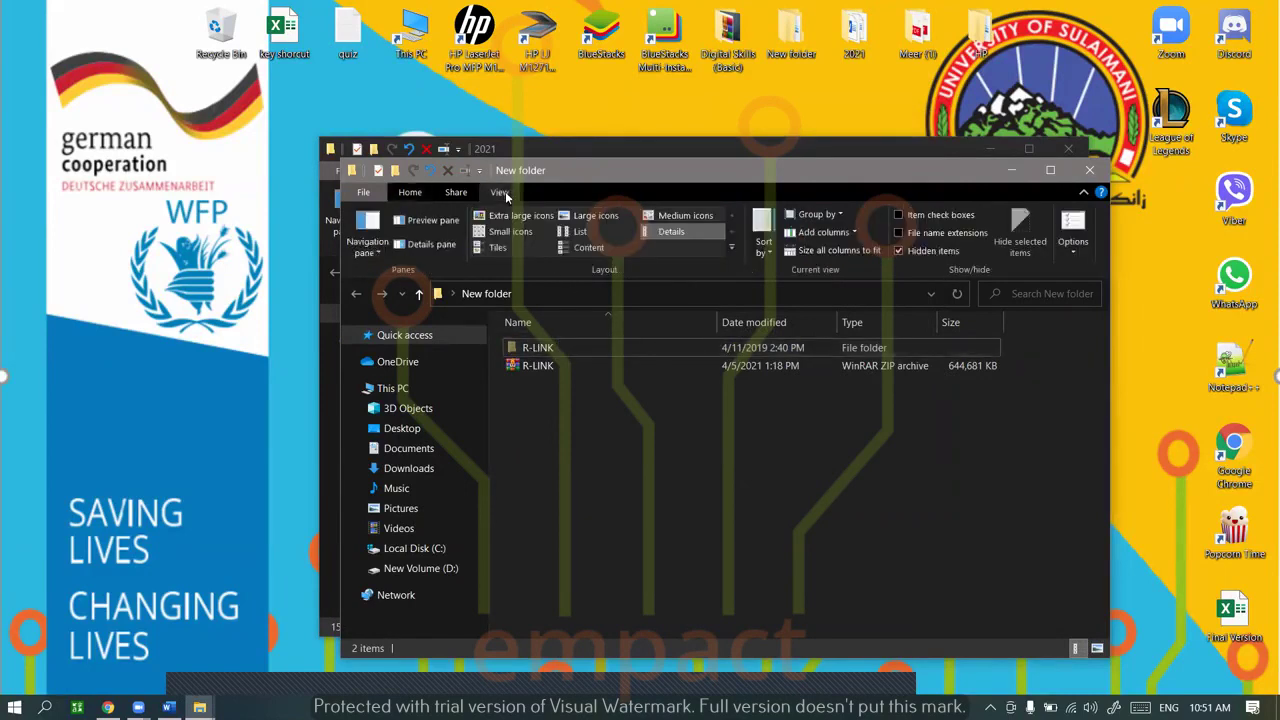
click(929, 250)
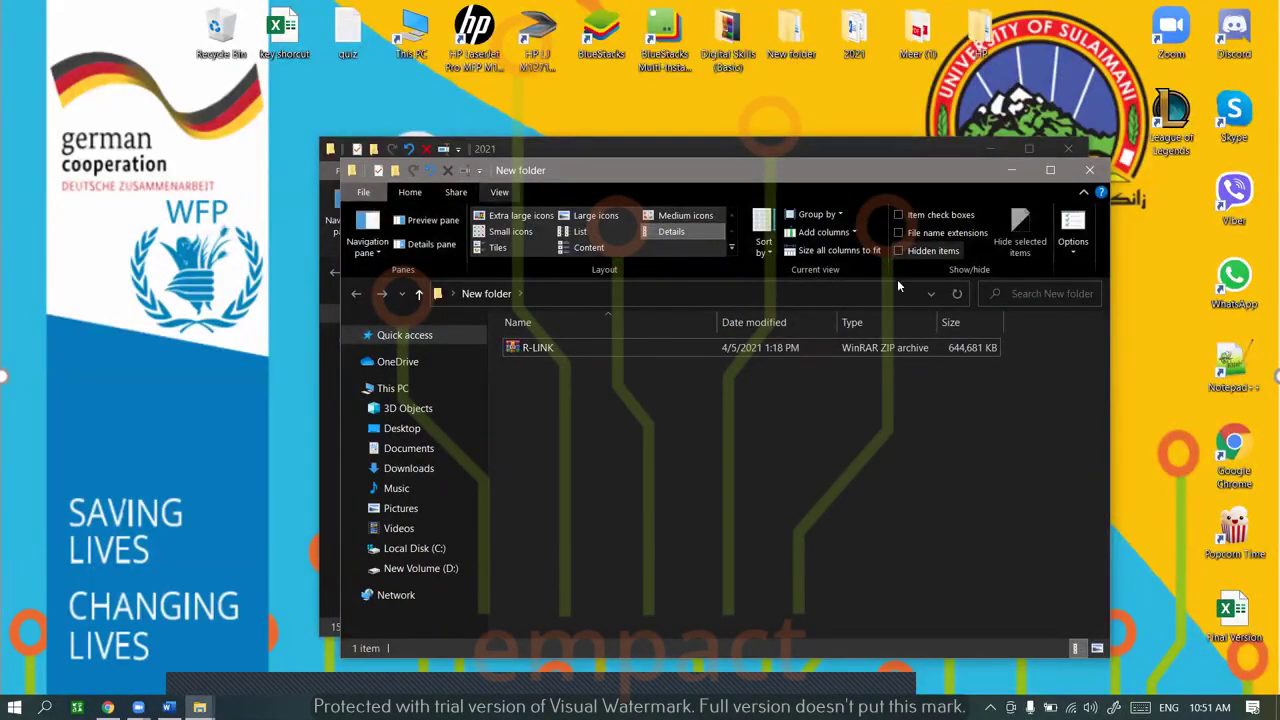
click(929, 251)
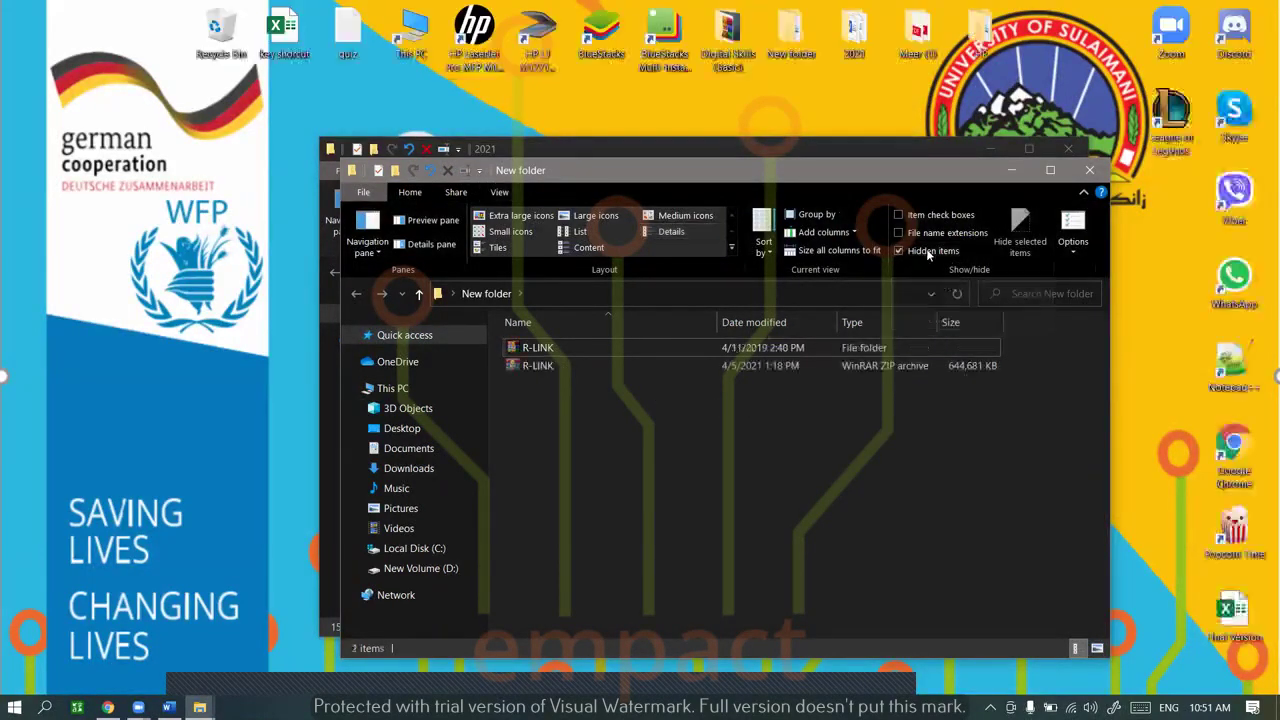
right_click(614, 350)
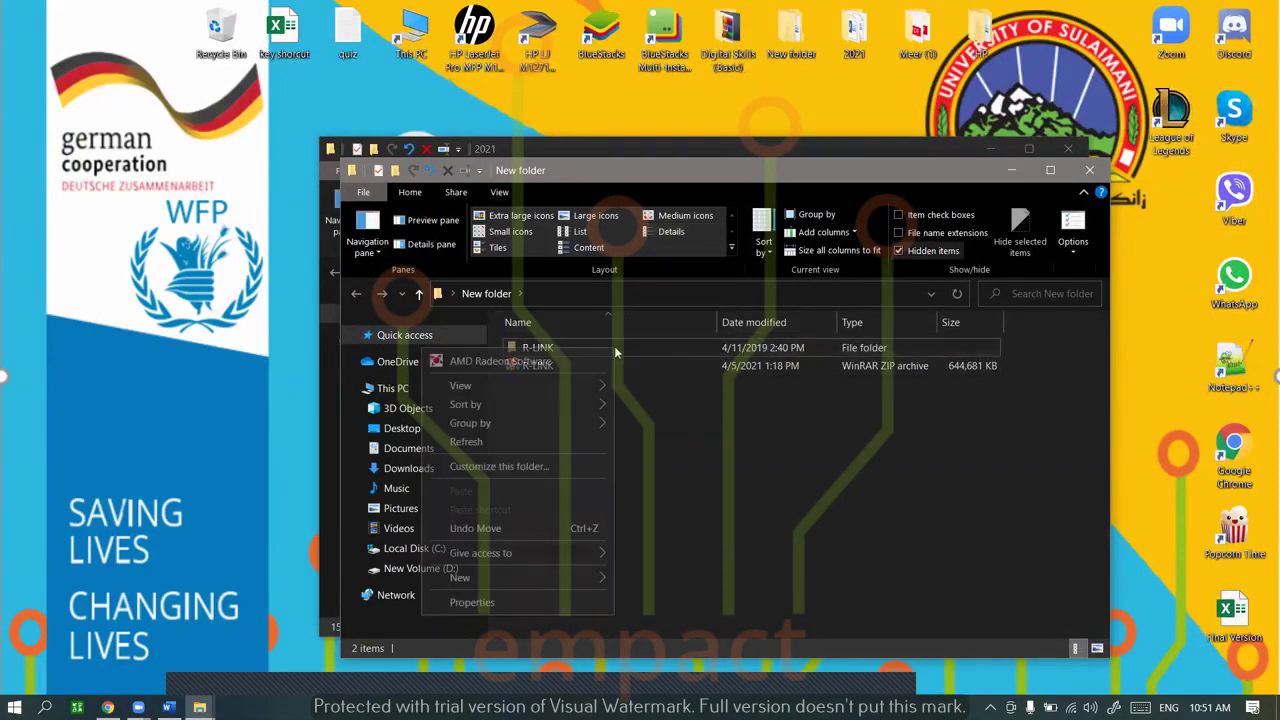
click(541, 600)
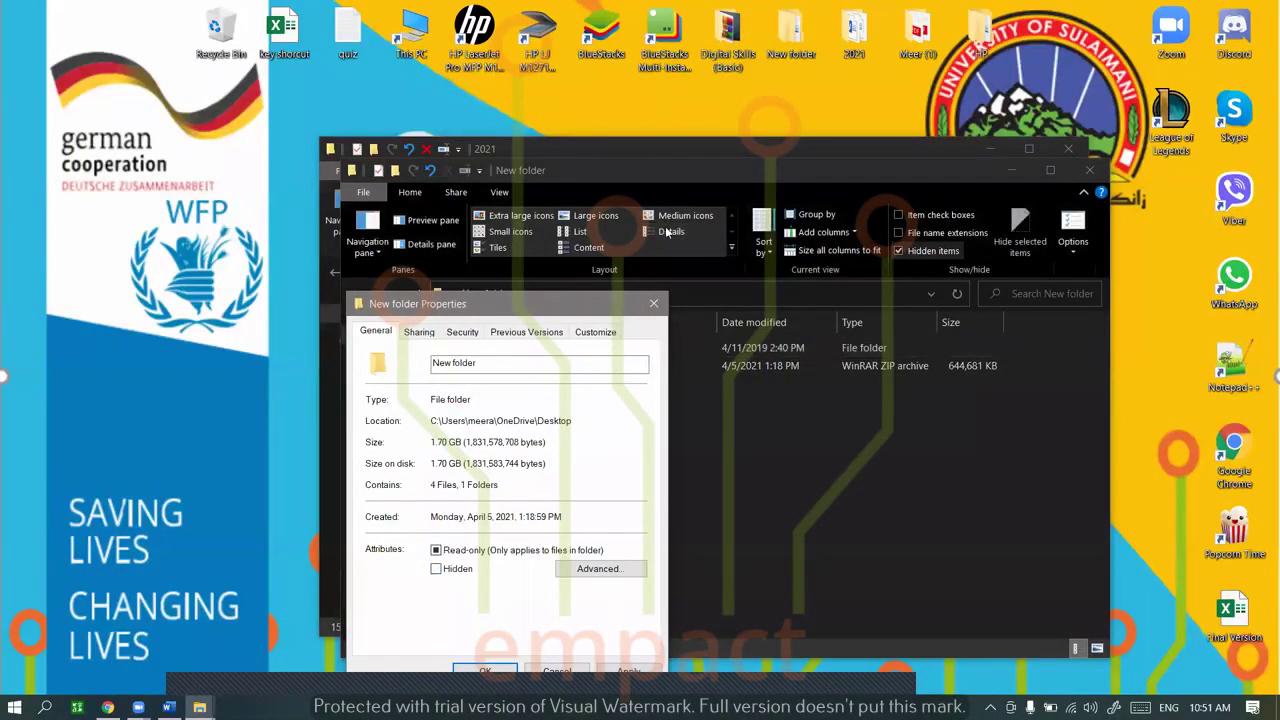
click(571, 596)
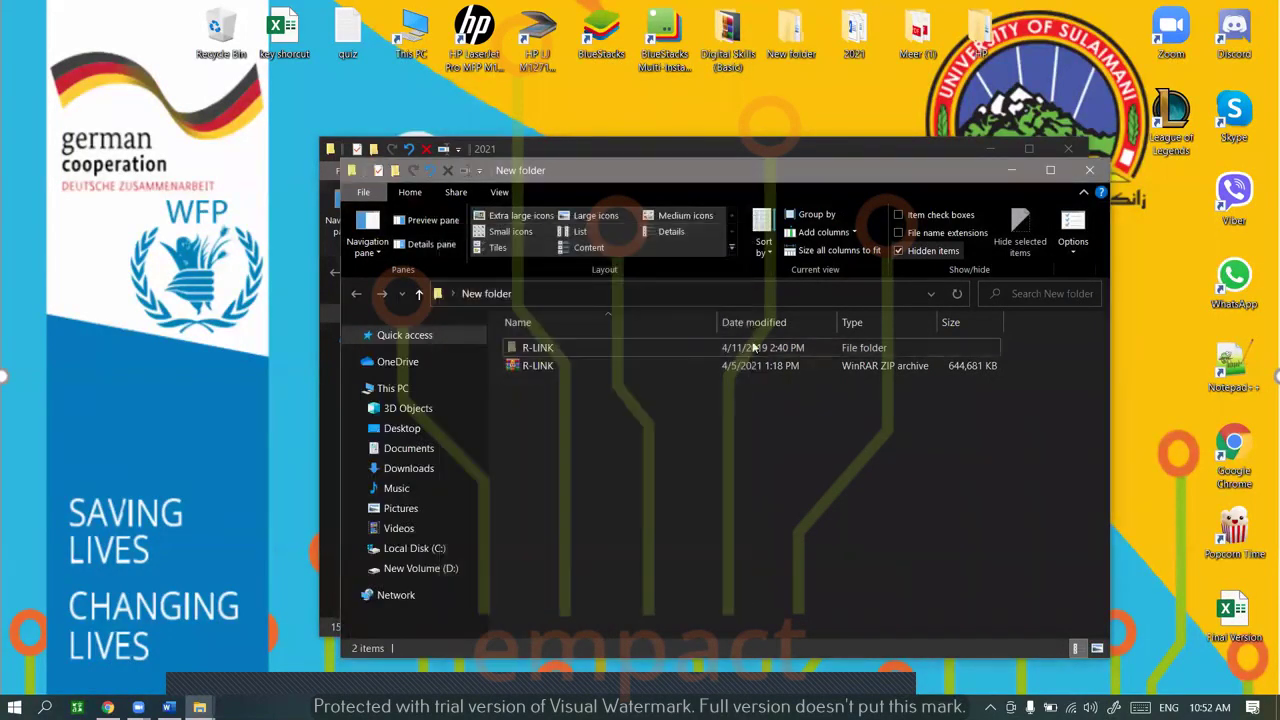
click(714, 440)
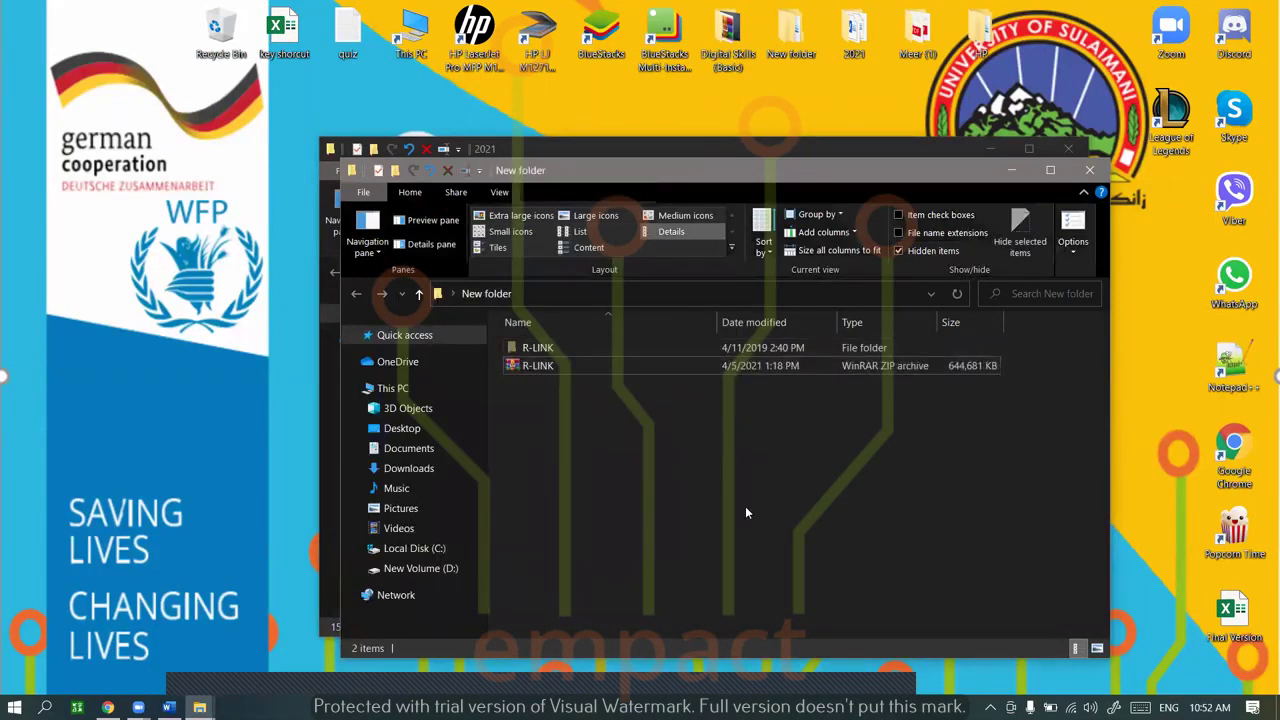
Unhide the R-LINK folder with the Hide selected items command
click(815, 347)
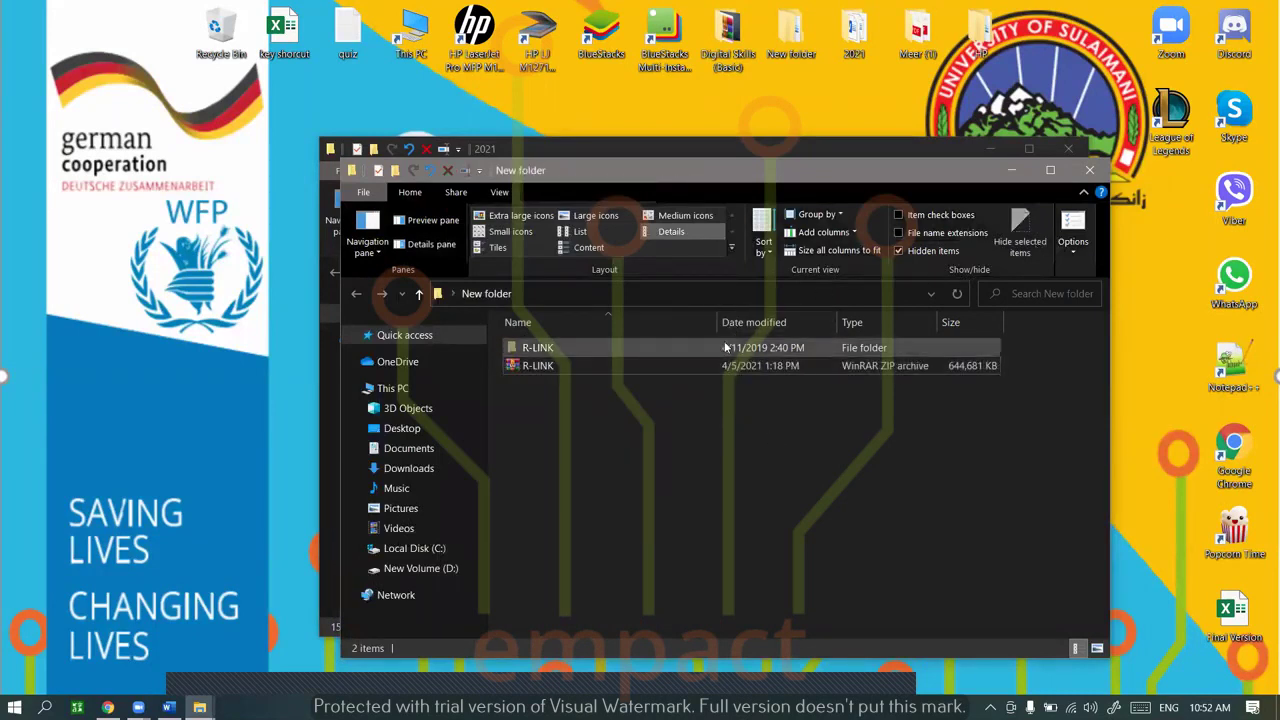
click(1020, 232)
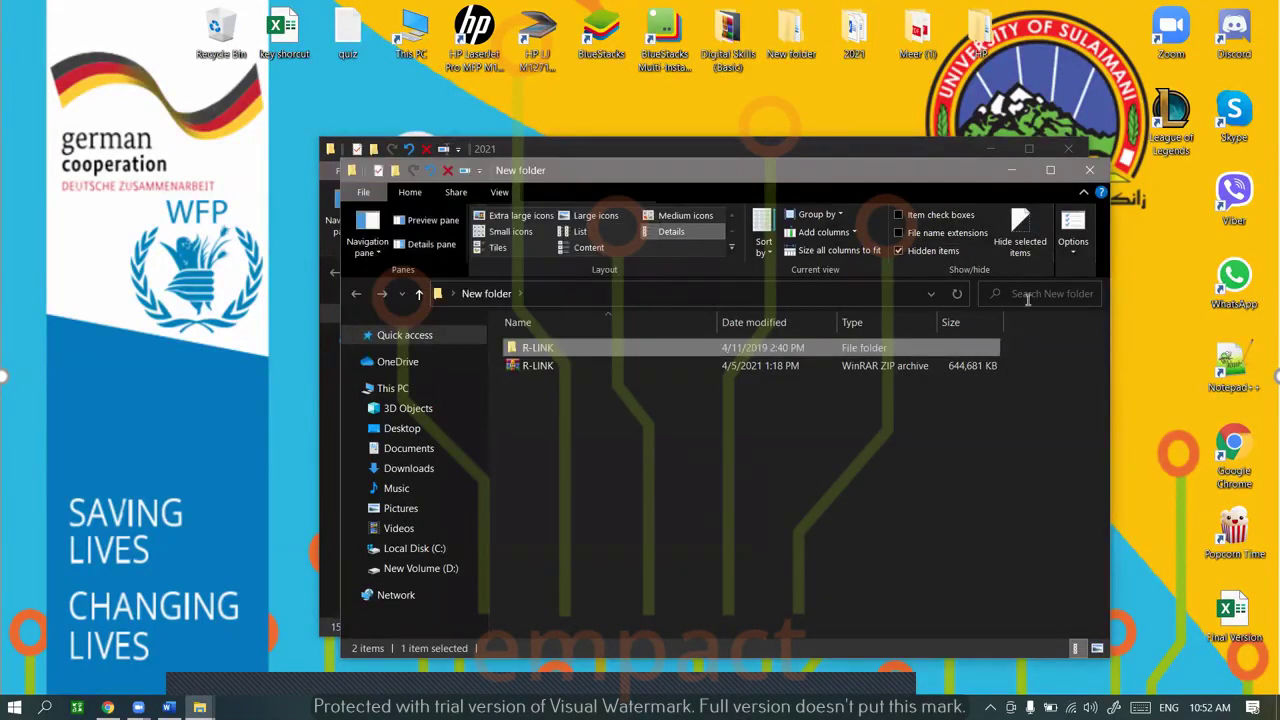
click(1020, 228)
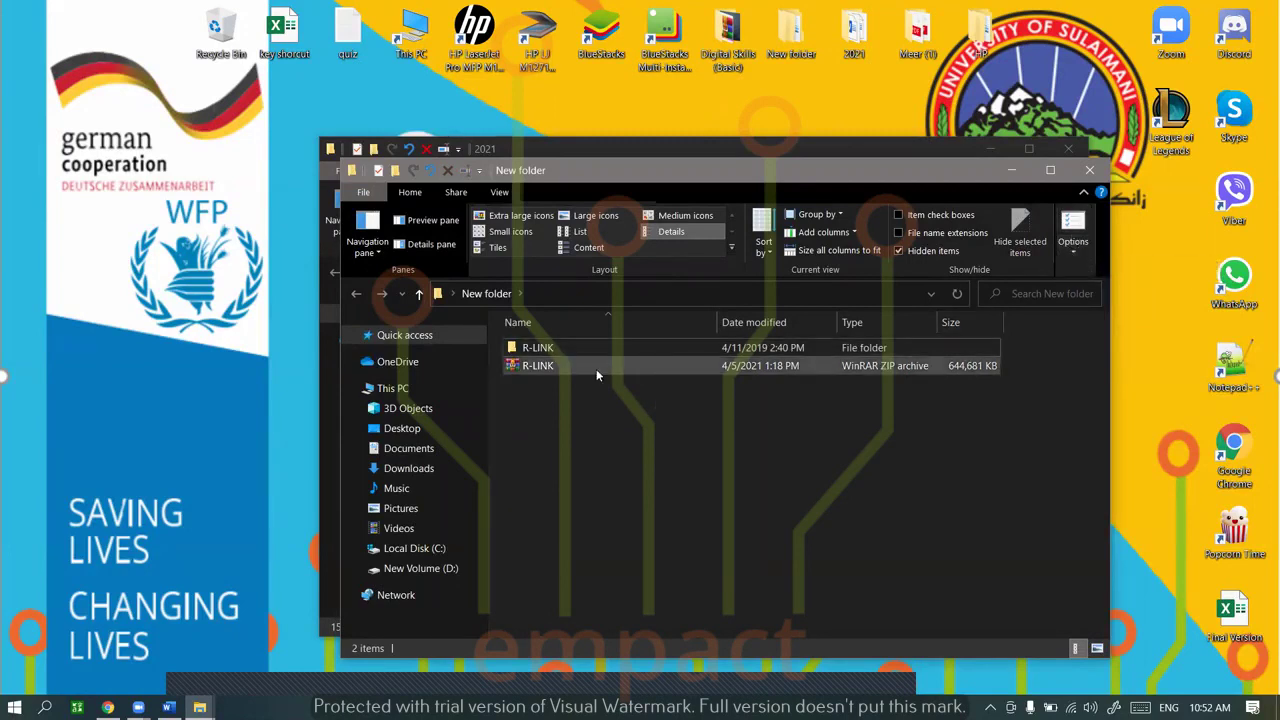
Hide the R-LINK folder with the Hide selected items command, and unhide it again including its subfolders and files
click(696, 350)
click(1008, 234)
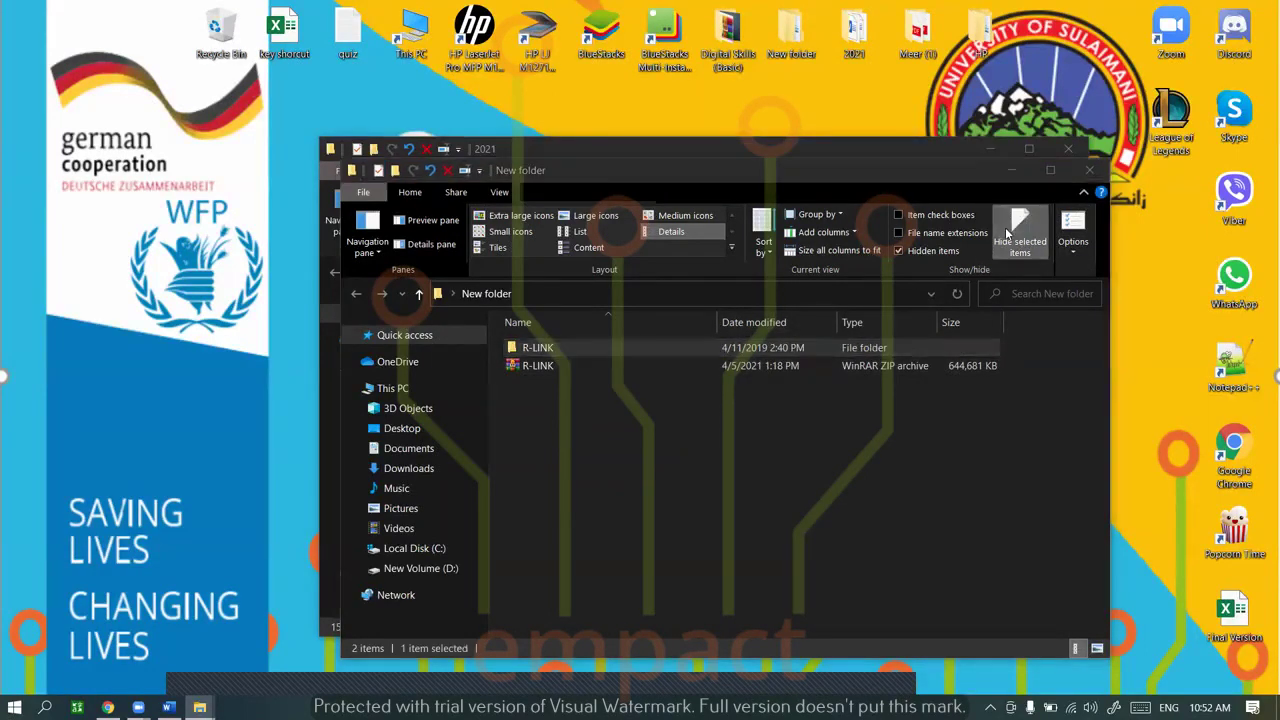
click(560, 354)
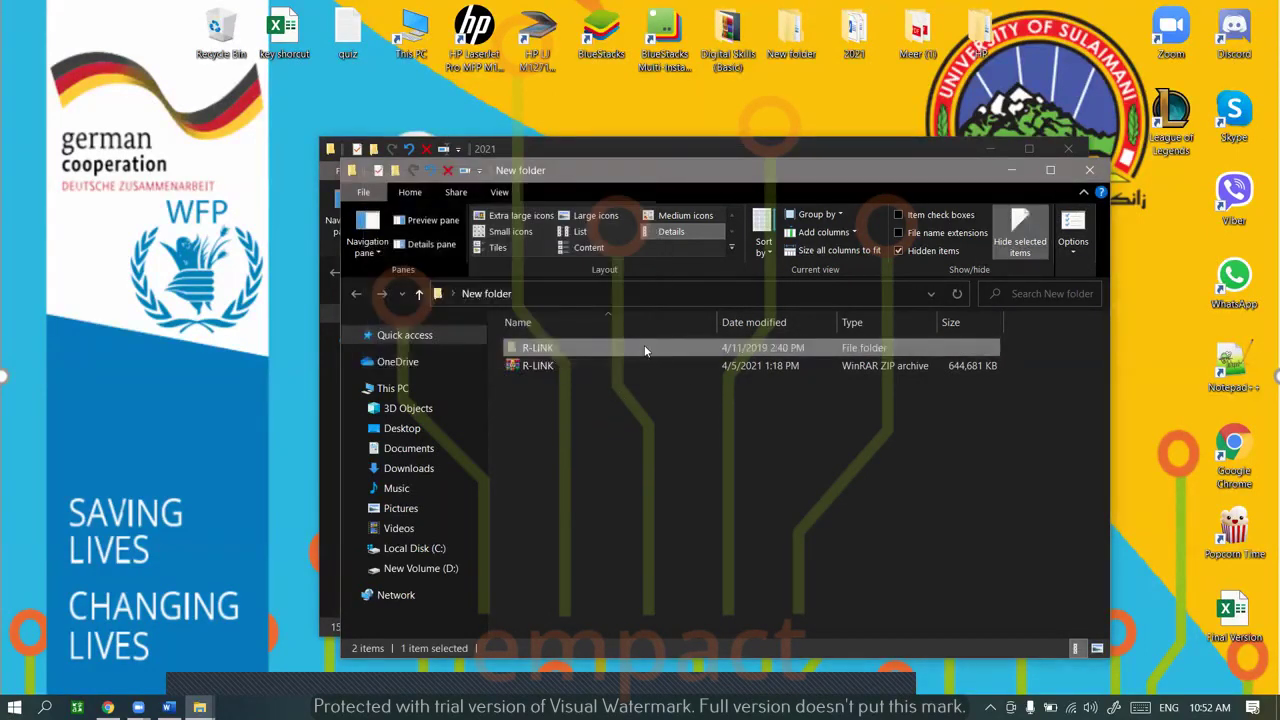
click(1020, 234)
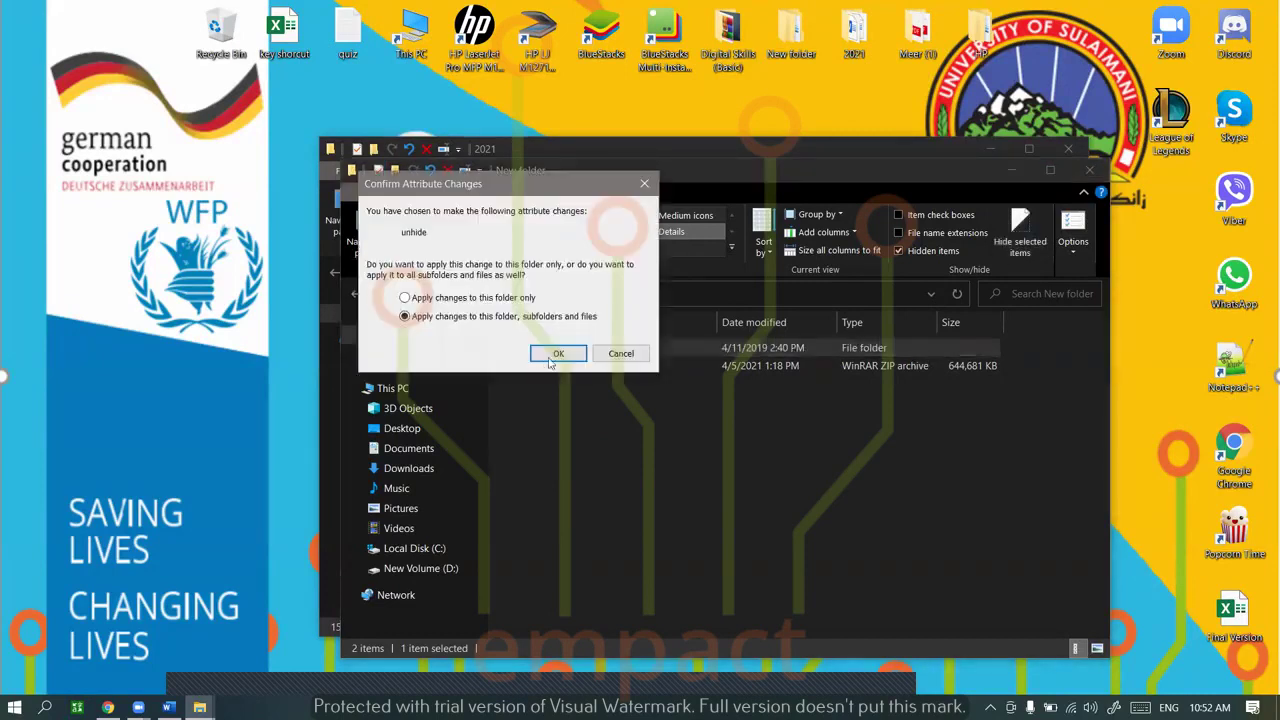
click(552, 357)
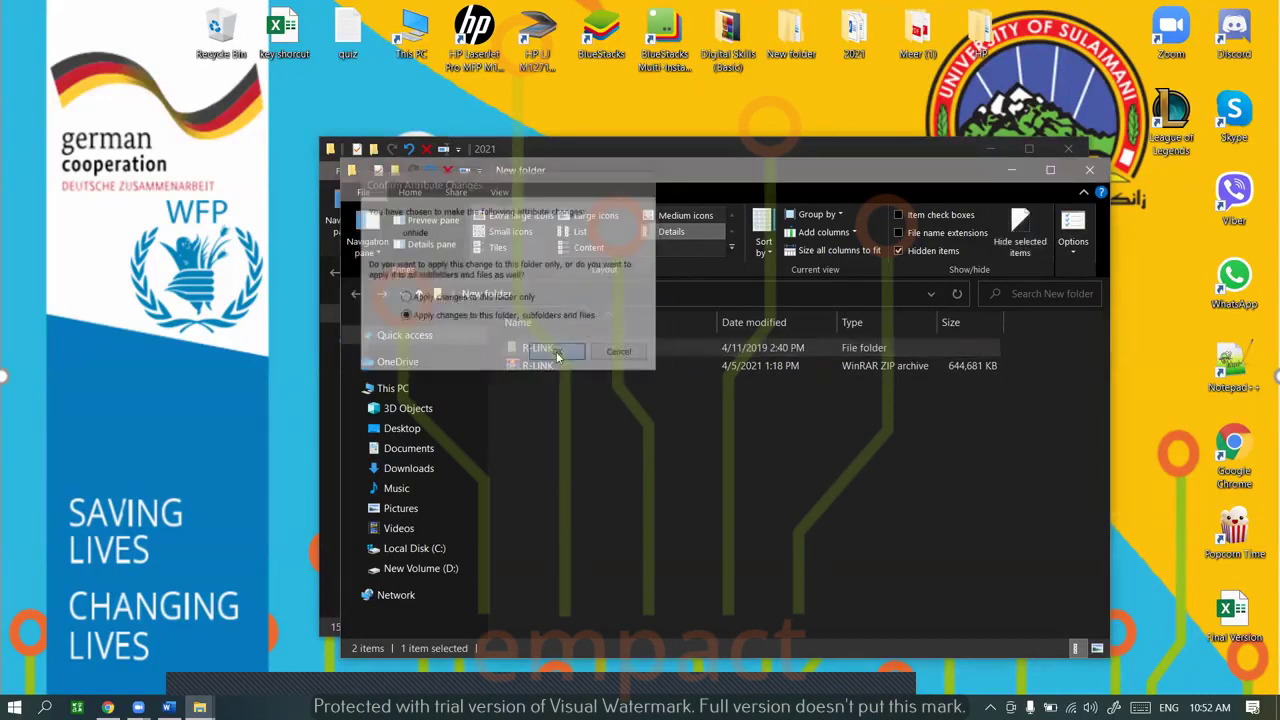
click(796, 395)
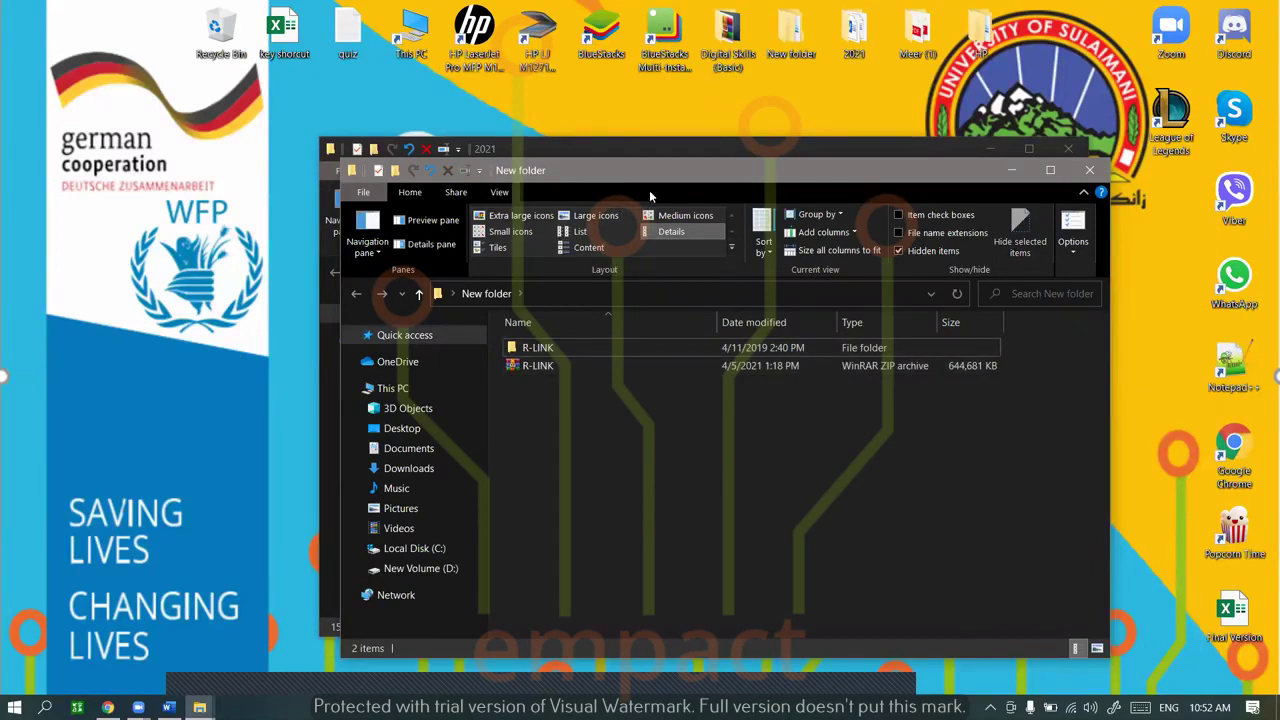
Look through the Move to, Copy to and Delete options for the R-LINK folder without choosing any of them
click(408, 194)
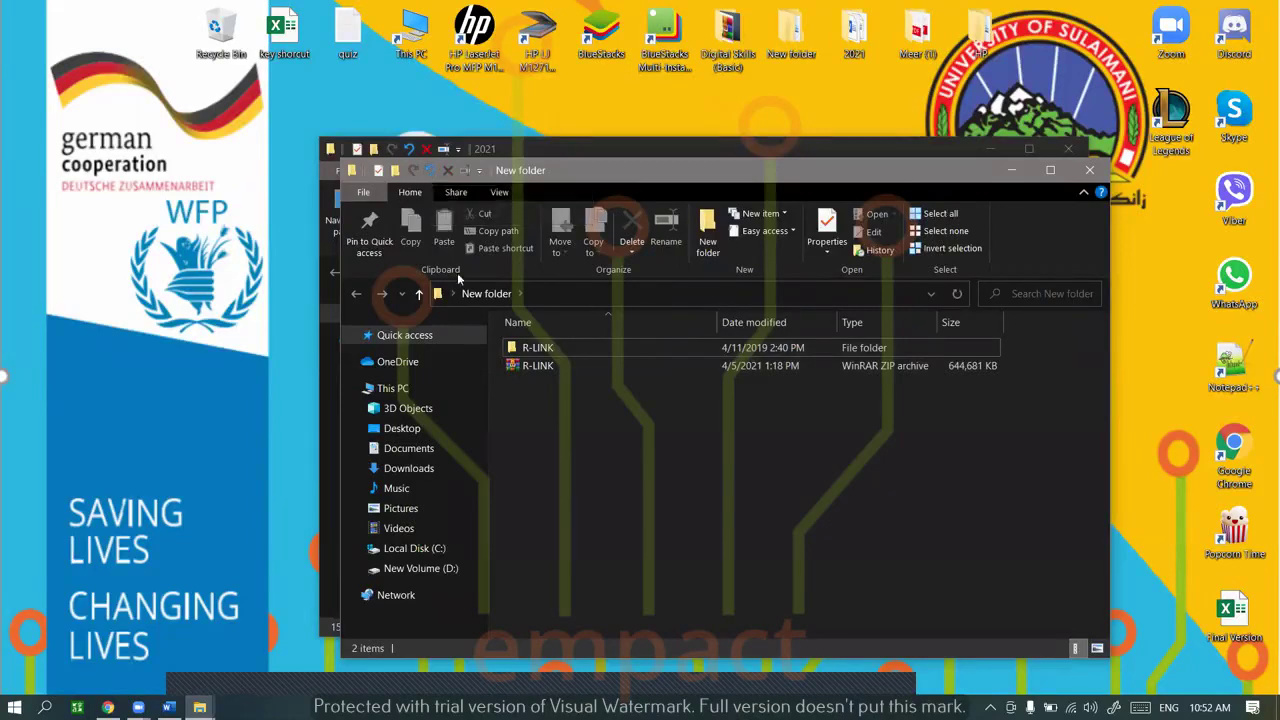
click(558, 342)
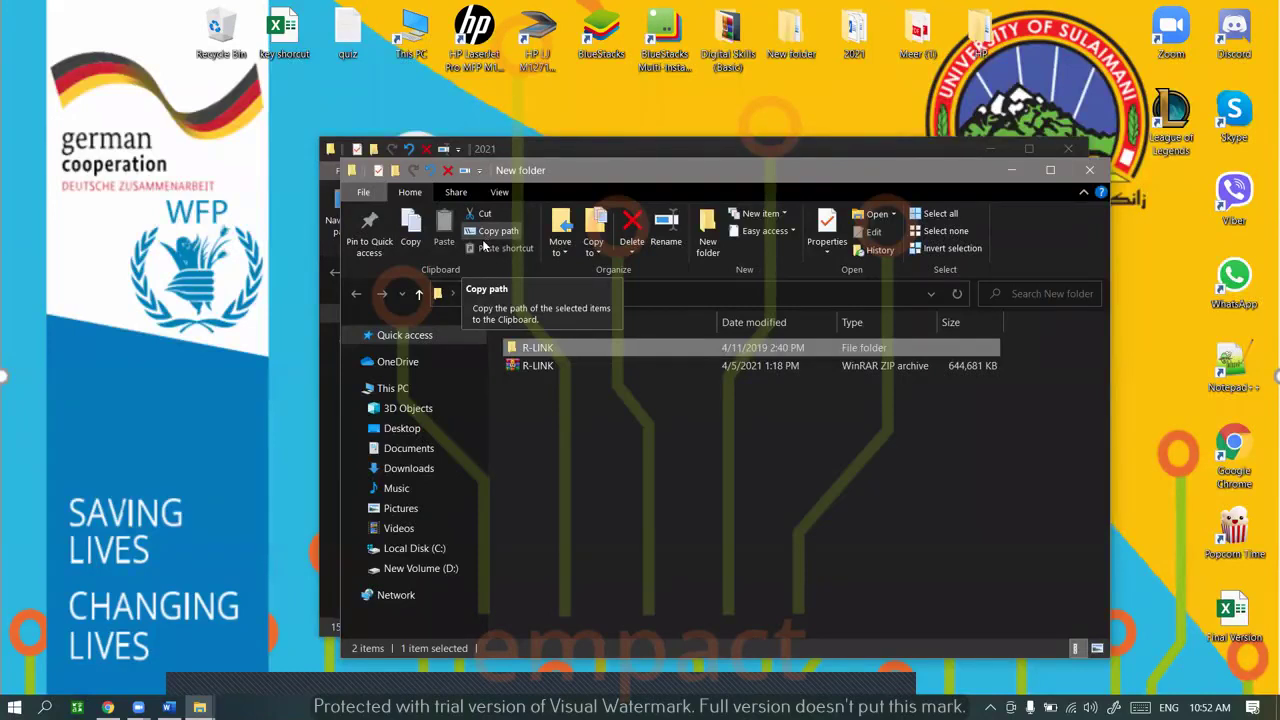
click(563, 252)
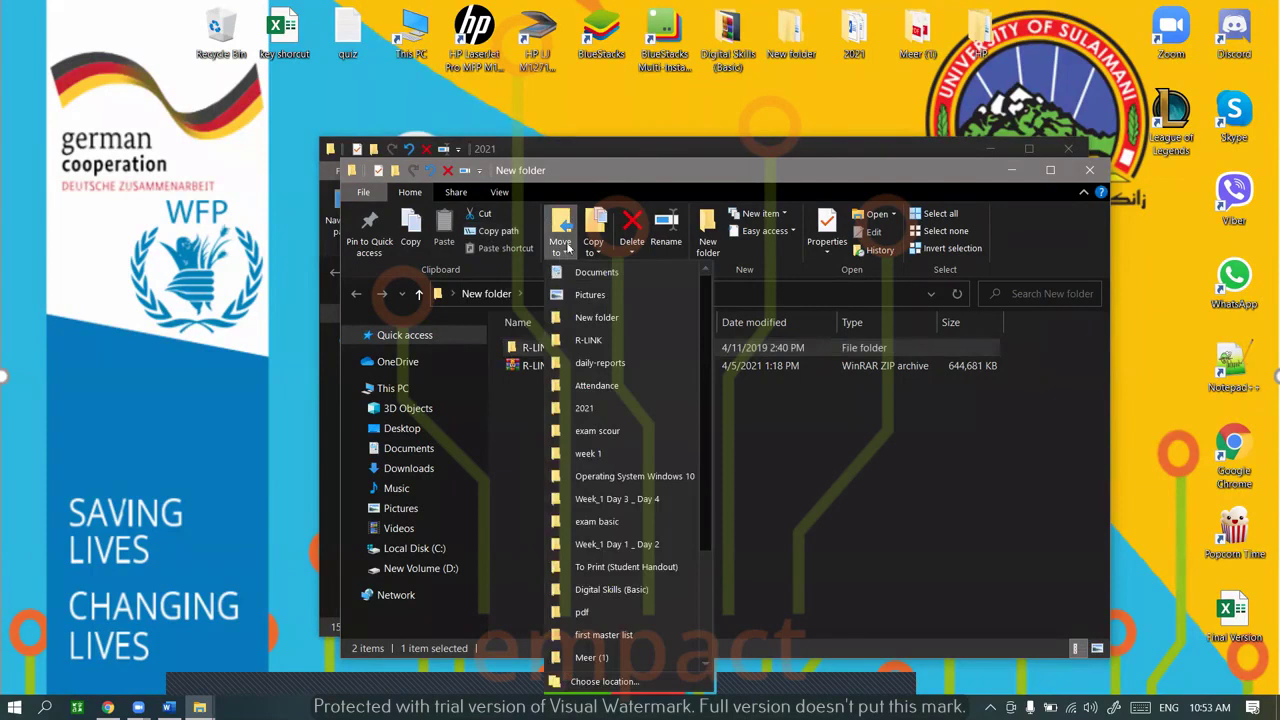
click(590, 248)
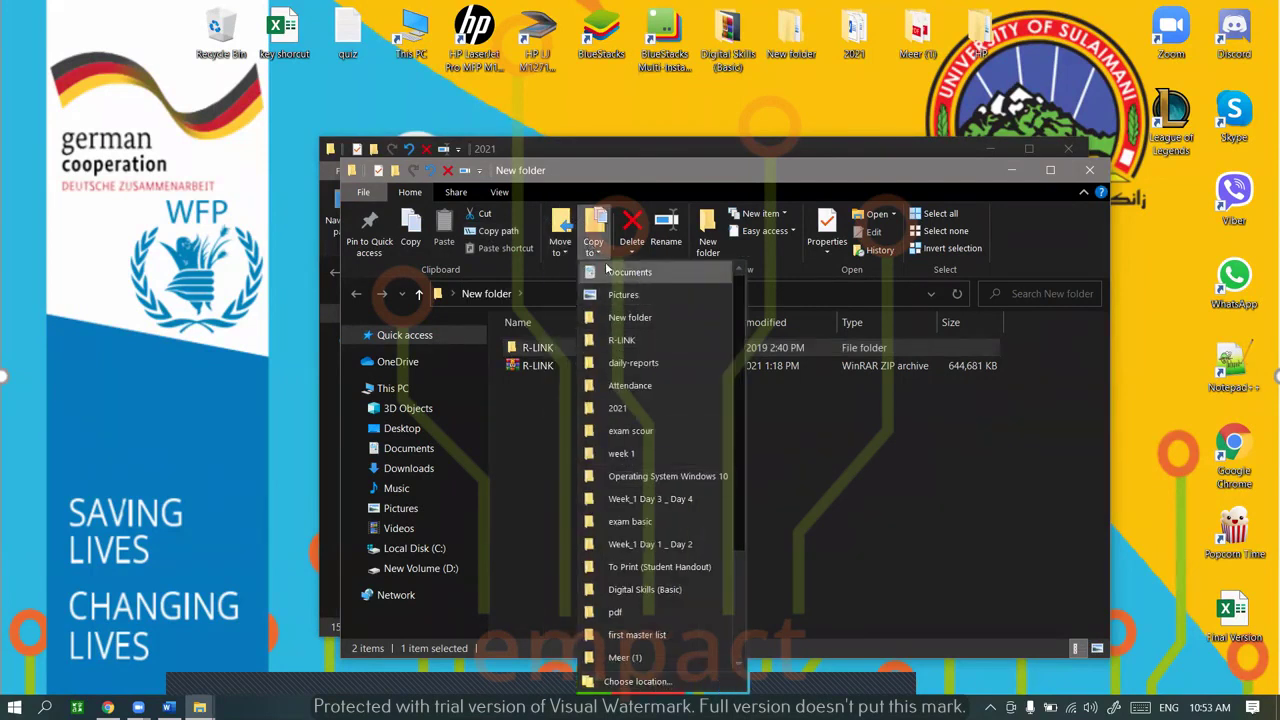
click(627, 251)
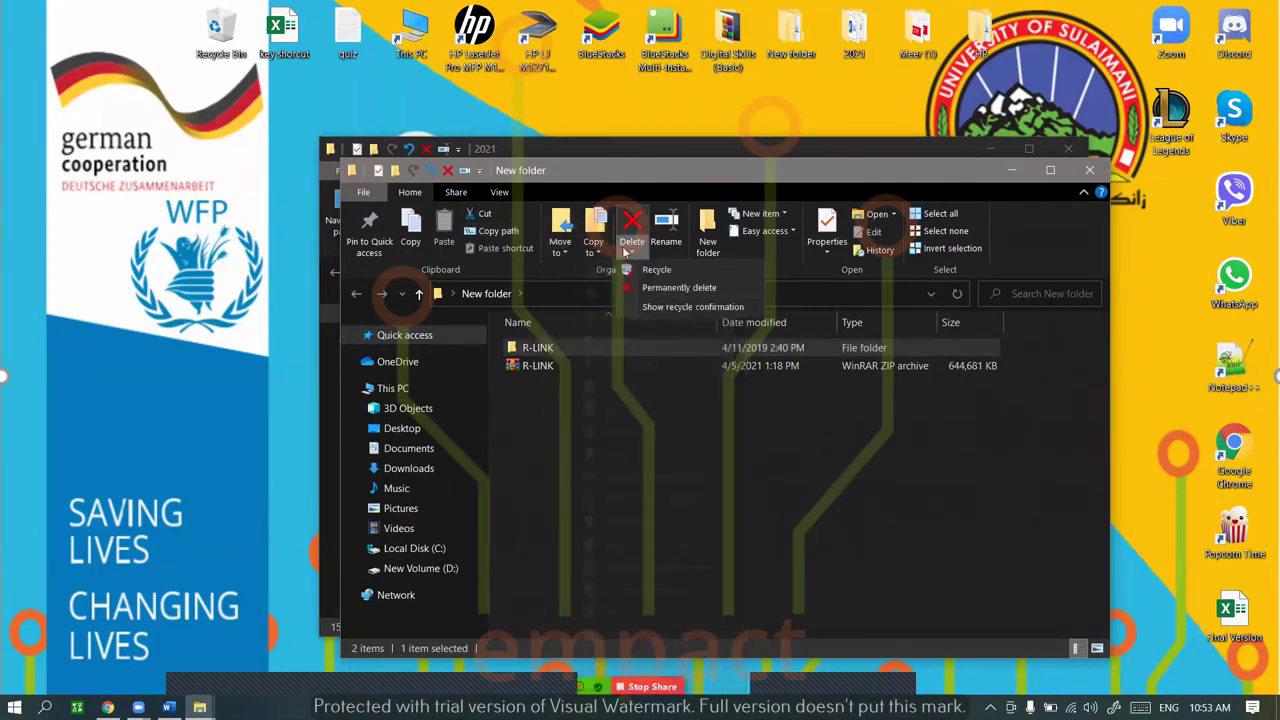
click(673, 248)
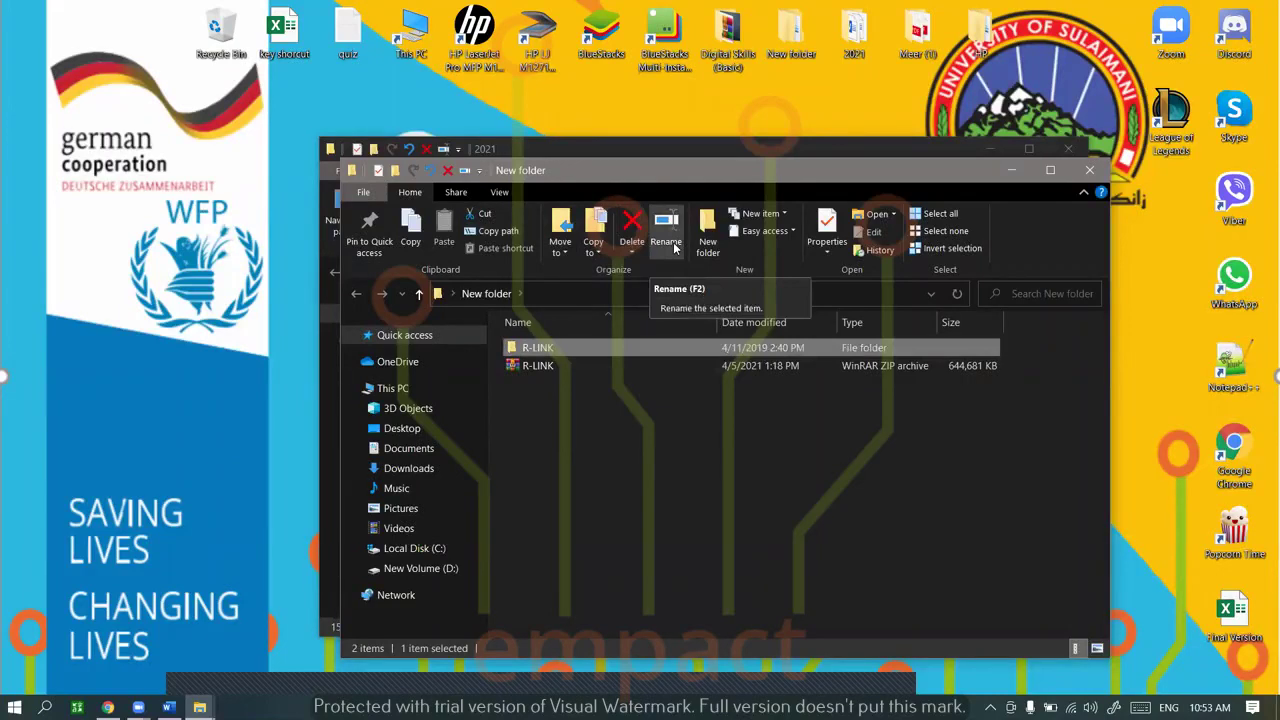
click(673, 468)
View the general properties of the R-LINK folder and close them without changes
click(645, 345)
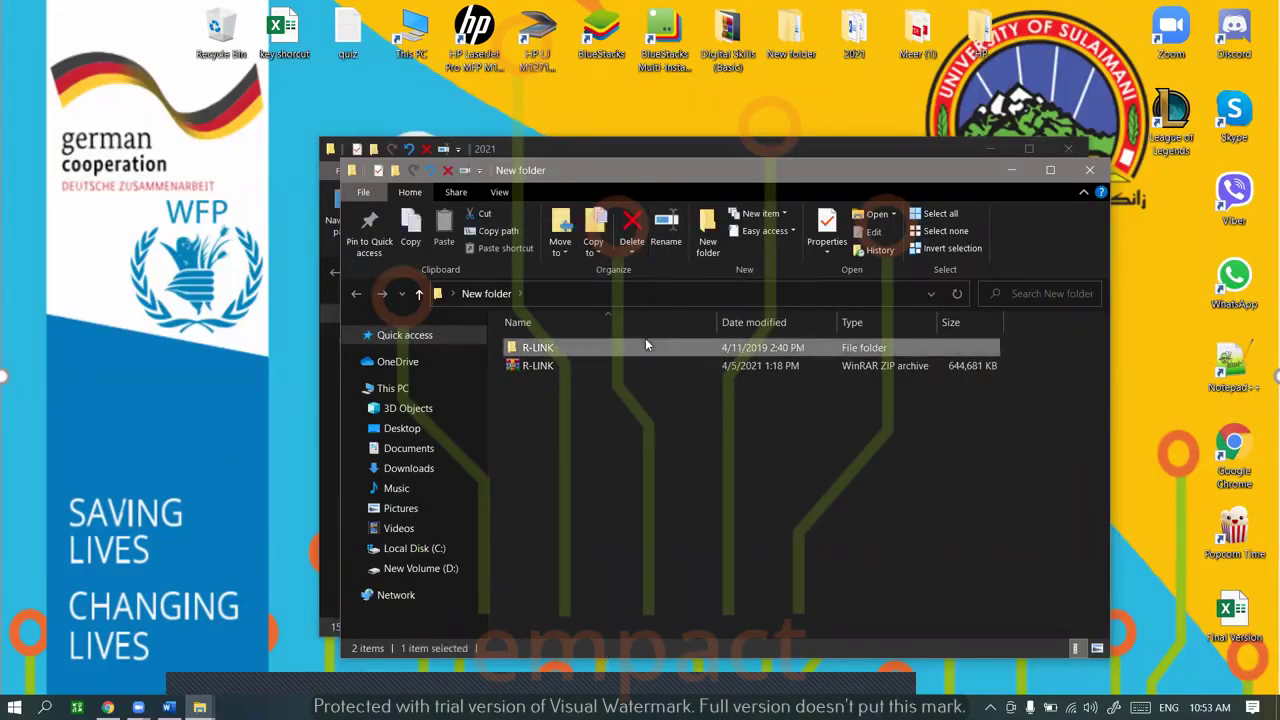
click(816, 228)
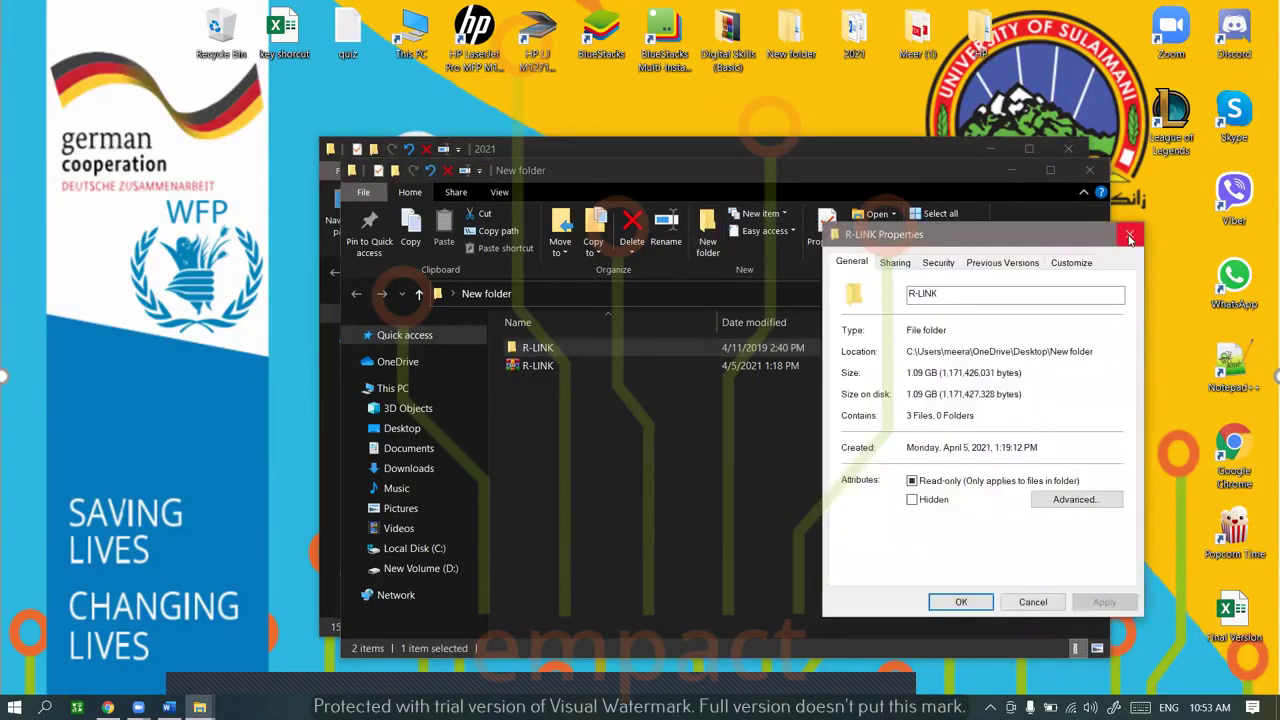
click(1127, 238)
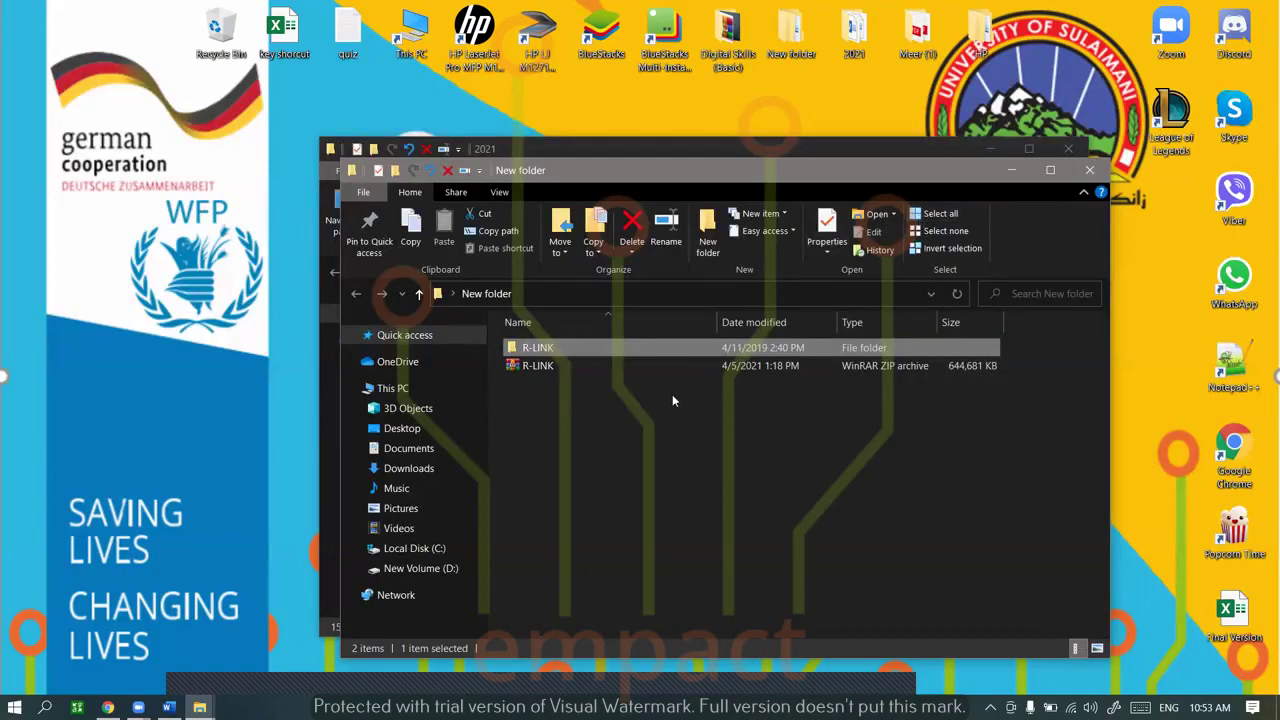
Close the New folder window and bring up the Home commands of the 2021 folder with nothing selected
click(1087, 170)
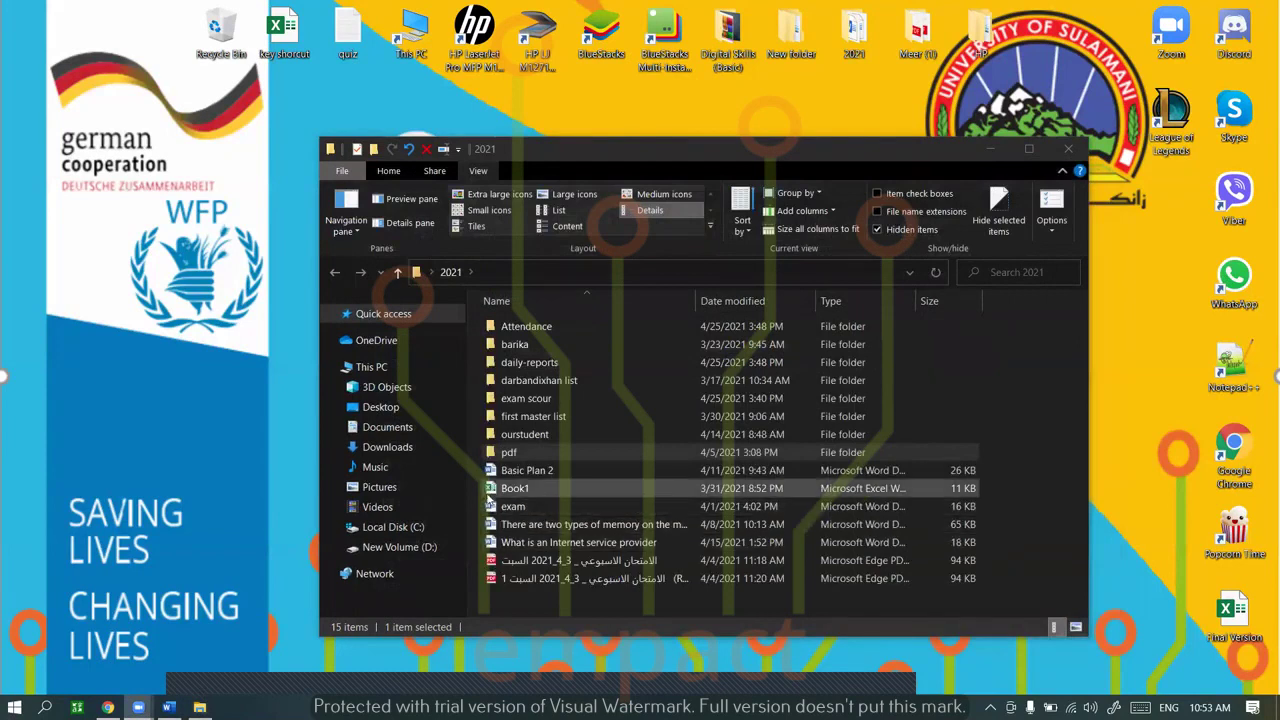
click(1017, 484)
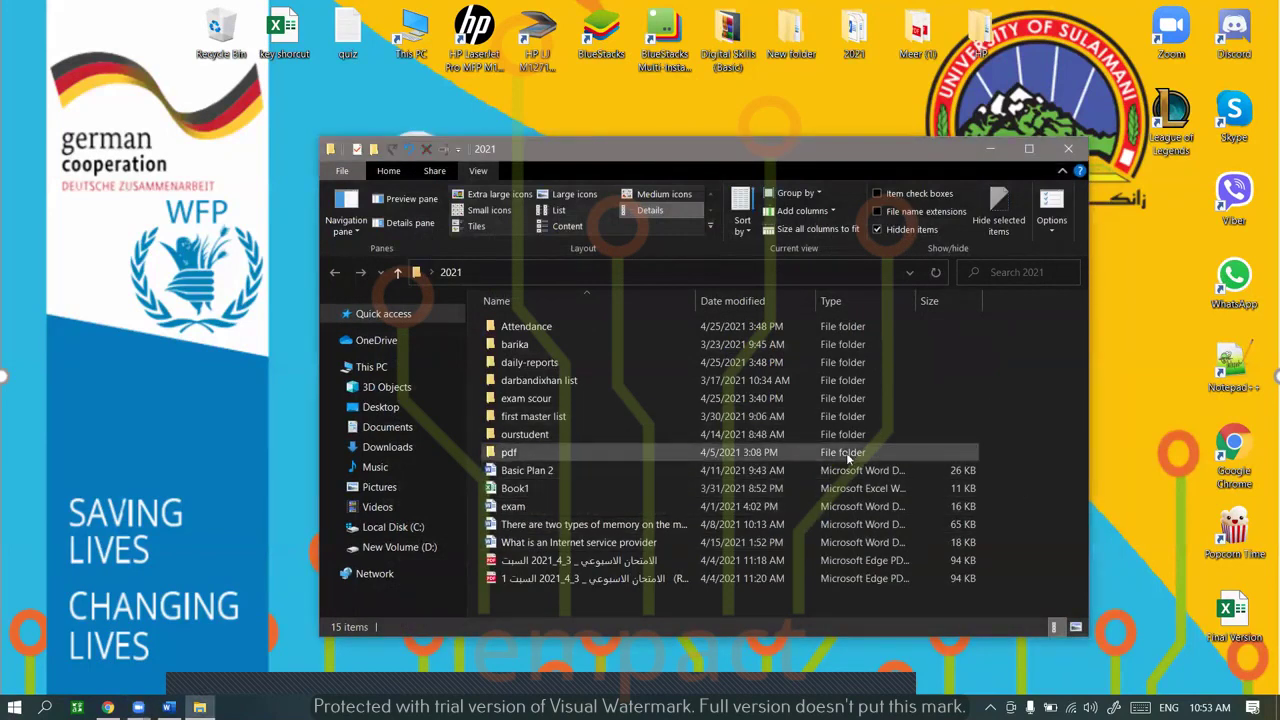
click(388, 170)
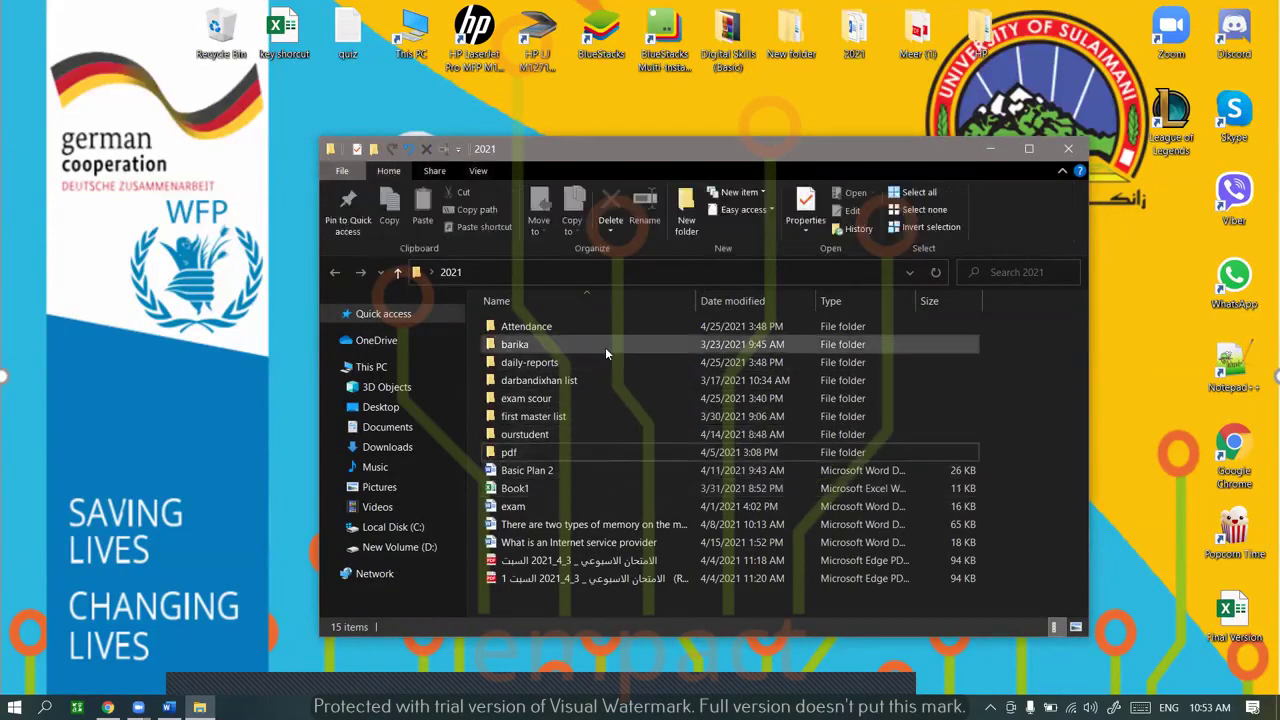
Select various items in the 2021 folder individually, ending with the last PDF file, and clear the selection
click(605, 353)
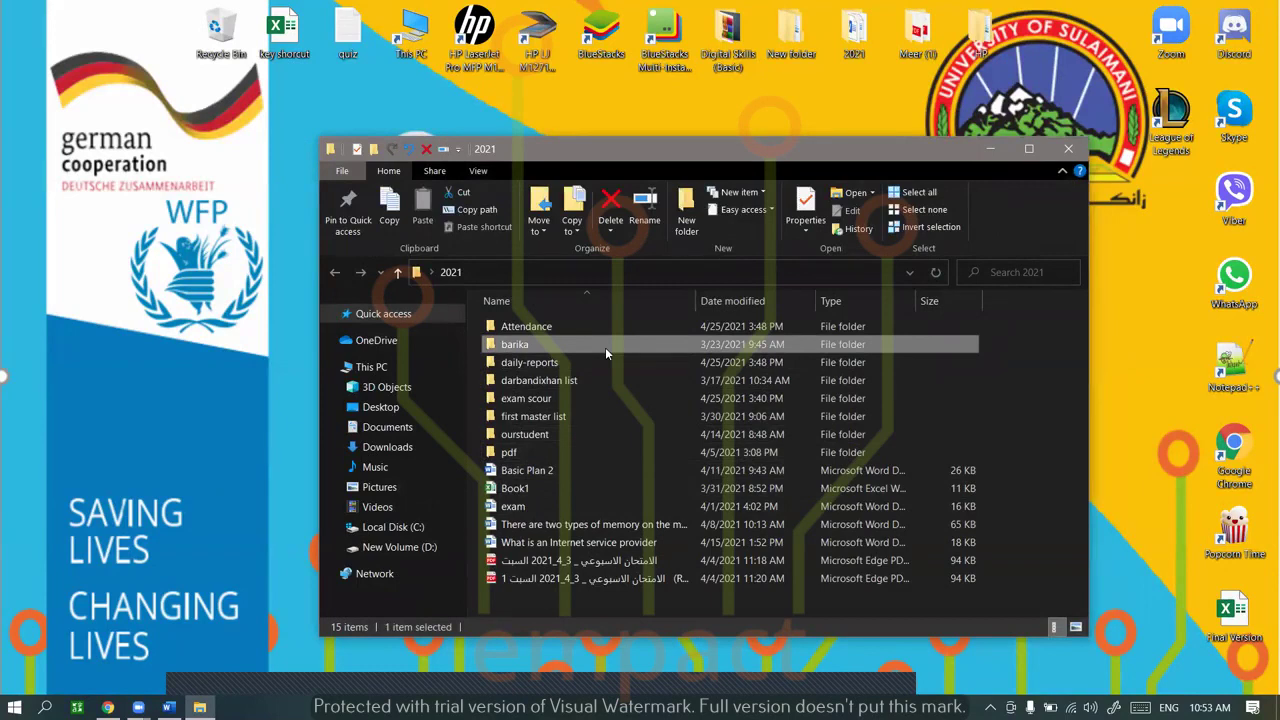
click(594, 376)
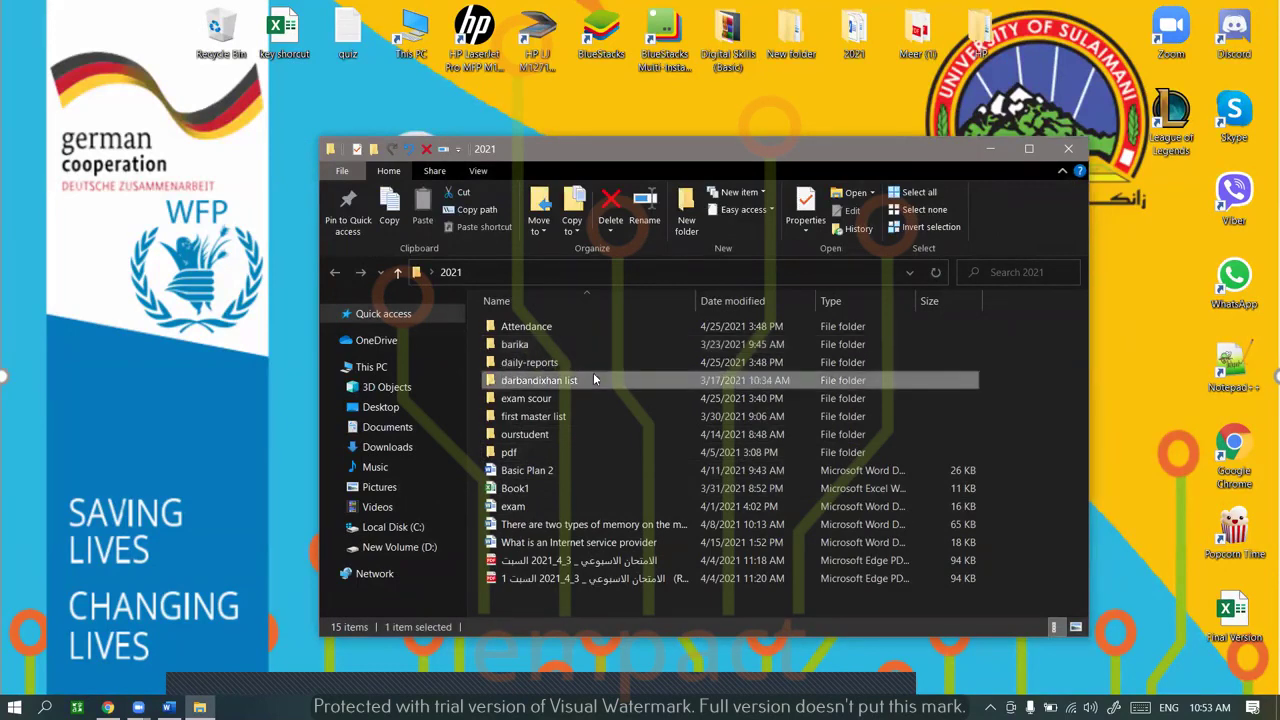
click(586, 408)
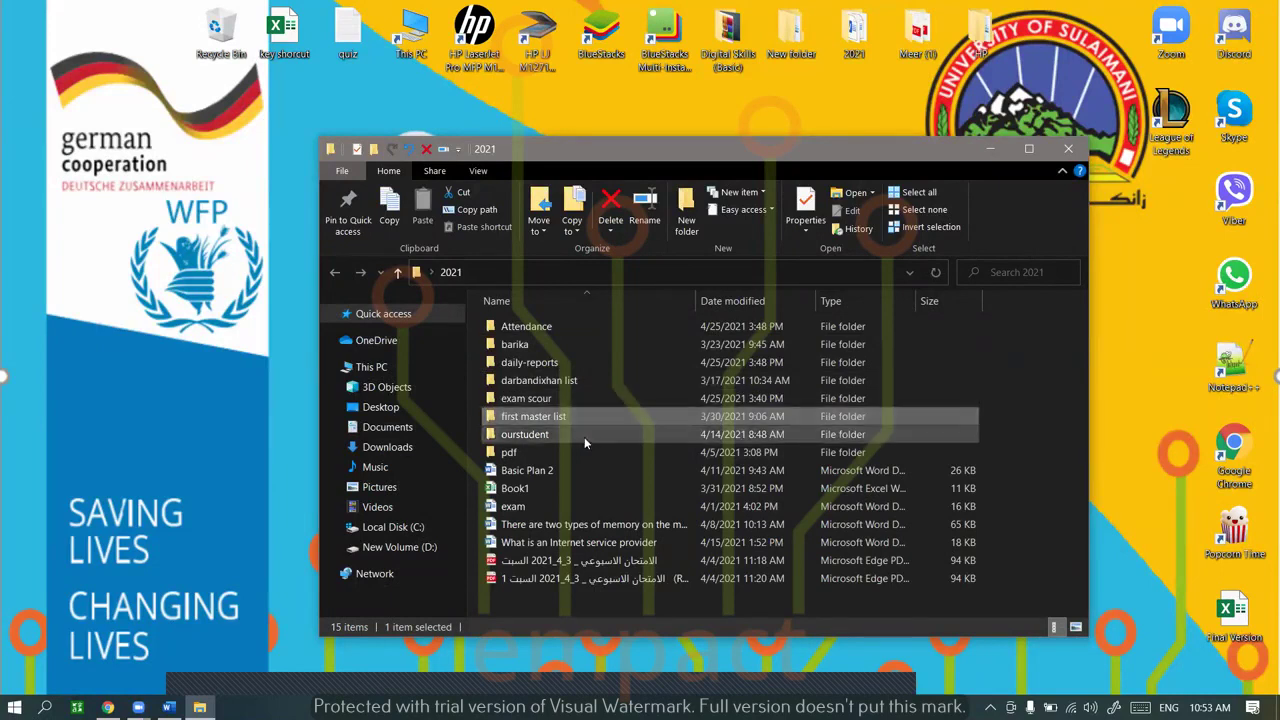
click(584, 436)
drag(1012, 318, 995, 366)
drag(661, 397, 508, 602)
click(508, 602)
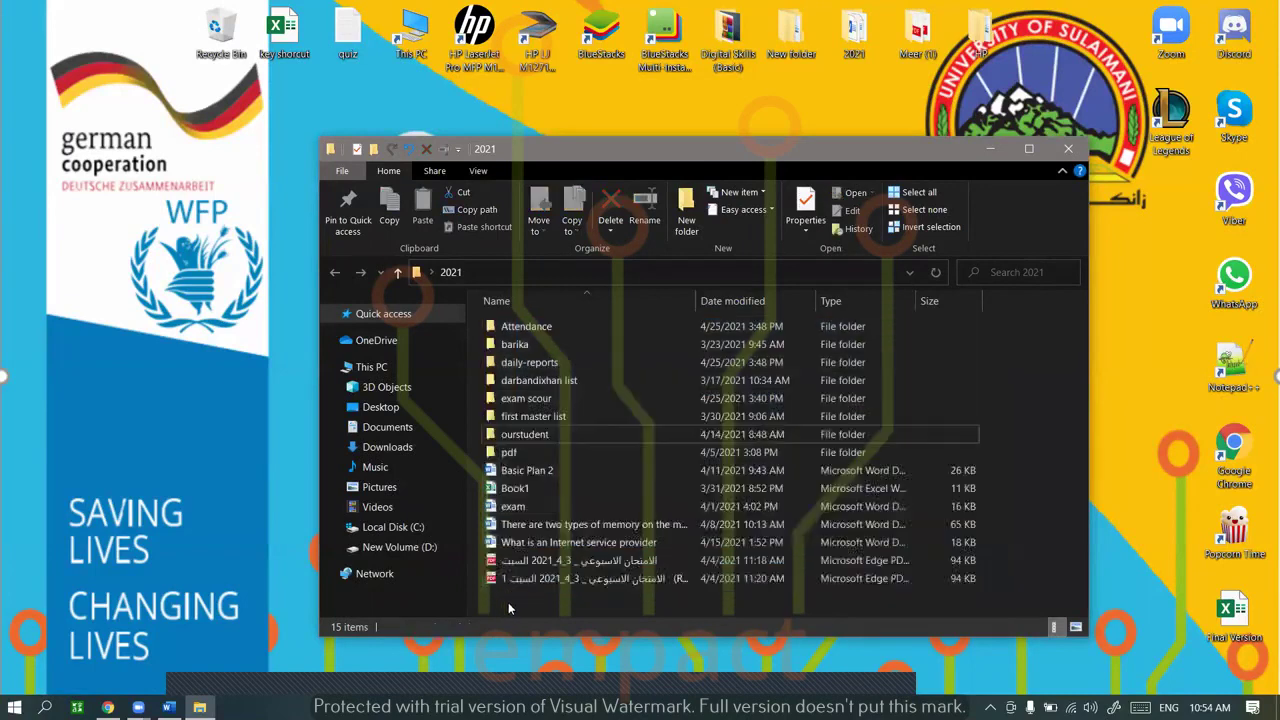
click(510, 580)
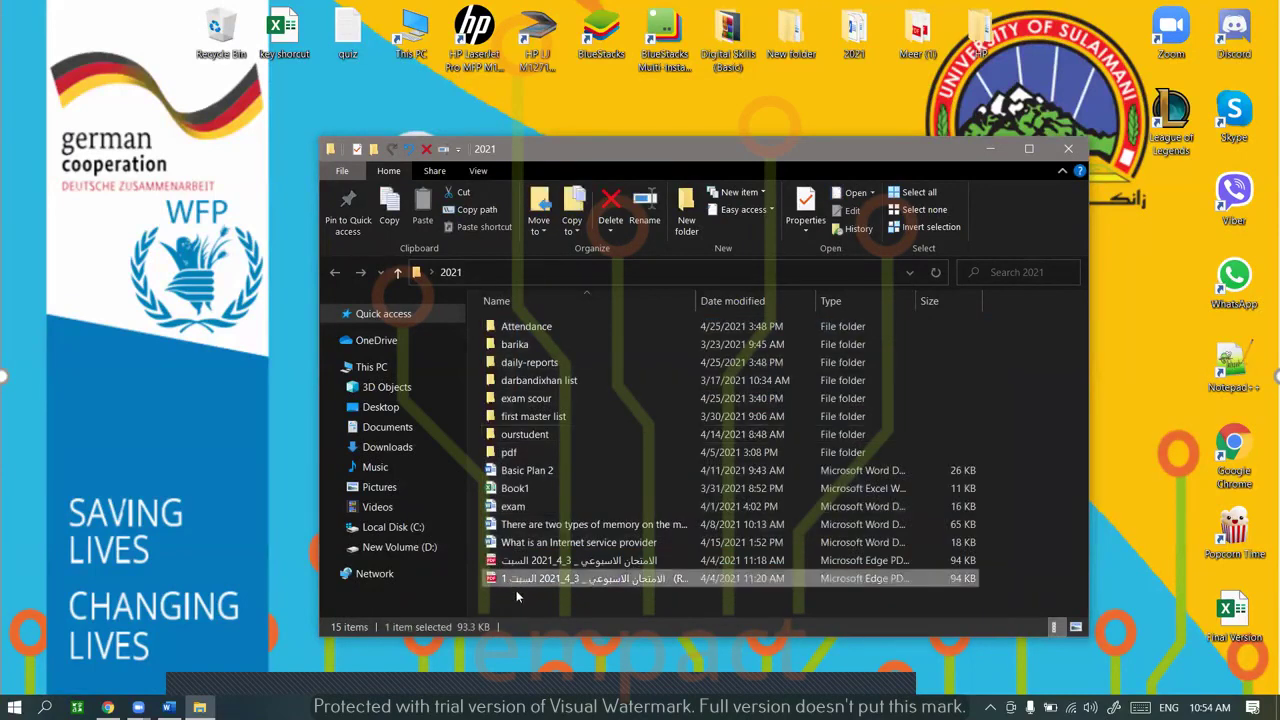
click(516, 596)
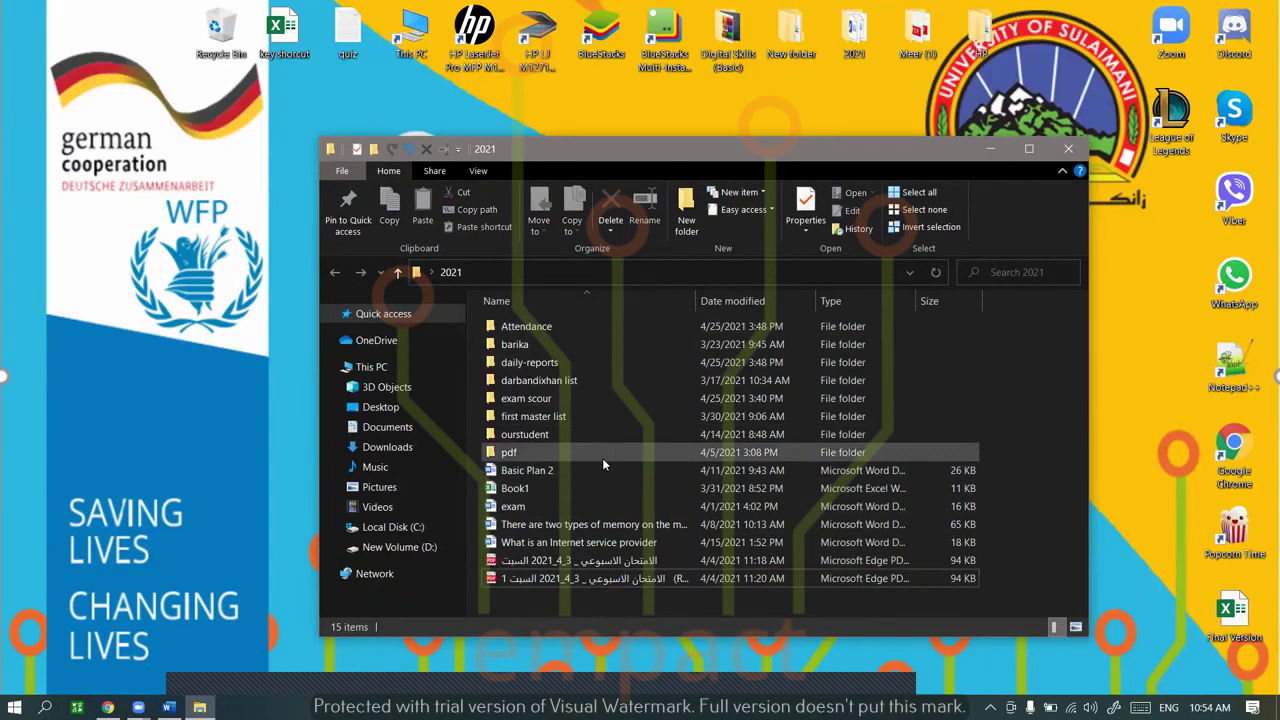
Demonstrate selecting all items in the 2021 folder and selecting none, leaving the selection cleared
key(ctrl+a)
click(924, 209)
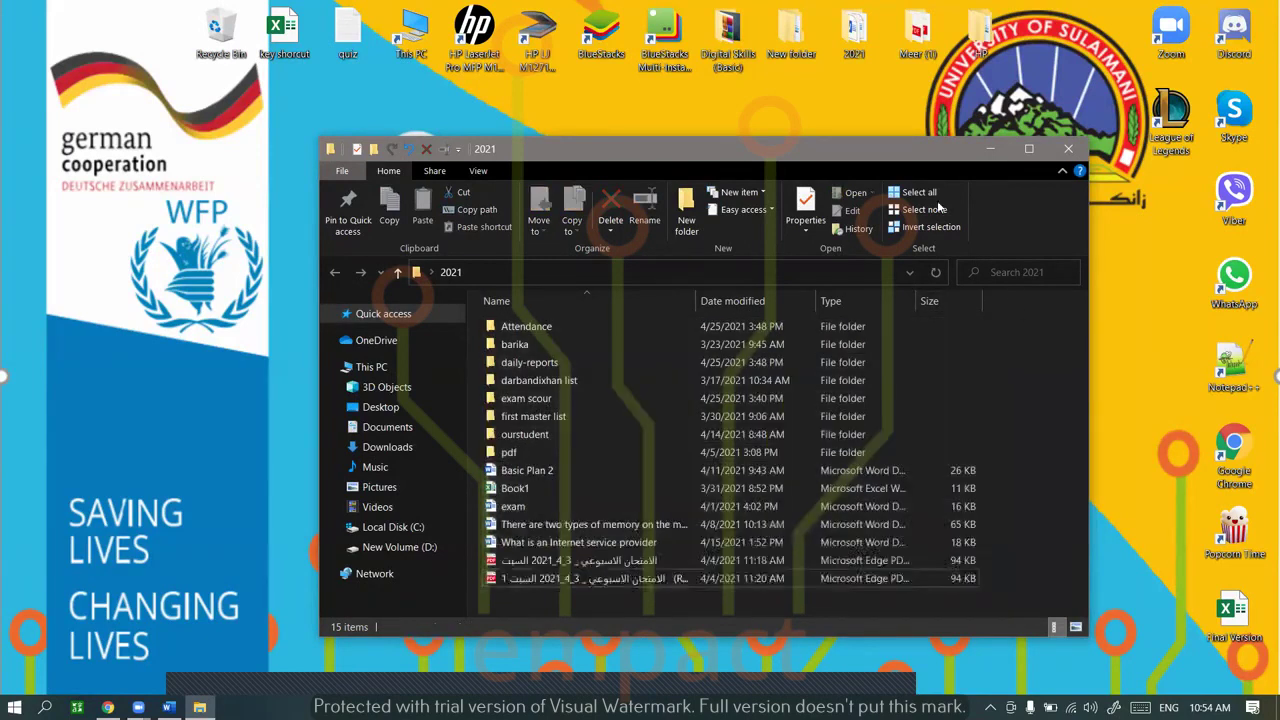
click(919, 192)
click(1035, 358)
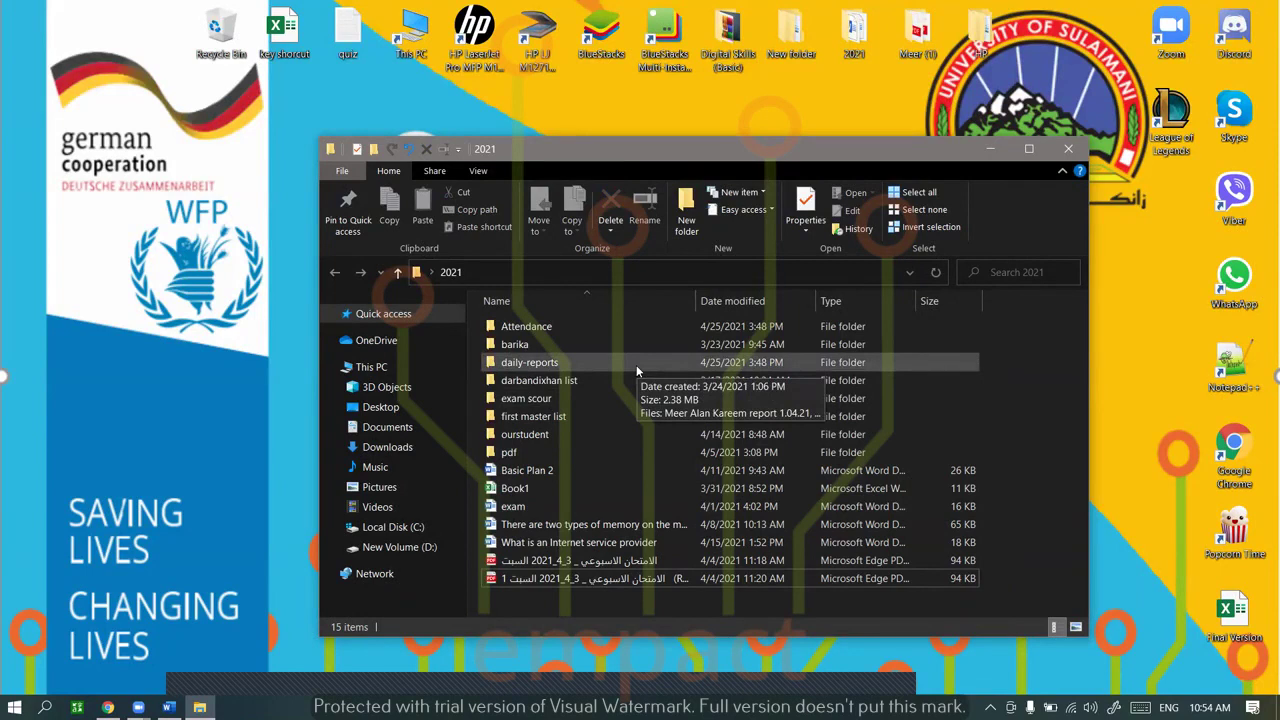
Select darbandixhan list, first master list, ourstudent, pdf, Basic Plan 2 and Book1 together, invert the selection, and clear it
click(566, 379)
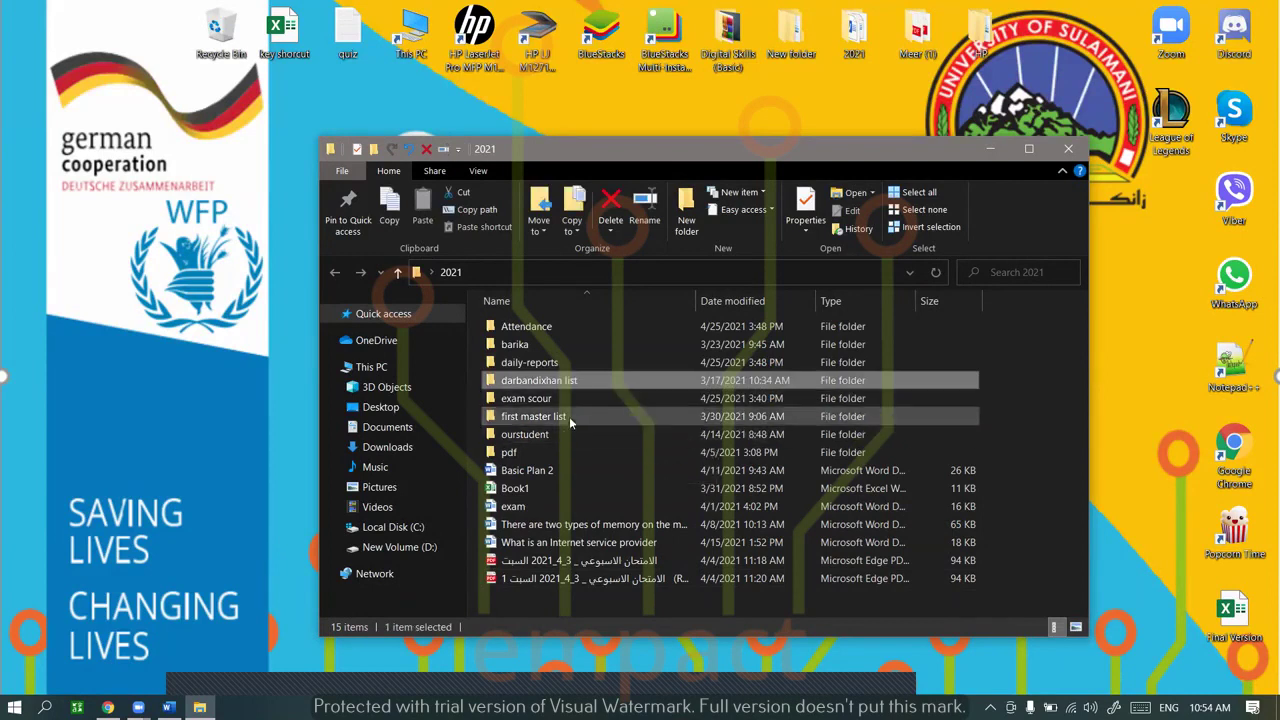
ctrl+click(568, 416)
ctrl+click(568, 434)
ctrl+click(566, 452)
ctrl+click(562, 470)
ctrl+click(557, 488)
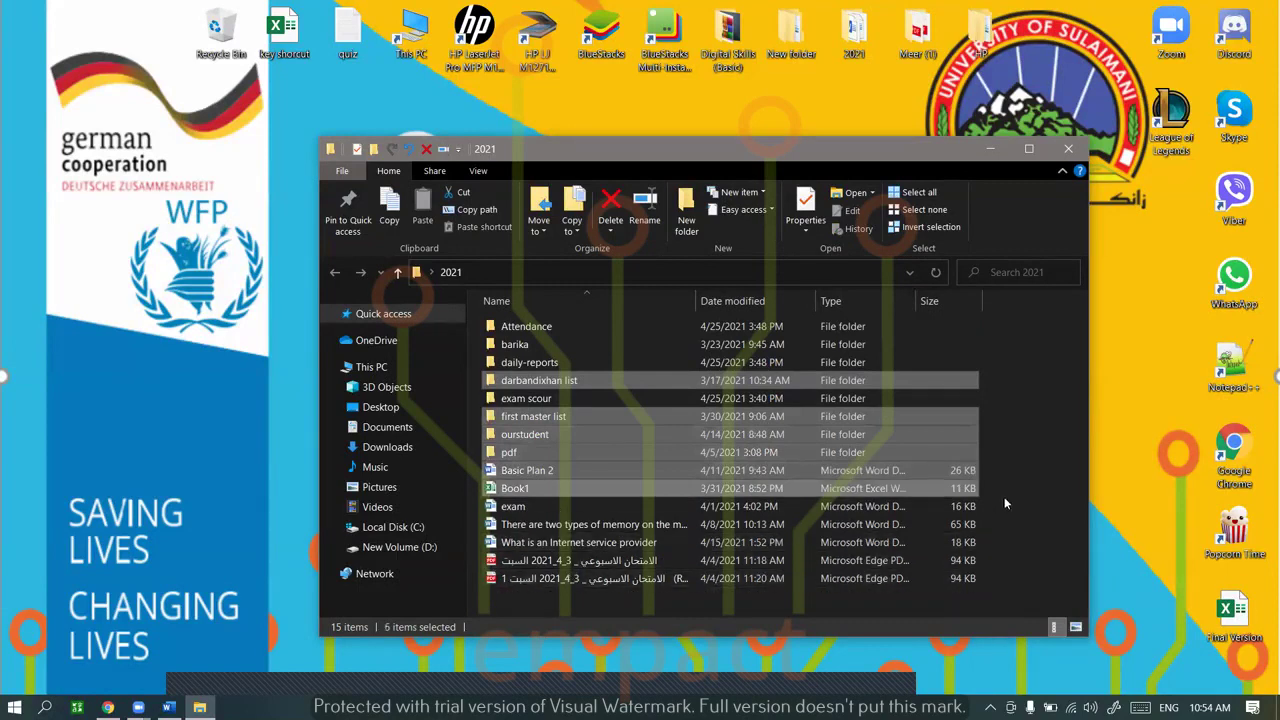
click(925, 227)
click(1012, 379)
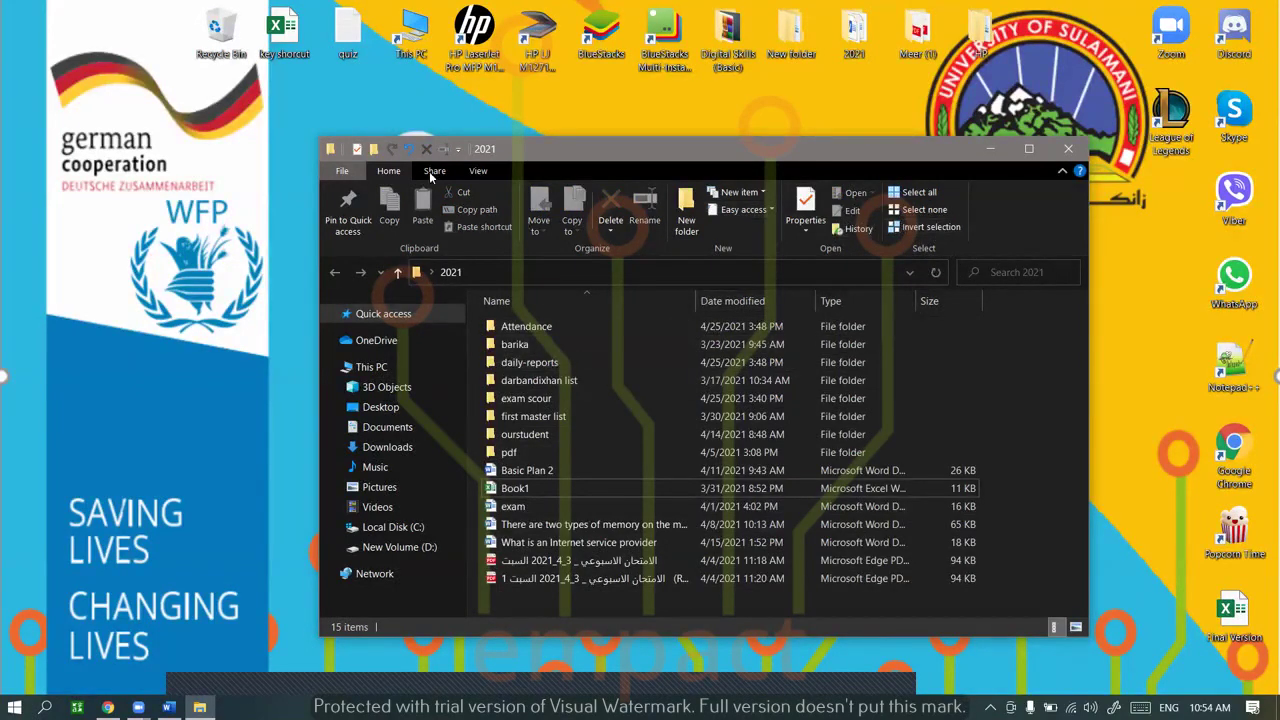
Glance over the Share commands, show the details pane, and view details of the ourstudent and pdf folders and Basic Plan 2
click(434, 171)
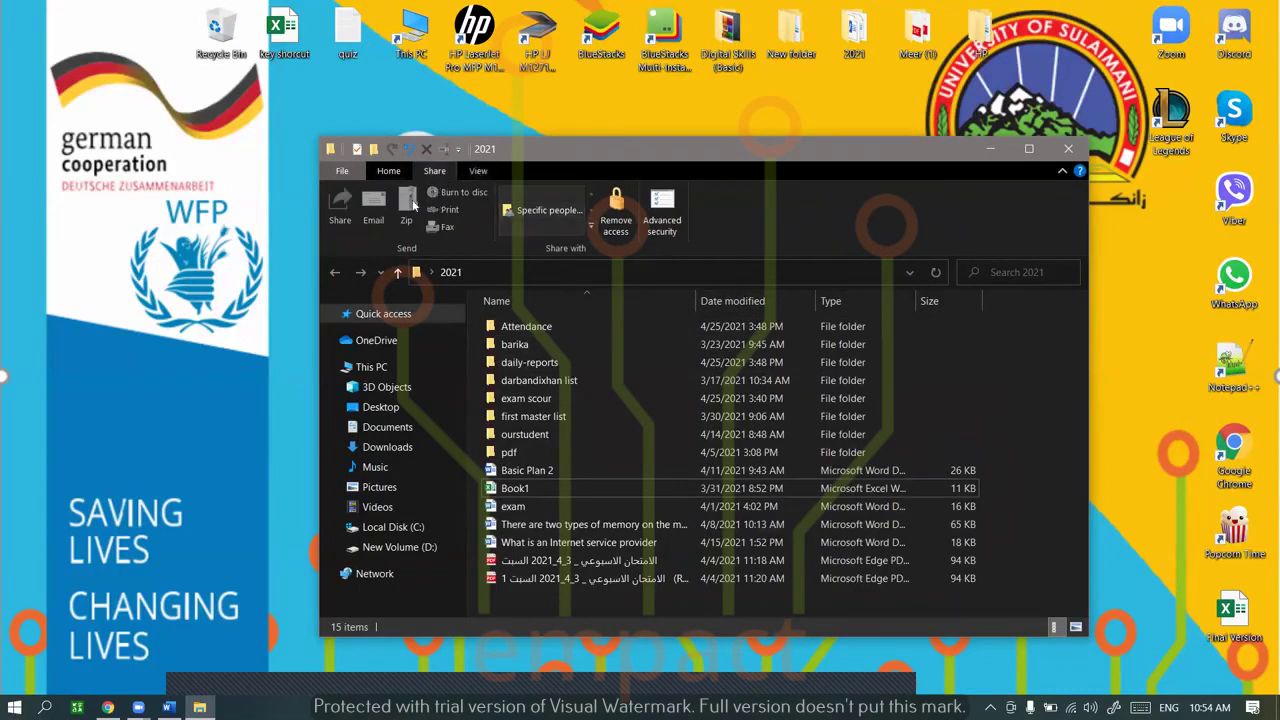
click(466, 171)
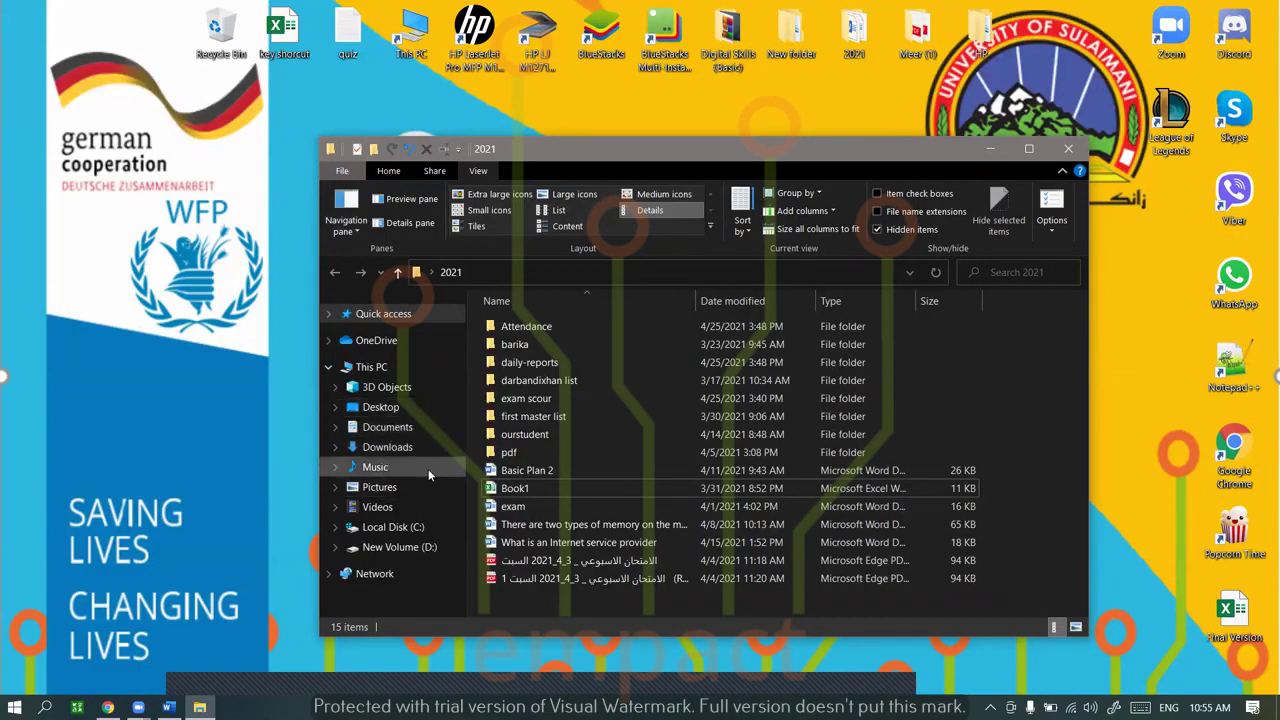
click(403, 226)
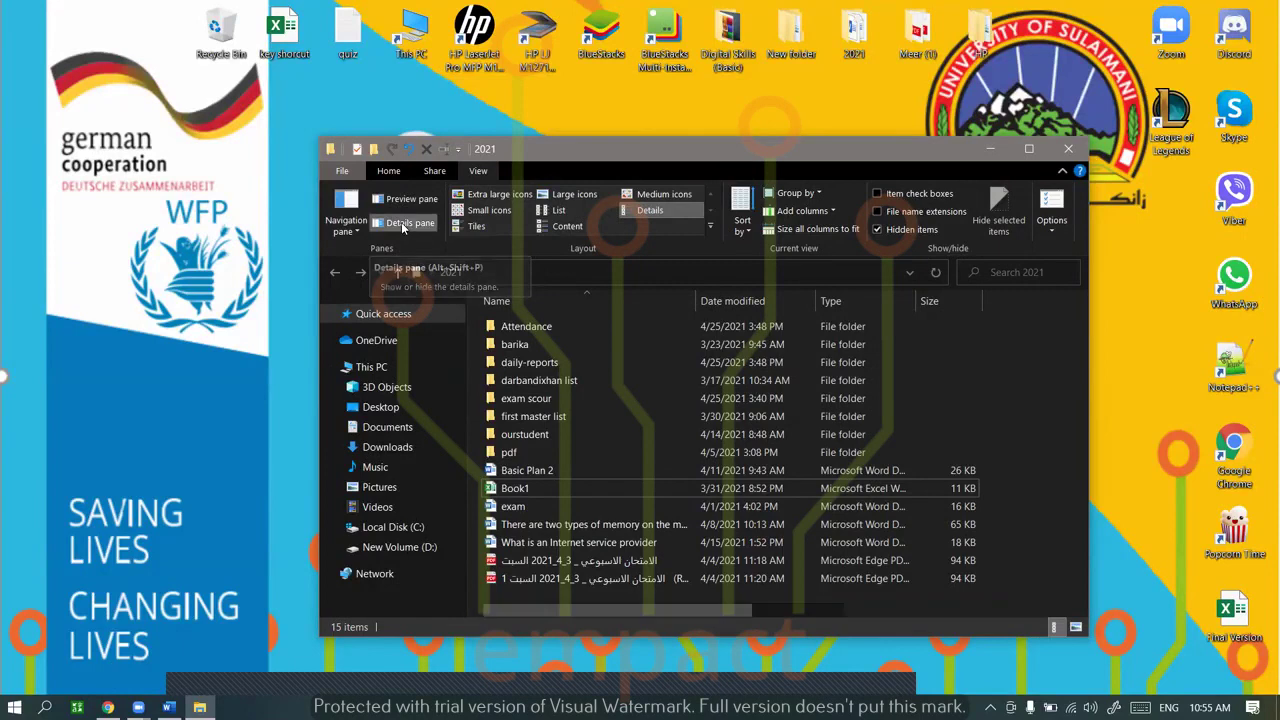
click(580, 446)
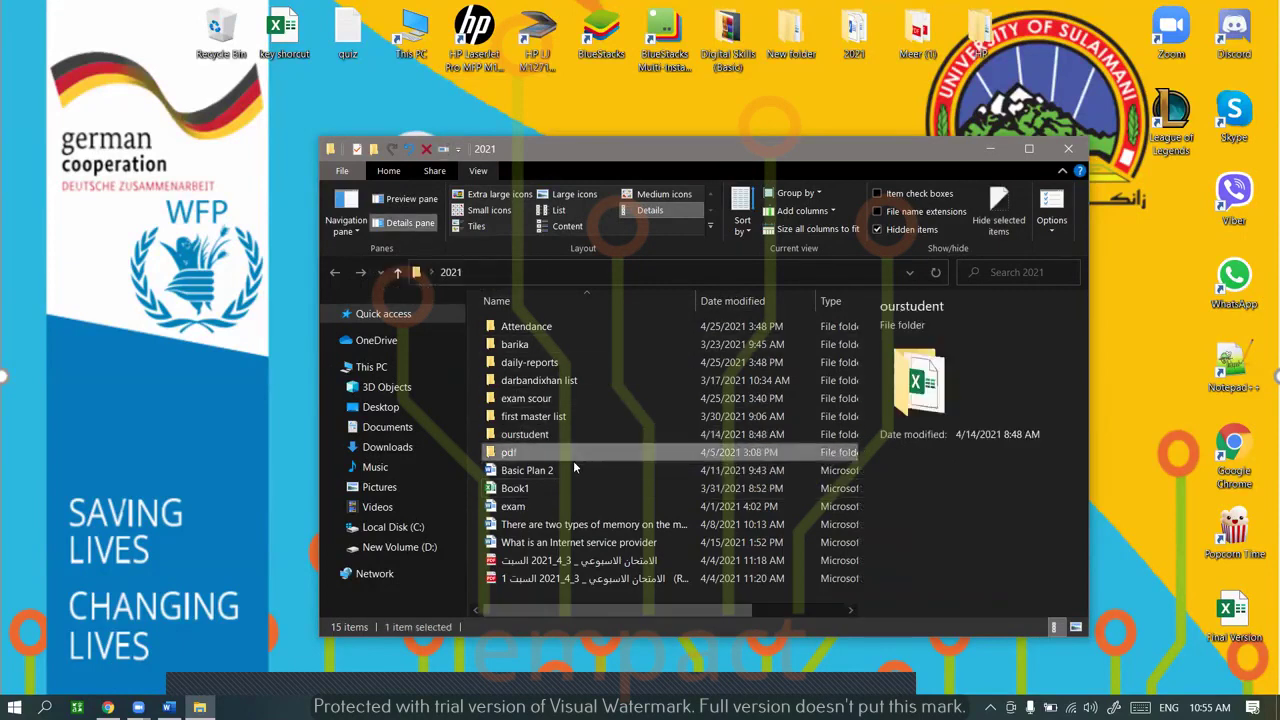
click(573, 456)
click(565, 470)
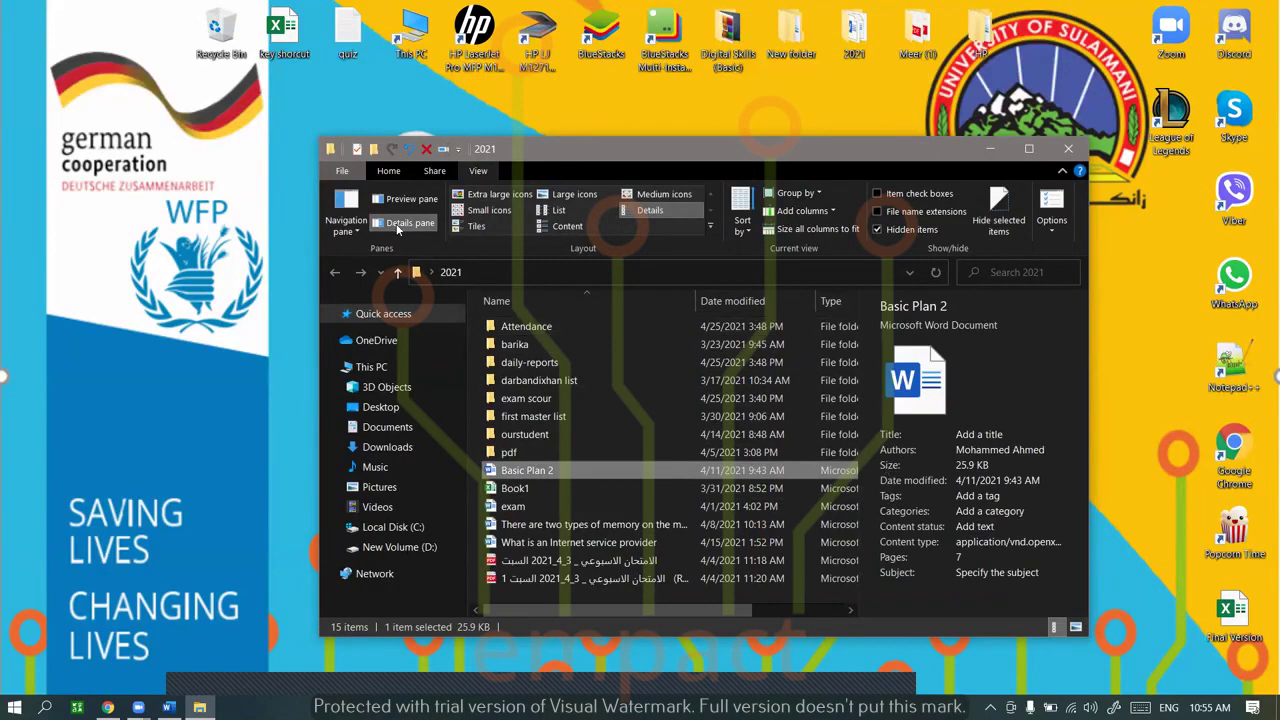
Switch from the details pane to the preview pane and view more of the Basic Plan 2 document in it
click(405, 199)
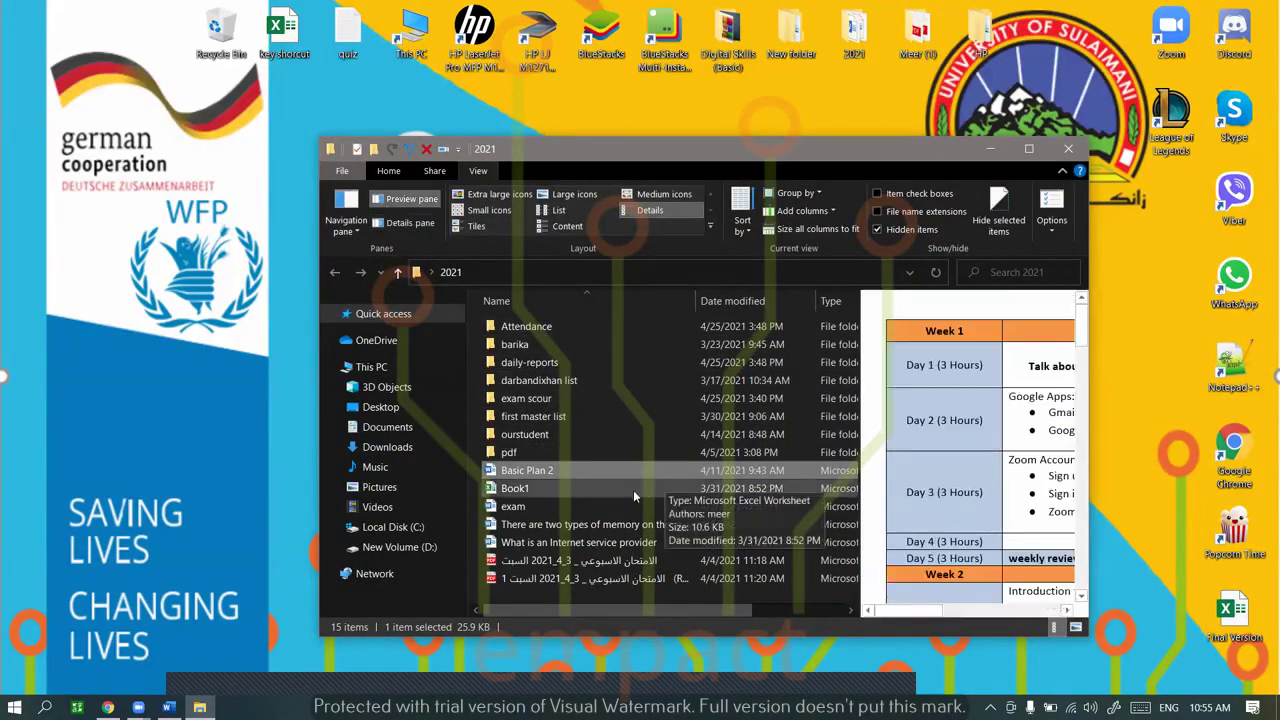
drag(925, 611, 1020, 616)
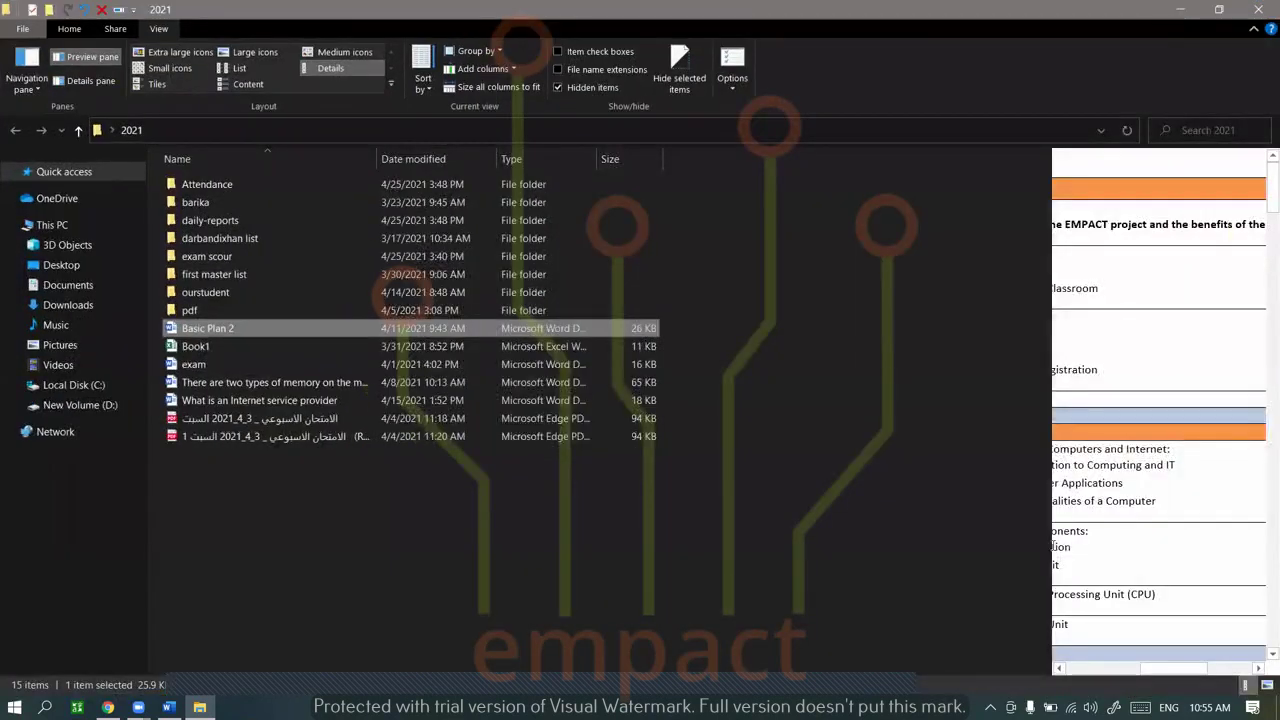
Widen the preview pane and preview Book1, exam, the memory and Internet service provider documents, both PDFs, and Basic Plan 2 in turn
drag(1052, 546, 717, 491)
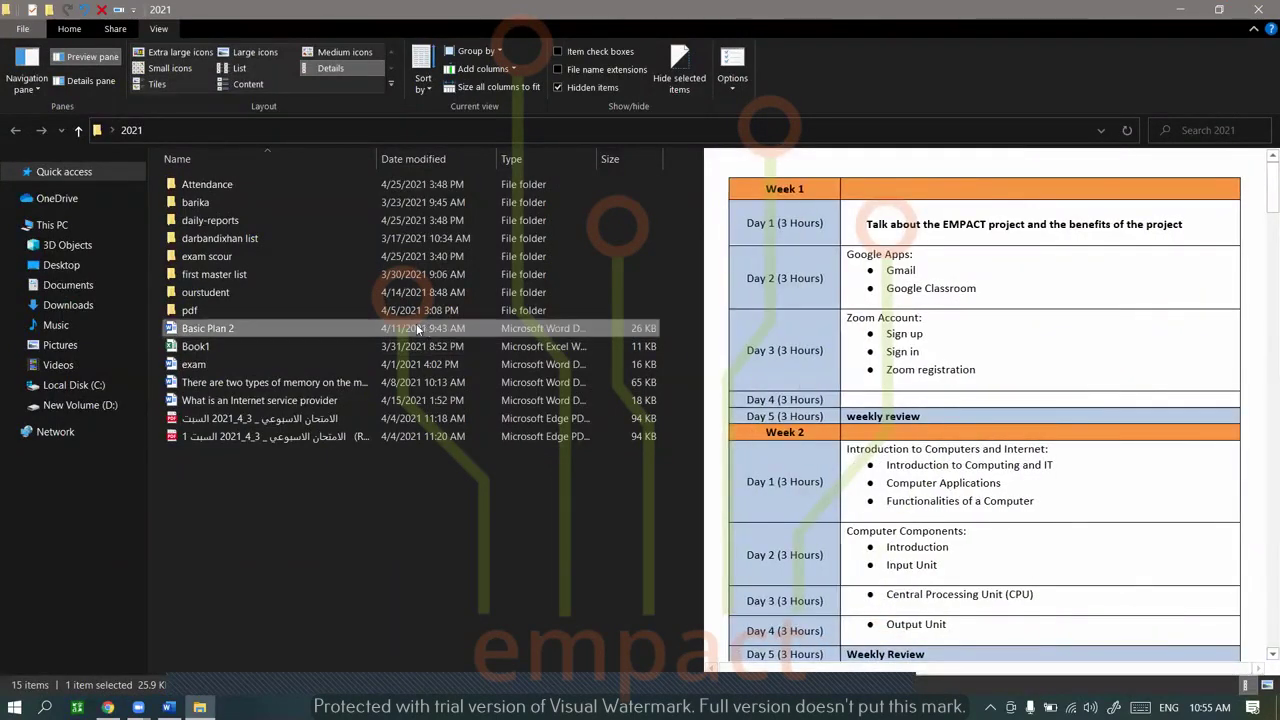
click(316, 347)
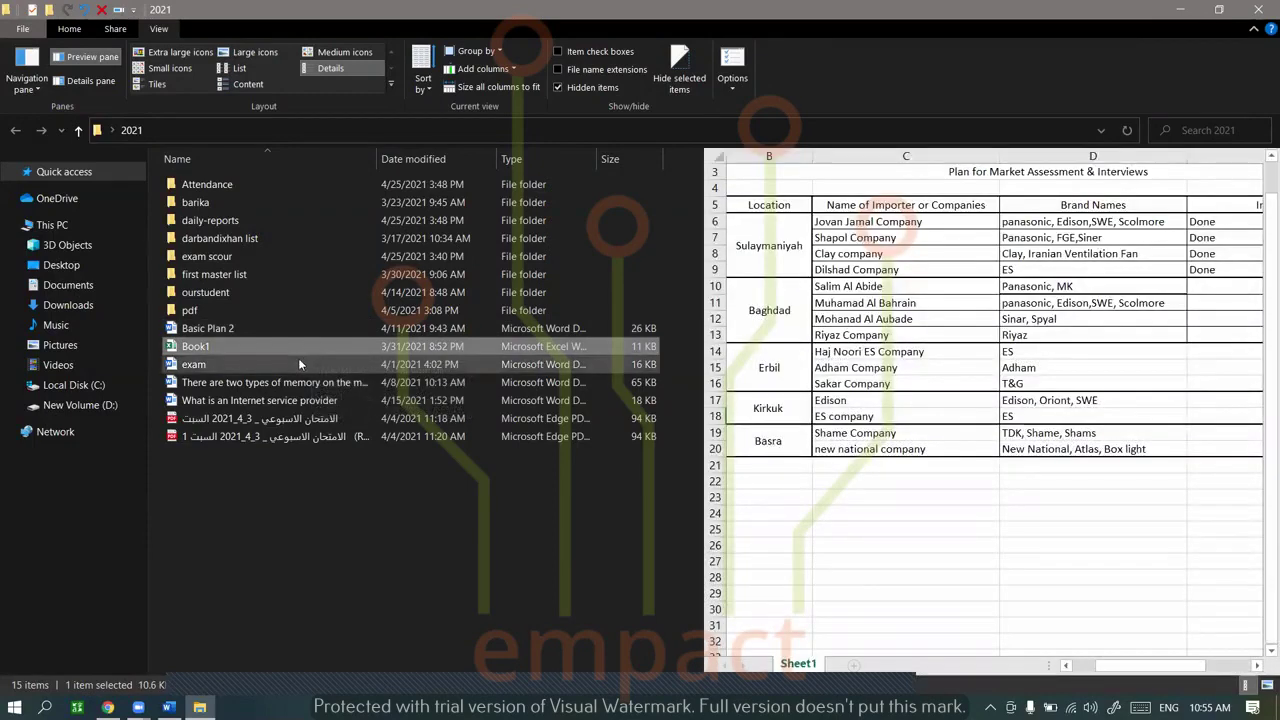
click(297, 362)
click(293, 379)
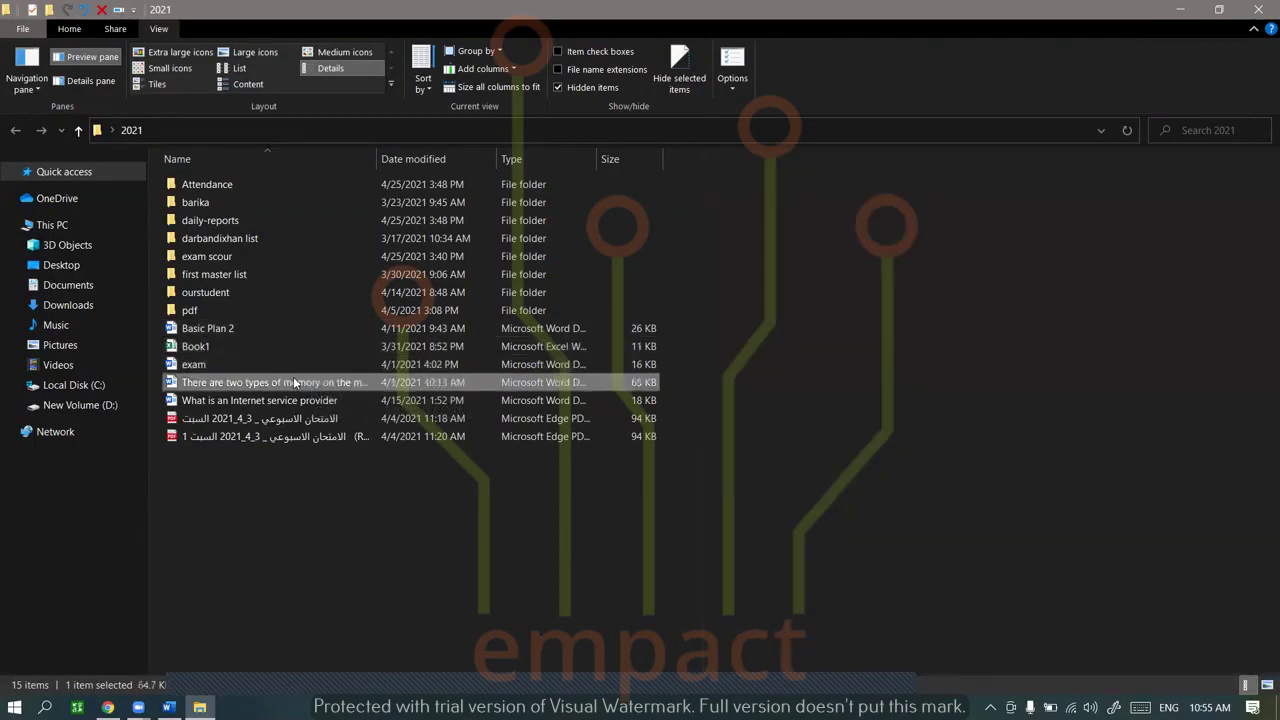
click(290, 402)
click(287, 419)
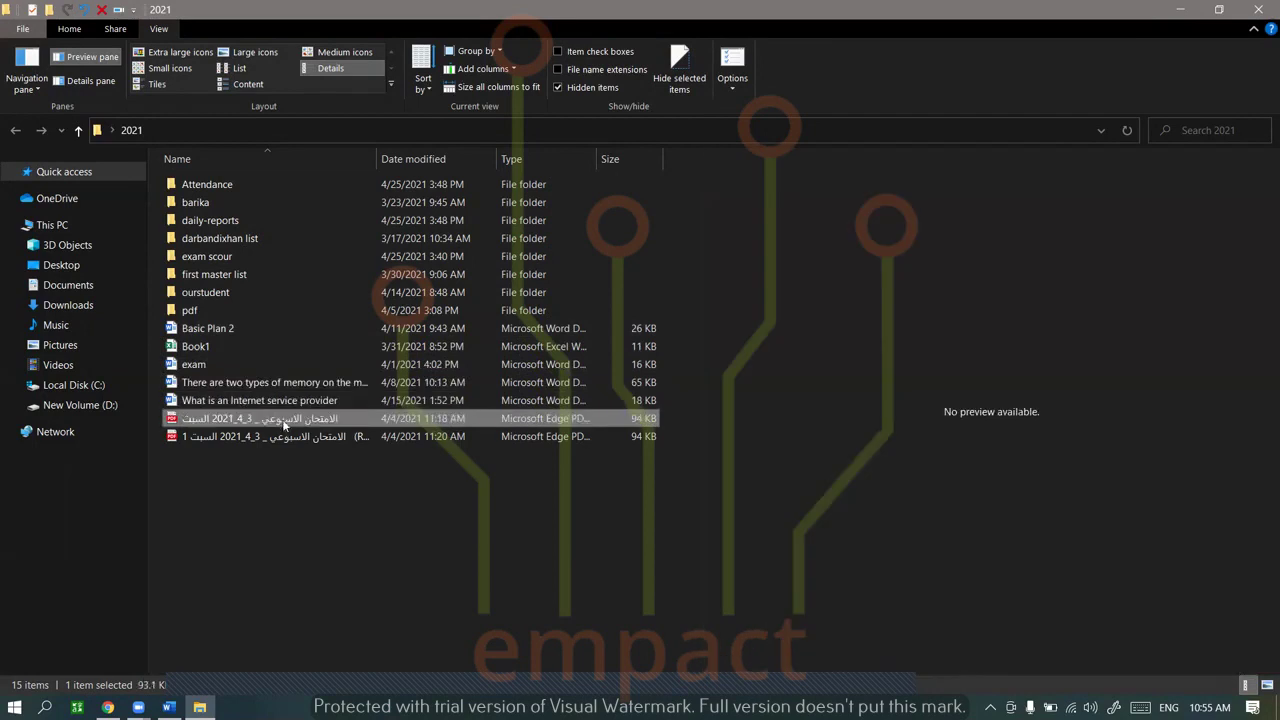
click(285, 436)
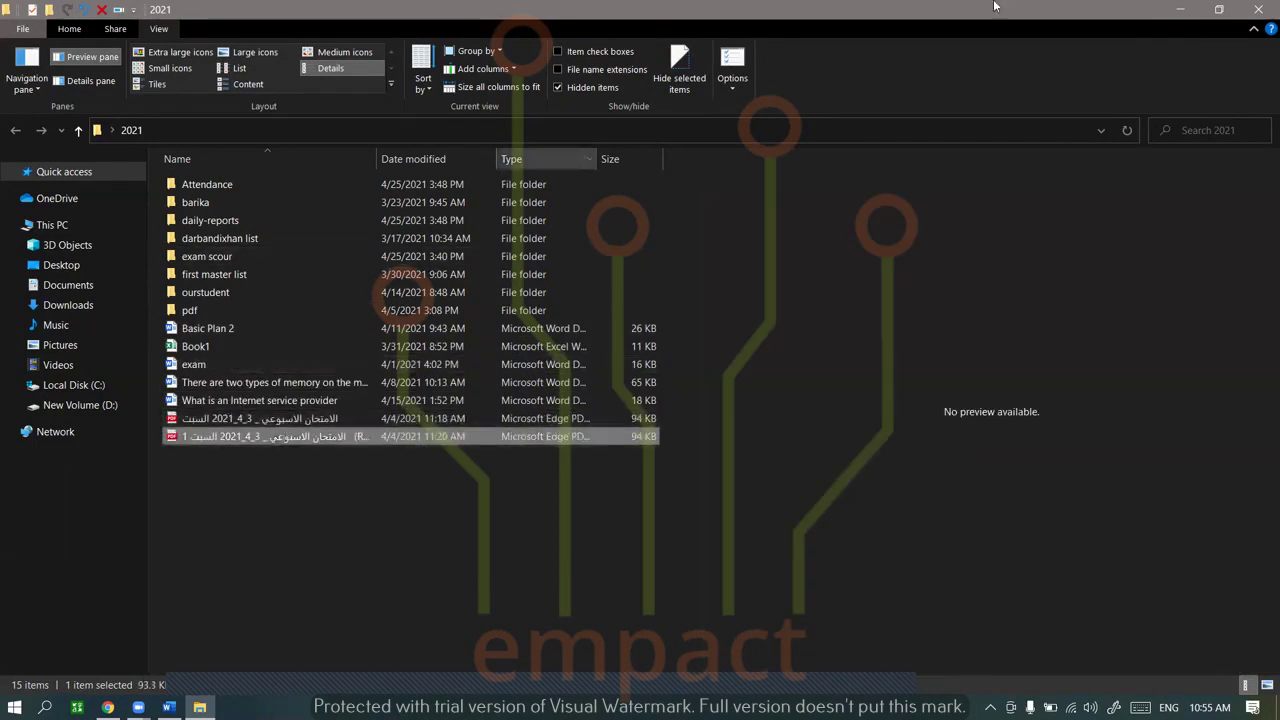
click(326, 331)
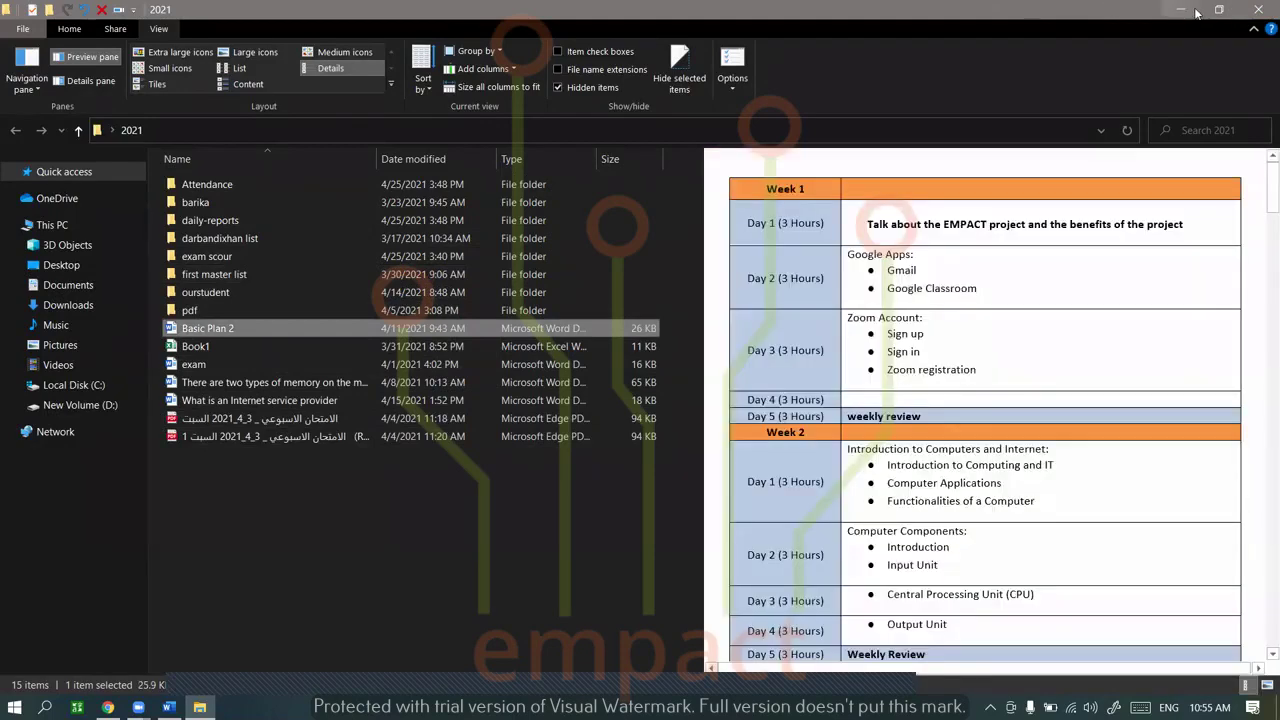
Select the barika folder and alternate the folder layout between details and large icons, finishing with large icons
click(413, 204)
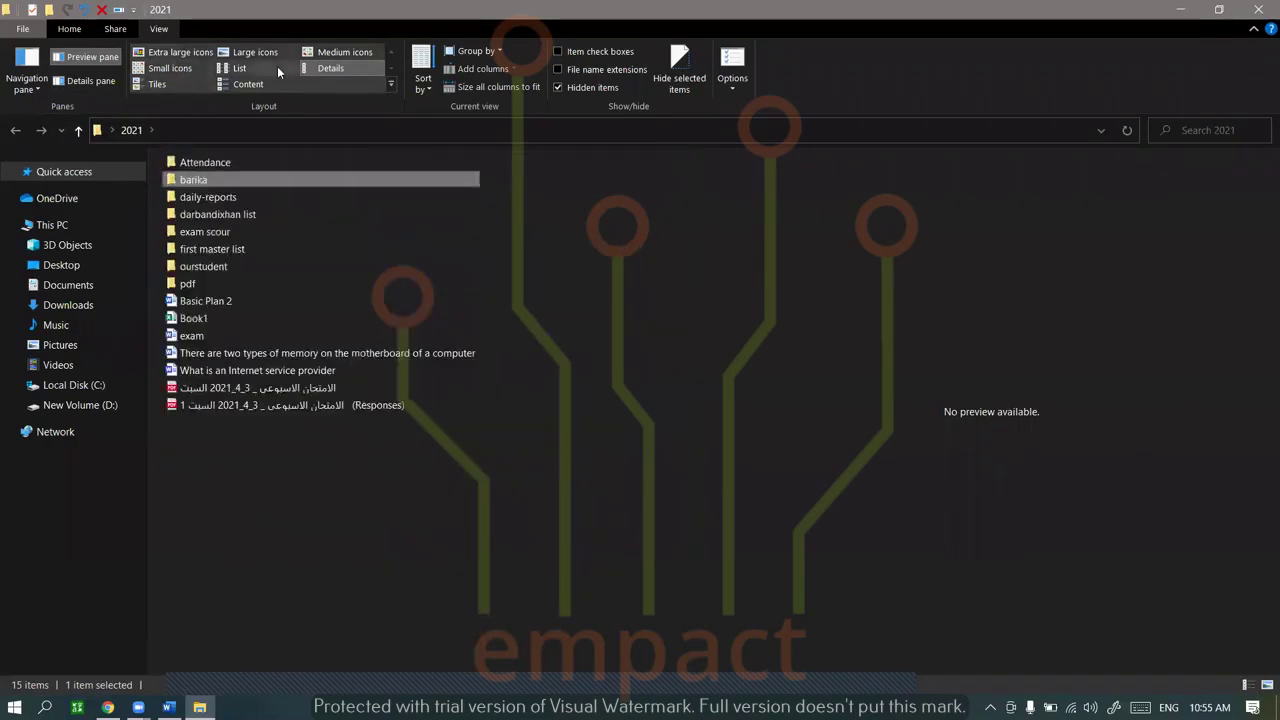
click(1260, 690)
click(1261, 689)
click(1261, 689)
click(1262, 688)
click(1265, 686)
click(1246, 686)
click(1265, 686)
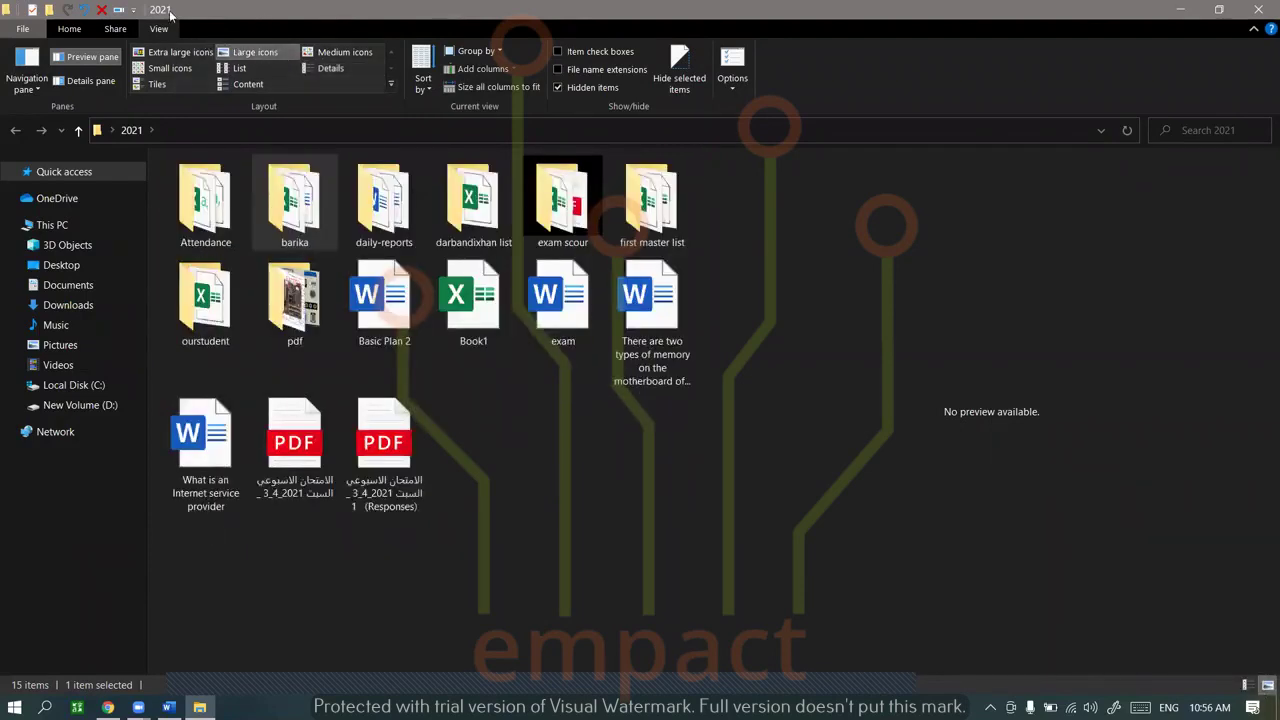
Review the available sorting options for the 2021 folder and leave the sort order as it is
mouse_move(455, 226)
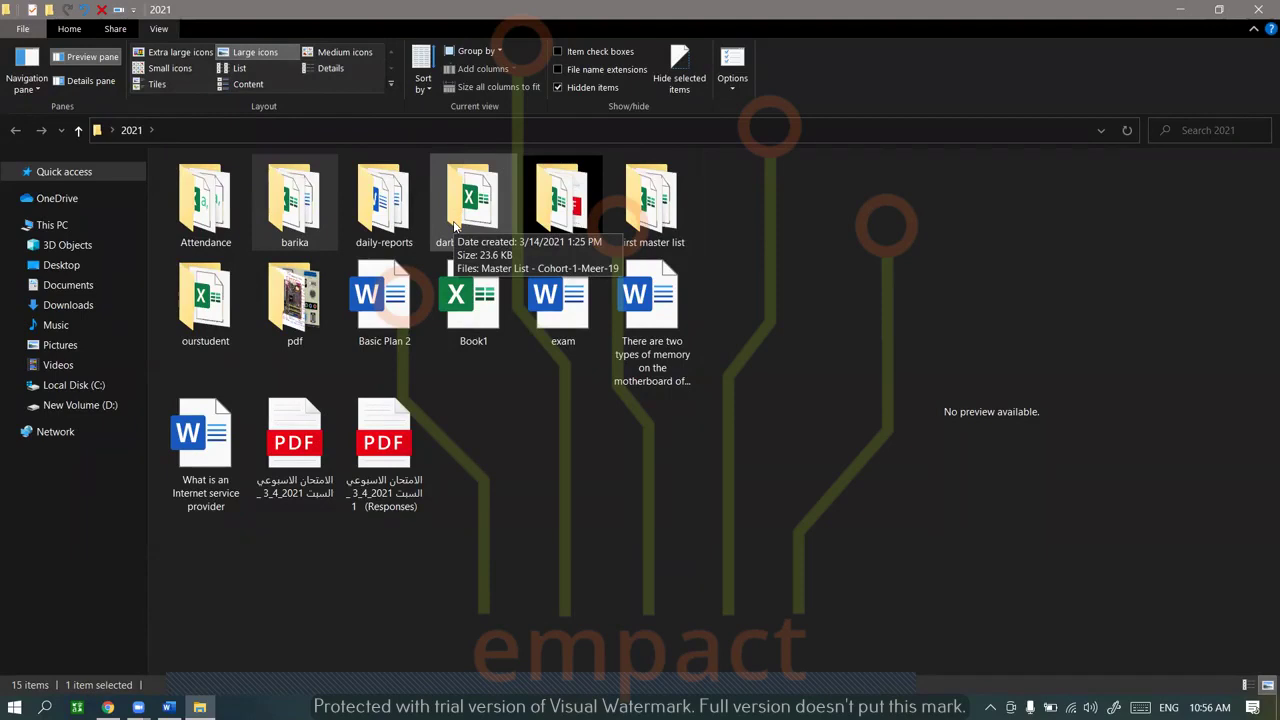
click(433, 70)
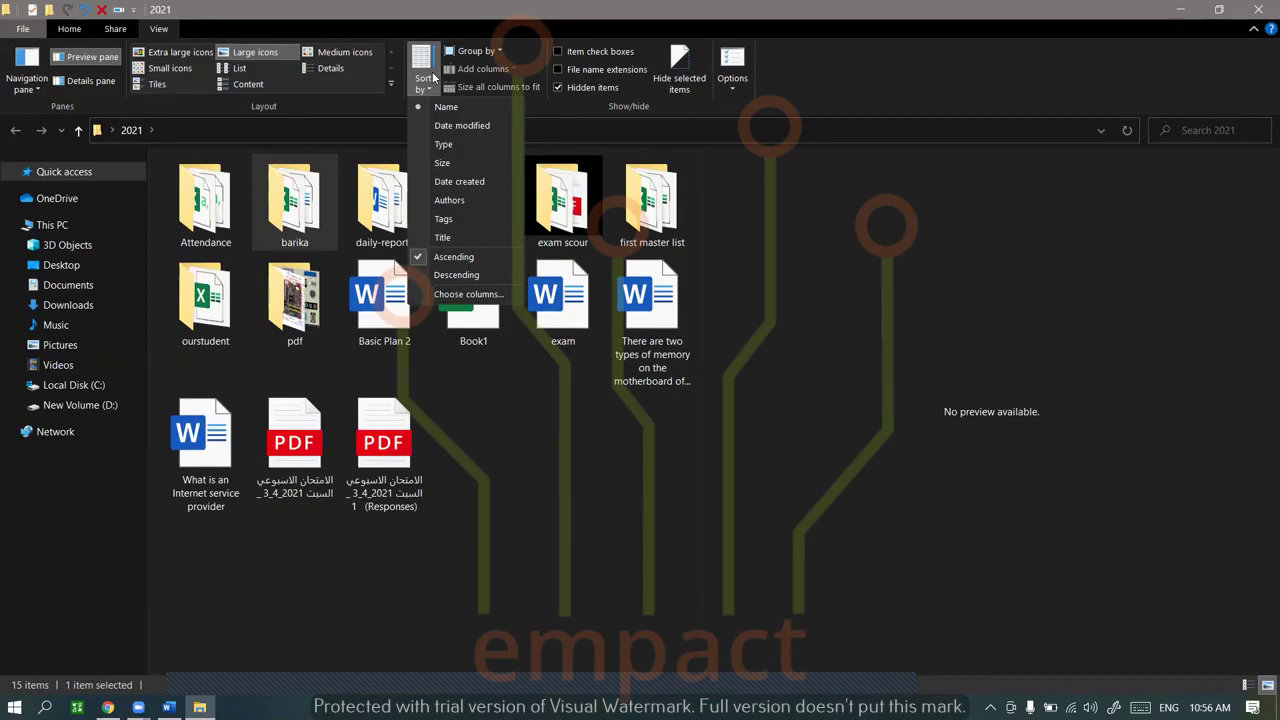
click(497, 486)
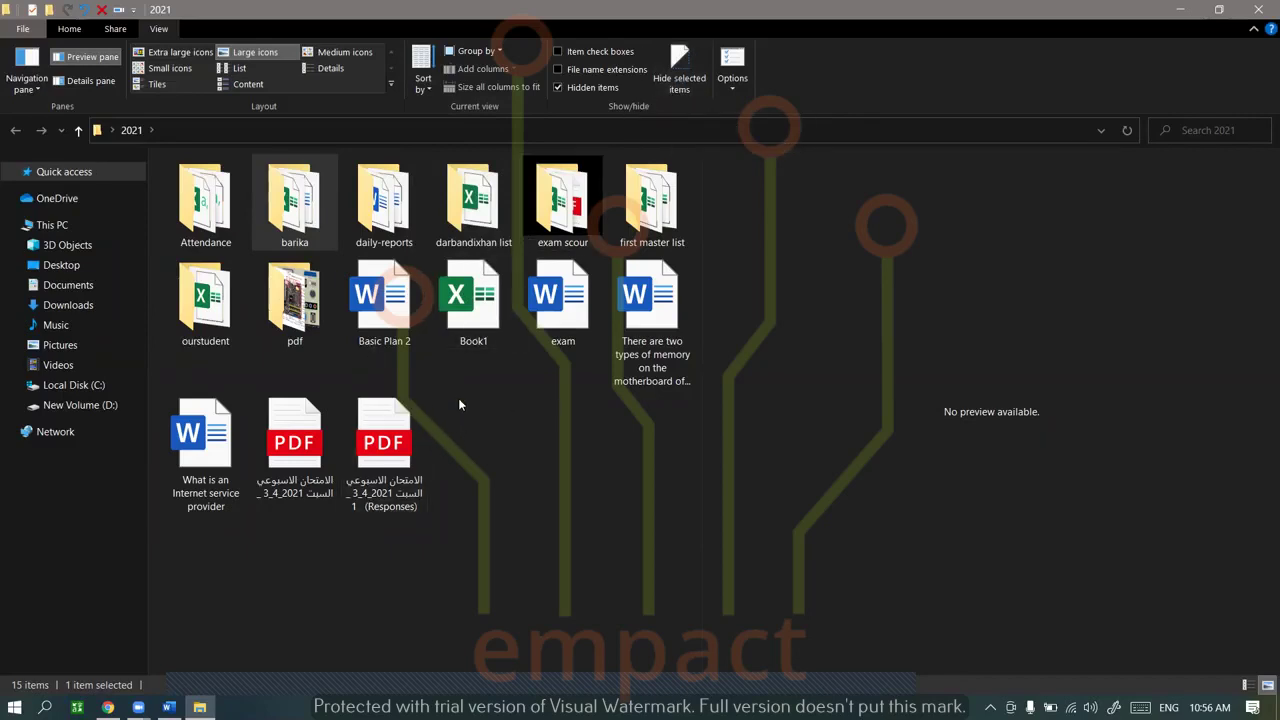
Hide the PDF whose name ends in (Responses) and demonstrate the hidden items display option
click(385, 445)
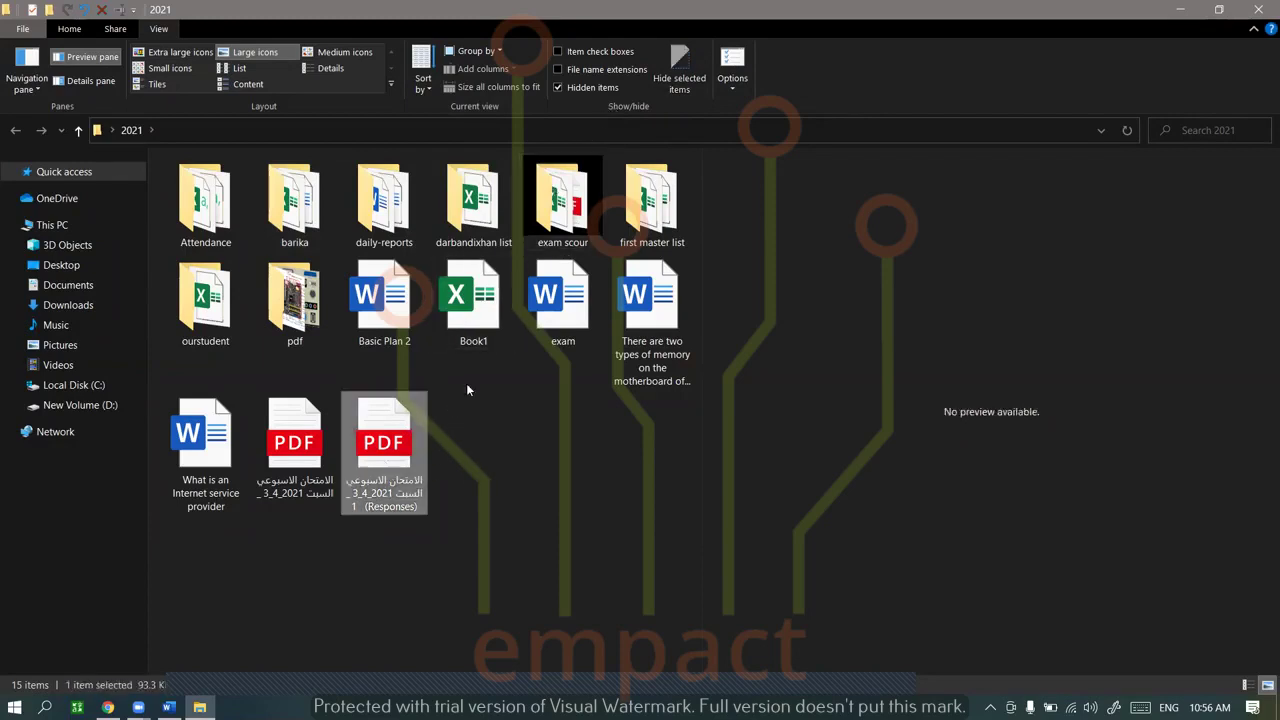
click(688, 68)
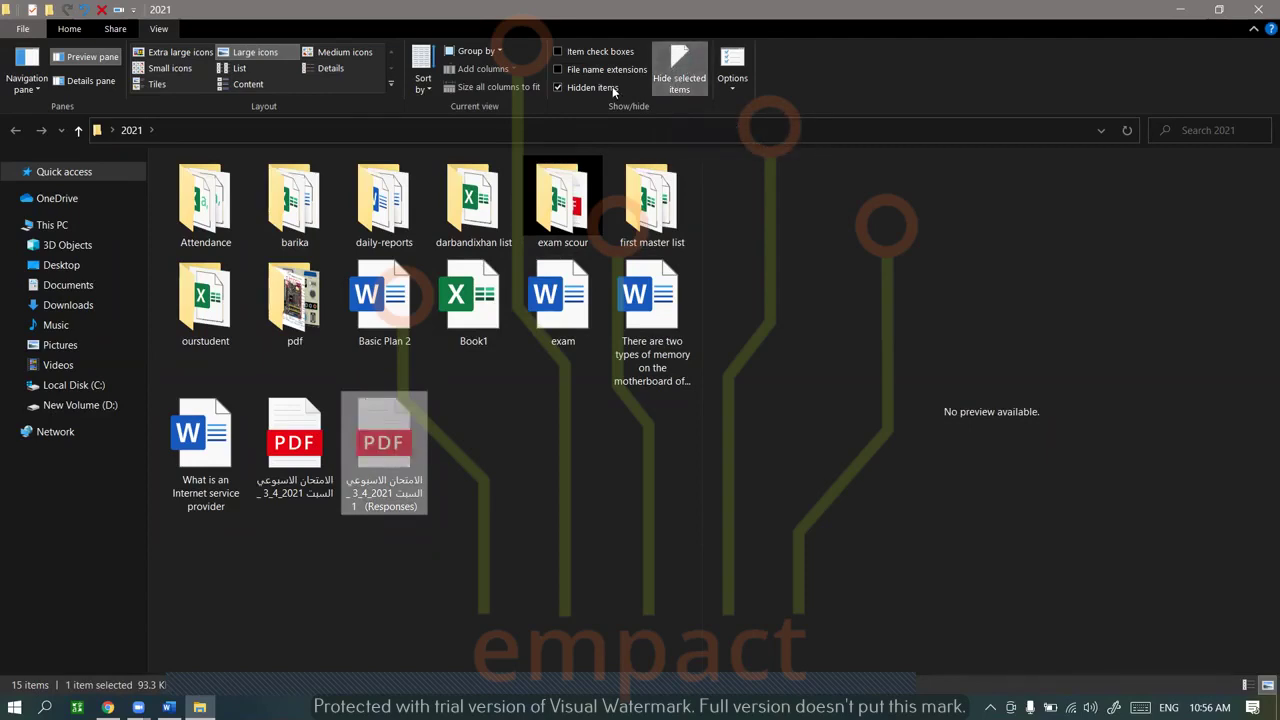
click(598, 86)
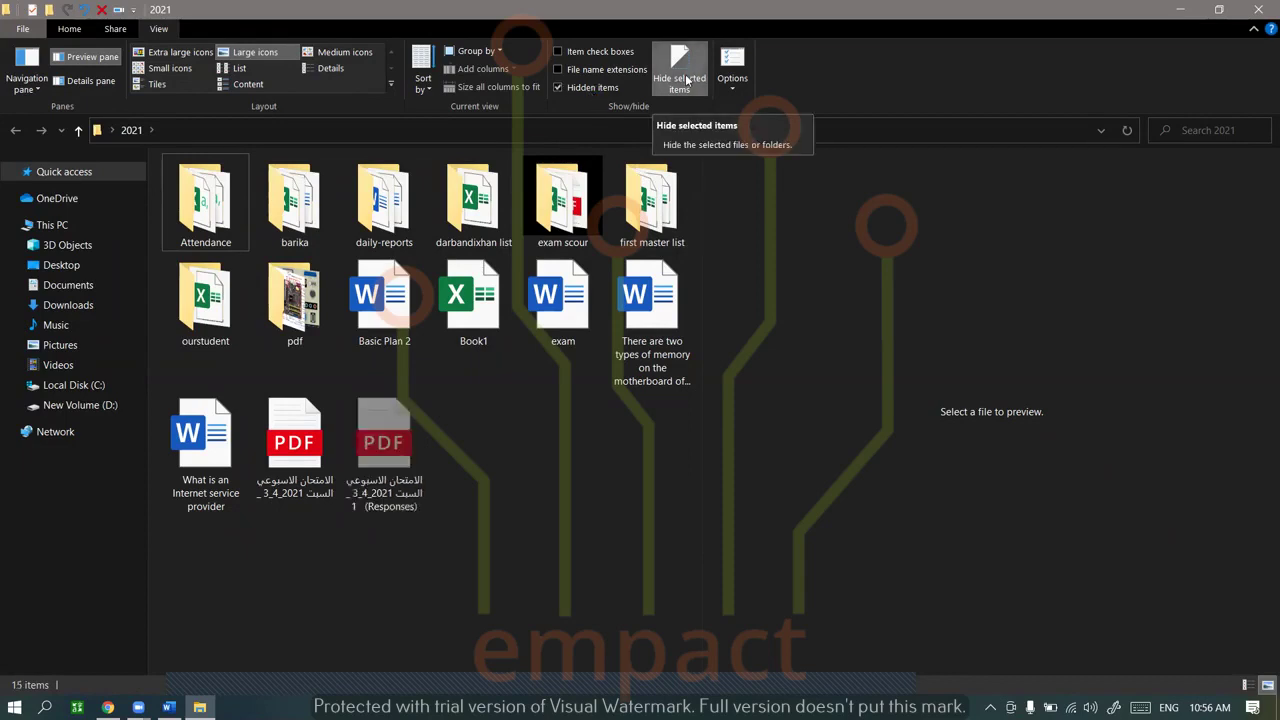
Unhide the PDF whose name ends in (Responses) and clear the selection
click(384, 450)
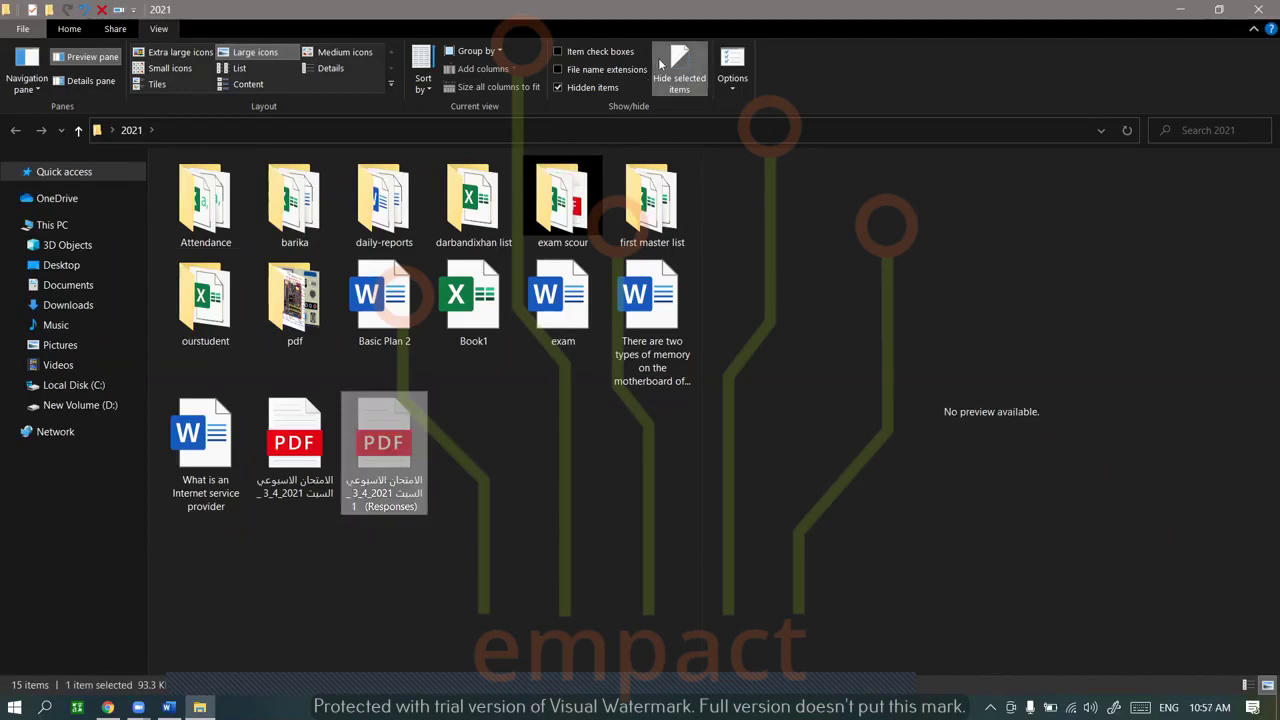
click(673, 66)
click(537, 459)
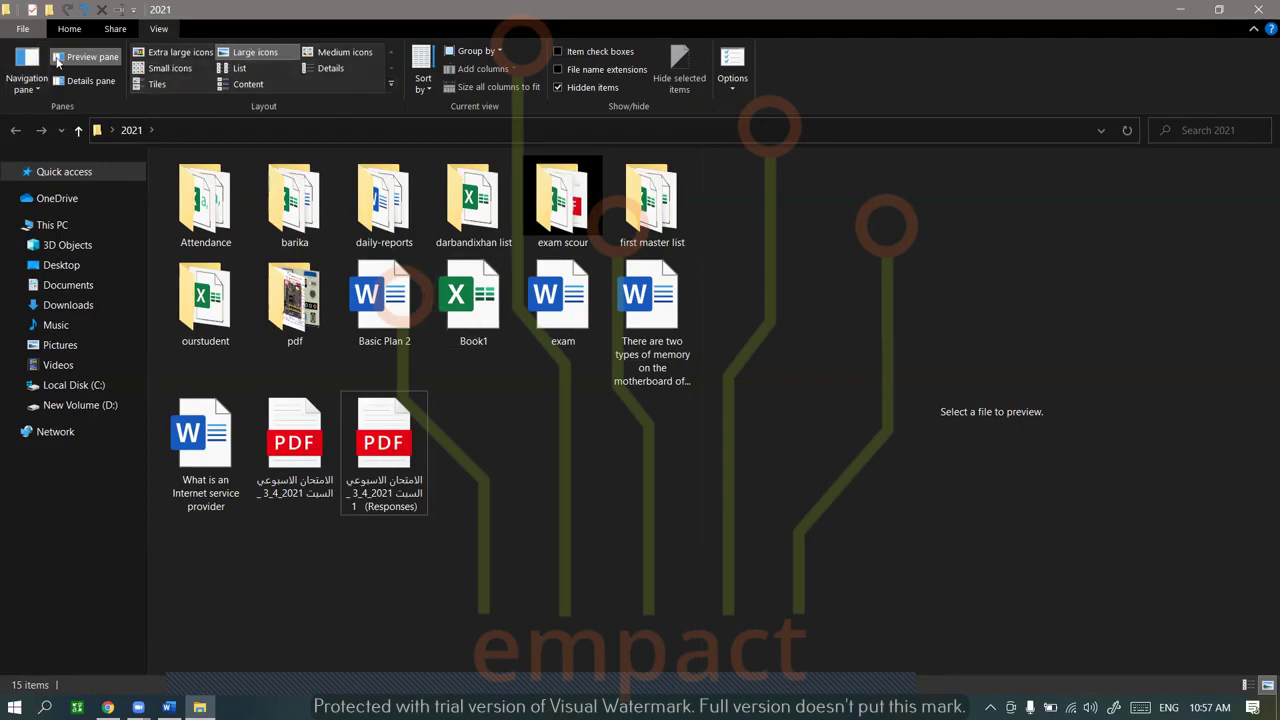
Turn off the preview pane and try the tiles layout before setting the folder to the details layout
click(86, 57)
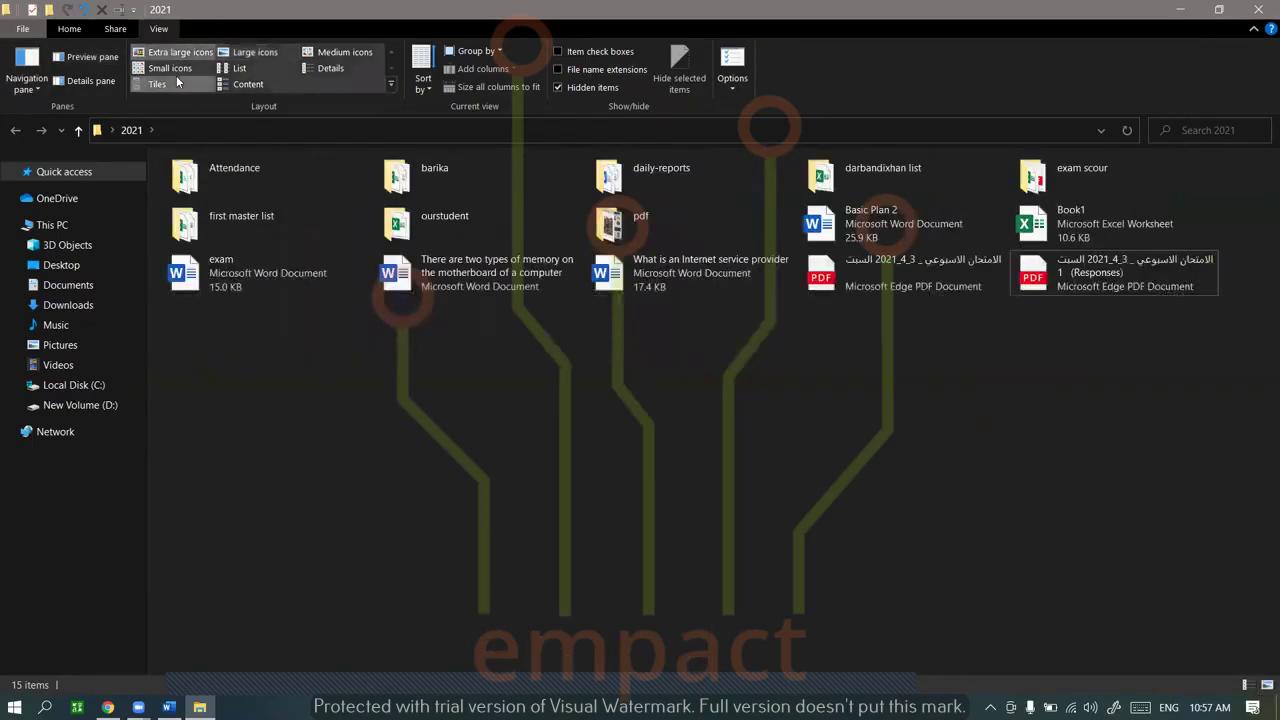
click(172, 82)
click(361, 62)
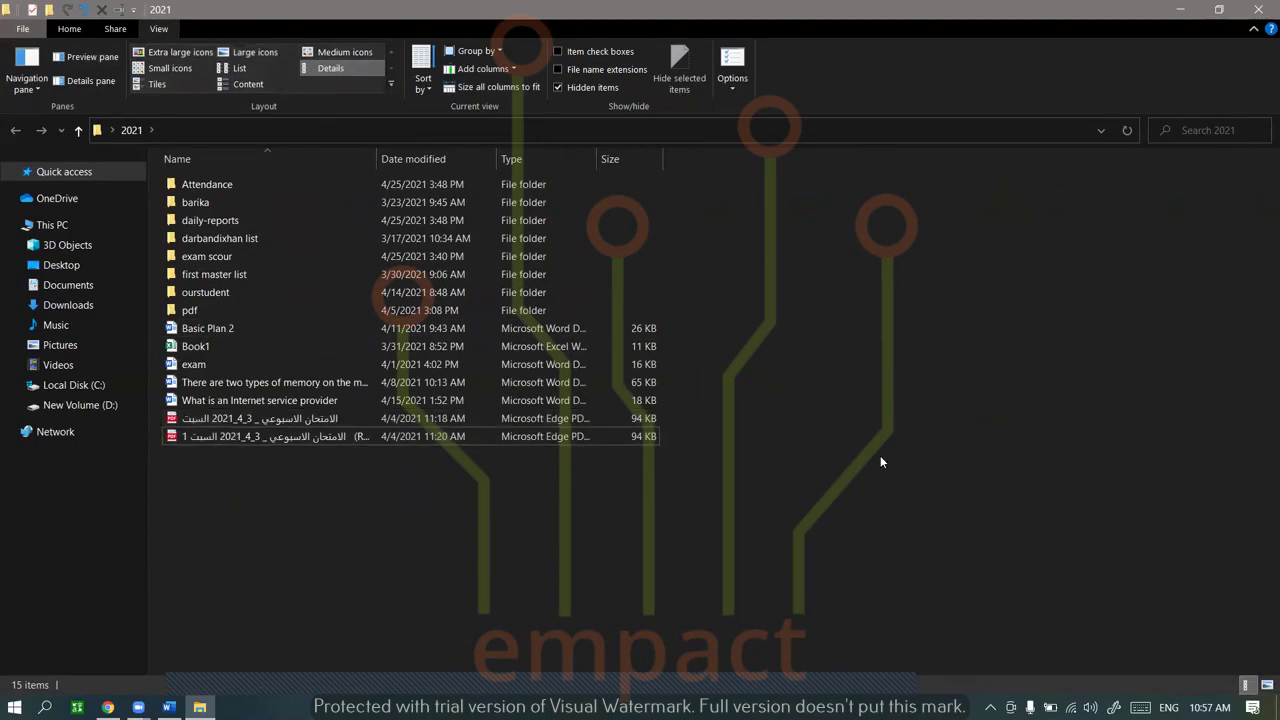
Show the Home commands, open the Basic Plan 2 document in Word, and close it again
click(69, 28)
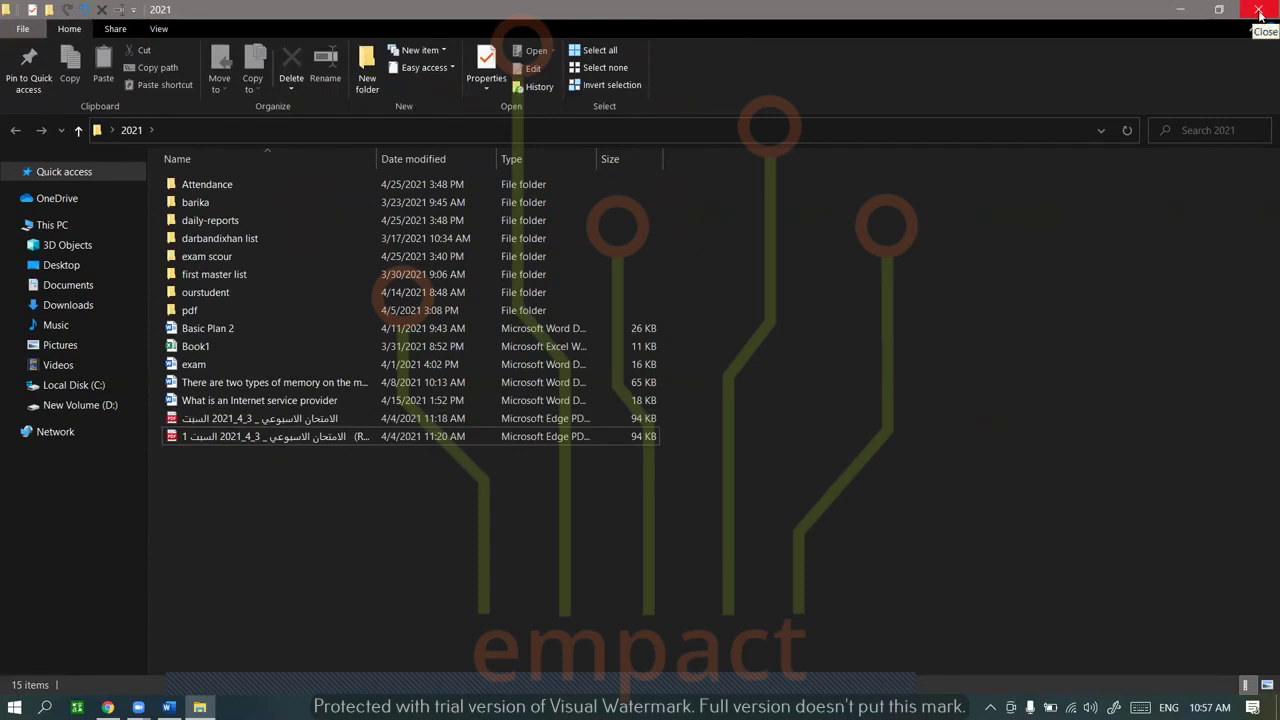
double_click(345, 328)
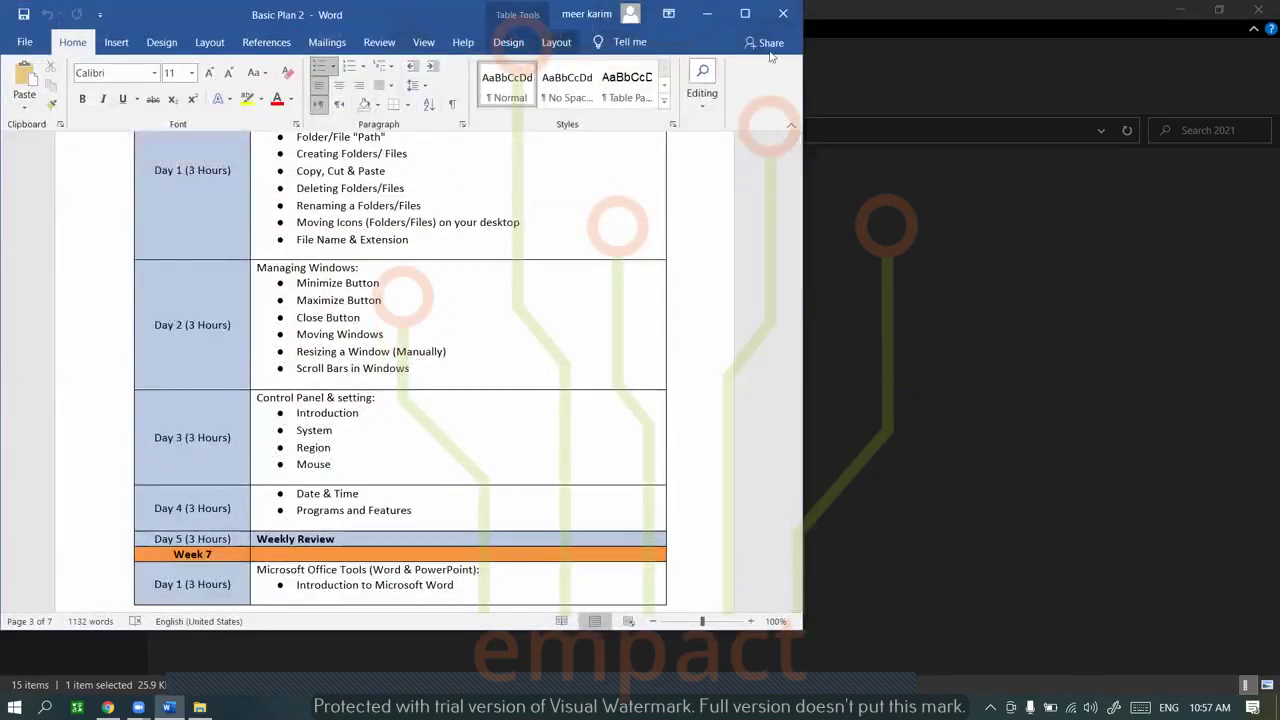
click(783, 13)
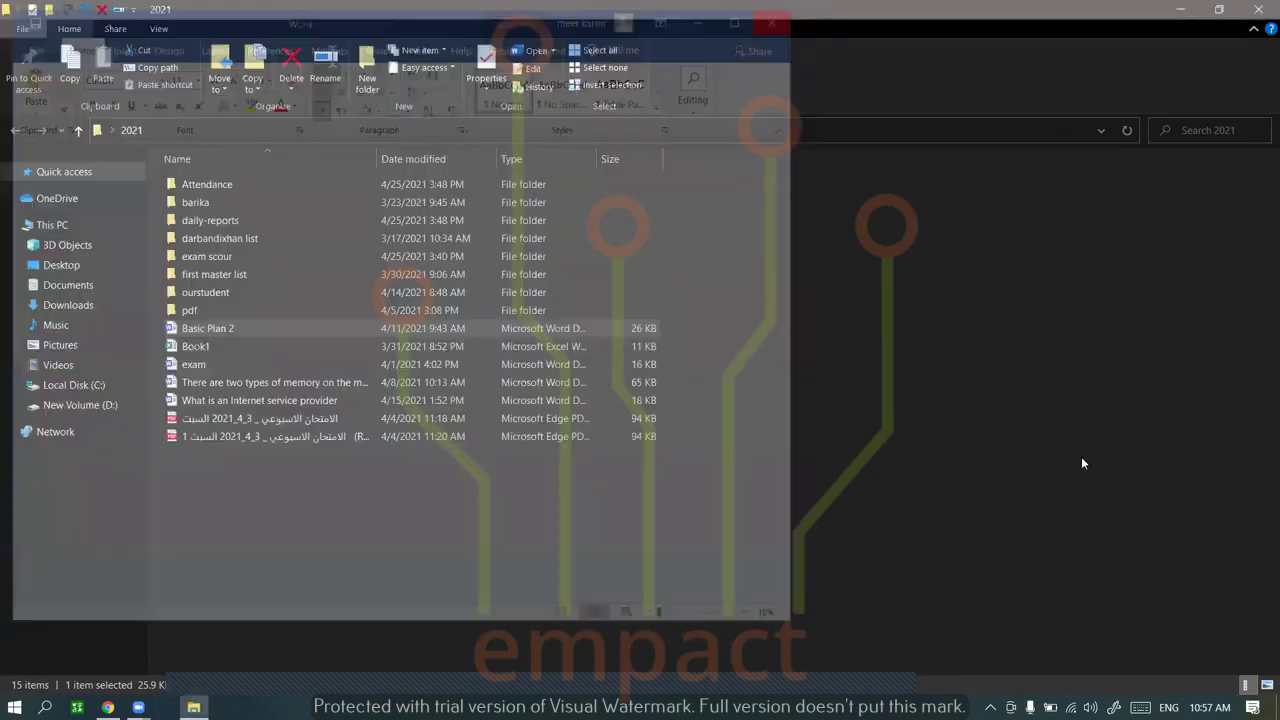
Enlarge the 2021 folder's items gradually from the details layout to very large icons
ctrl+scroll(645, 335, up, 2)
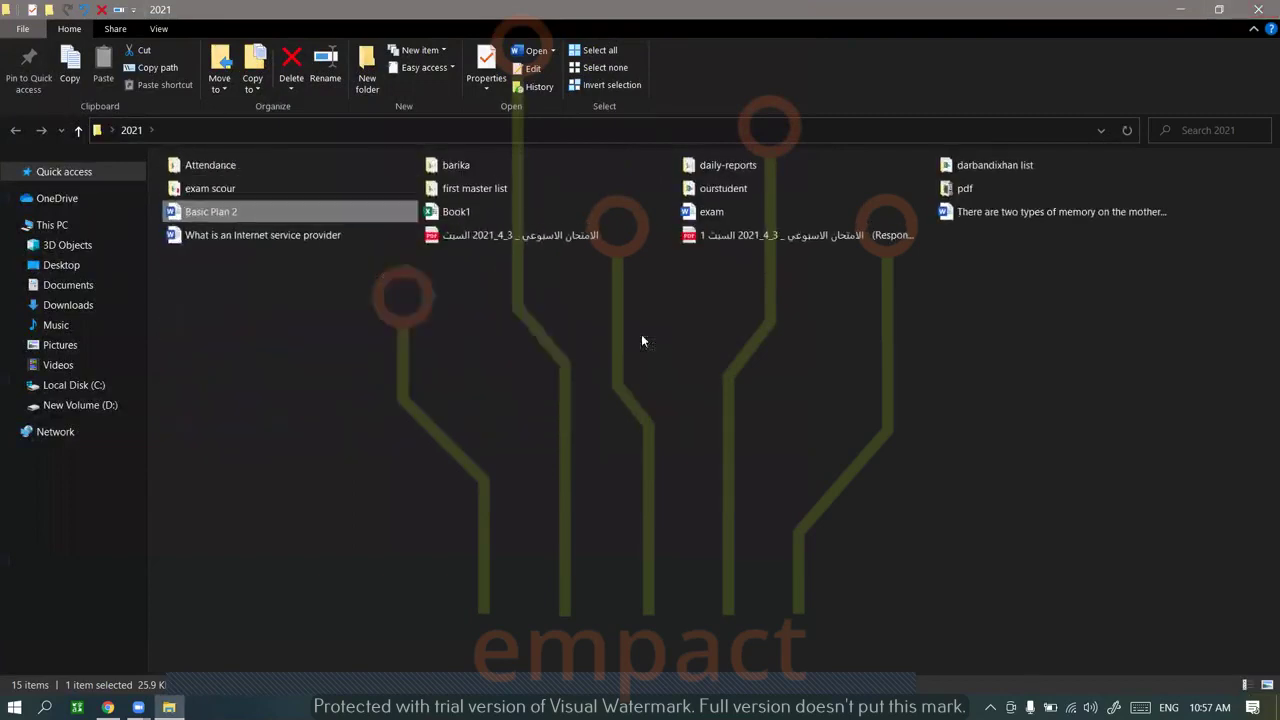
ctrl+scroll(643, 341, up, 2)
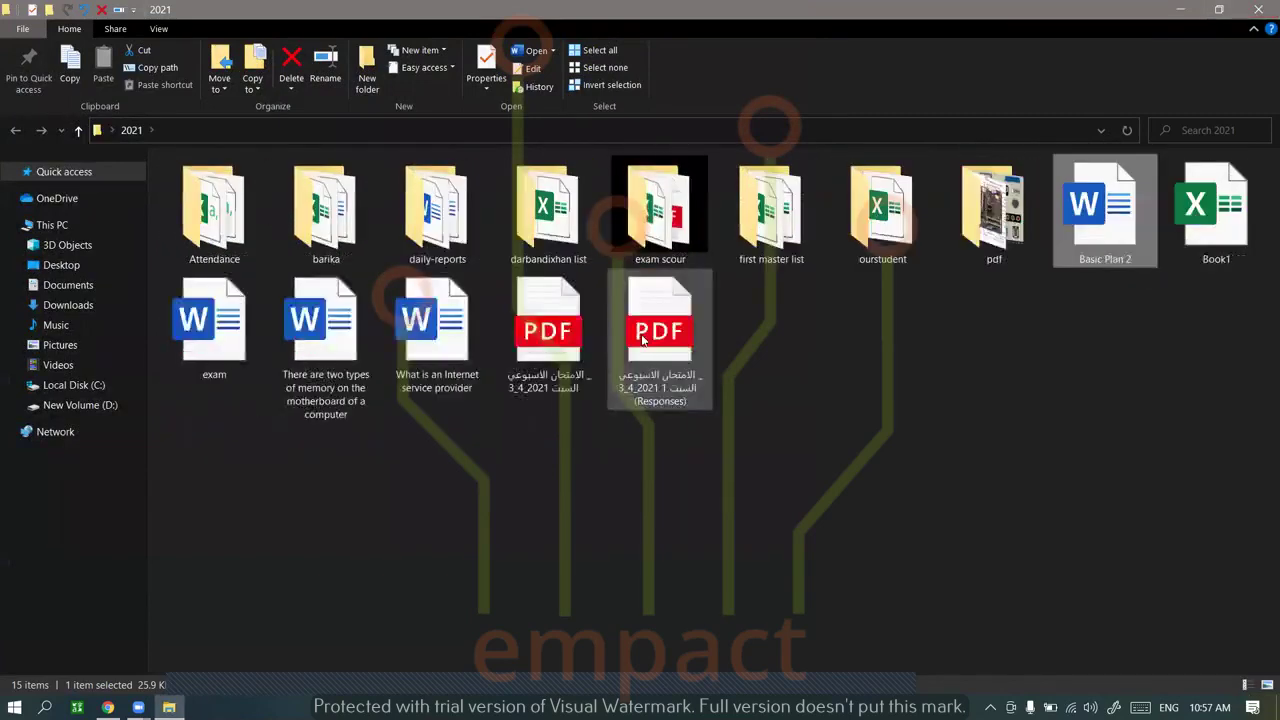
ctrl+scroll(641, 334, up, 2)
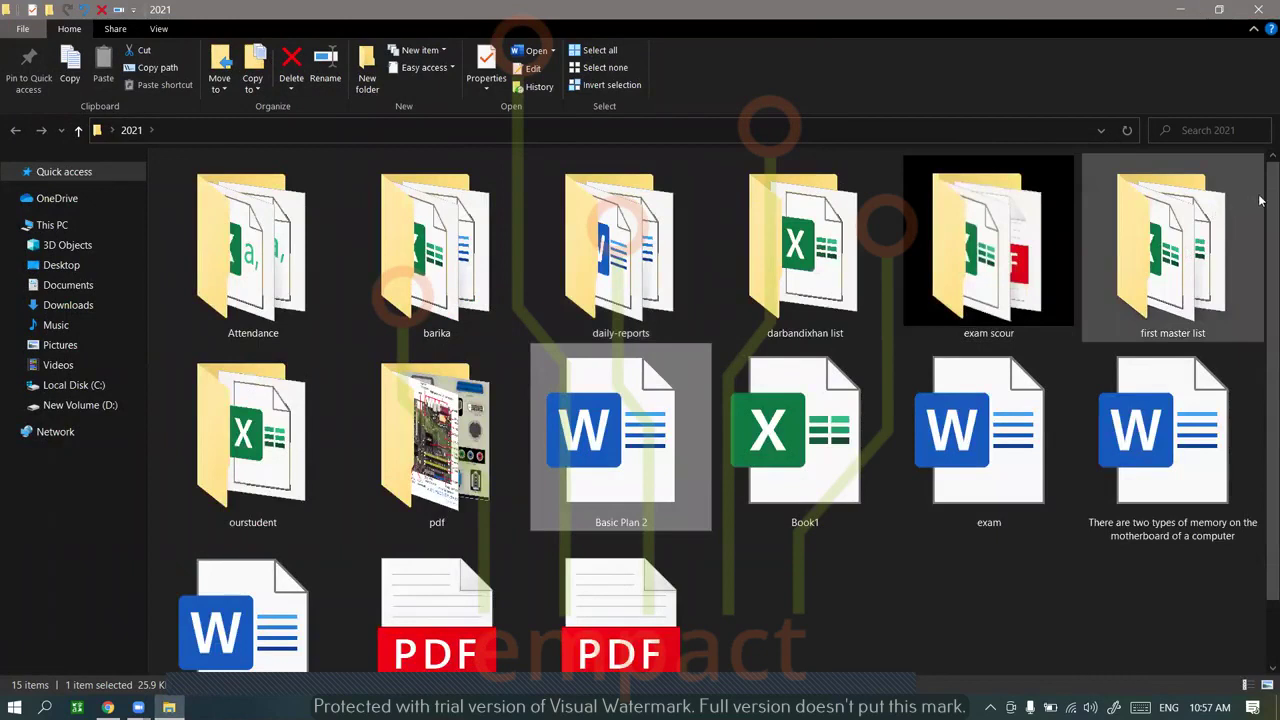
Look through the 2021 folder's contents repeatedly from the first row to the last and back to demonstrate scrolling
scroll(1259, 205, down, 1)
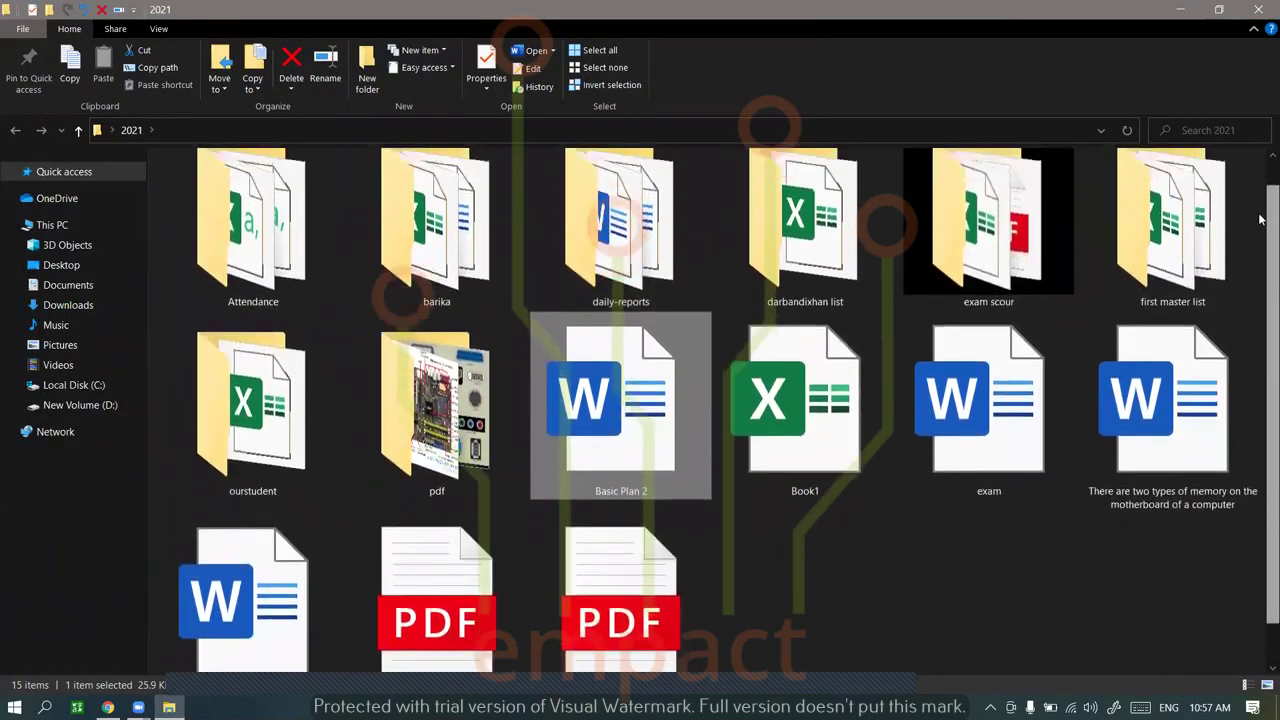
scroll(1260, 210, down, 2)
scroll(1260, 195, up, 3)
scroll(1260, 176, down, 2)
scroll(1260, 190, up, 2)
scroll(937, 220, down, 2)
scroll(937, 220, up, 2)
scroll(937, 220, down, 2)
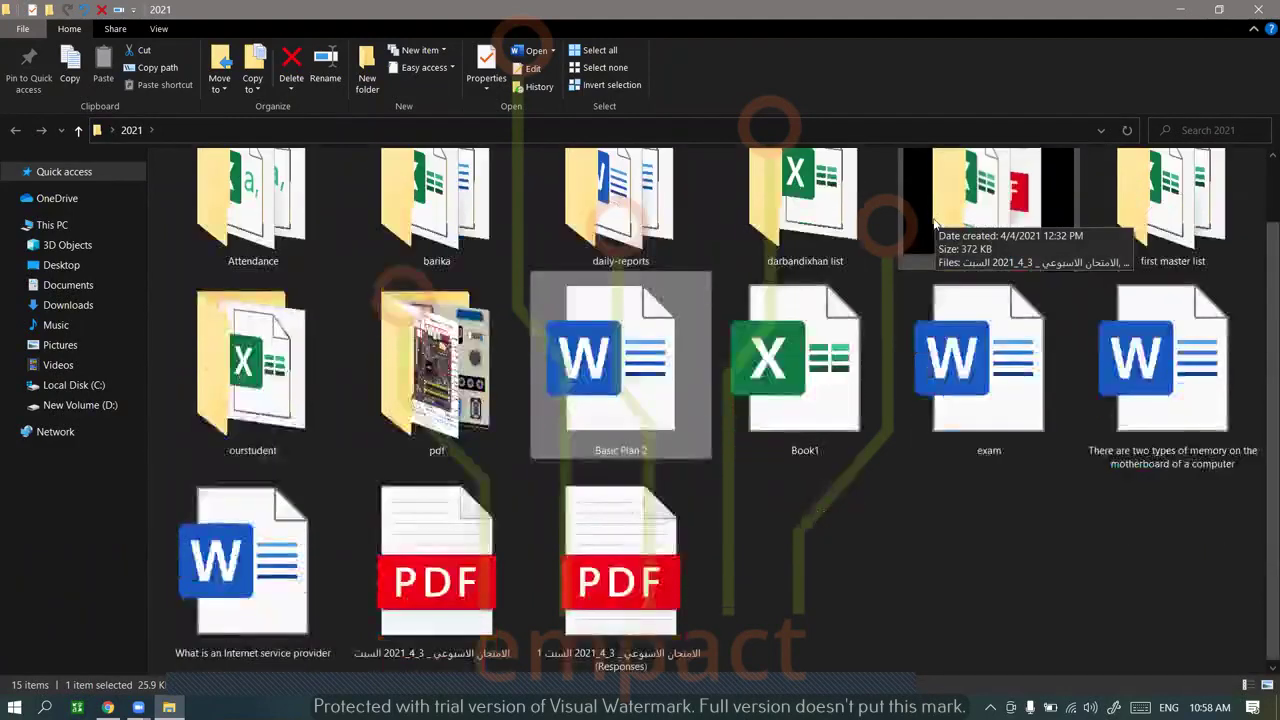
scroll(935, 232, up, 2)
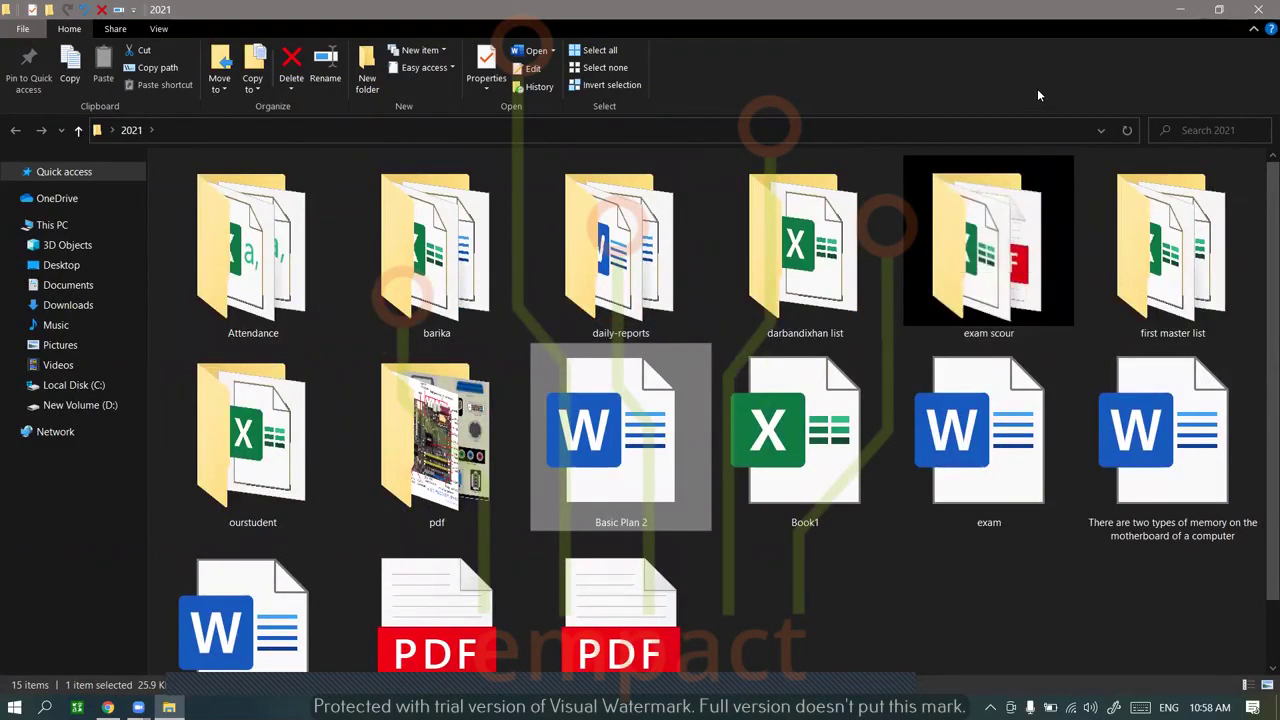
scroll(1010, 372, down, 2)
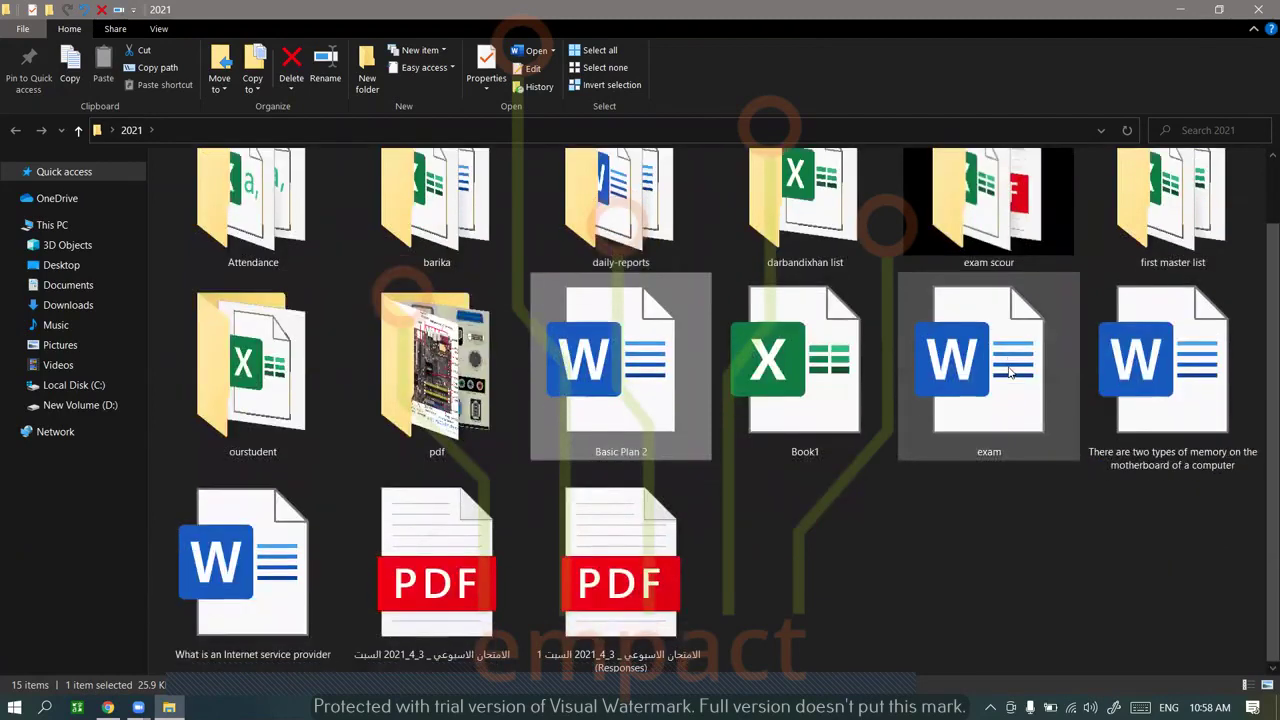
scroll(1010, 372, up, 2)
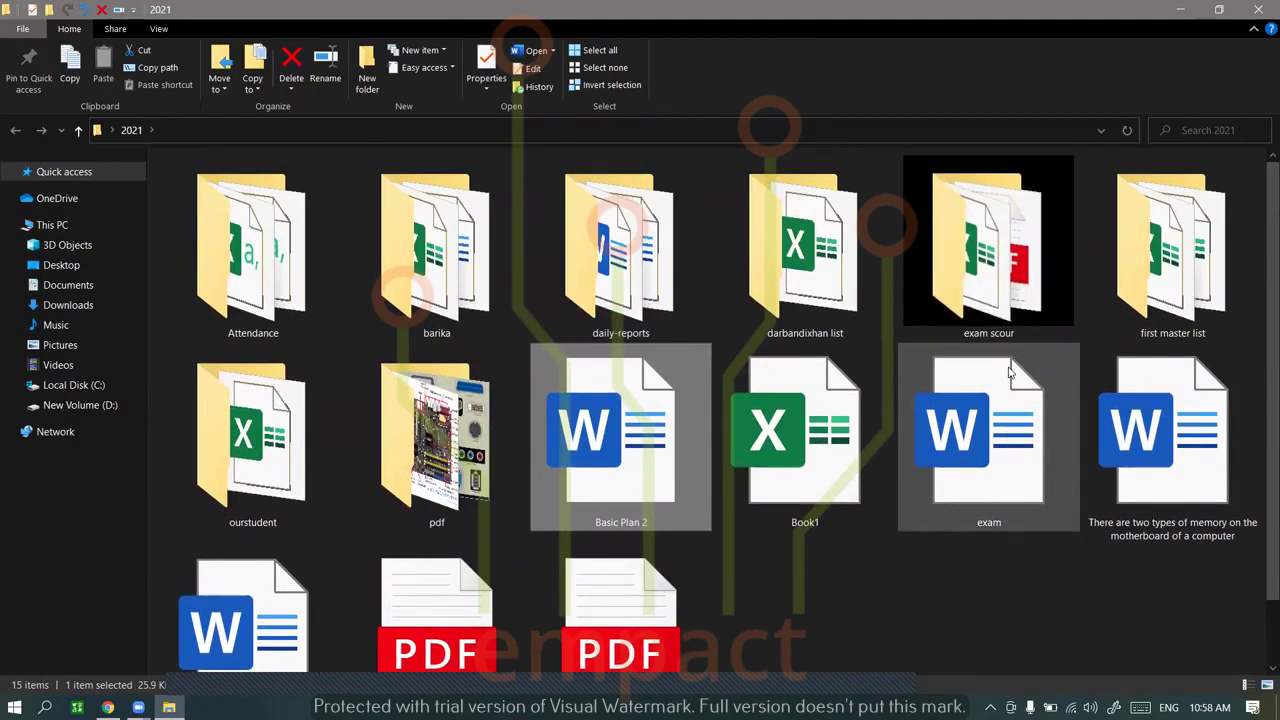
scroll(1010, 372, down, 2)
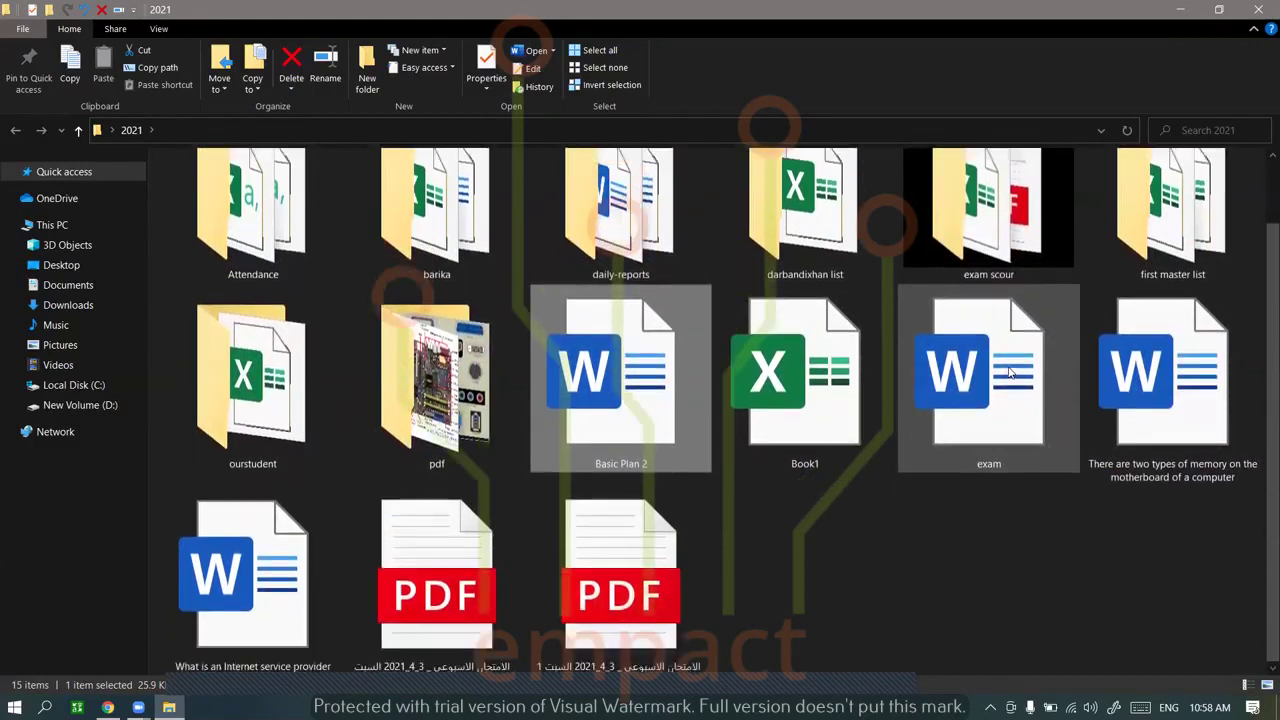
scroll(1010, 372, up, 2)
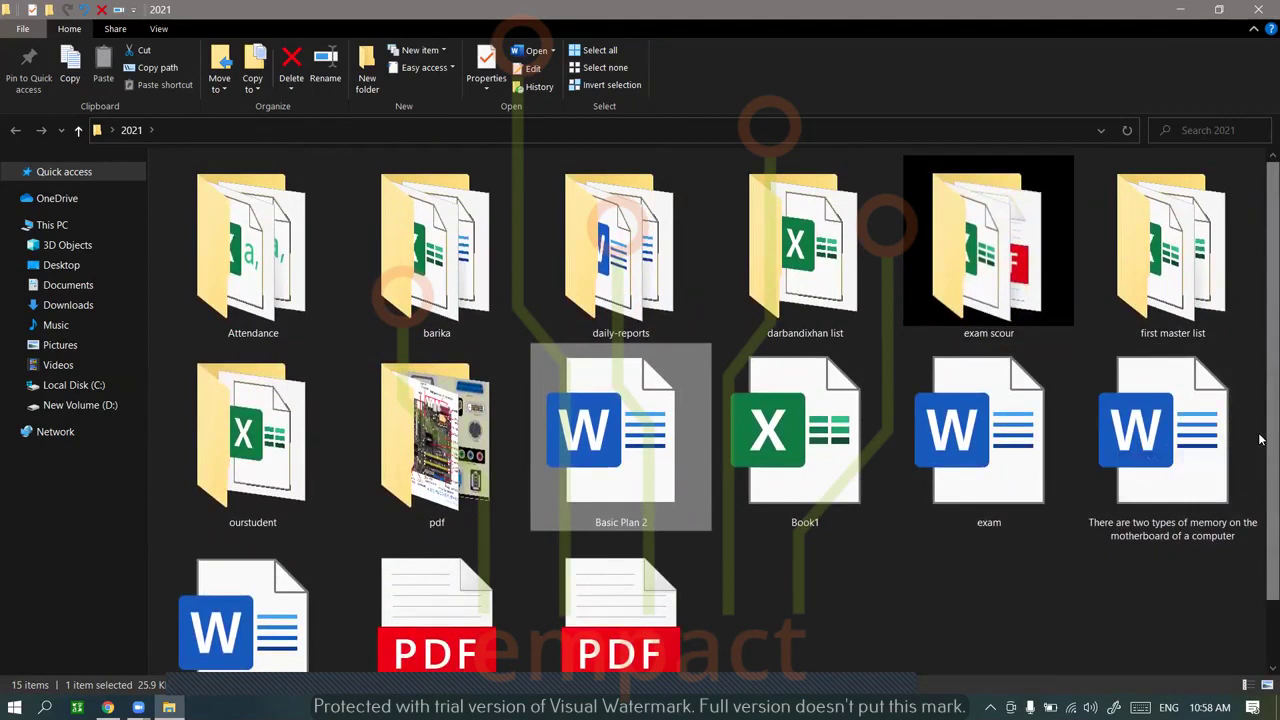
scroll(950, 456, down, 2)
scroll(950, 456, up, 2)
scroll(912, 460, down, 2)
scroll(910, 455, up, 2)
scroll(1260, 296, down, 2)
scroll(1260, 201, up, 2)
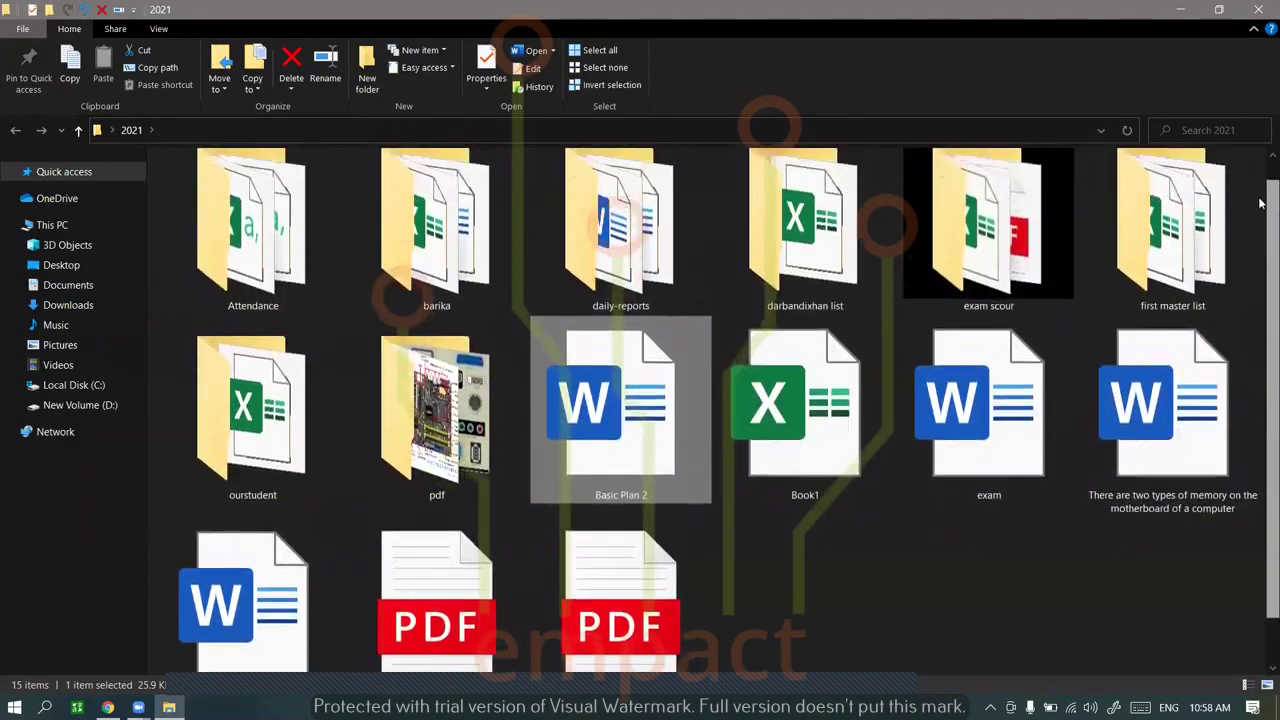
scroll(1260, 201, down, 2)
scroll(1260, 230, up, 1)
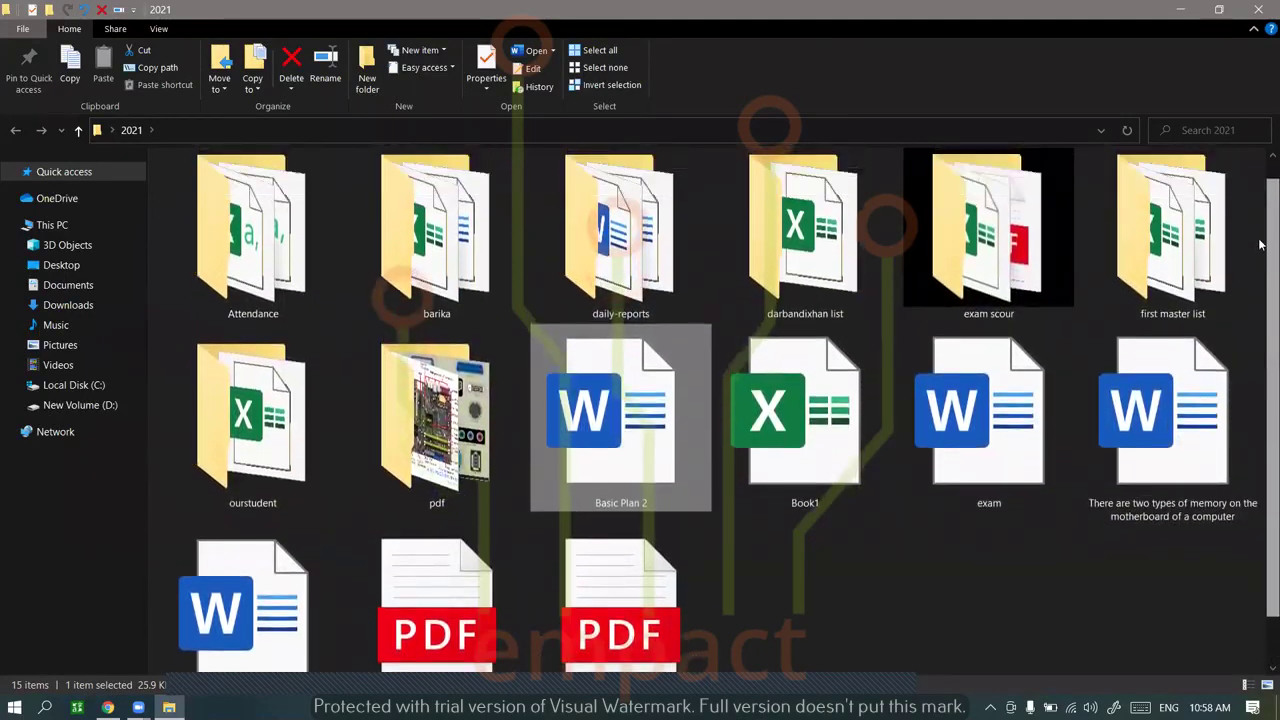
scroll(1260, 255, down, 1)
scroll(1260, 245, up, 2)
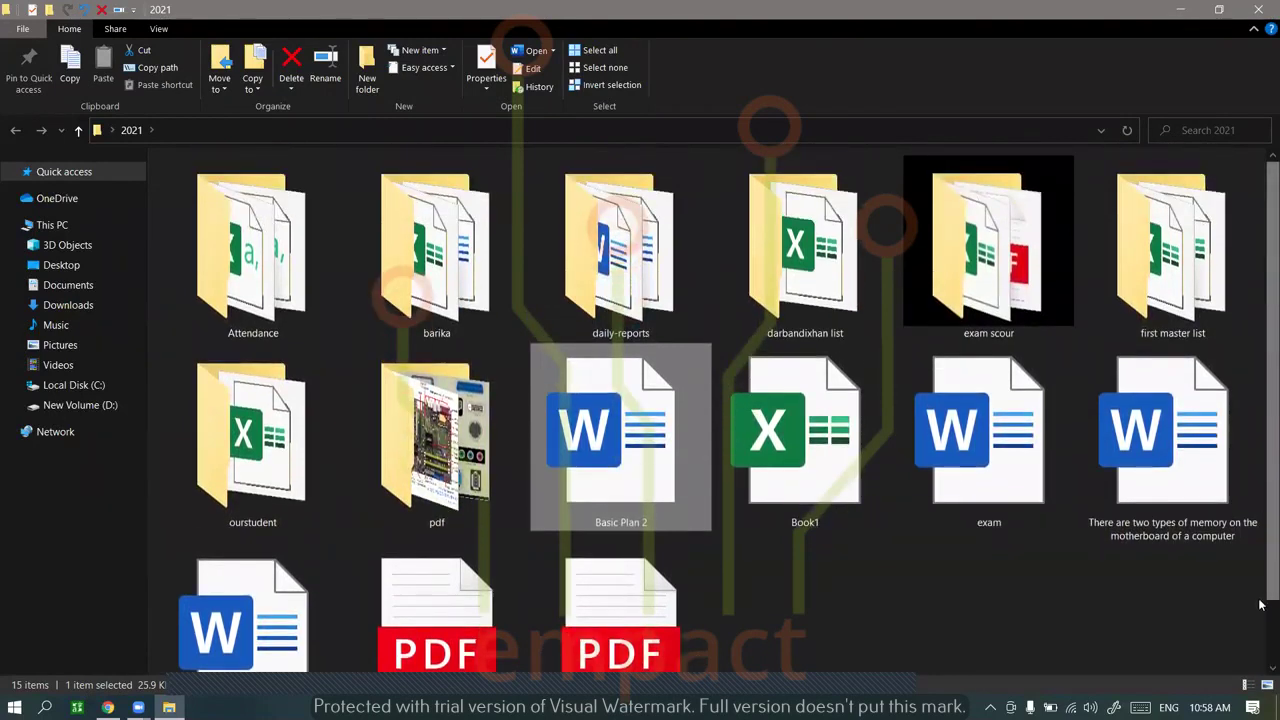
scroll(1260, 415, down, 2)
scroll(1260, 500, up, 2)
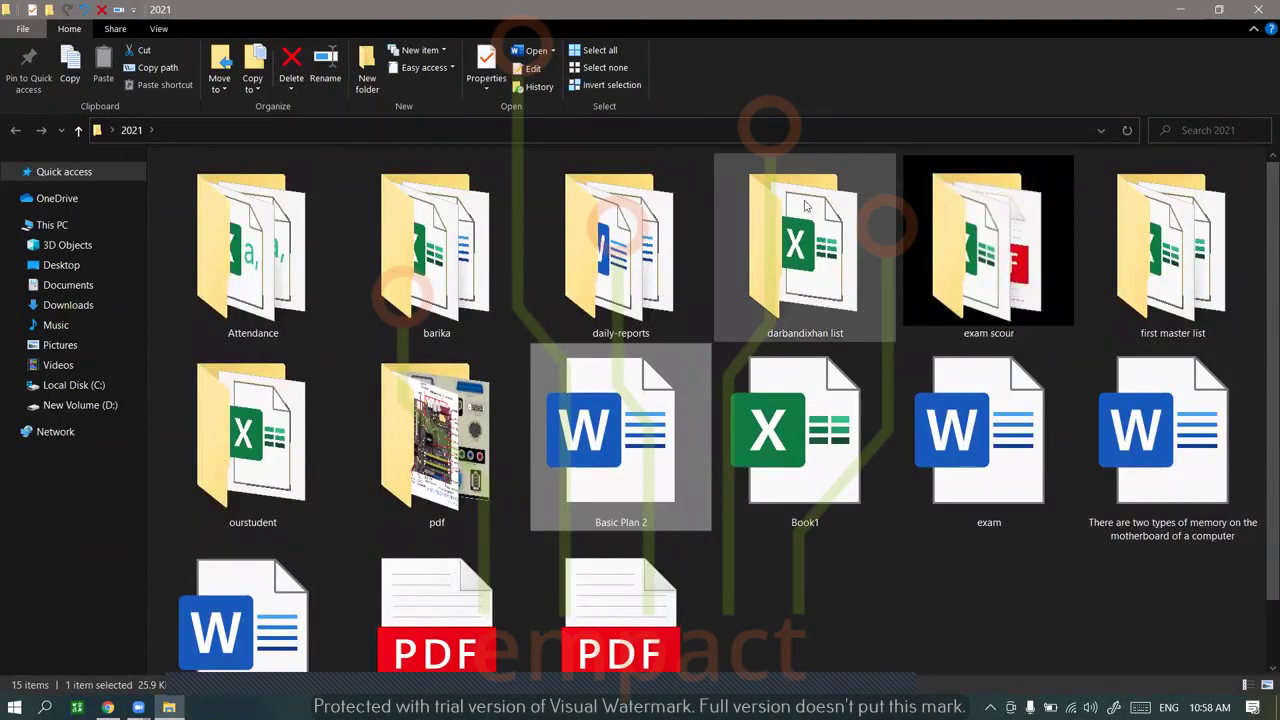
Set the 2021 folder back to the details layout and open the Downloads folder
click(159, 29)
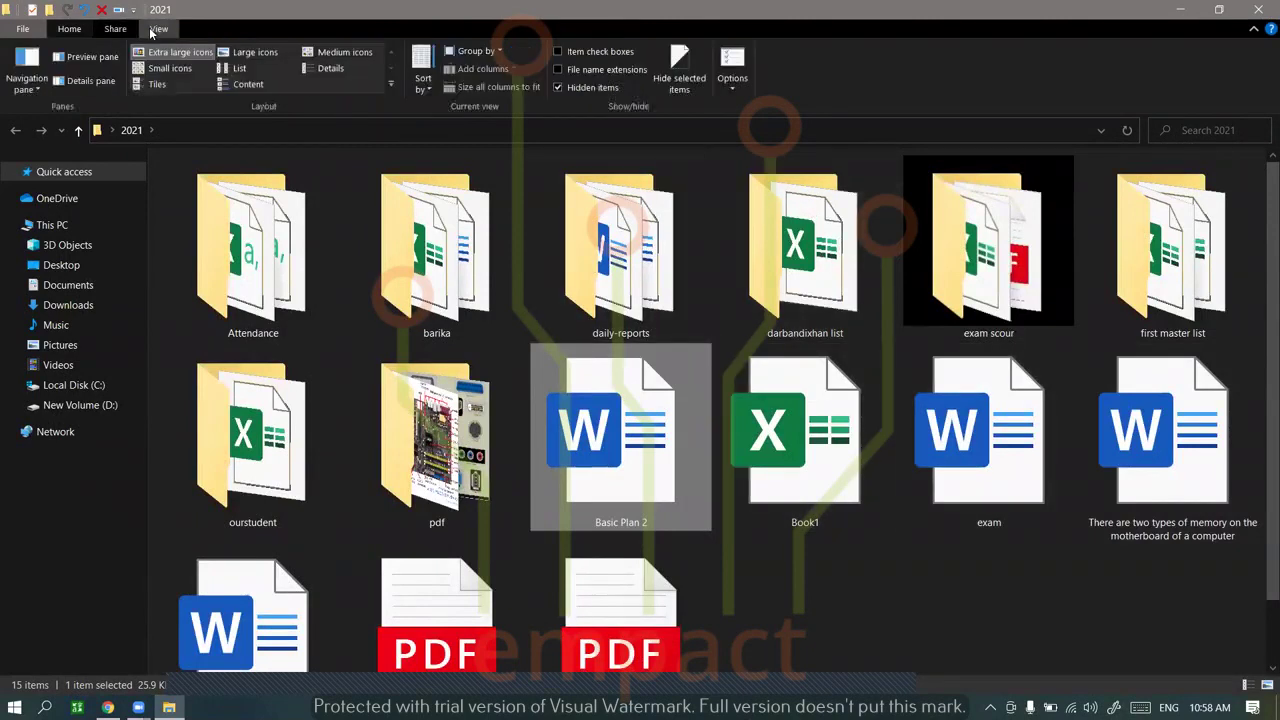
click(1246, 687)
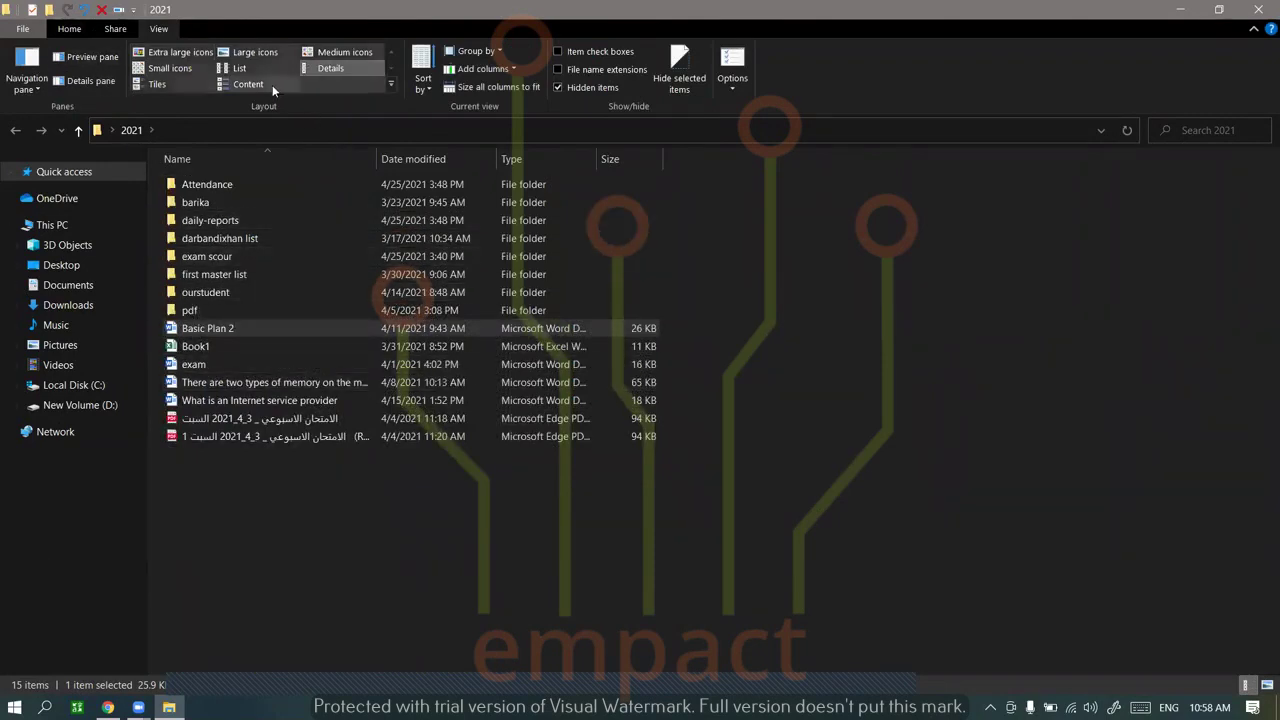
click(62, 303)
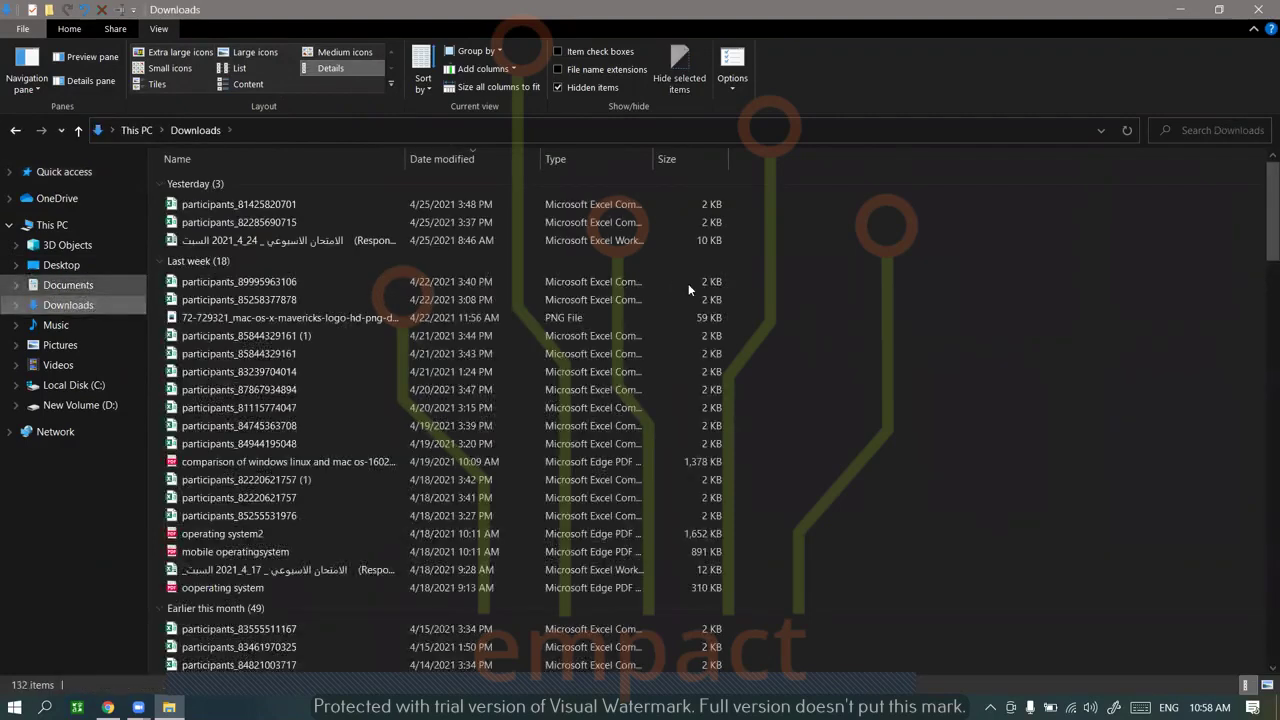
Move the selection down through the Downloads folder's Last week group one file at a time
scroll(650, 288, down, 7)
scroll(612, 291, up, 7)
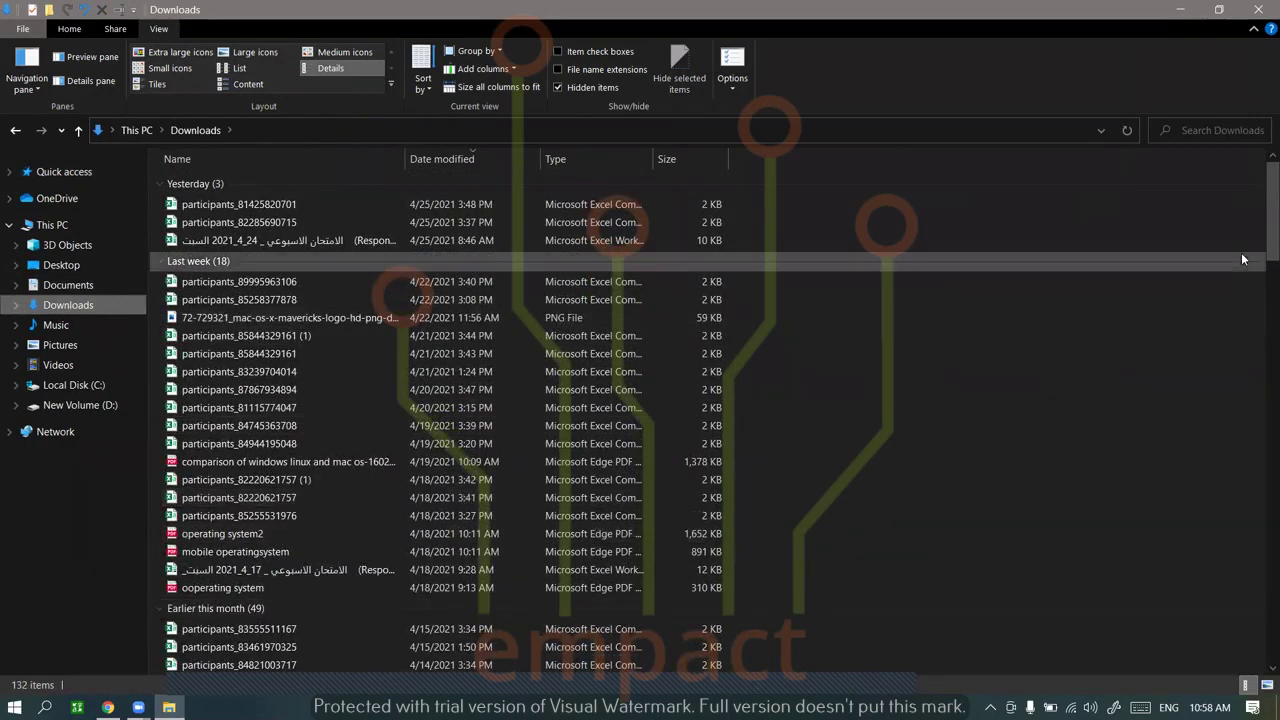
click(318, 336)
key(Down)
key(Down)
key(Down)
key(Down)
key(Down)
key(Down)
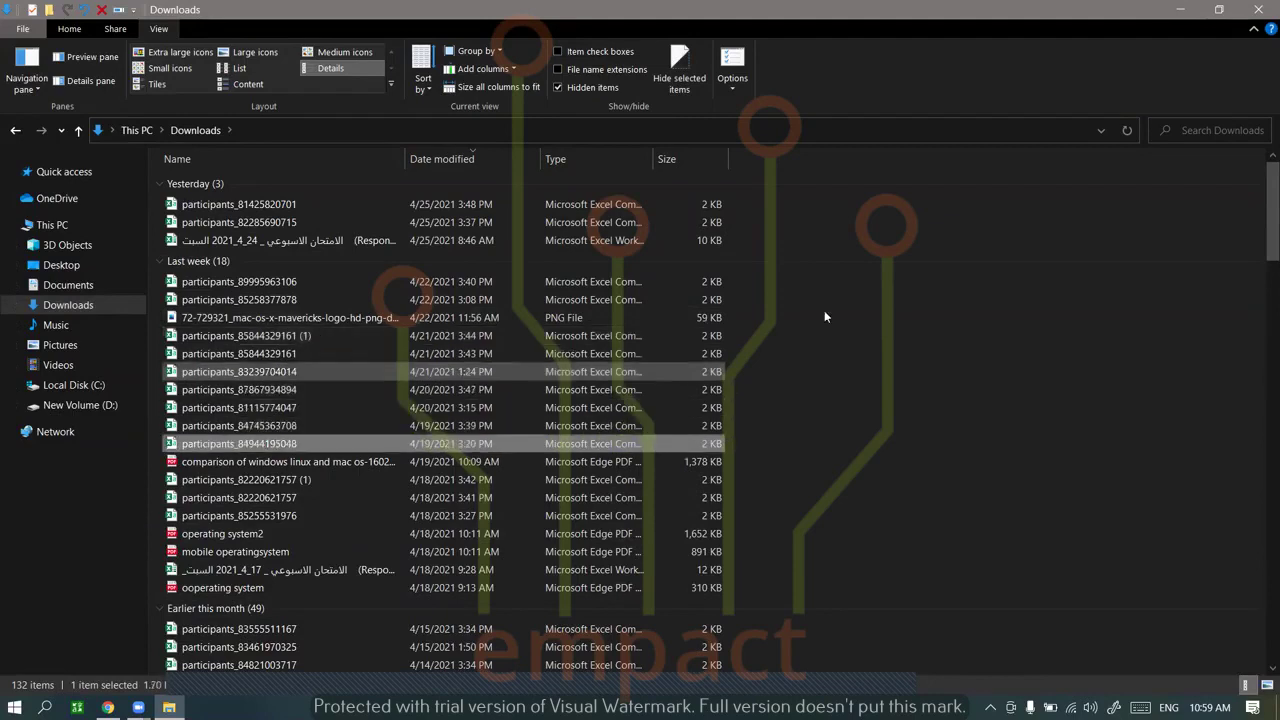
Clear the file selection and look through the Downloads list repeatedly from beginning to end and back to demonstrate scrolling
click(965, 291)
mouse_move(1261, 207)
mouse_down()
mouse_move(1262, 585)
mouse_move(1261, 192)
mouse_up()
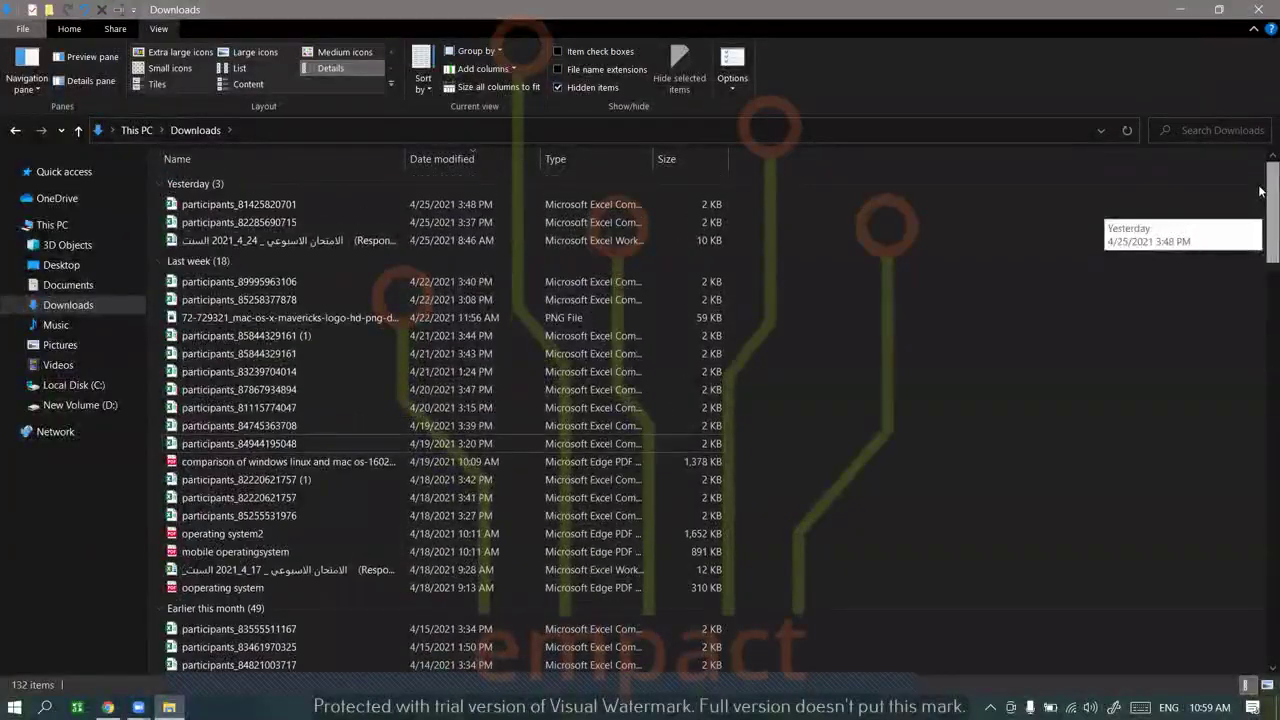
scroll(1260, 218, down, 8)
scroll(1260, 218, up, 8)
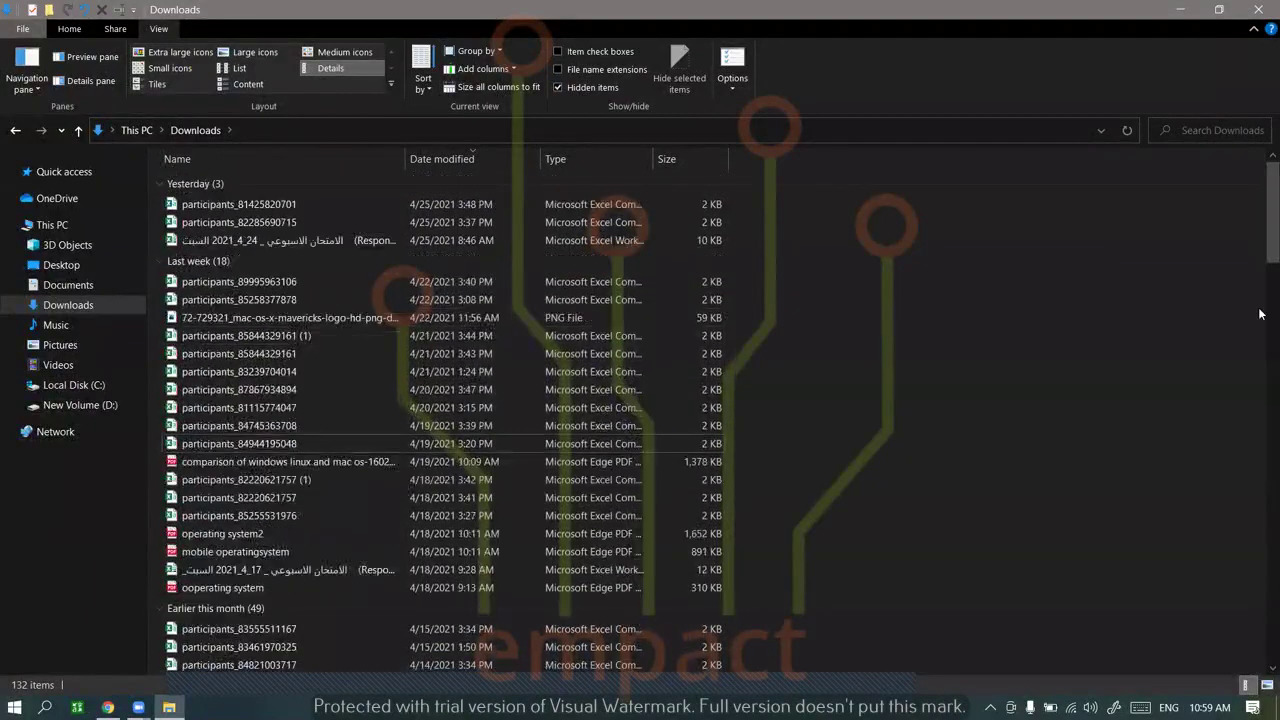
scroll(1260, 315, down, 9)
scroll(1260, 453, down, 17)
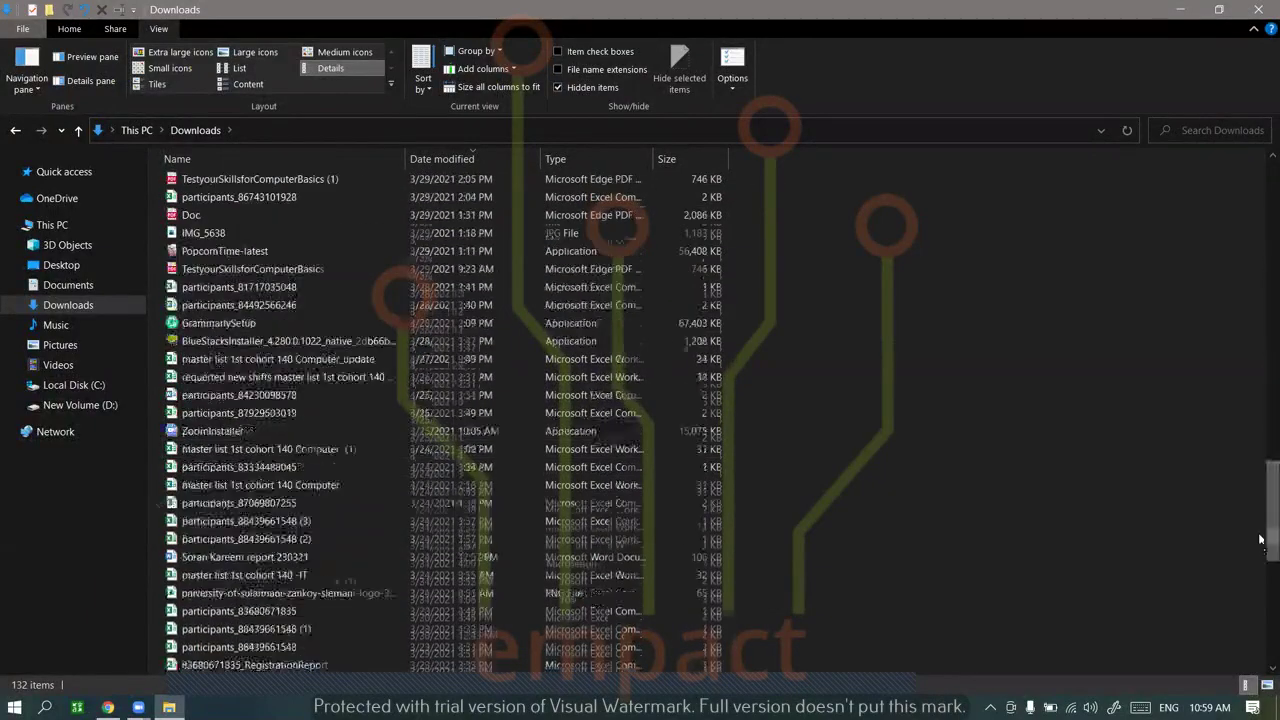
scroll(1260, 210, up, 20)
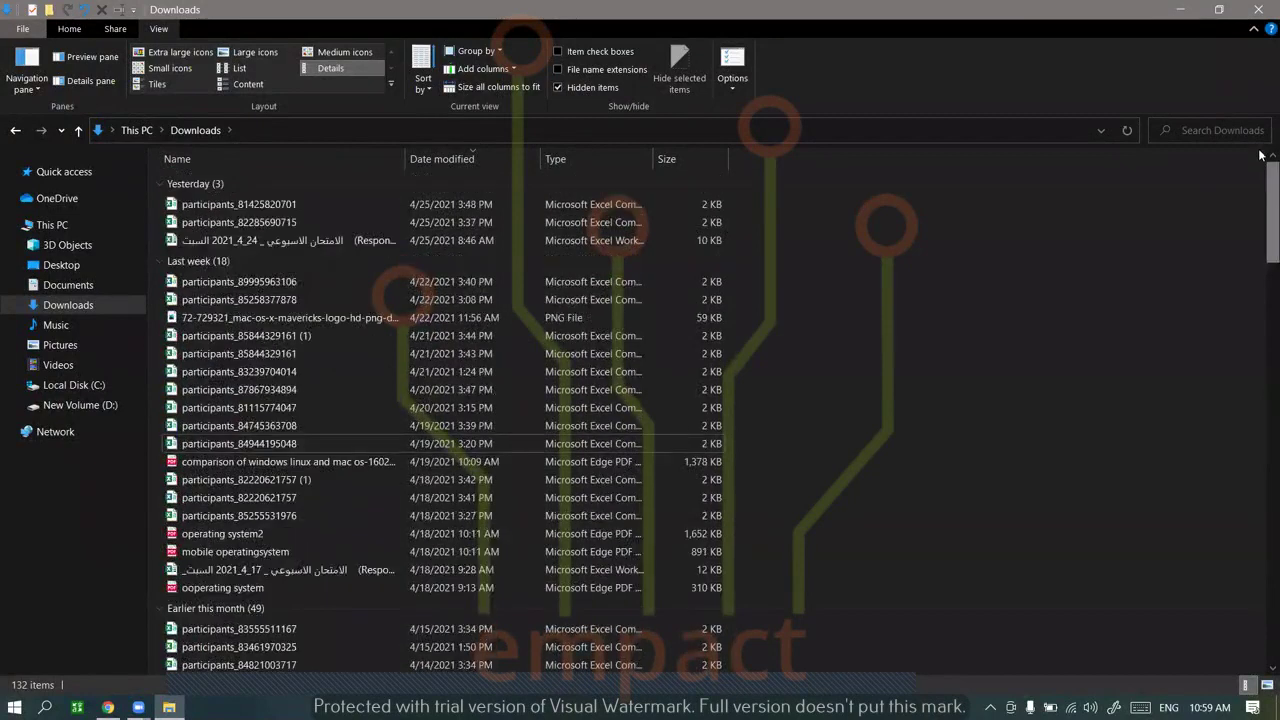
click(1268, 667)
scroll(1262, 668, down, 4)
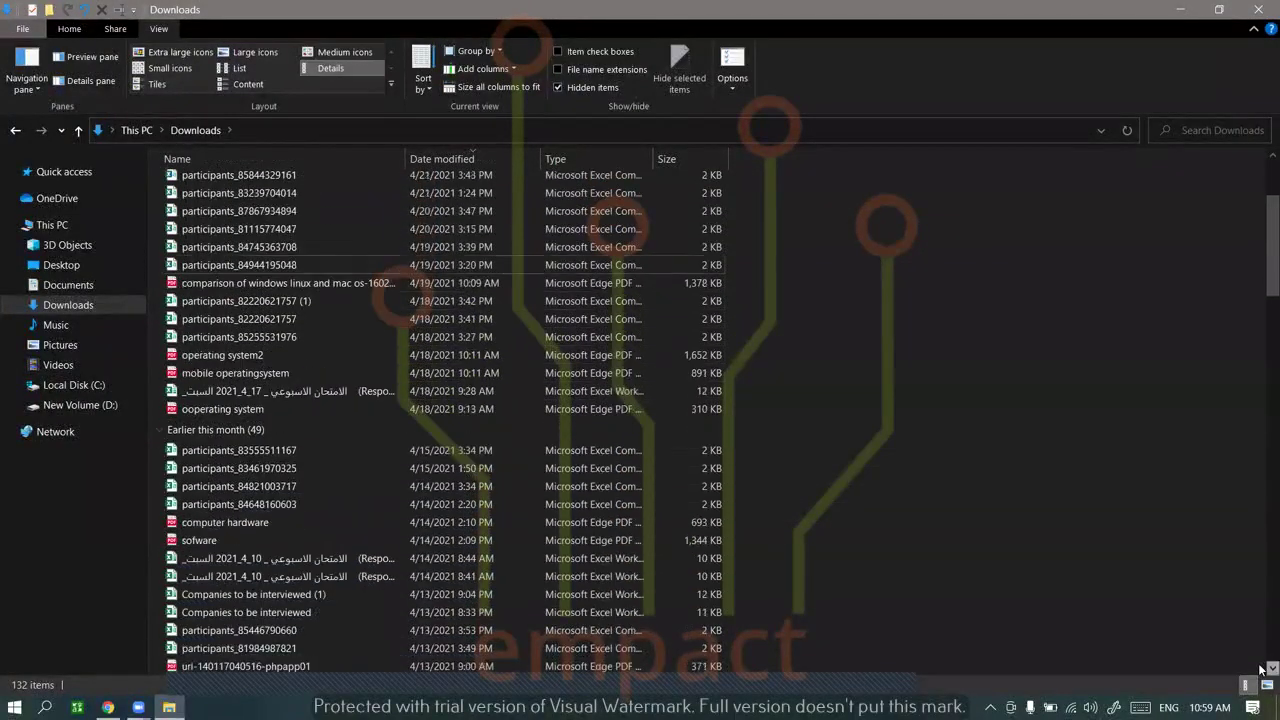
scroll(1263, 280, up, 4)
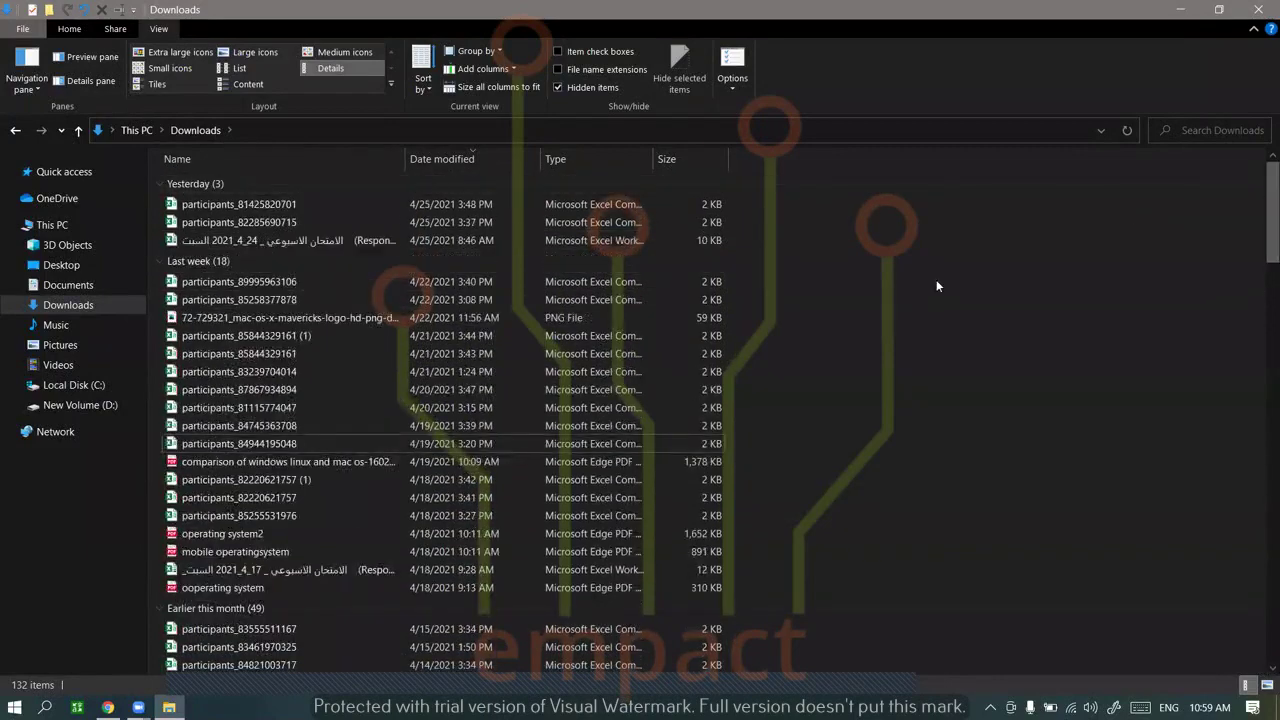
scroll(1037, 250, down, 15)
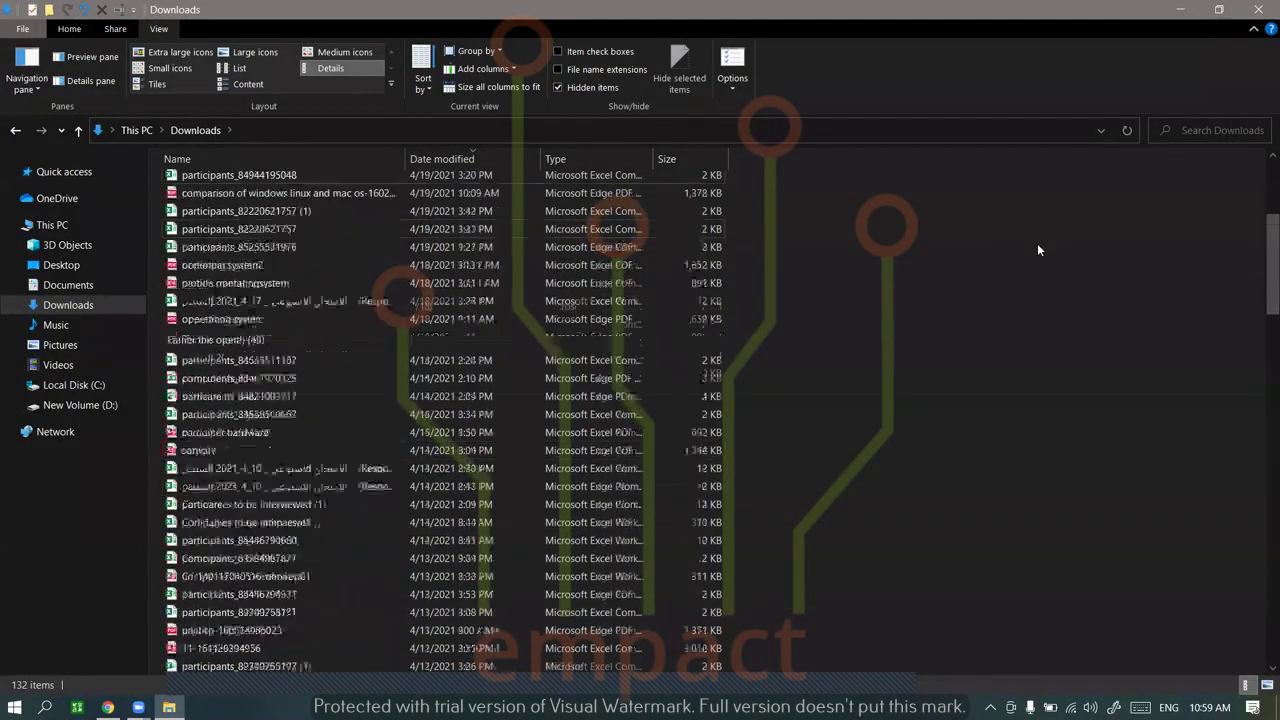
scroll(1037, 250, down, 3)
scroll(1037, 250, up, 15)
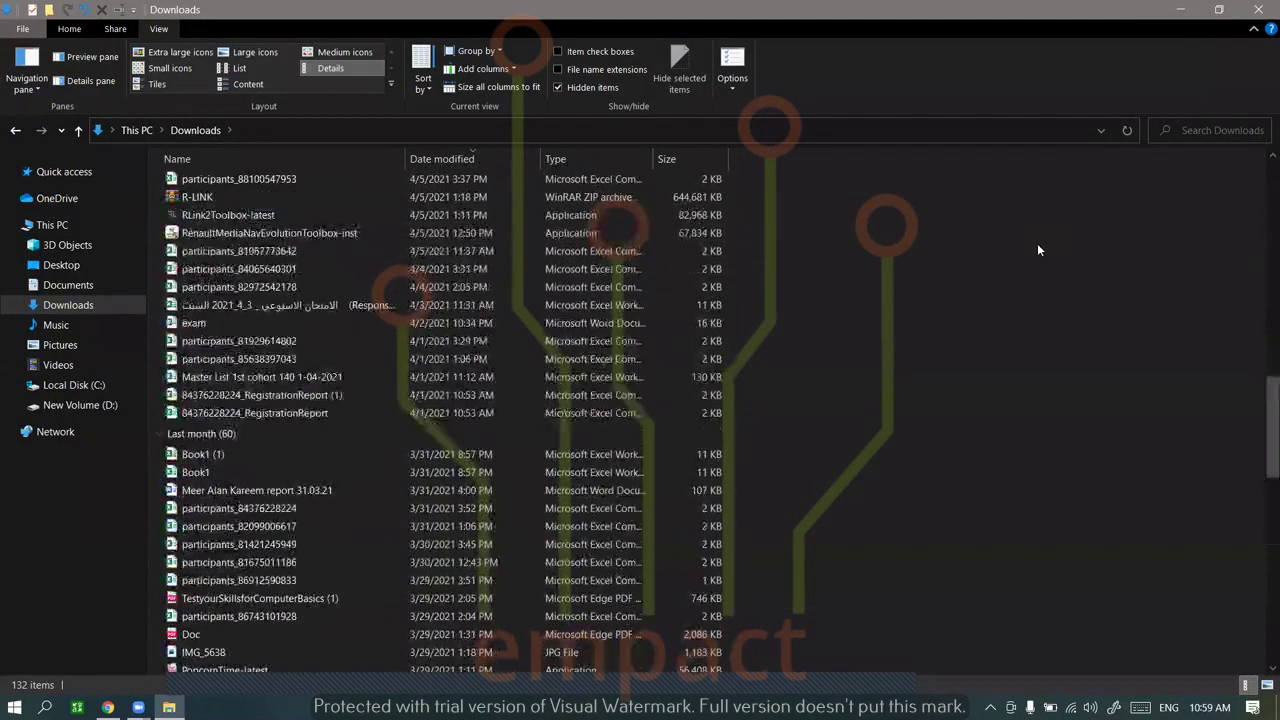
scroll(1037, 250, up, 6)
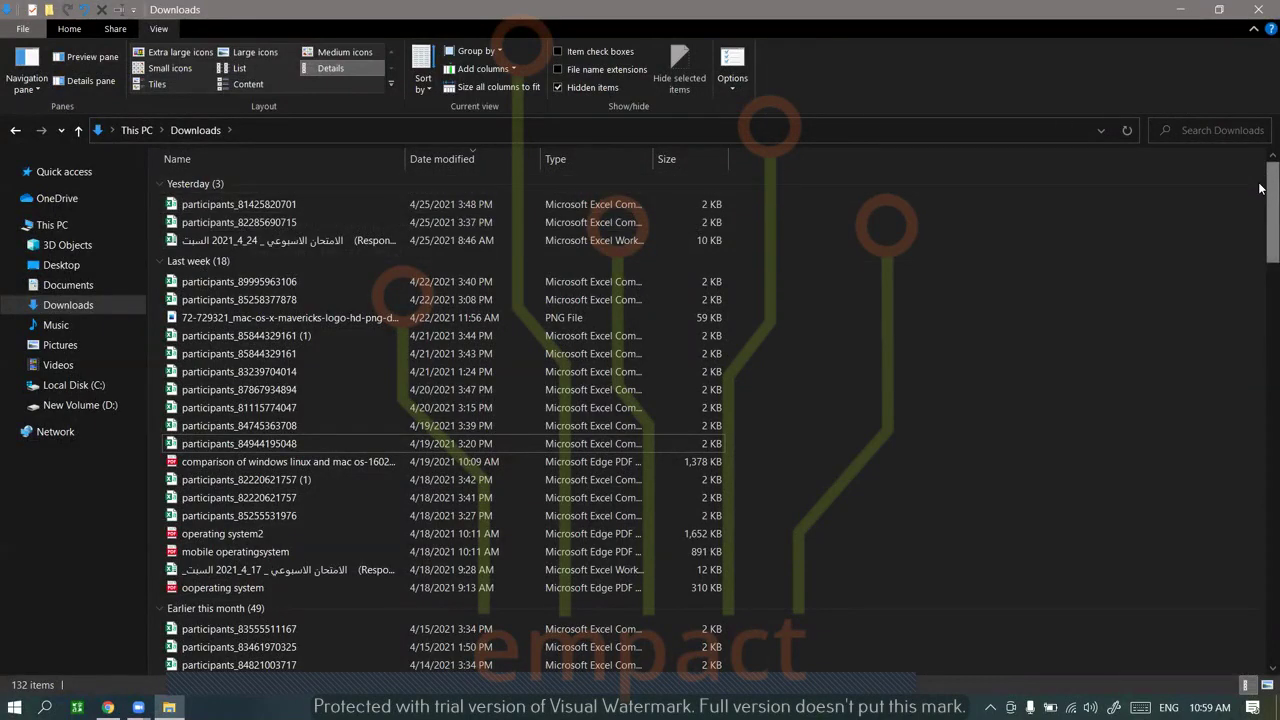
scroll(1260, 474, down, 20)
scroll(1250, 200, up, 20)
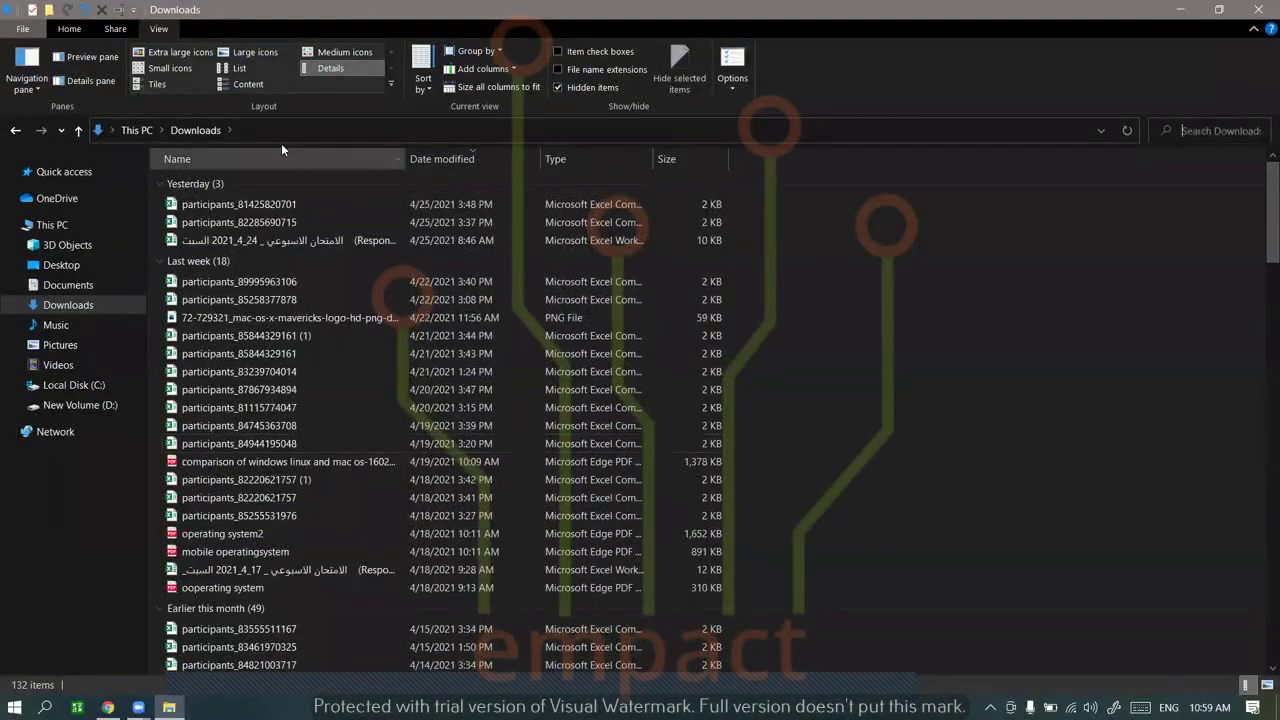
Search the Downloads folder for "op", open operating system2.pdf from the results, and close the document again
click(1206, 130)
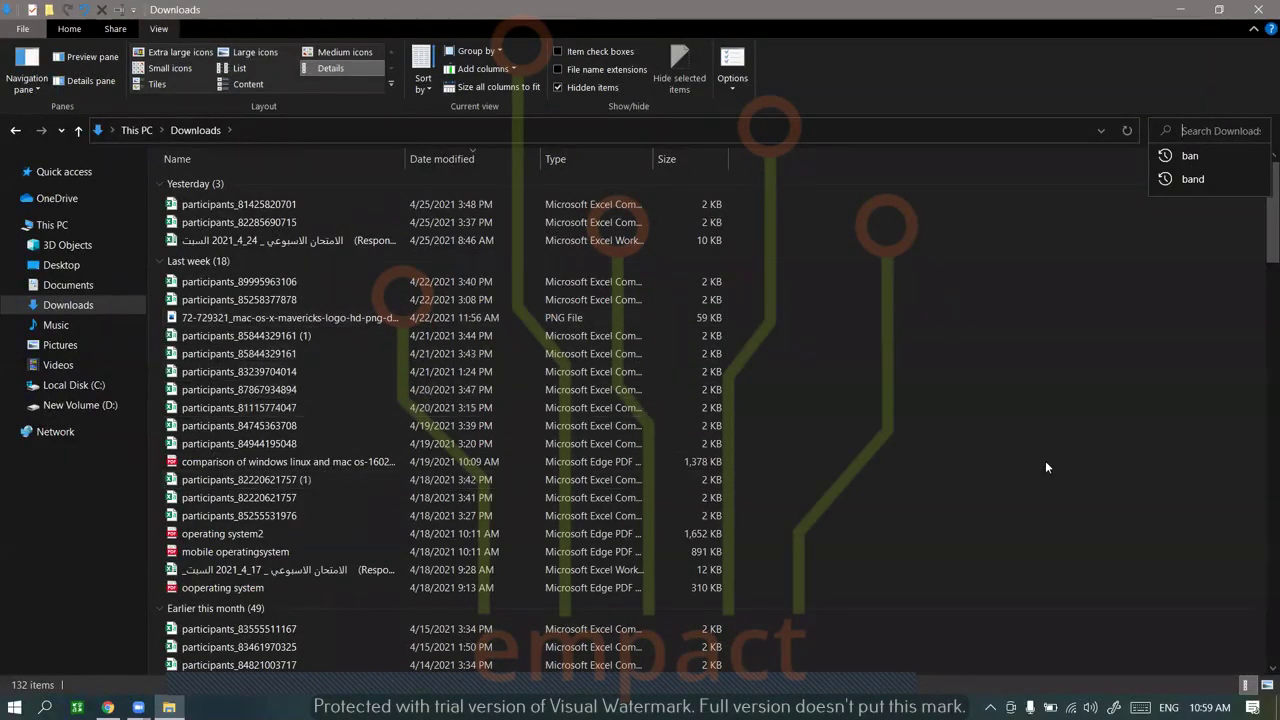
text(op)
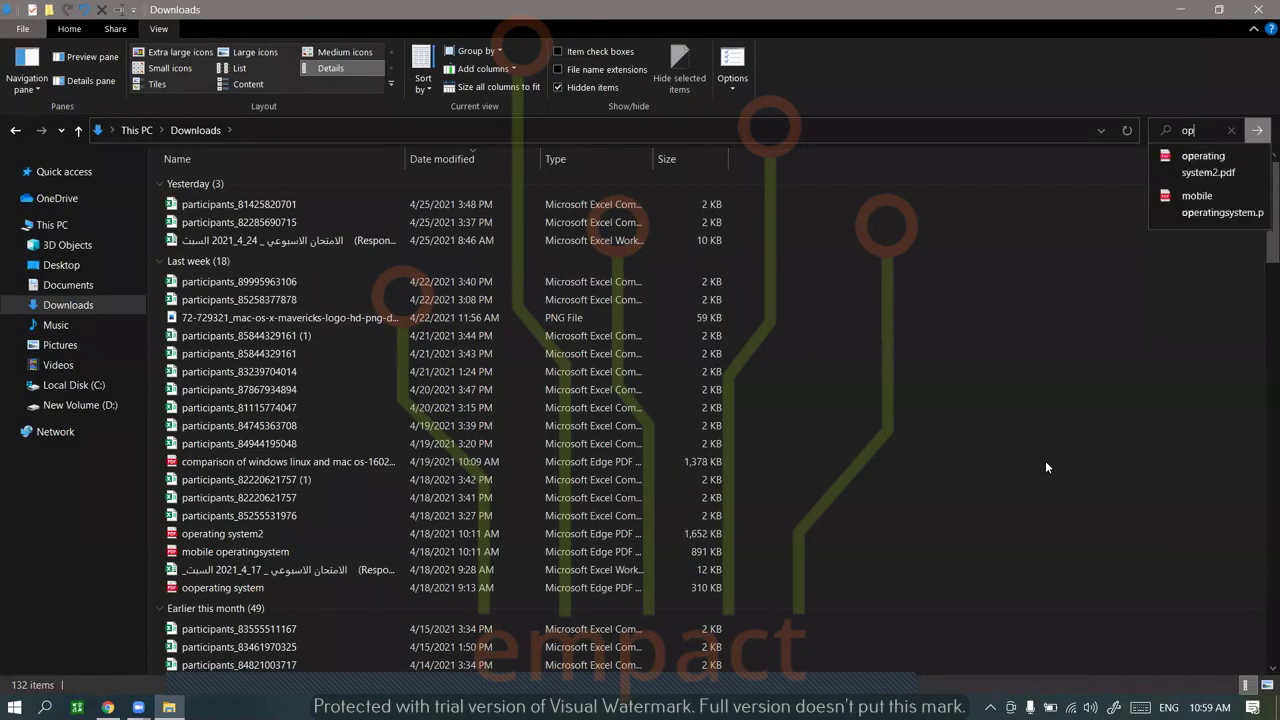
click(1045, 467)
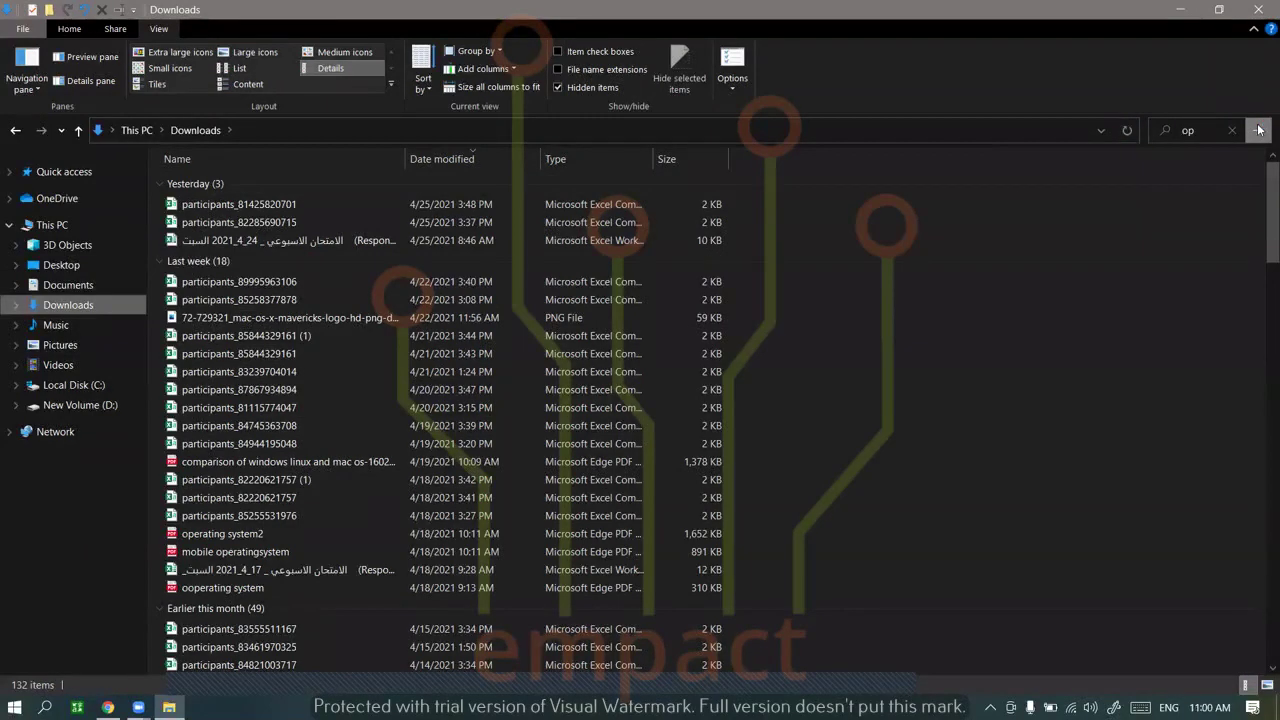
double_click(370, 281)
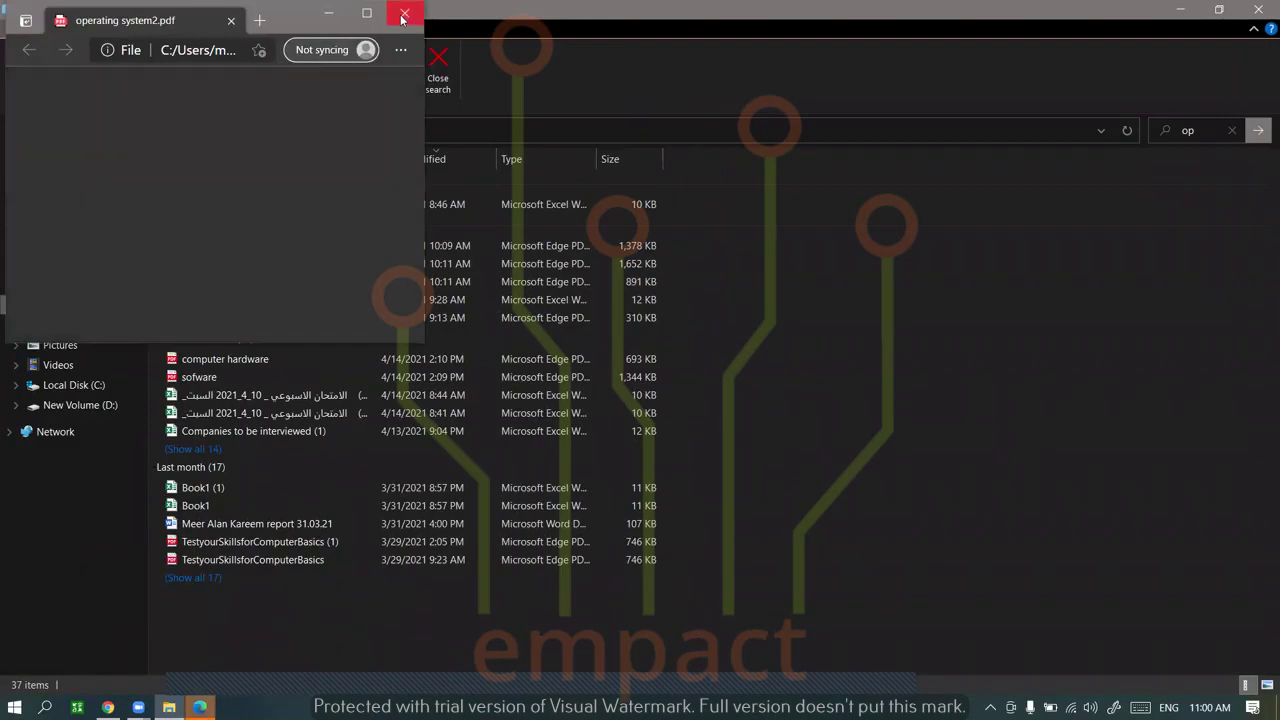
click(408, 12)
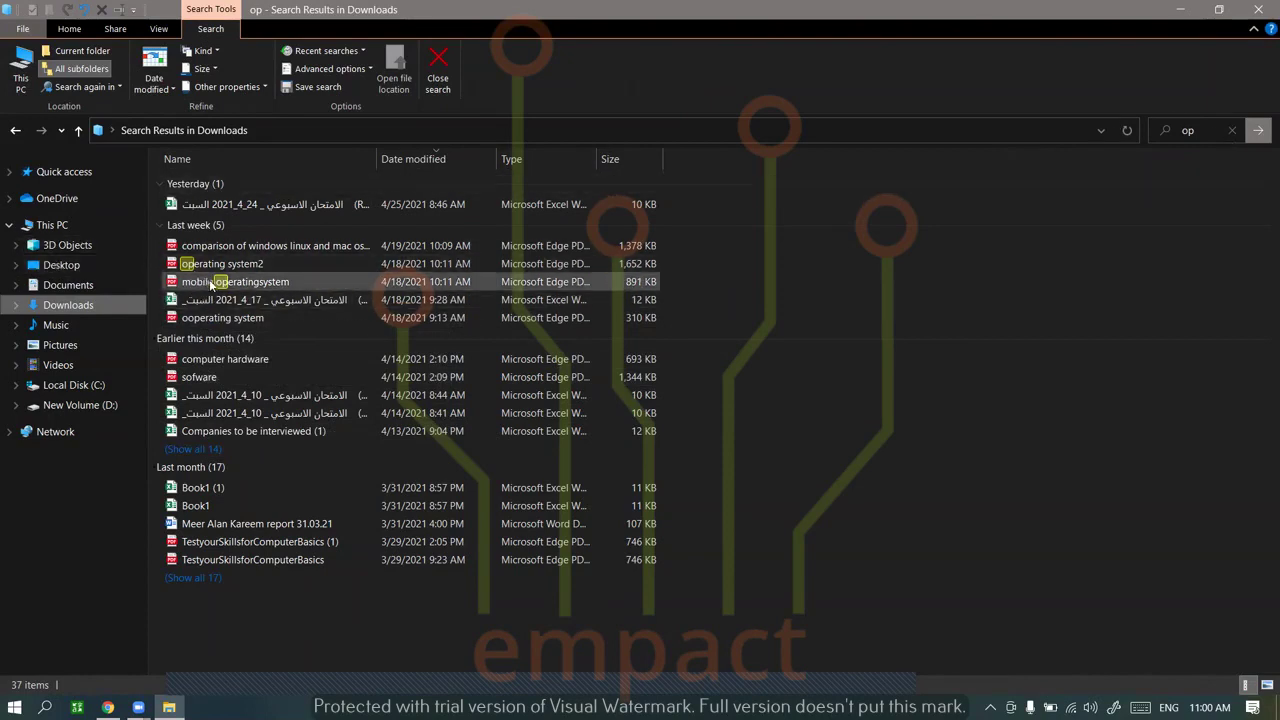
Clear and close the Downloads search, and close the folder window
click(1238, 131)
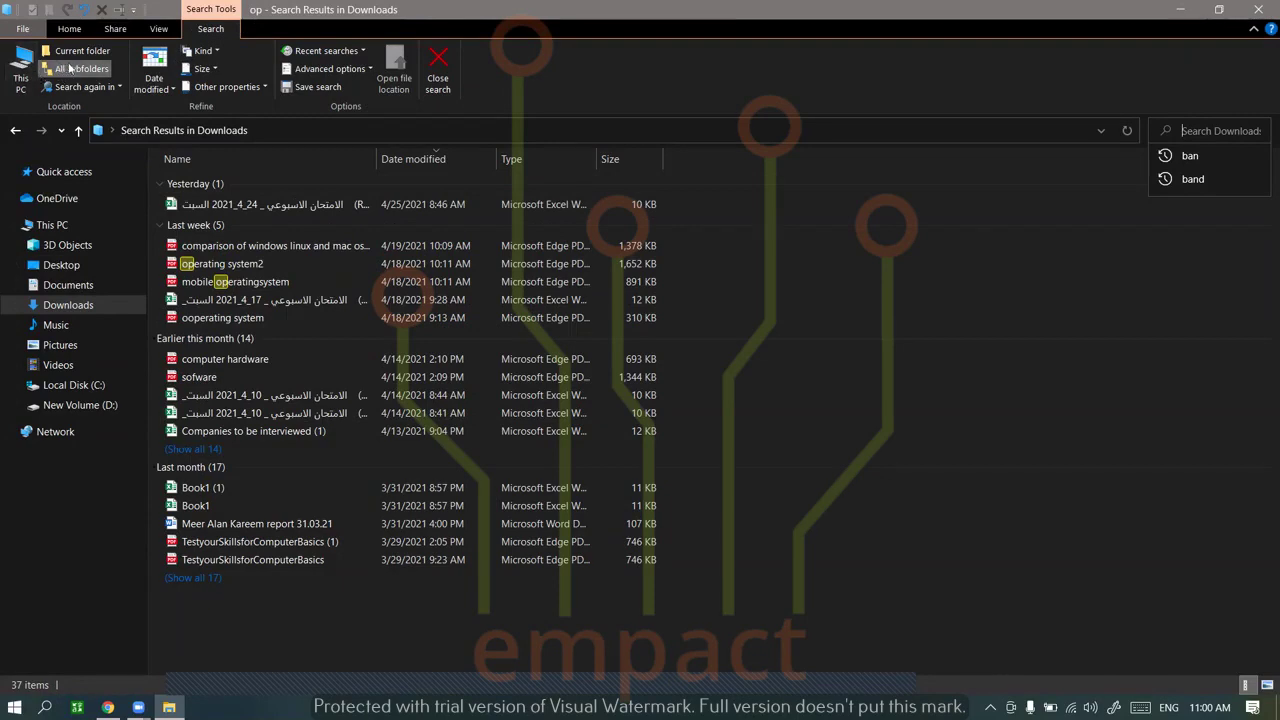
click(447, 80)
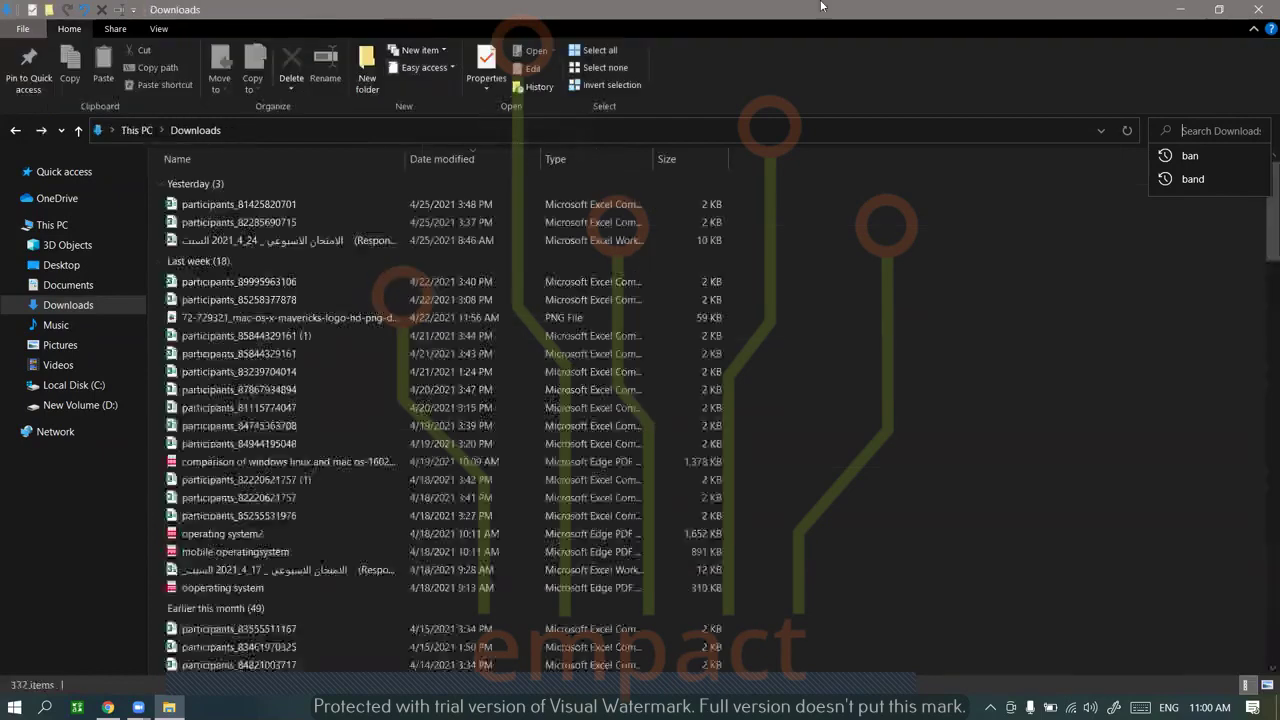
click(1259, 10)
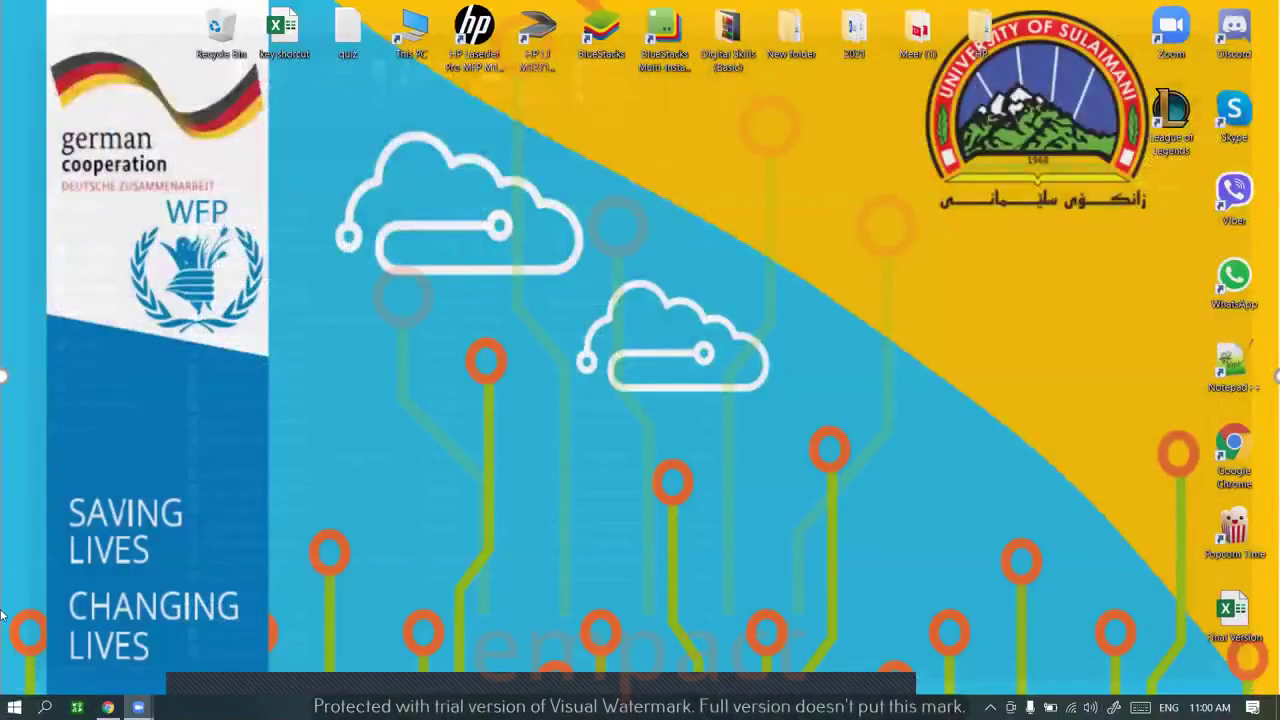
Switch to Chrome and return the YouTube video "15 Amazing Shortcuts You Aren't Using" to its beginning
click(107, 707)
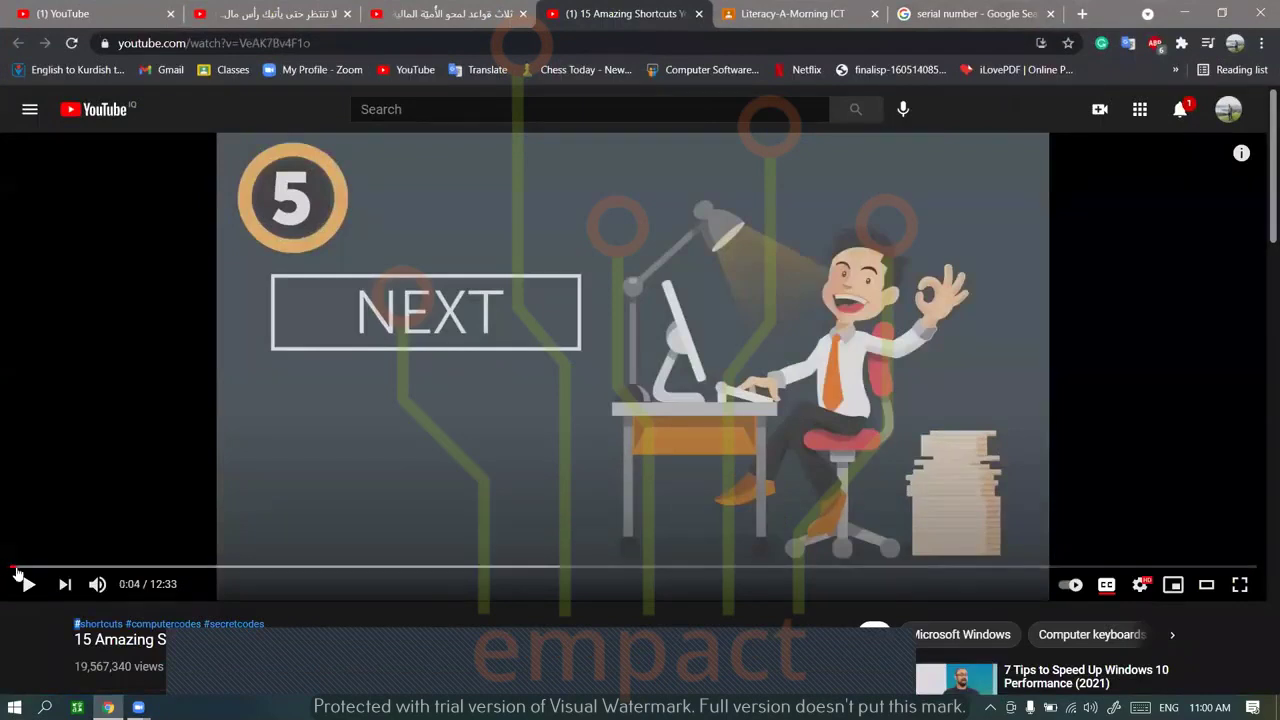
key(0)
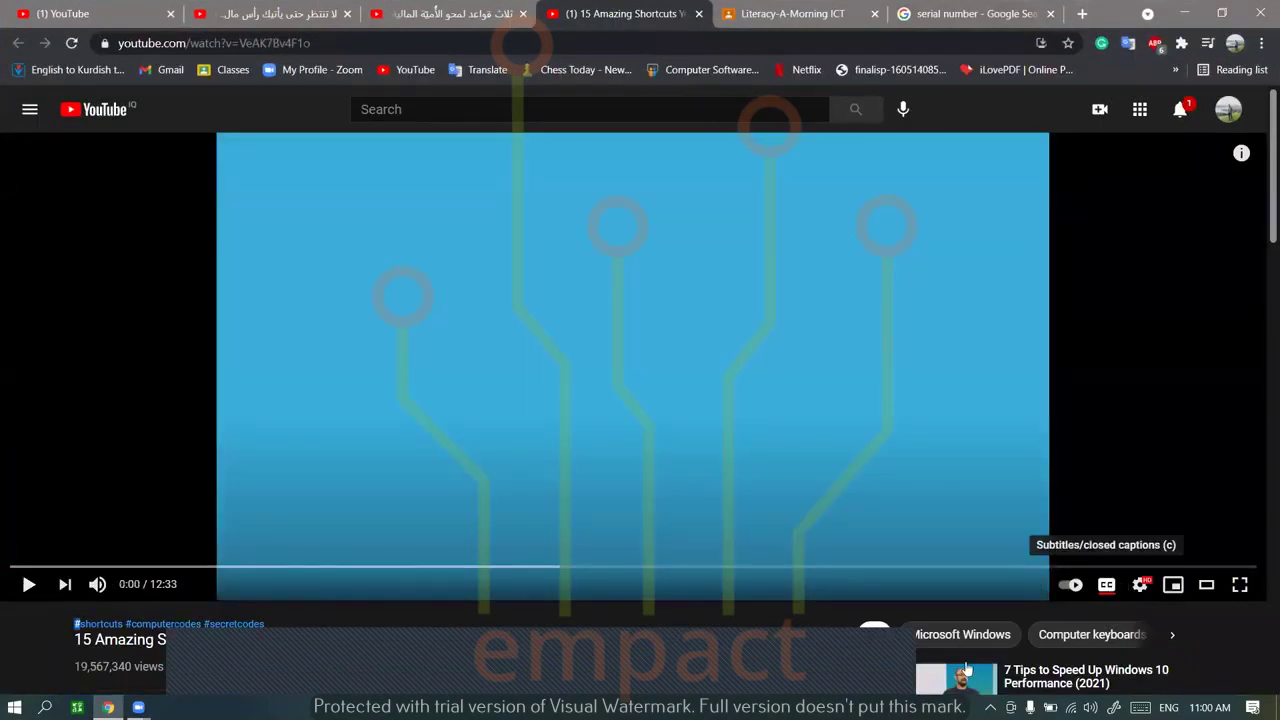
Set the video's subtitles to be auto-translated into Arabic
click(1143, 585)
click(1146, 588)
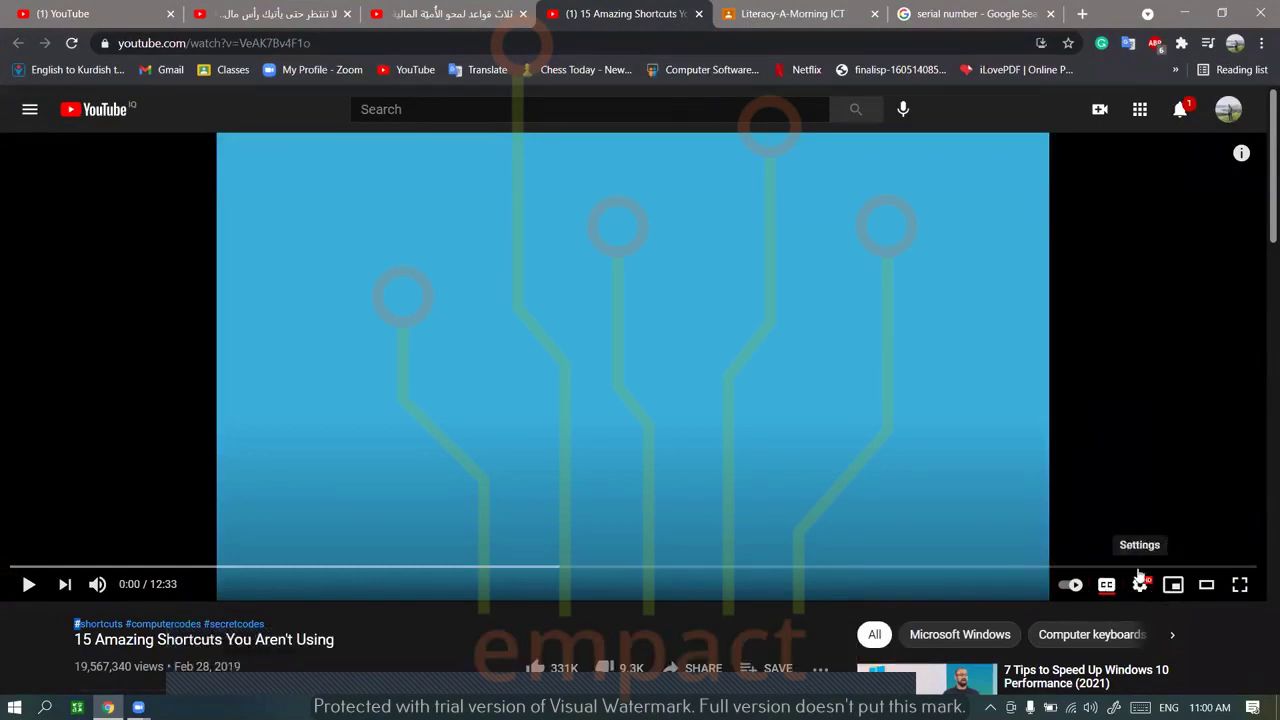
click(1140, 584)
click(1170, 500)
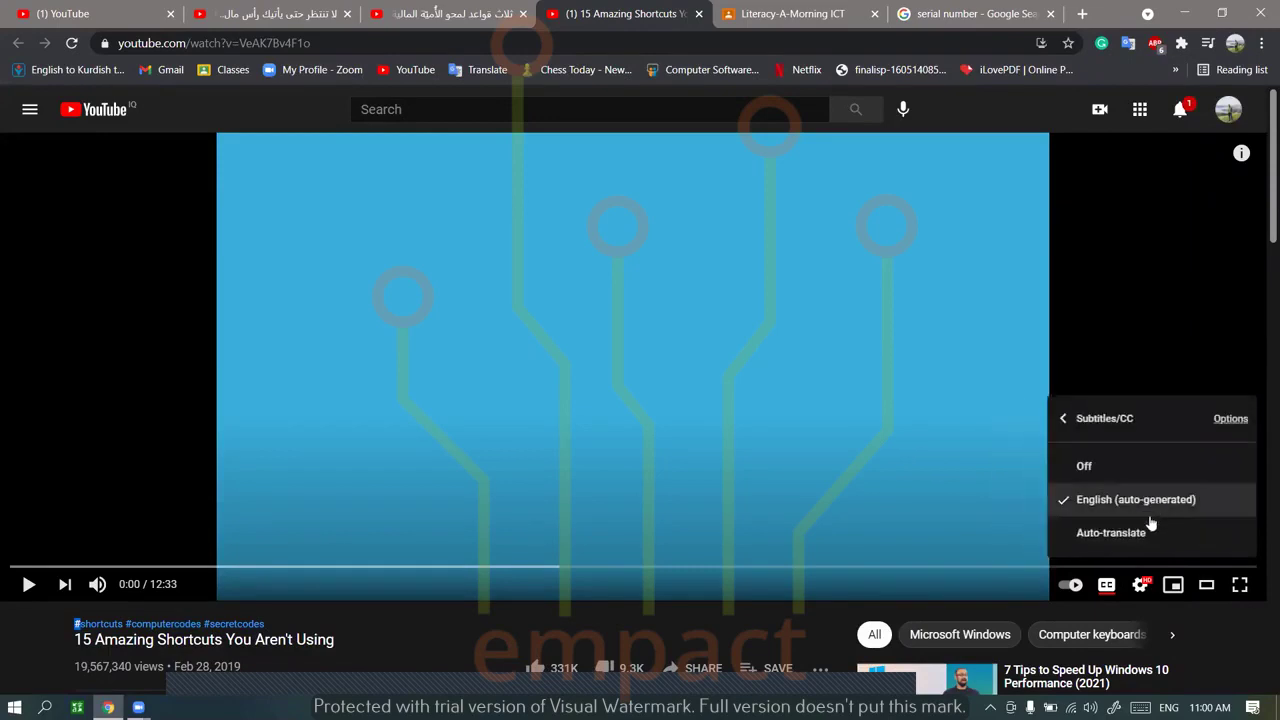
click(1138, 527)
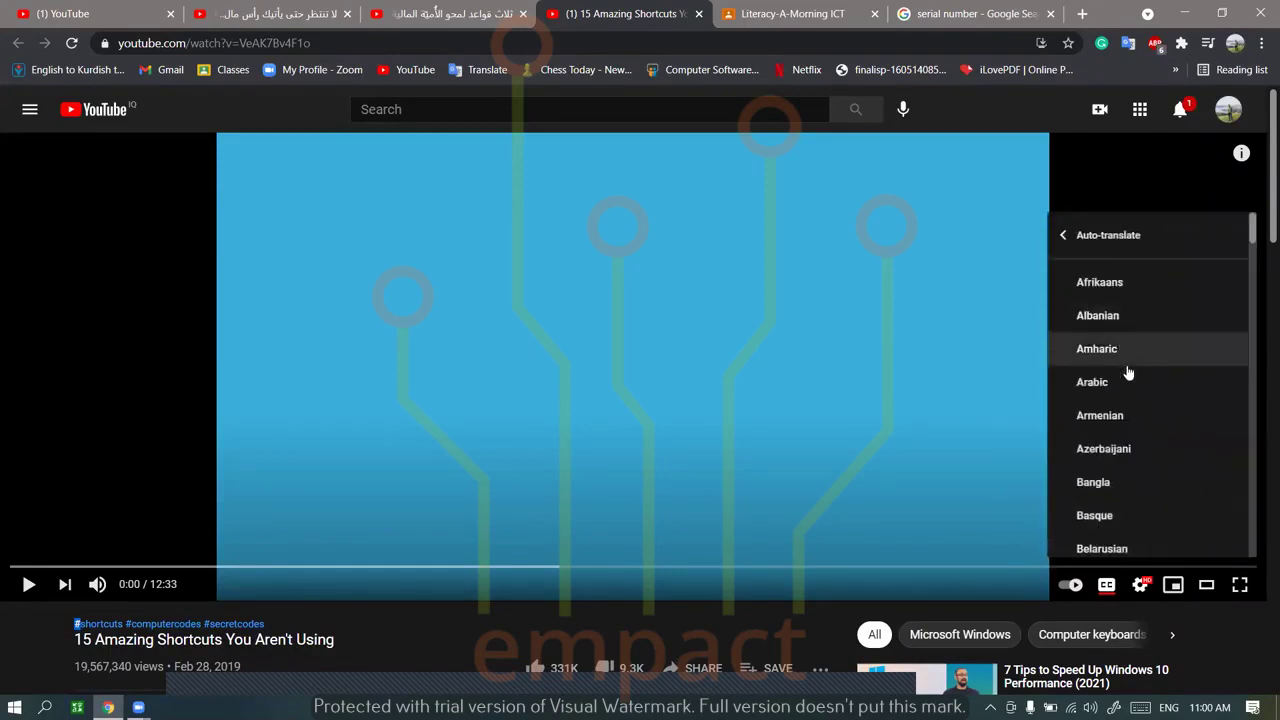
click(1092, 382)
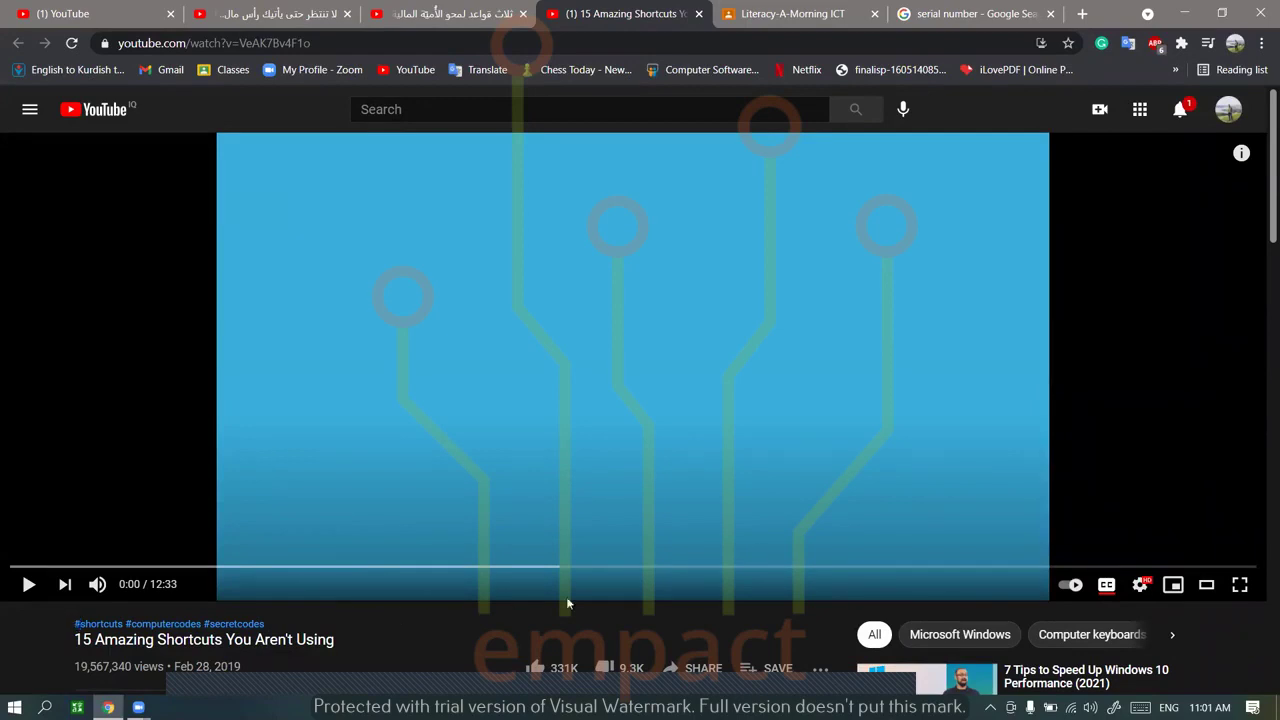
Play the shortcuts video in full screen
click(1240, 585)
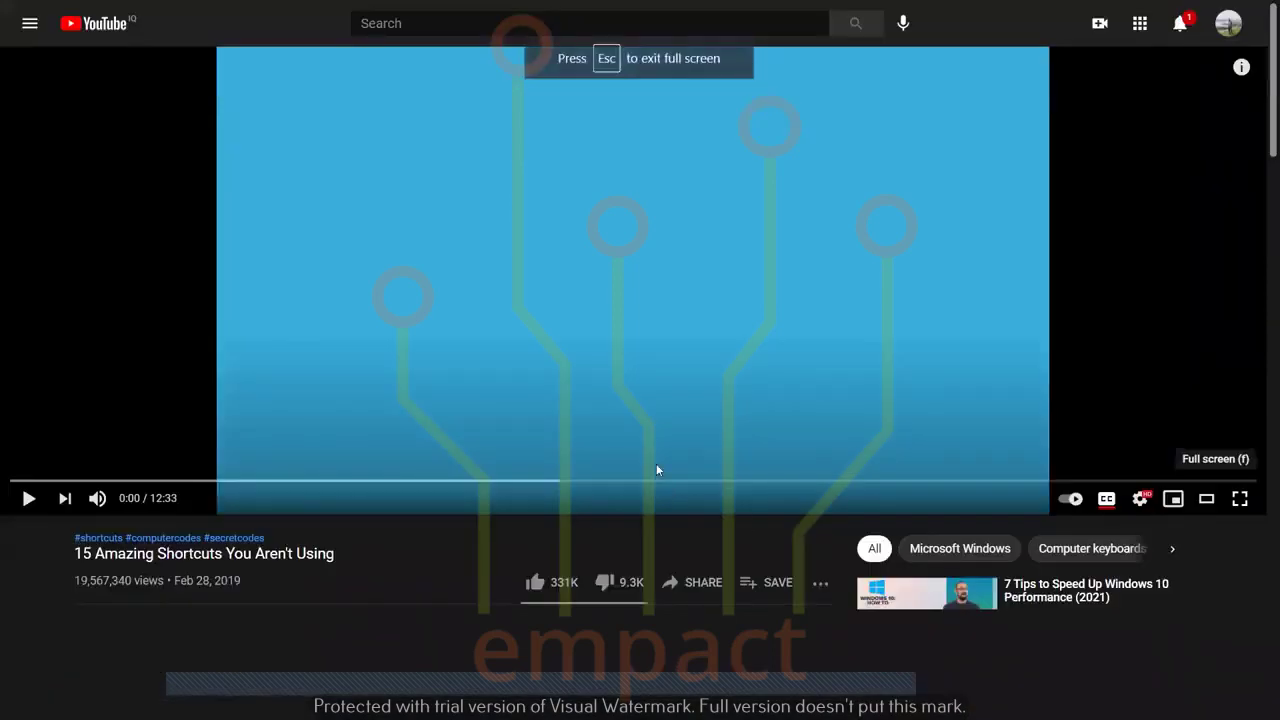
click(664, 430)
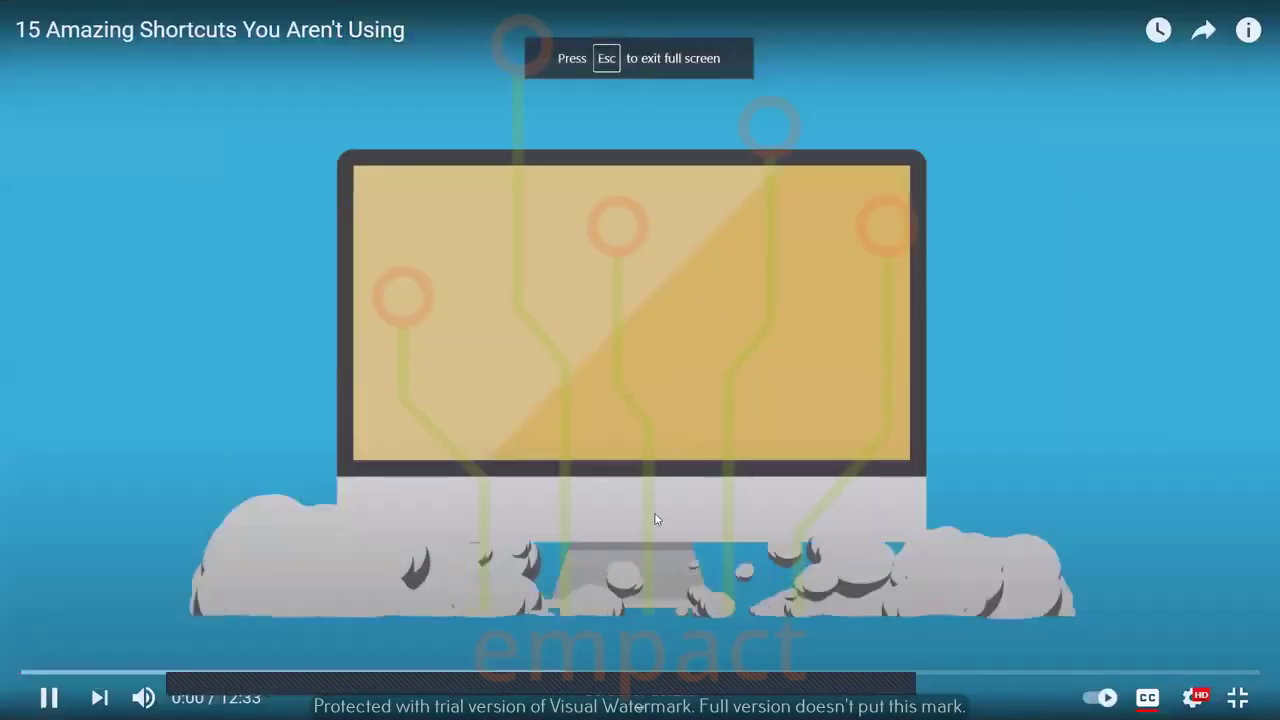